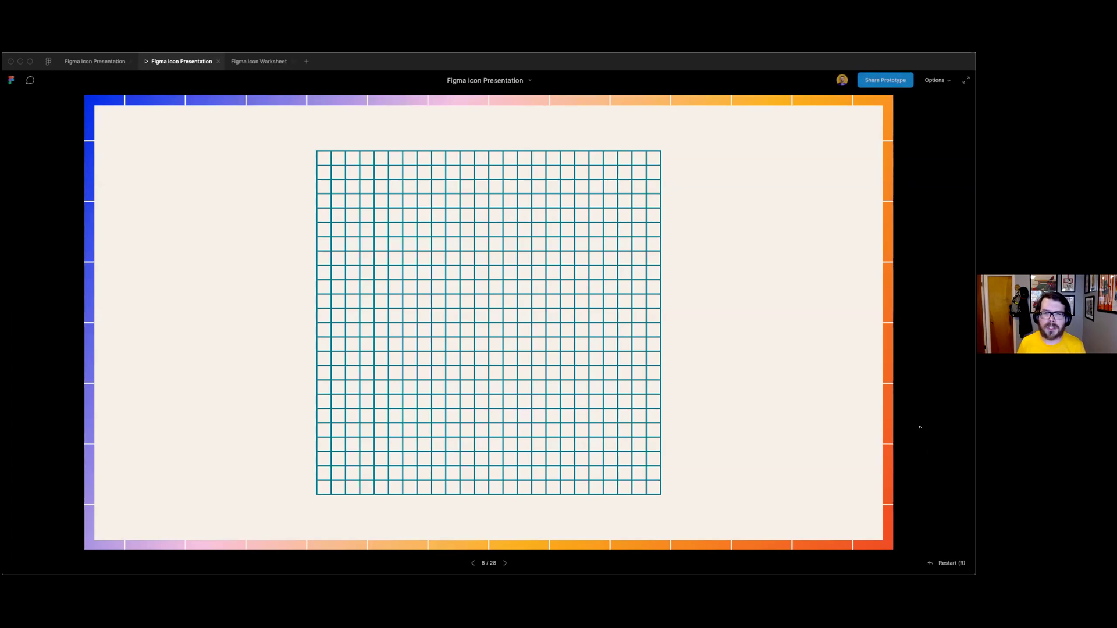
Step: Advance the presentation through the icon grid, keyline shape and optical sizing slides to the document-and-pencil icon
key(Right)
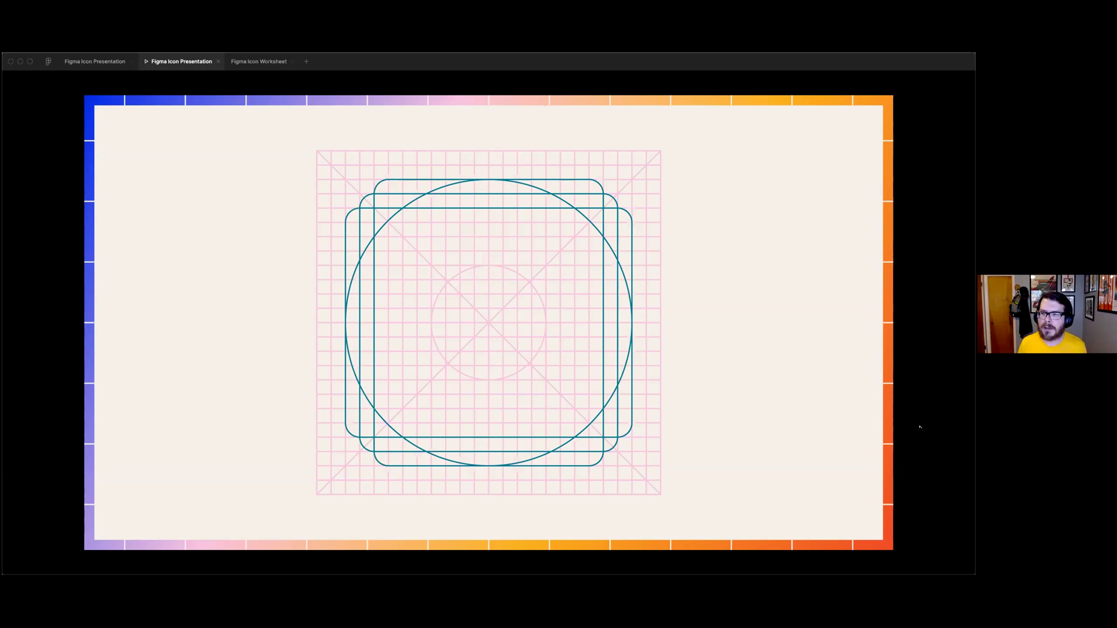
key(Right)
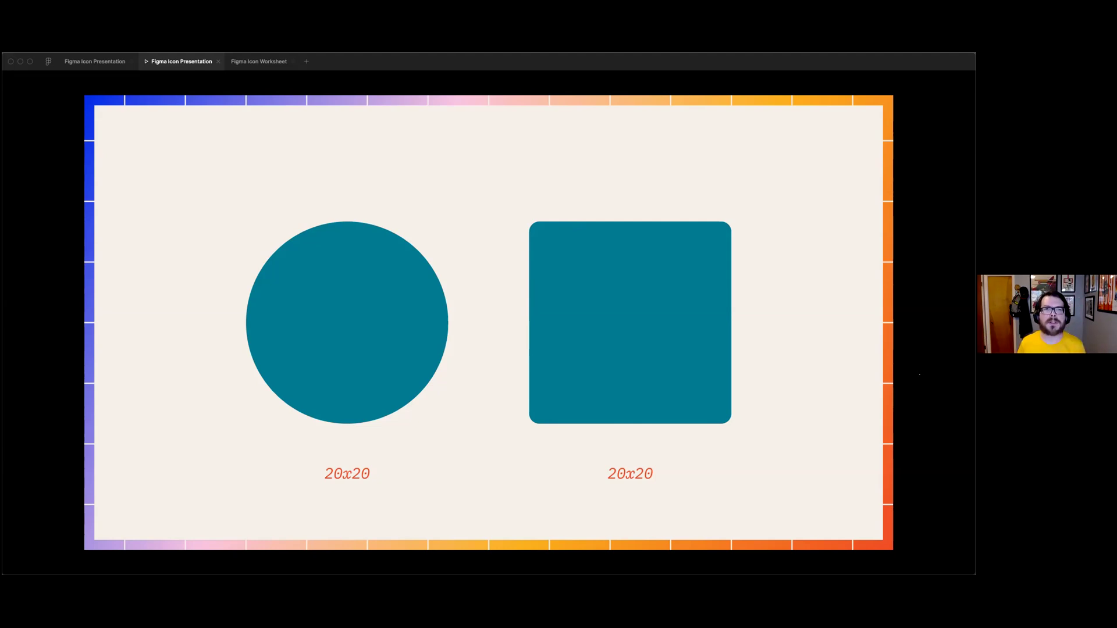
key(Right)
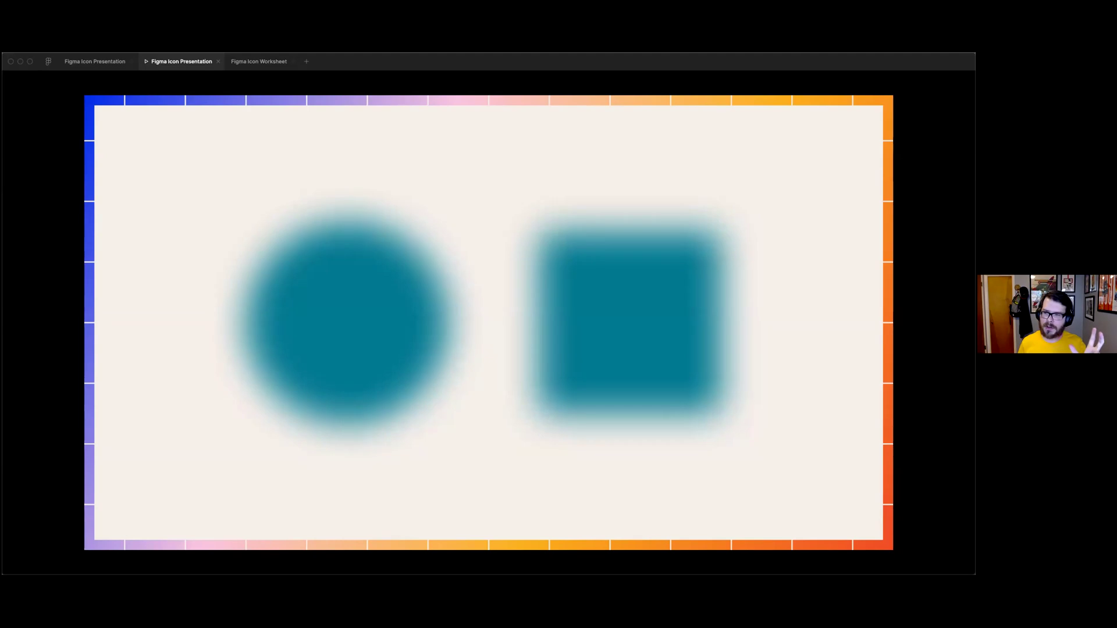
key(Right)
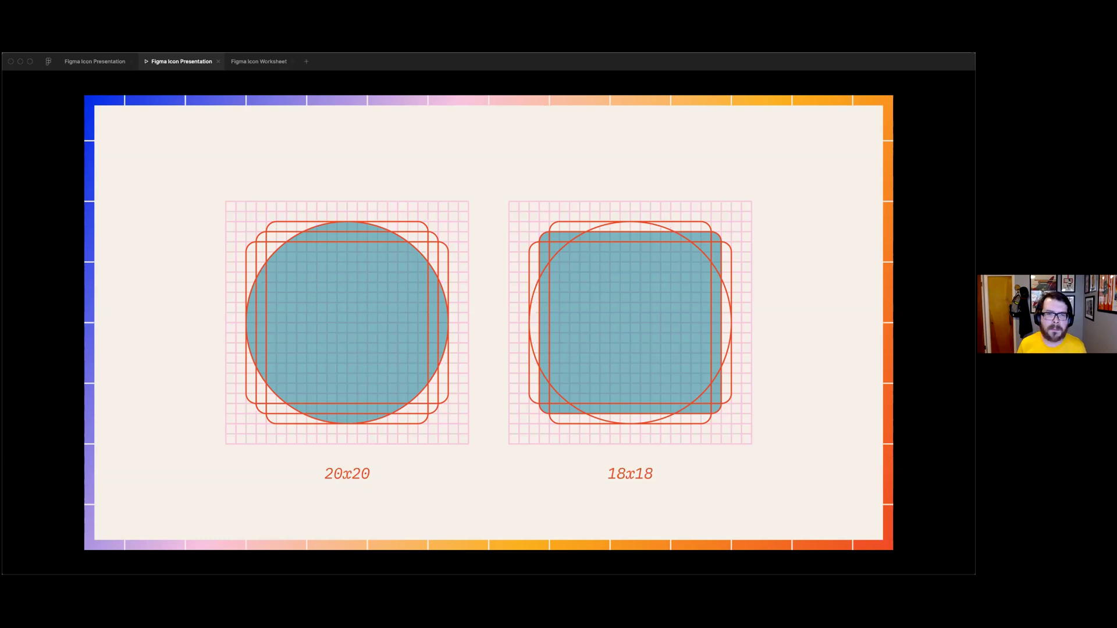
key(Right)
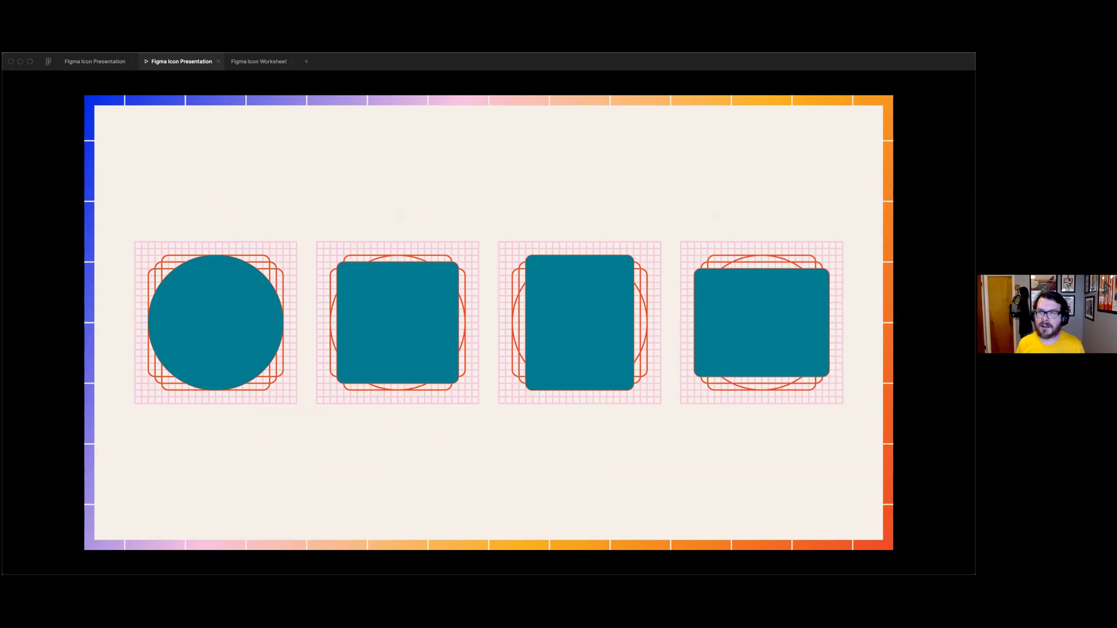
key(Right)
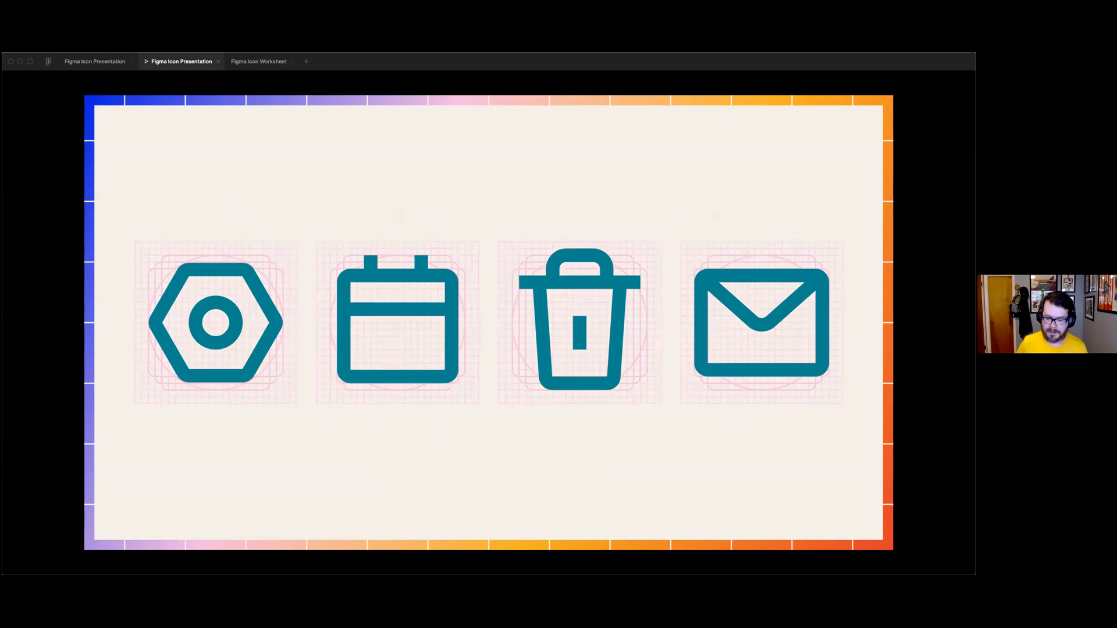
key(Right)
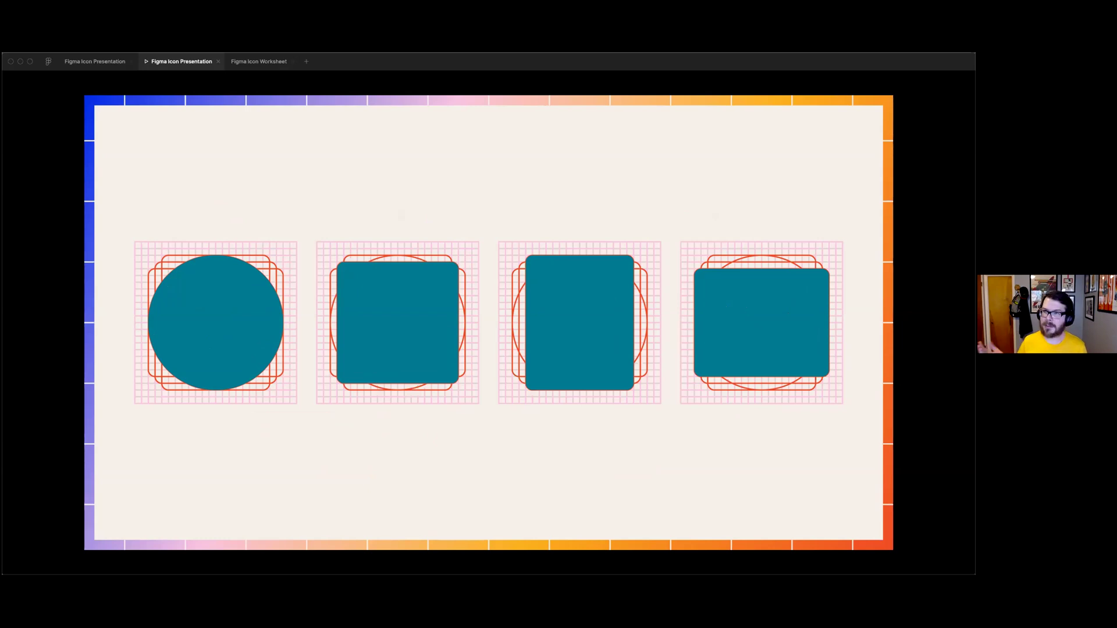
key(Right)
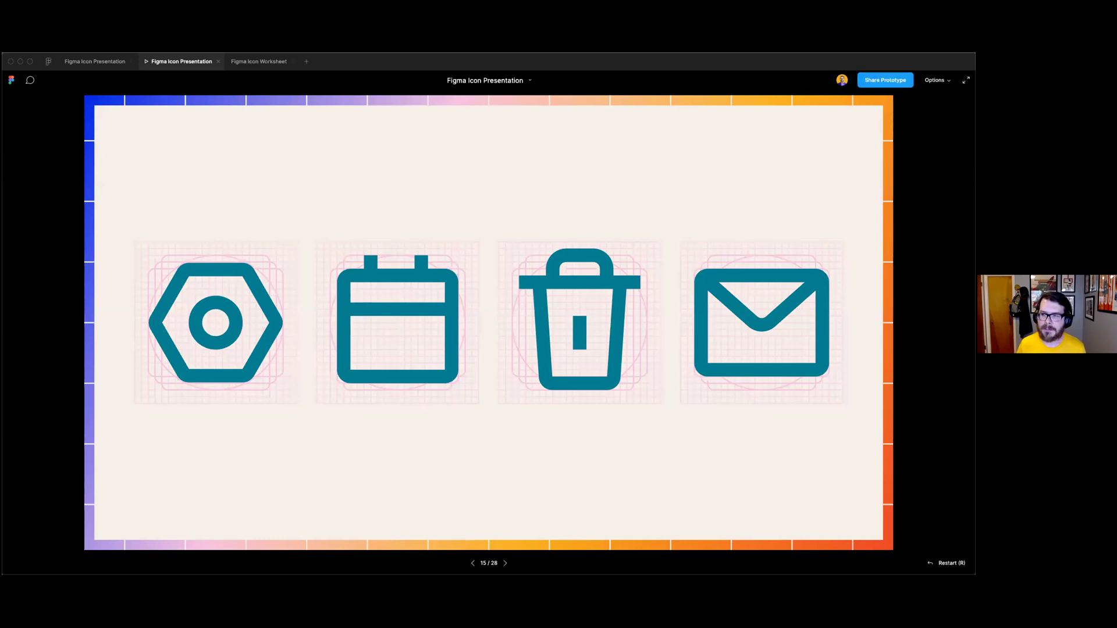
key(Right)
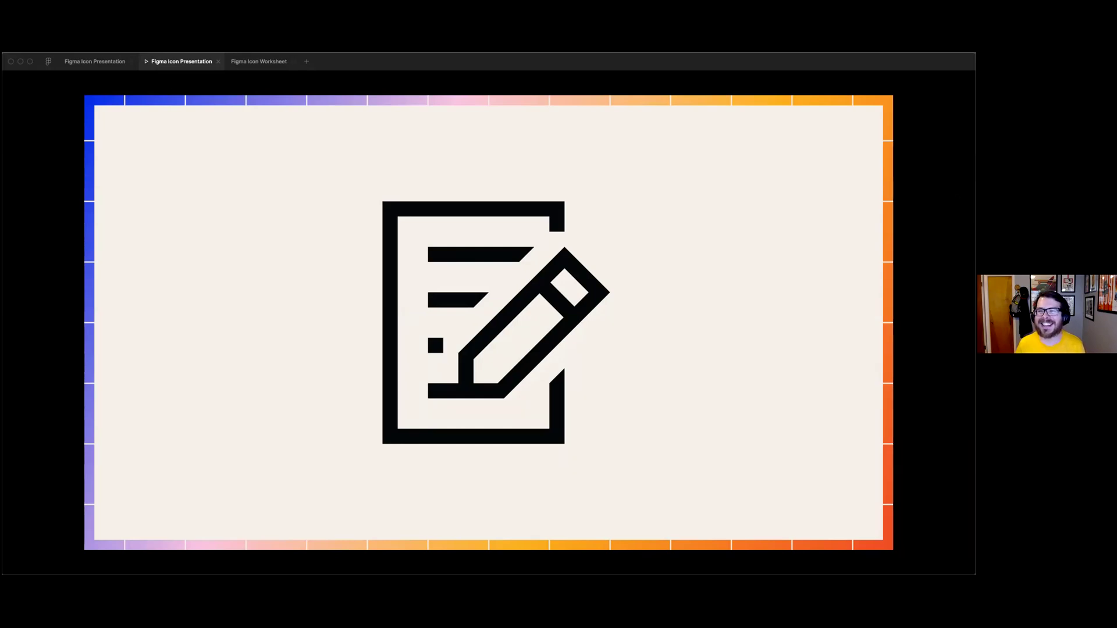
Step: Advance through the 16px icon, fork-and-knife and folder slides to the overlapping squares examples
mouse_move(932, 75)
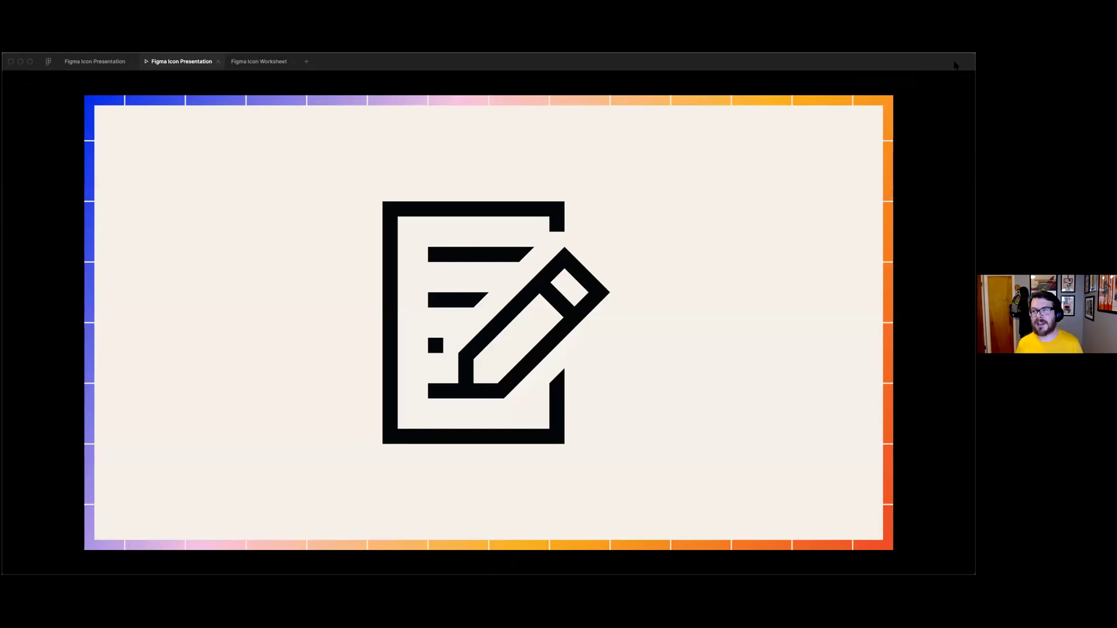
key(Right)
key(Right)
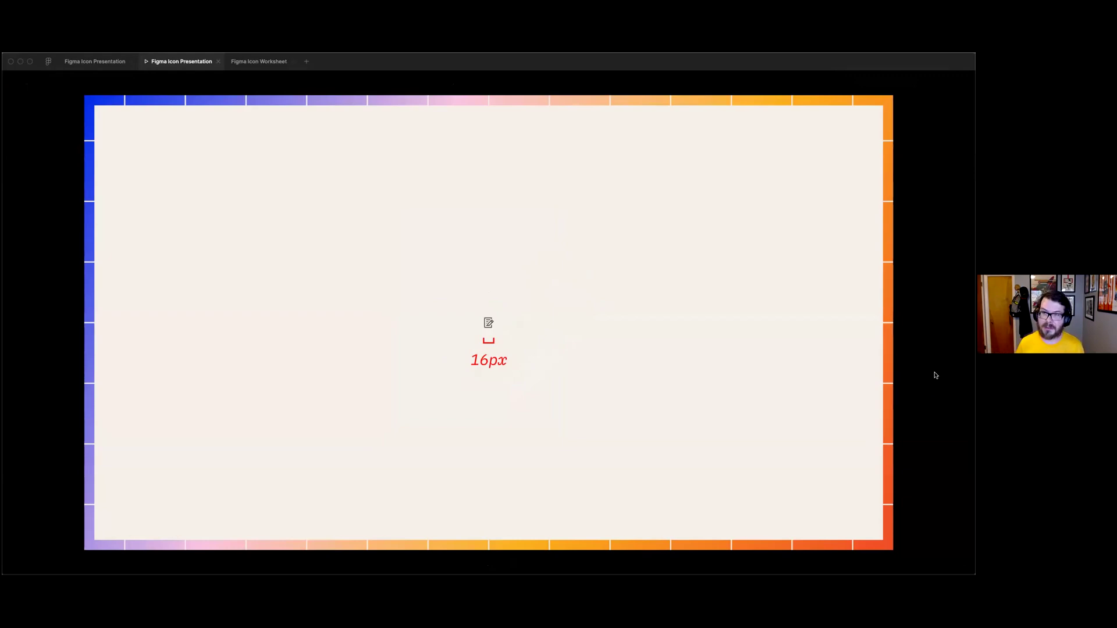
key(Right)
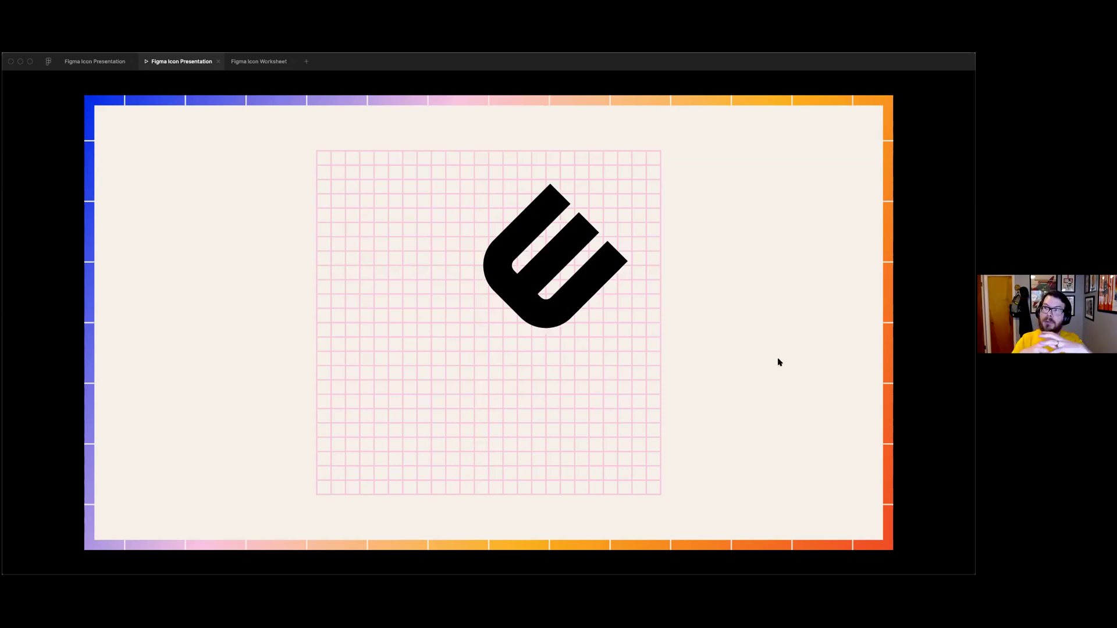
key(Right)
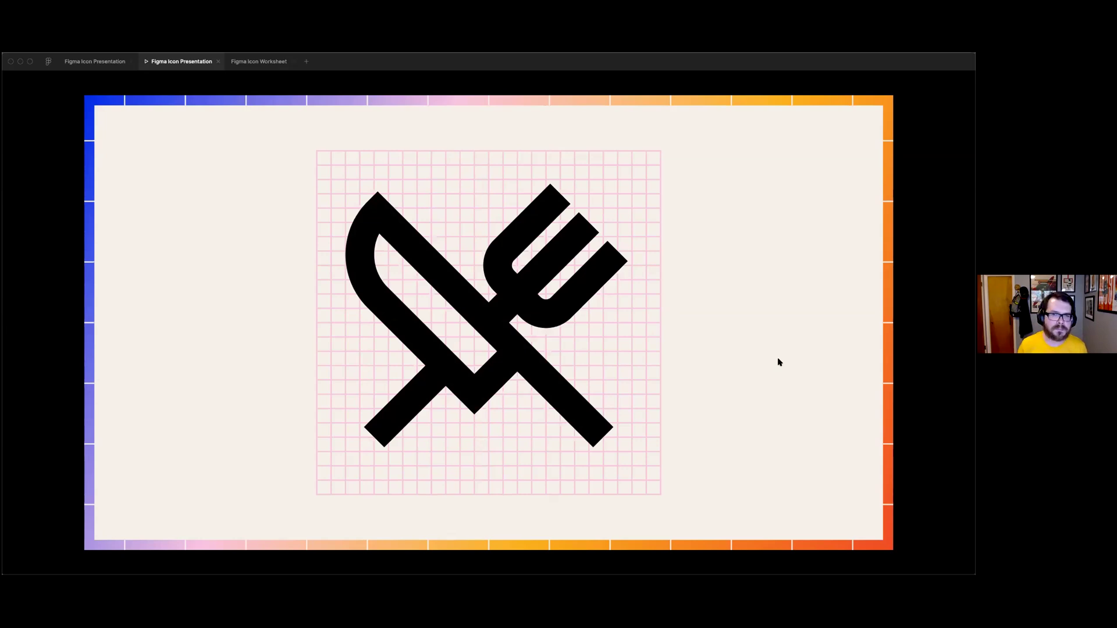
key(Right)
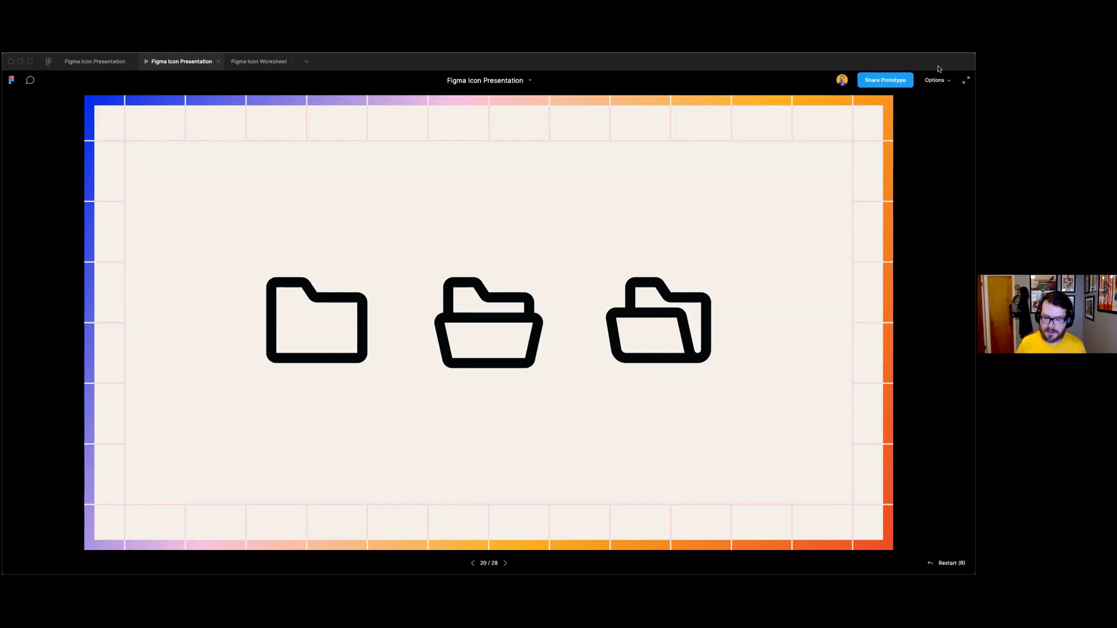
key(Right)
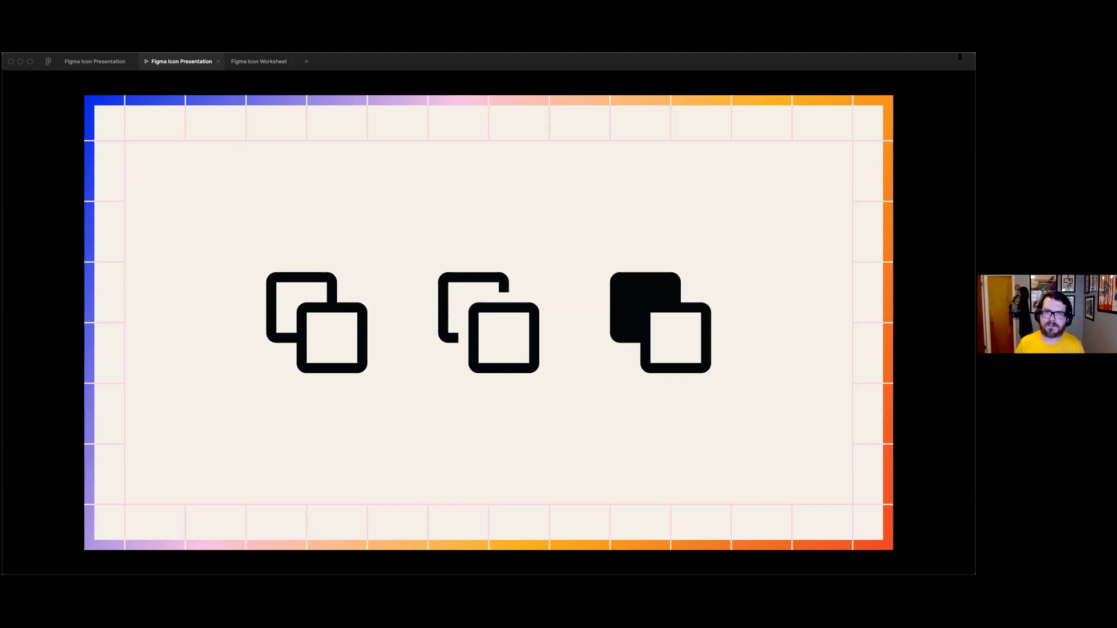
Step: Advance through the stroke and corner style, corner detail and colored icon slides to the Part 2 Worksheet title slide
mouse_move(961, 58)
key(Right)
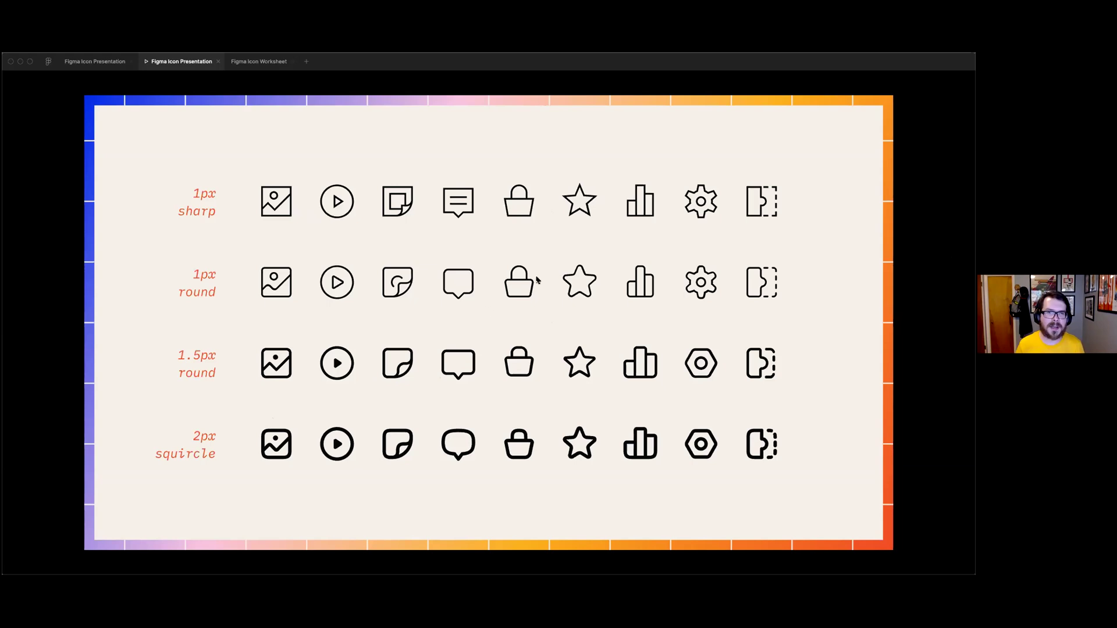
key(Right)
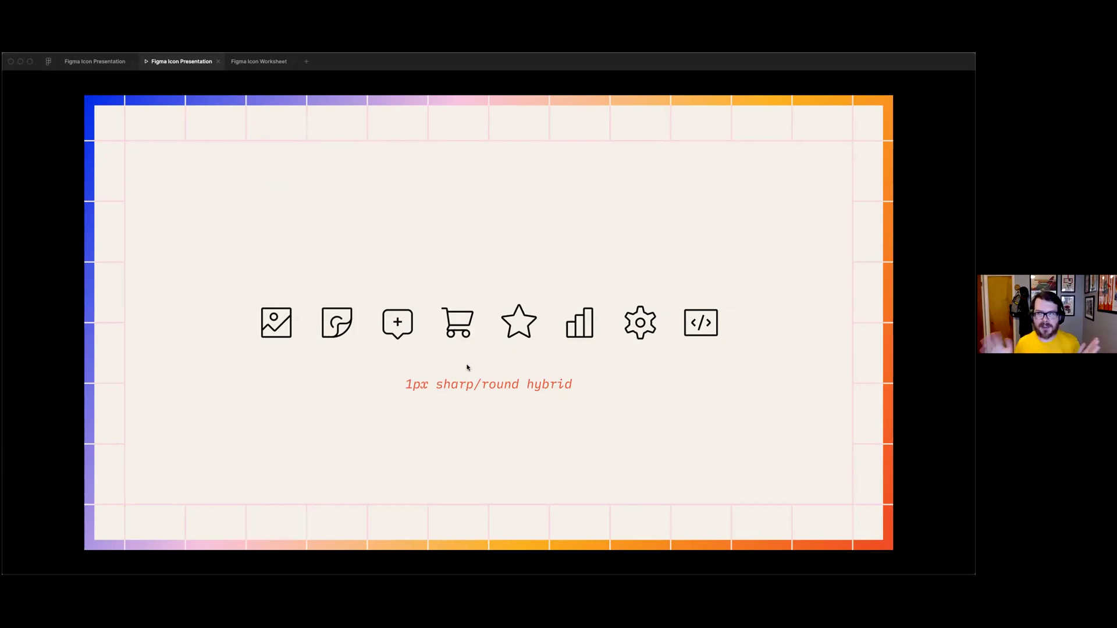
mouse_move(919, 63)
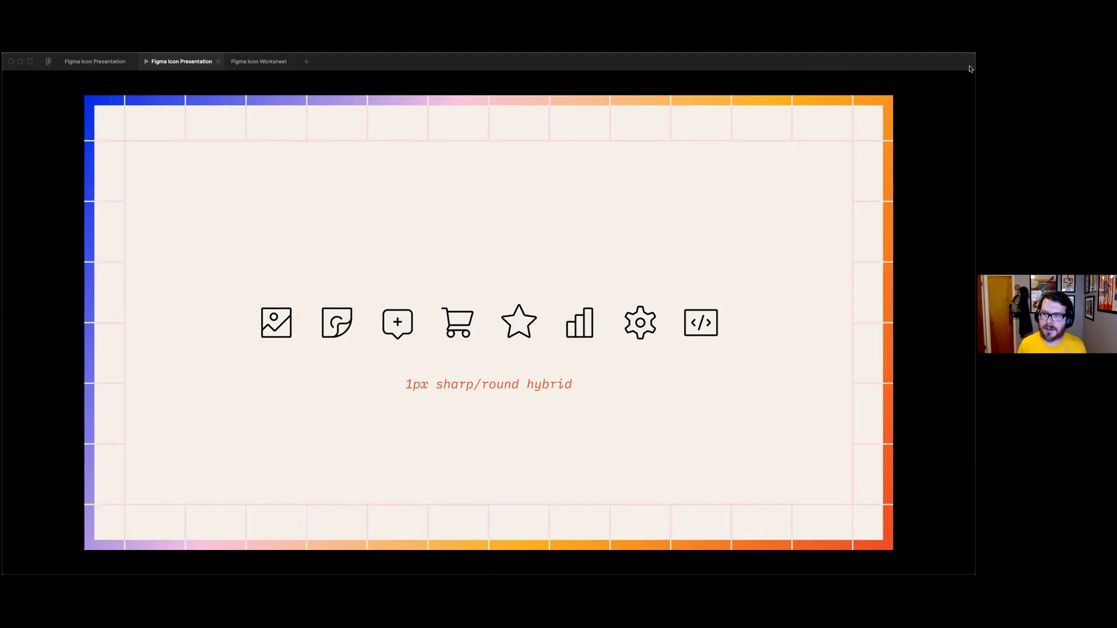
key(Right)
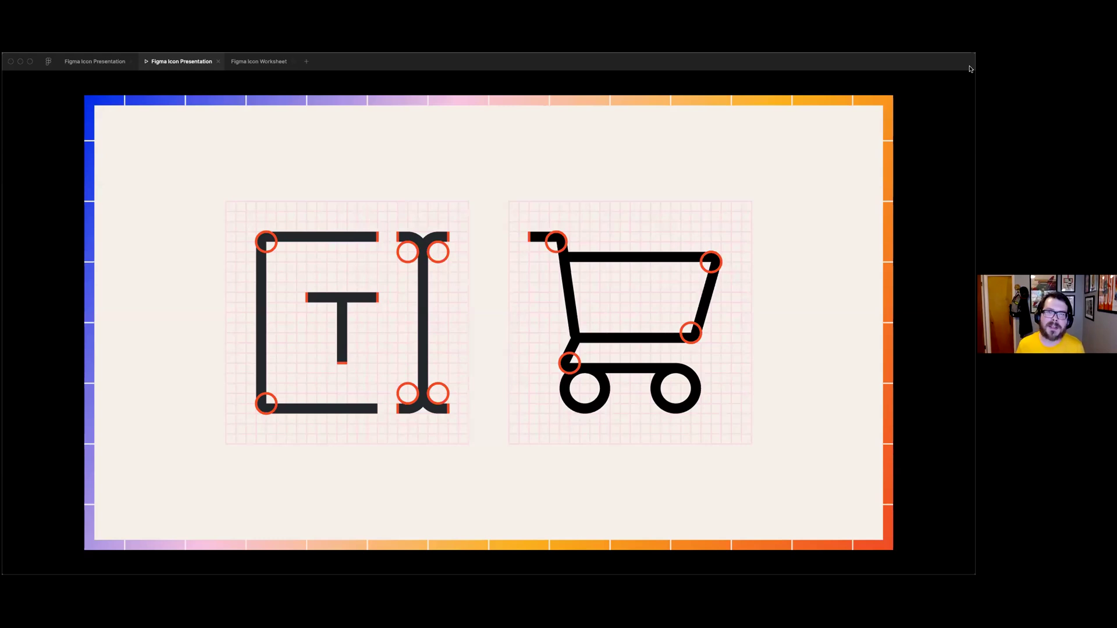
key(Right)
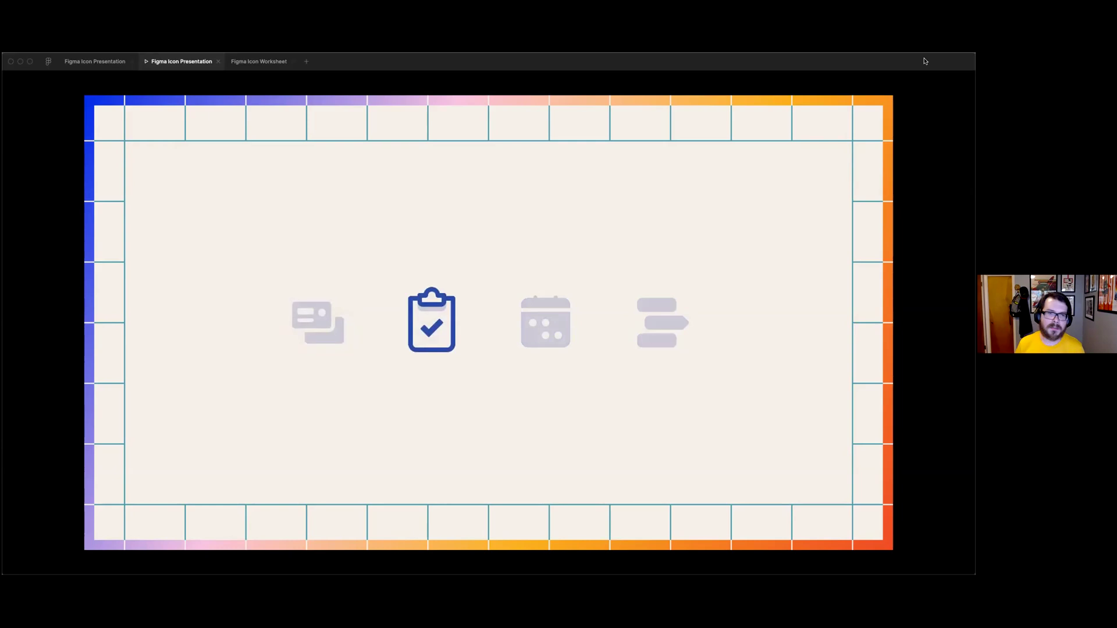
key(Right)
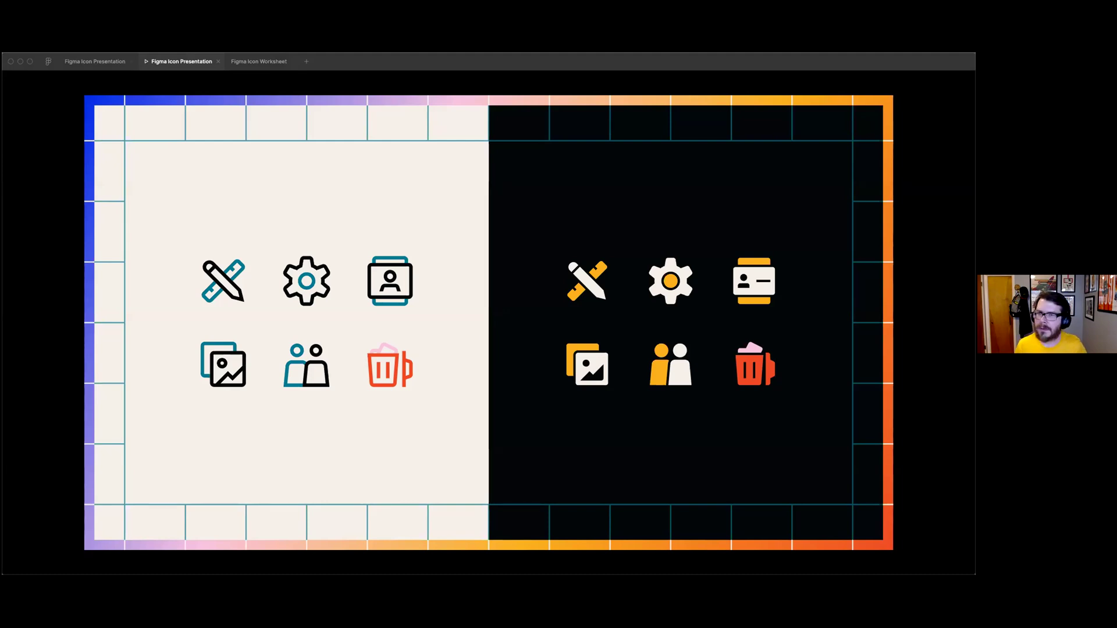
mouse_move(885, 301)
key(Right)
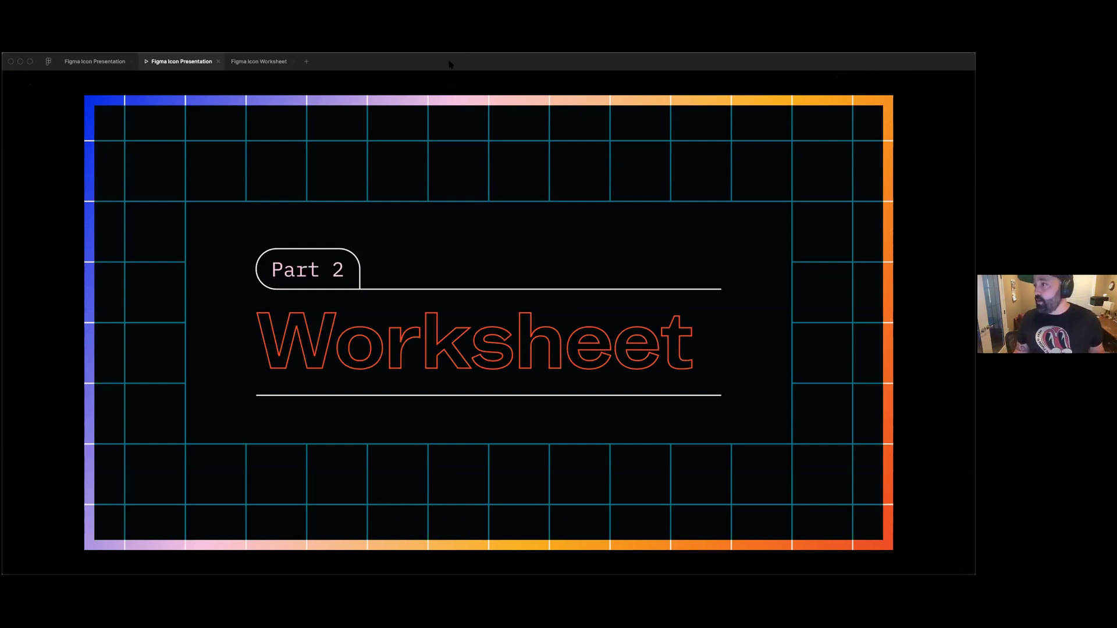
Step: Switch to the Figma Icon Worksheet file and examine the UI/Chats mockup with its bottom navigation icon placeholders
click(252, 63)
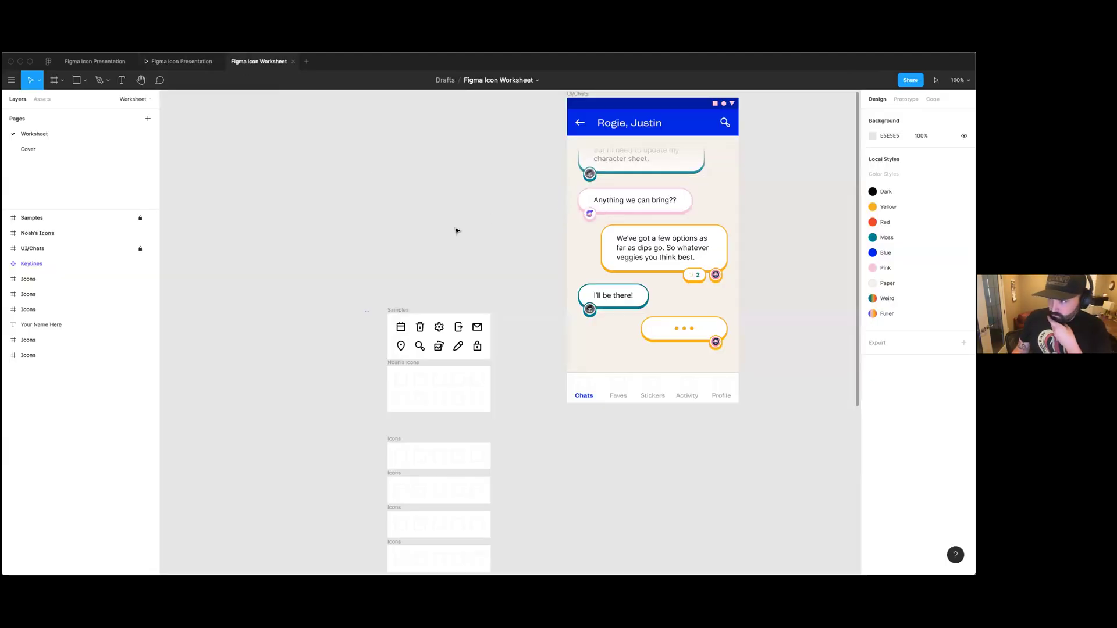
scroll(481, 221, up, 3)
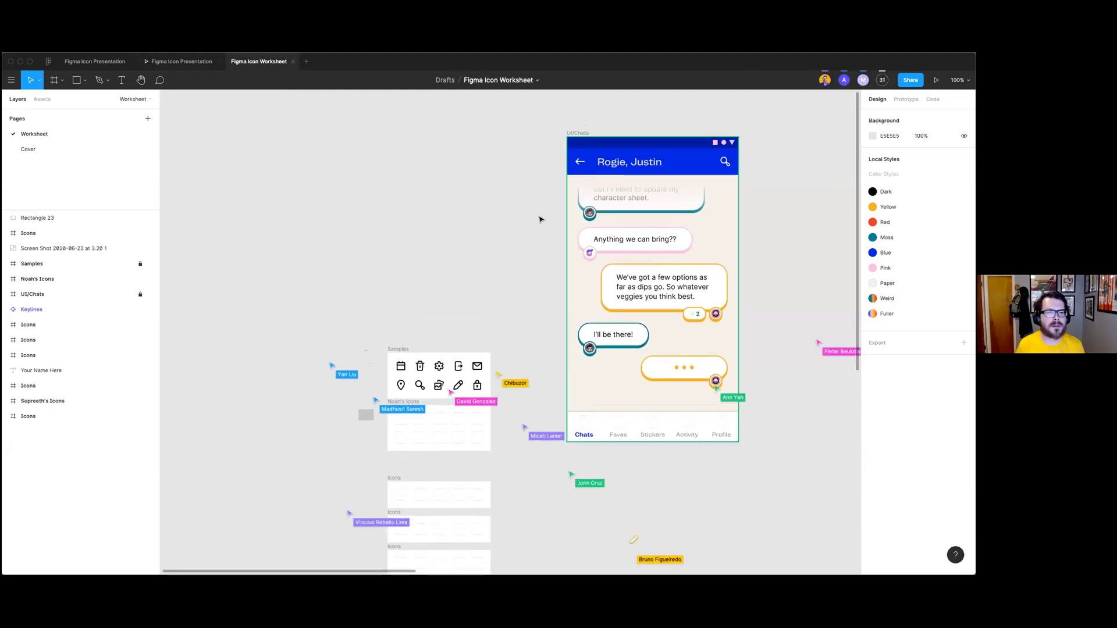
scroll(530, 271, down, 5)
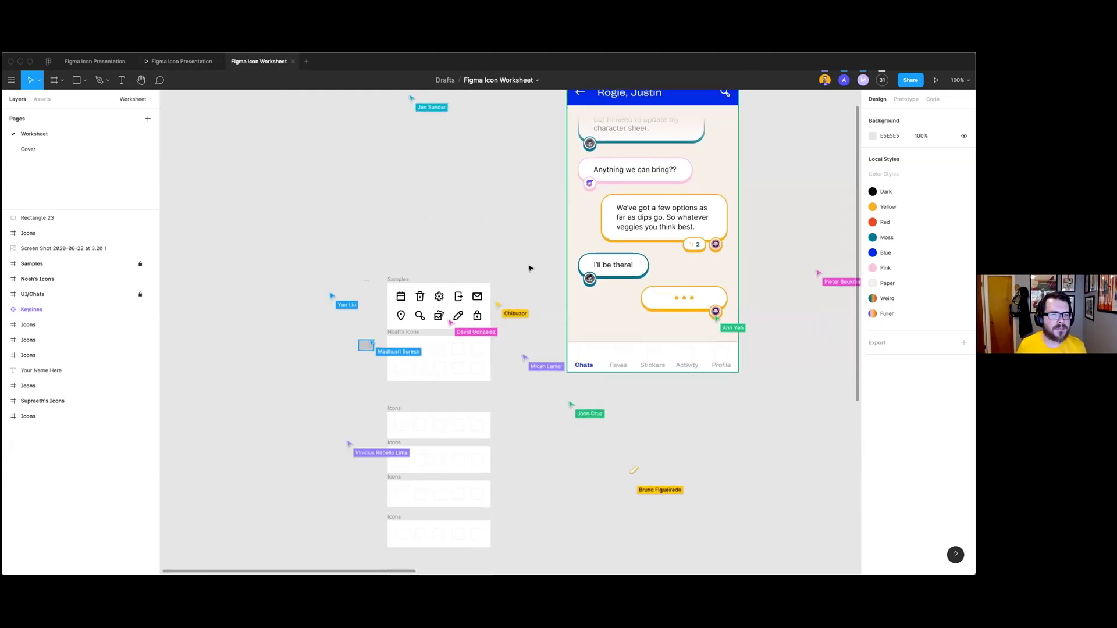
scroll(533, 273, up, 5)
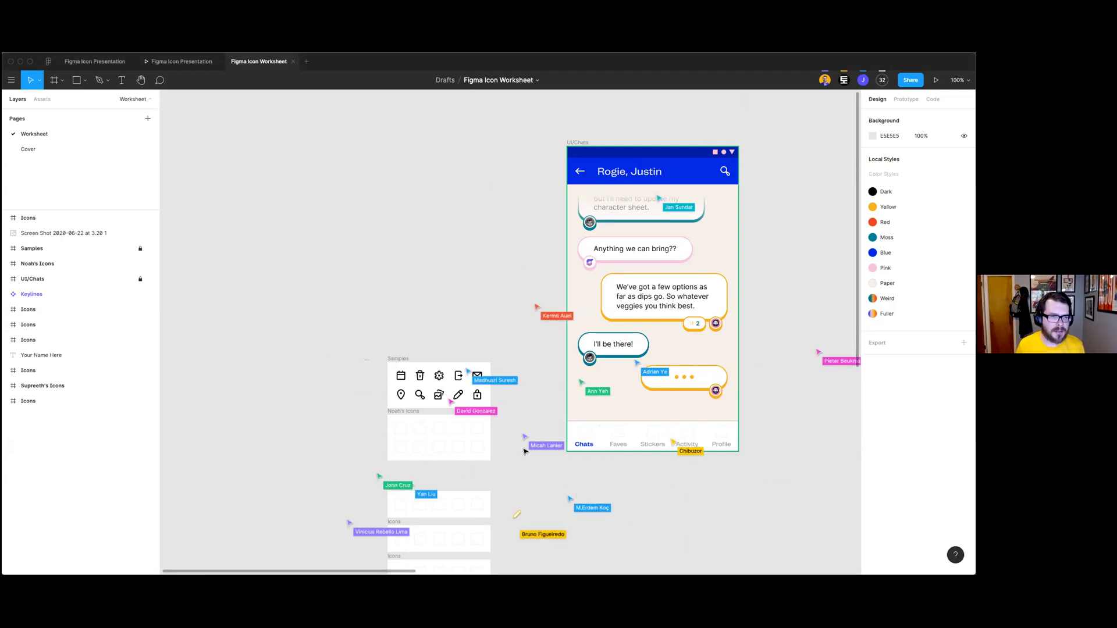
scroll(520, 454, down, 1)
scroll(529, 386, up, 2)
scroll(529, 386, right, 1)
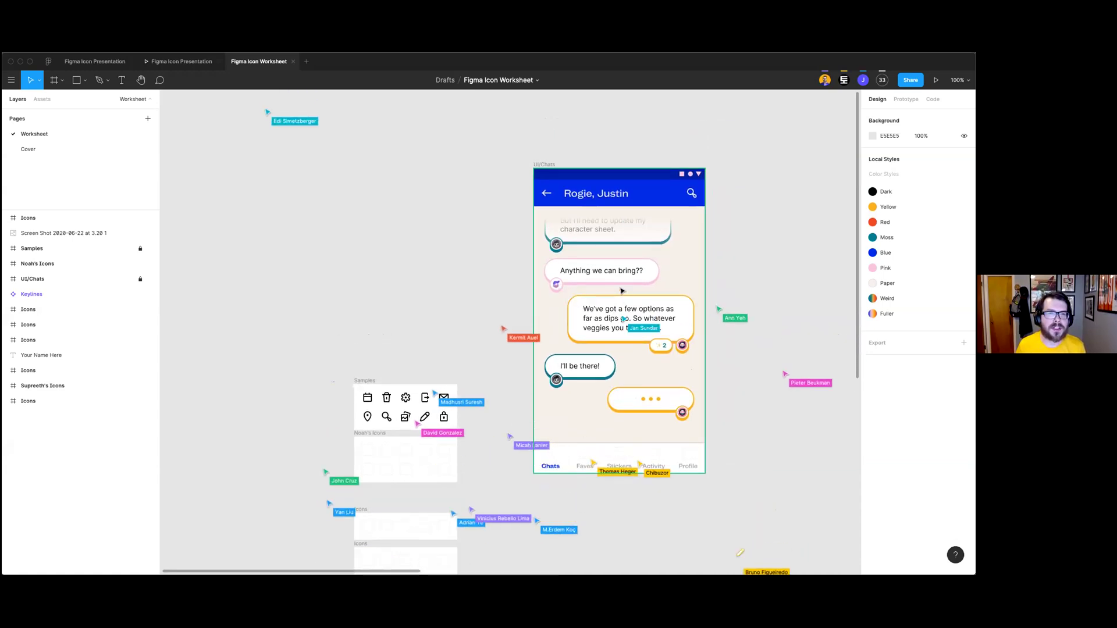
scroll(578, 291, up, 2)
scroll(579, 291, up, 3)
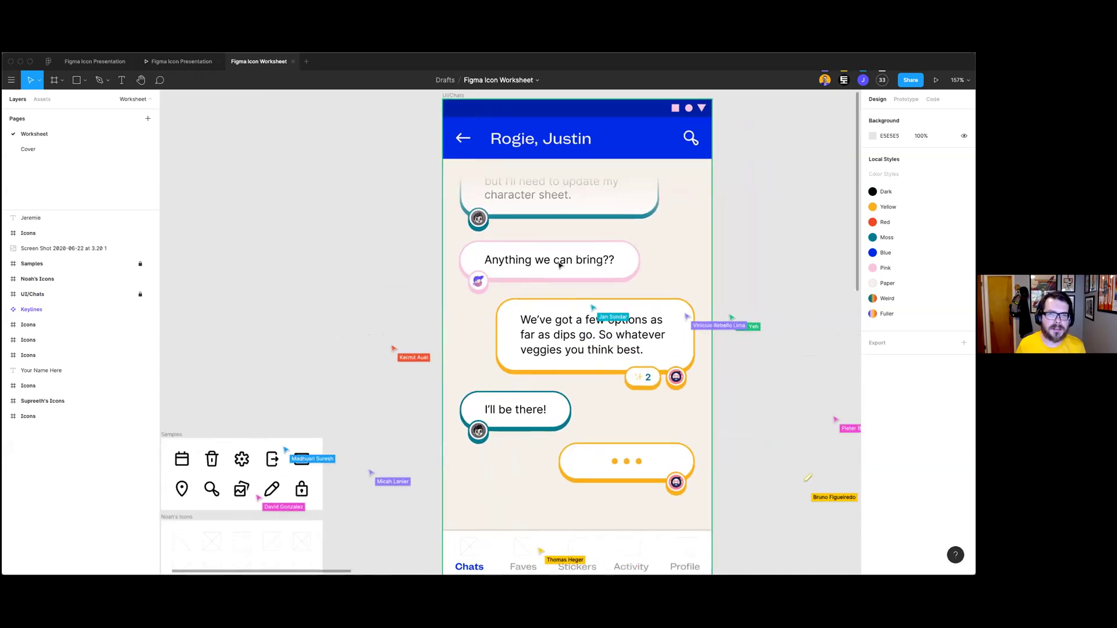
scroll(580, 423, down, 3)
scroll(600, 445, up, 1)
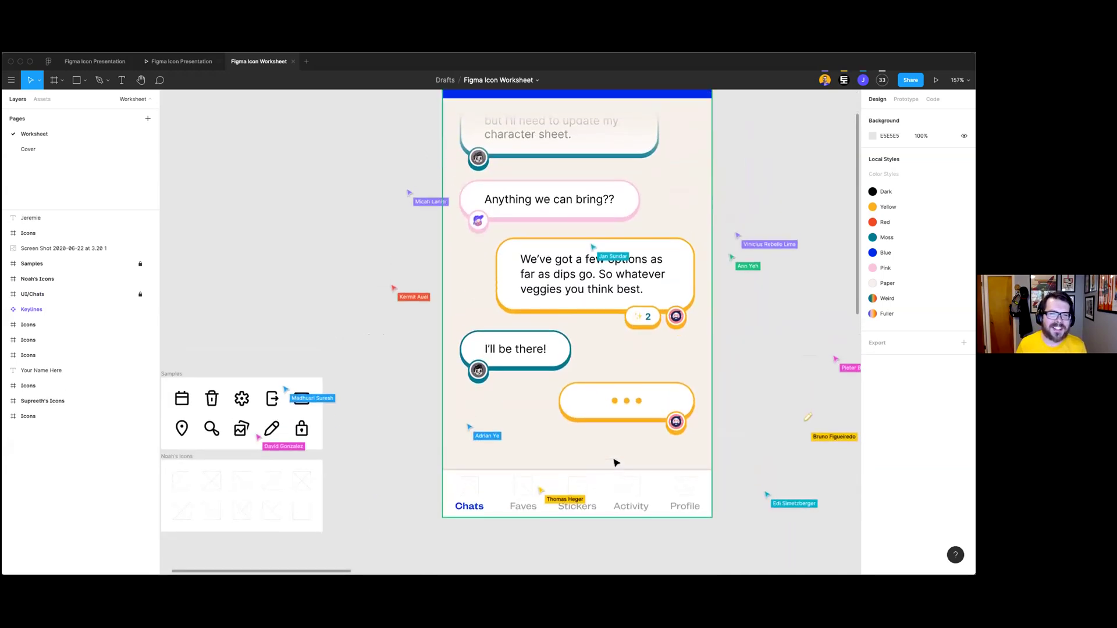
scroll(755, 406, up, 2)
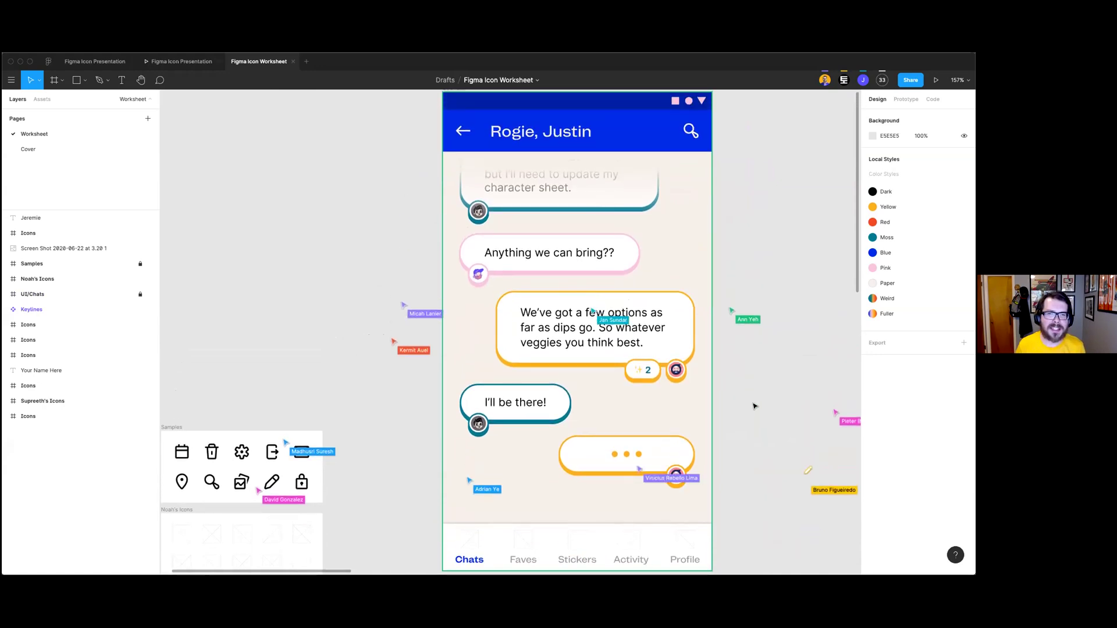
scroll(755, 405, down, 3)
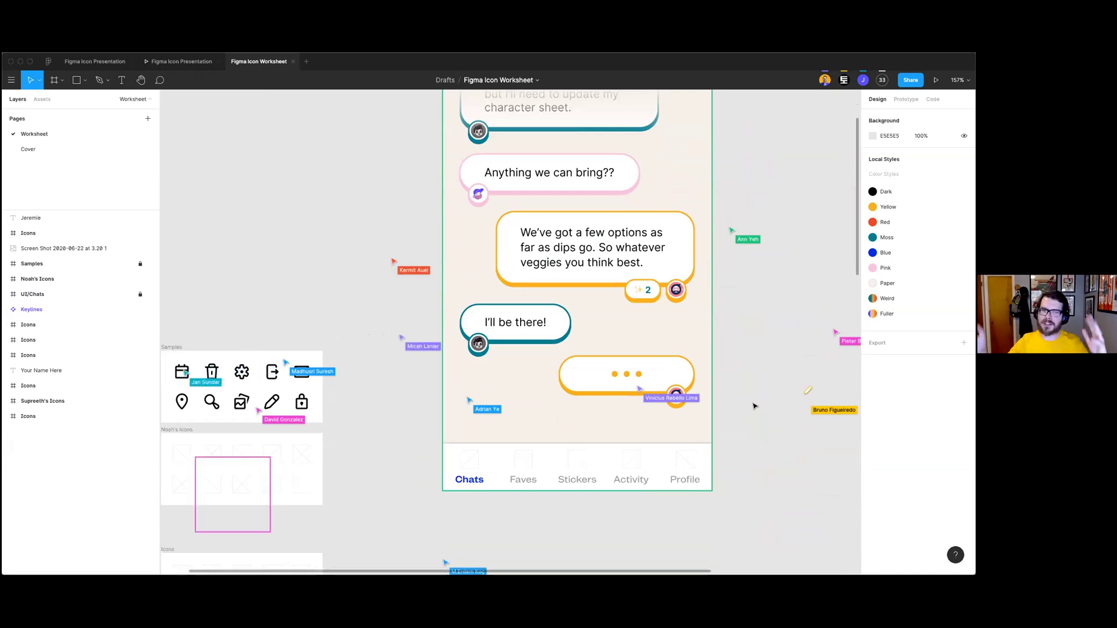
Step: Examine the ten sample icons in the Samples frame and the blank keyline placeholders in the frame below
scroll(706, 414, left, 5)
scroll(652, 413, left, 2)
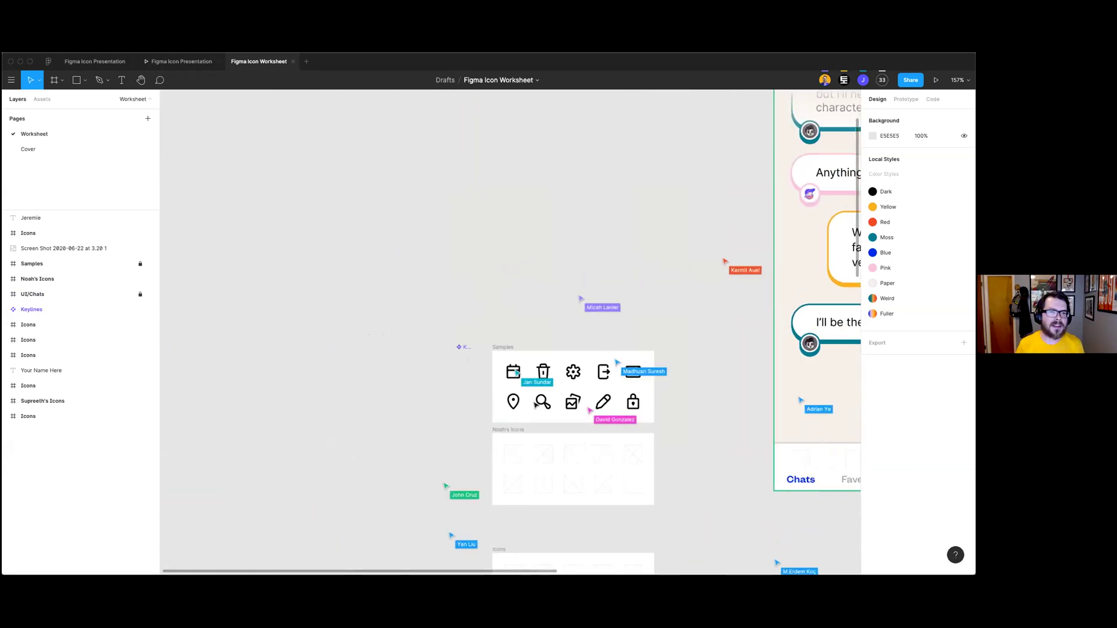
scroll(546, 401, up, 10)
scroll(545, 401, right, 3)
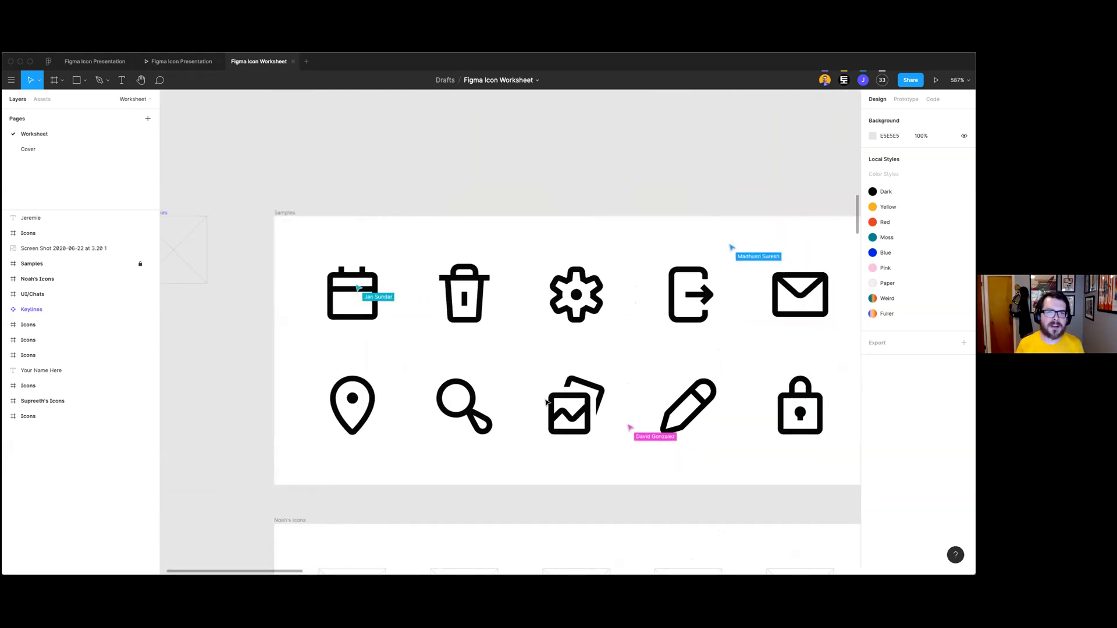
scroll(546, 401, down, 3)
scroll(795, 406, right, 2)
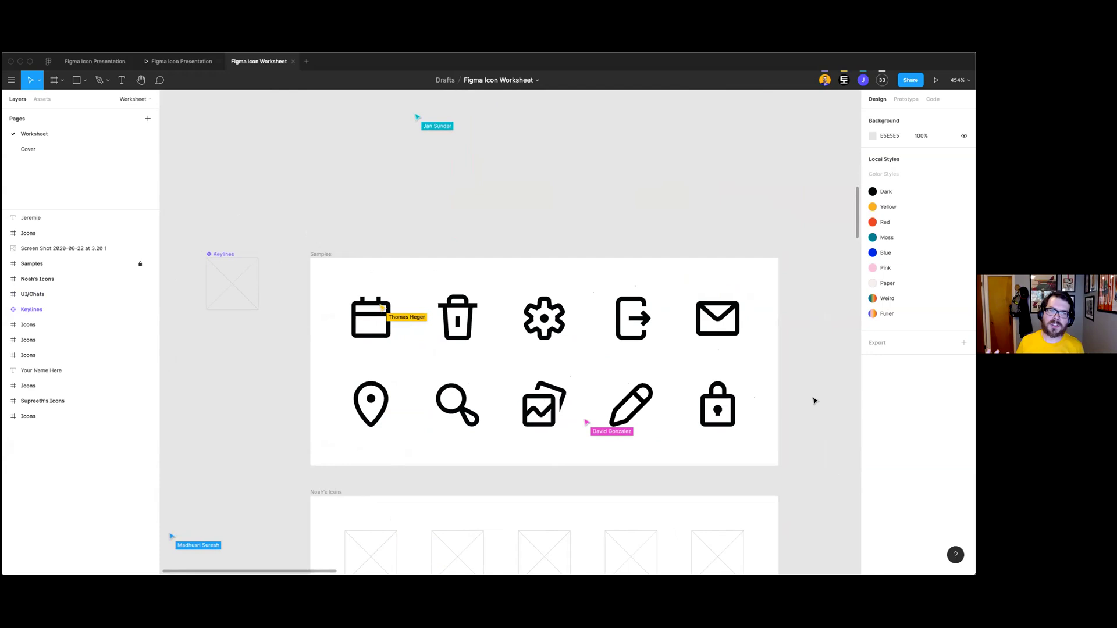
scroll(813, 395, down, 3)
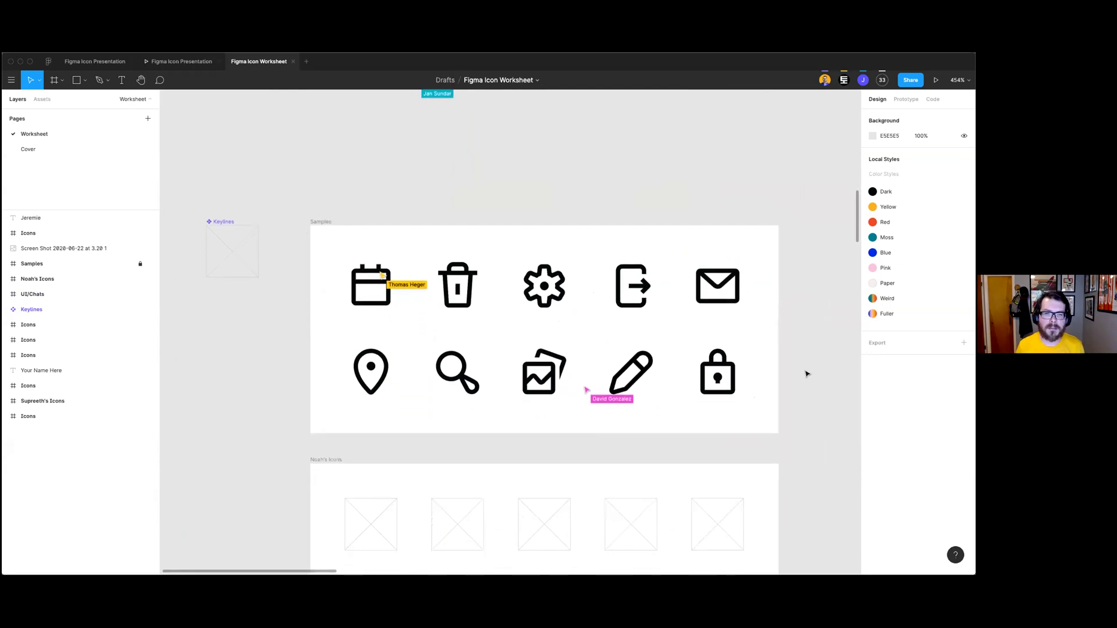
Step: Examine the Chats, Faves, Stickers, Activity and Profile icon placeholders in the UI/Chats mockup's bottom navigation
scroll(806, 375, down, 2)
scroll(803, 374, right, 15)
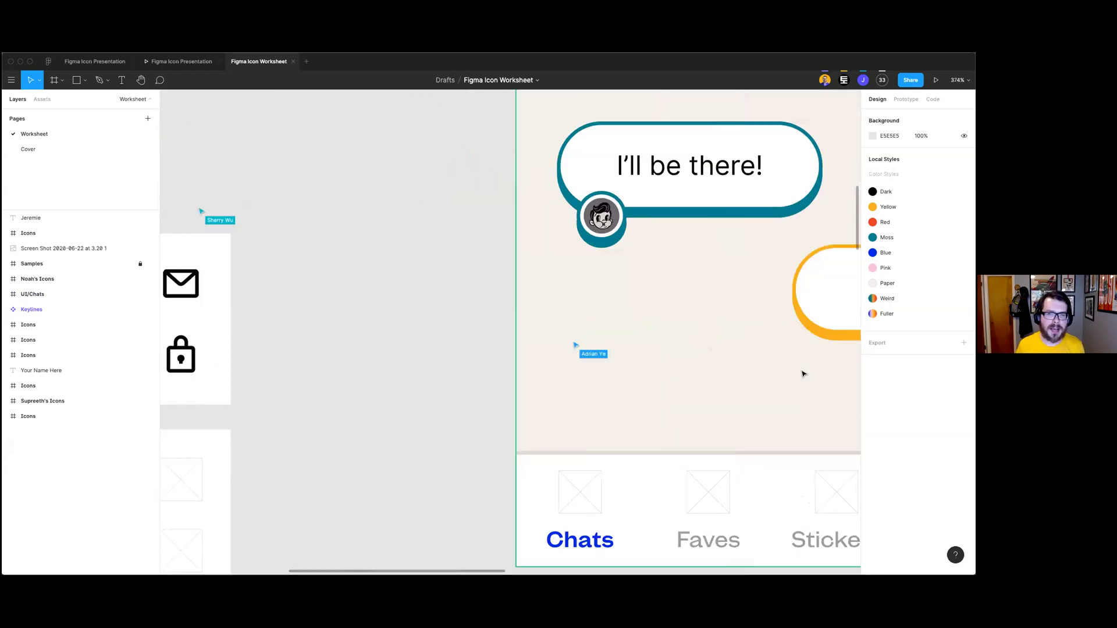
scroll(803, 373, right, 2)
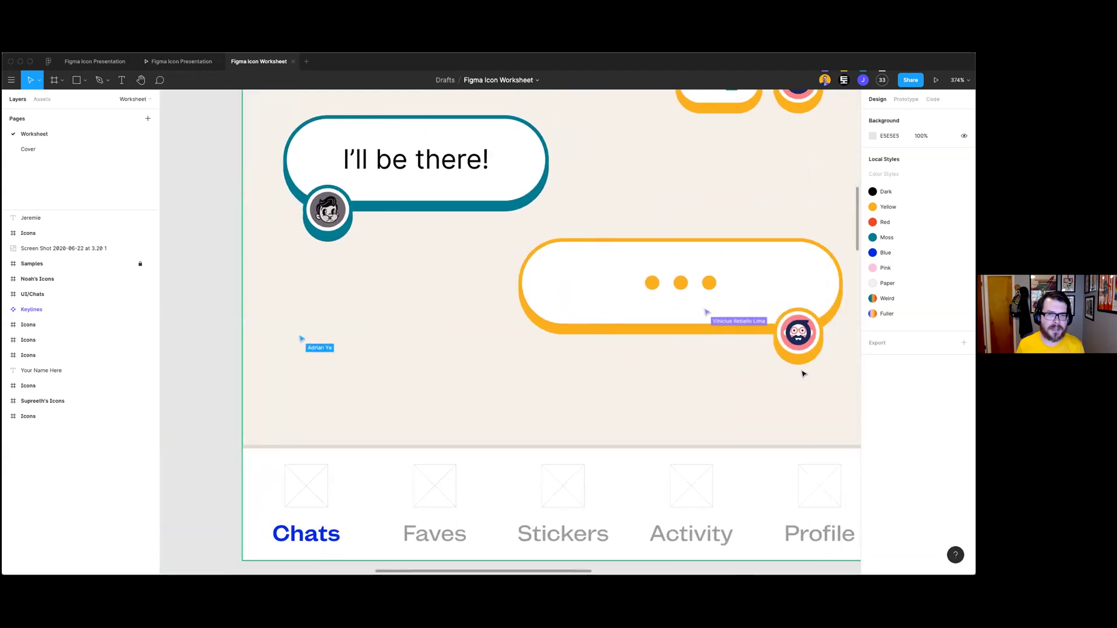
scroll(803, 375, down, 5)
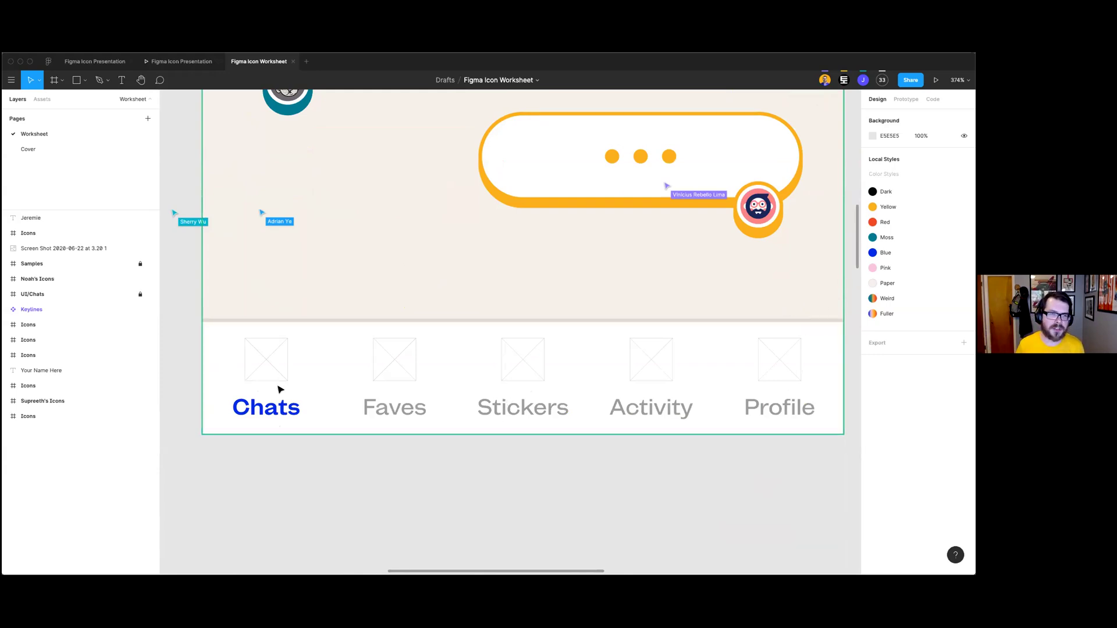
scroll(512, 480, up, 1)
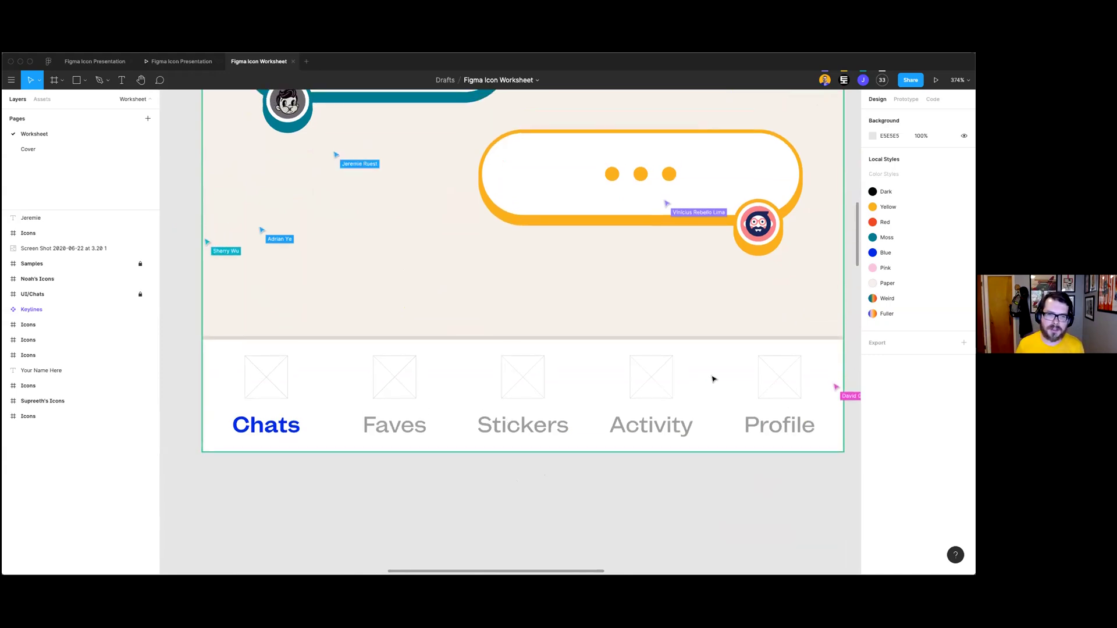
scroll(734, 492, up, 1)
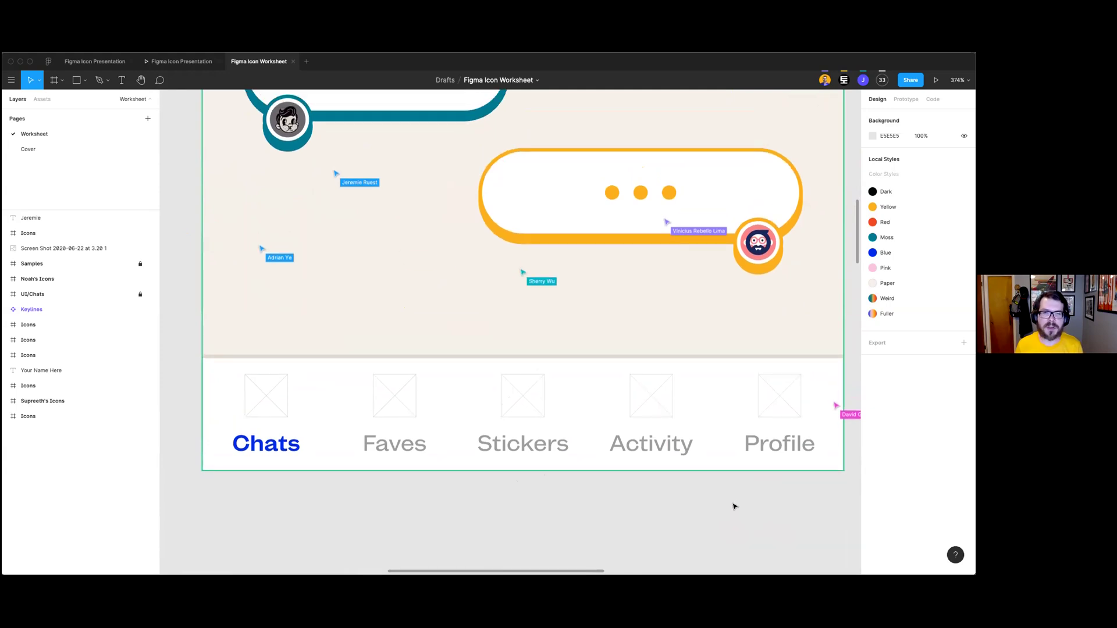
scroll(732, 475, down, 5)
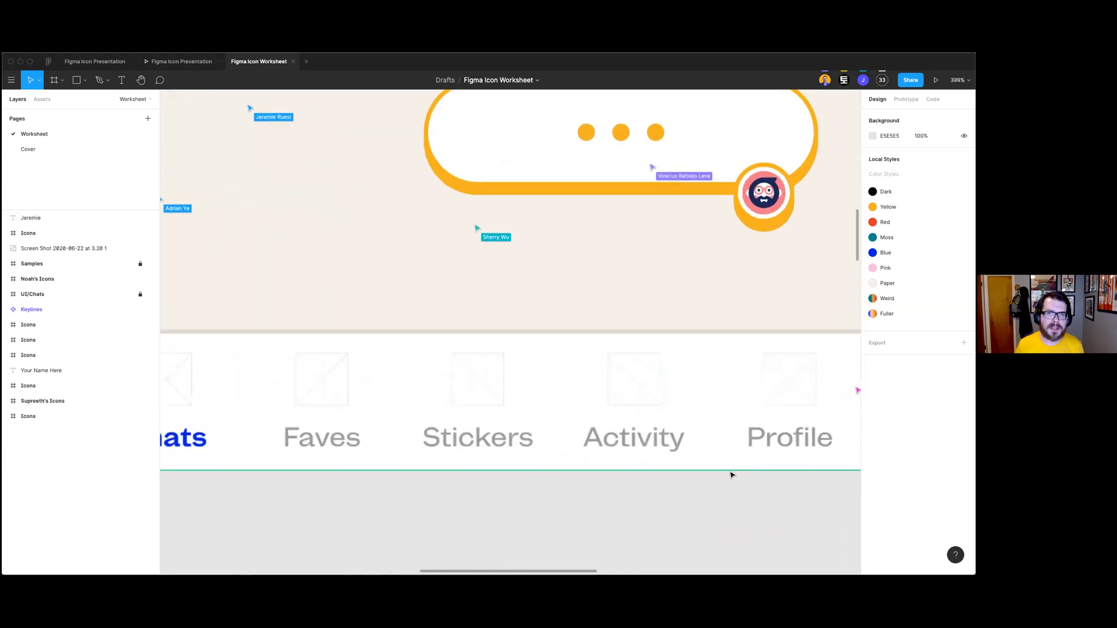
Step: Review the UI/Chats mockup from its blue header with back and search icons down through the message bubbles
scroll(732, 475, up, 5)
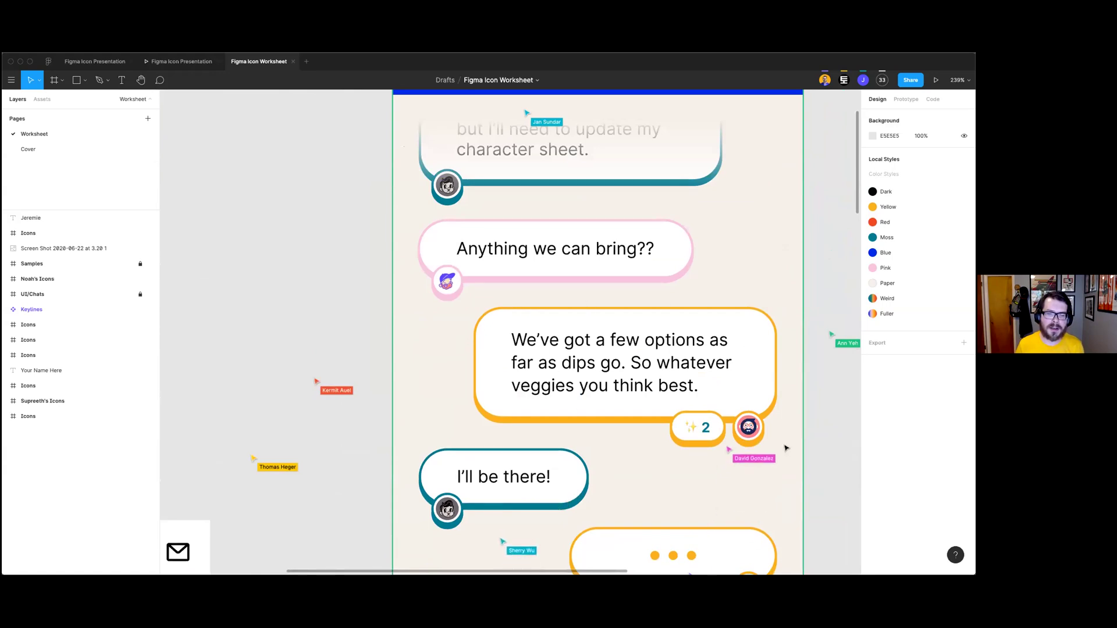
scroll(788, 449, up, 6)
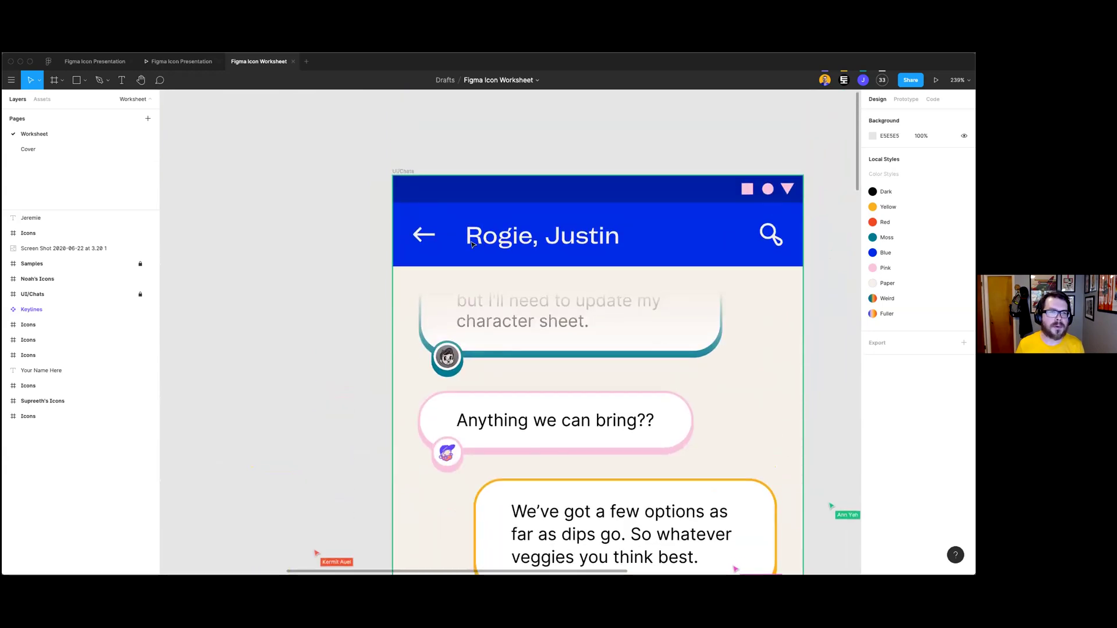
scroll(461, 285, up, 2)
scroll(461, 285, down, 2)
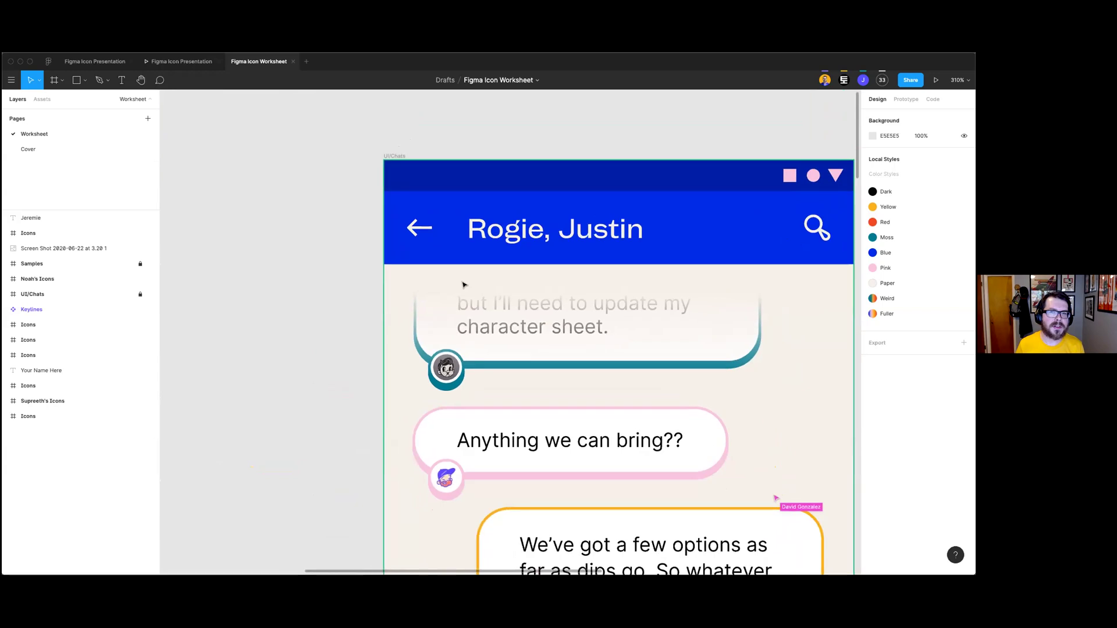
scroll(572, 300, down, 3)
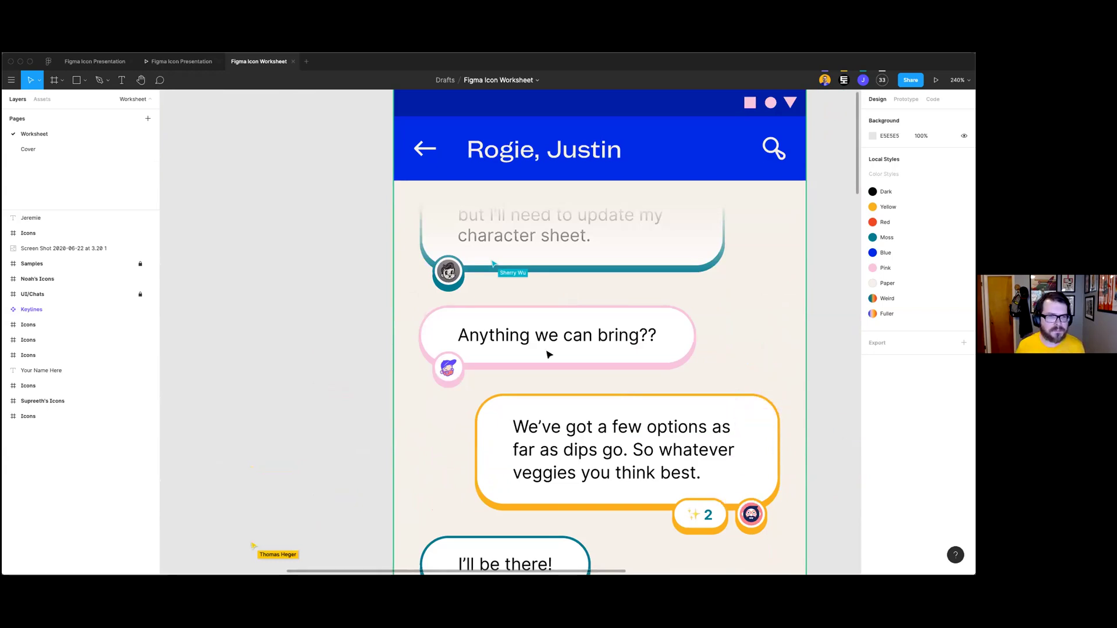
scroll(548, 354, down, 3)
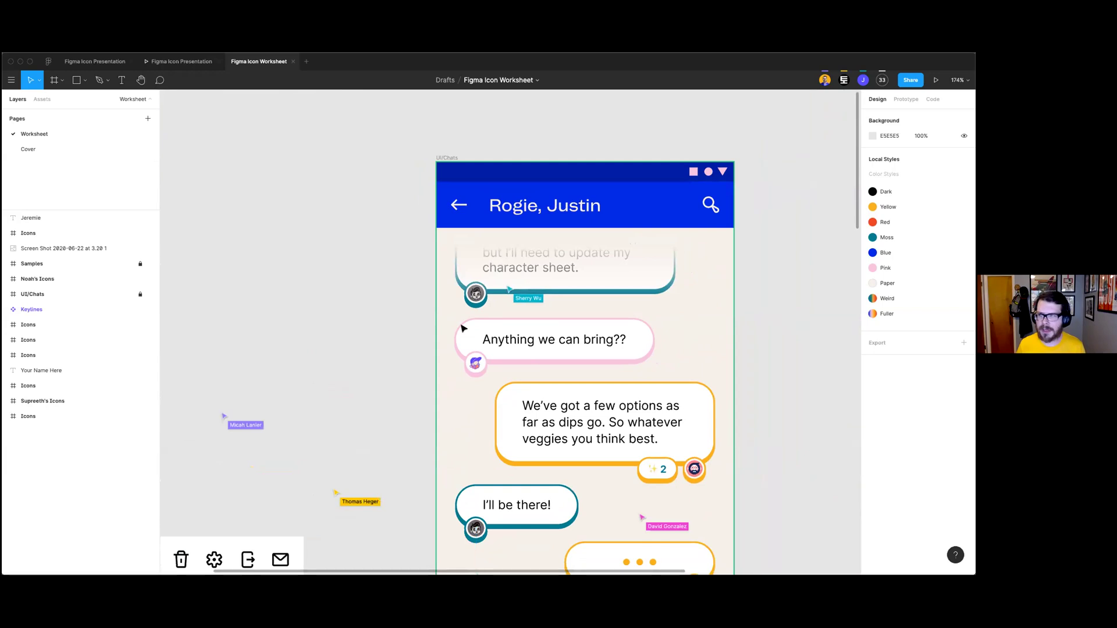
scroll(462, 328, down, 5)
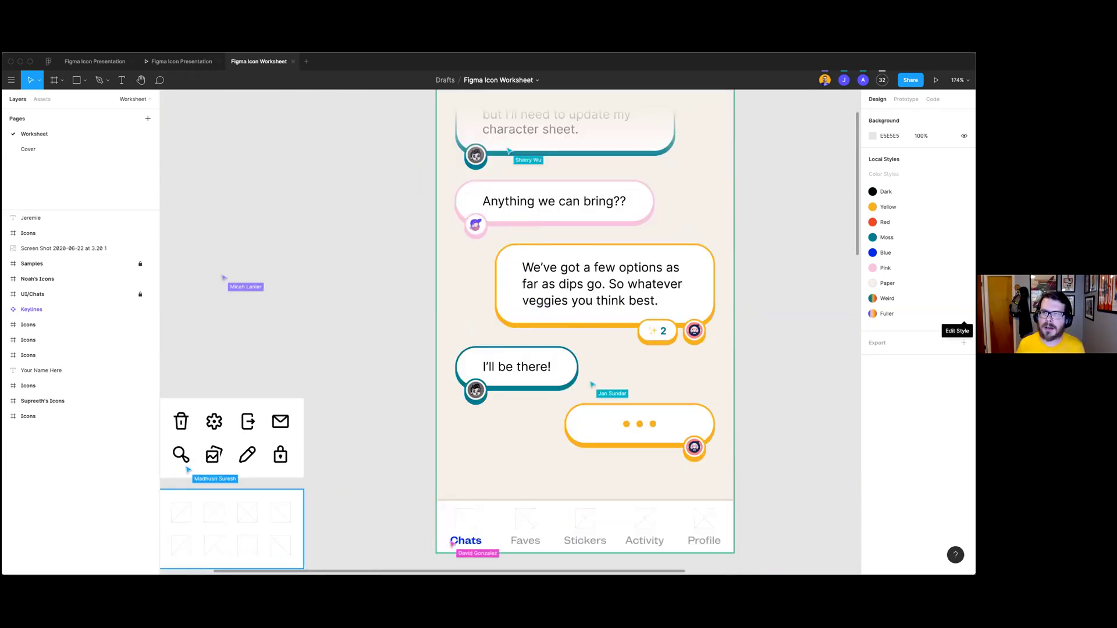
Step: Look over the blank icon frames with keyline placeholders stacked below the Samples frame
scroll(793, 330, left, 10)
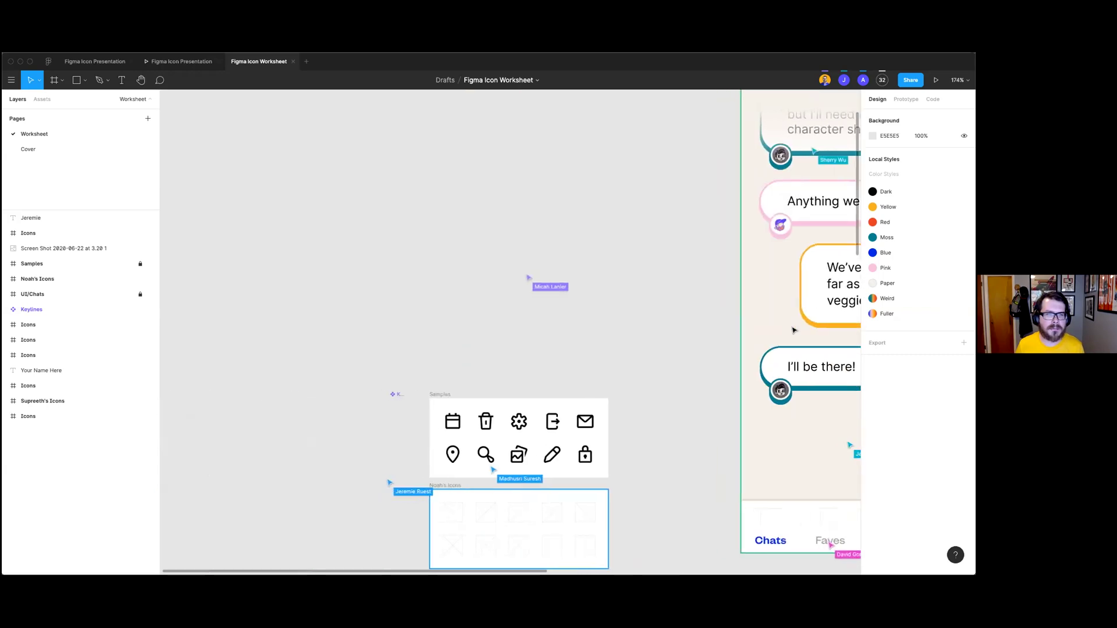
scroll(793, 329, down, 10)
scroll(667, 356, down, 4)
scroll(666, 357, up, 5)
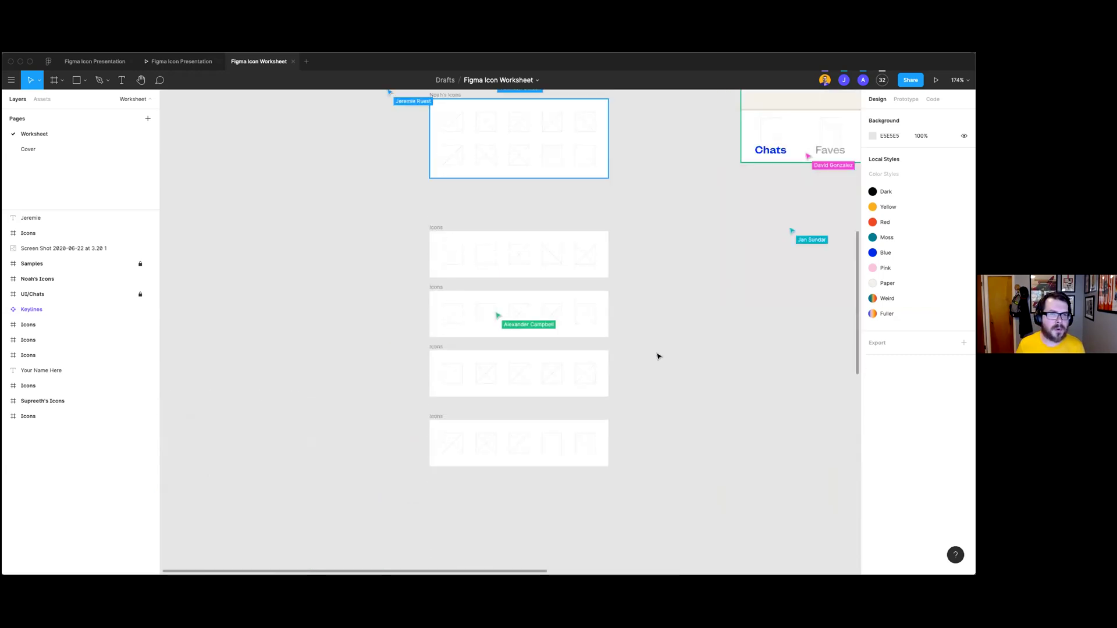
scroll(666, 357, up, 3)
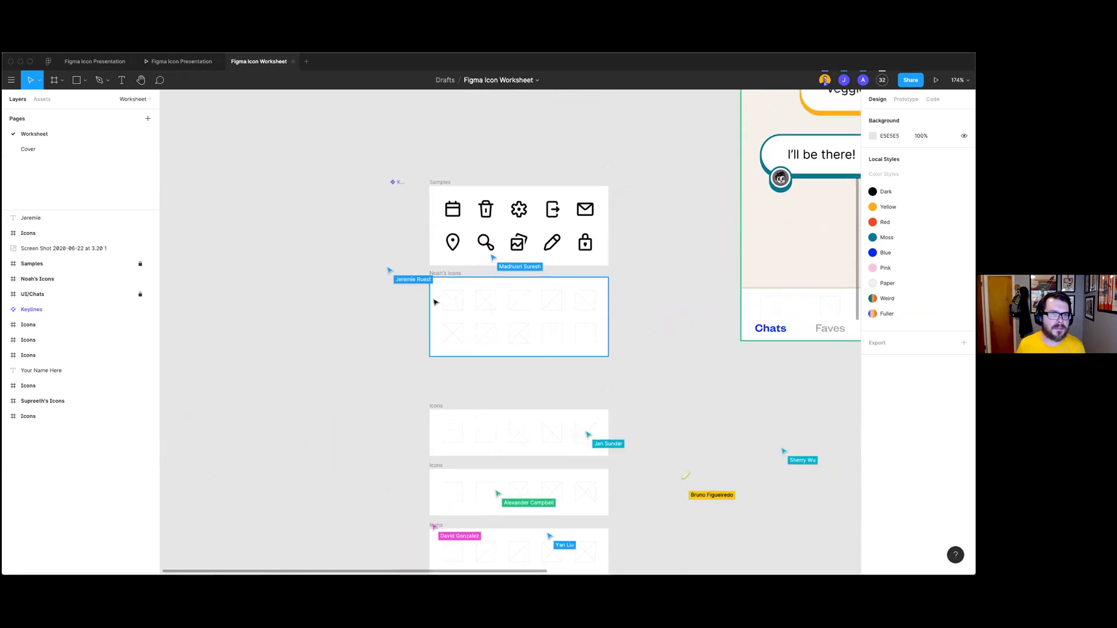
Step: Inspect both rows of sample icons up close, from the calendar and map pin to the envelope and padlock
scroll(469, 303, up, 1)
scroll(468, 303, up, 2)
scroll(421, 321, up, 5)
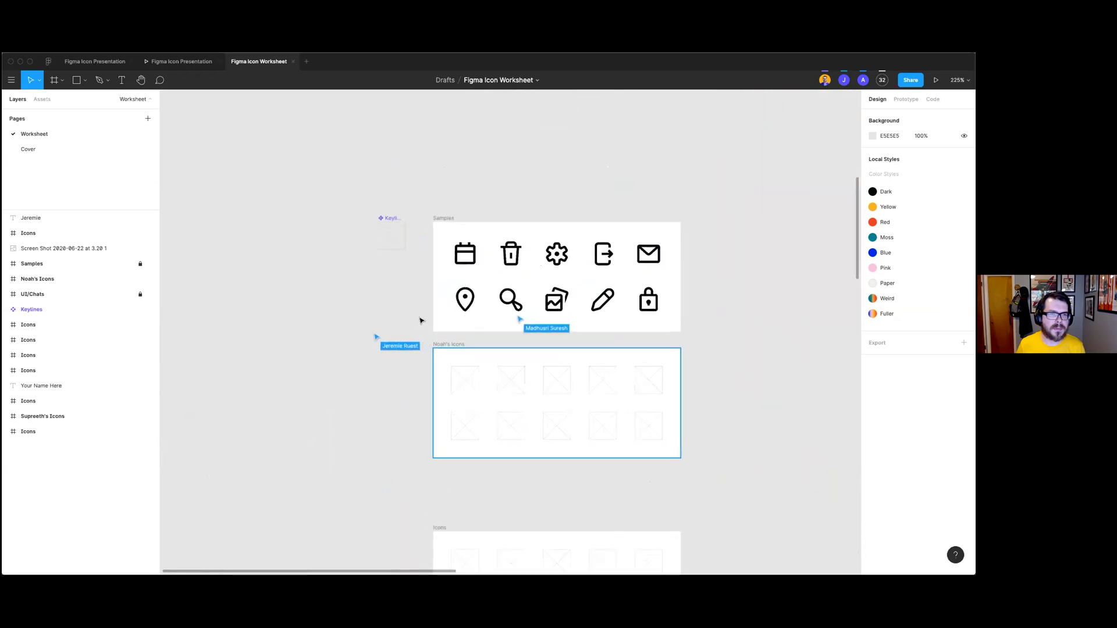
scroll(421, 321, right, 3)
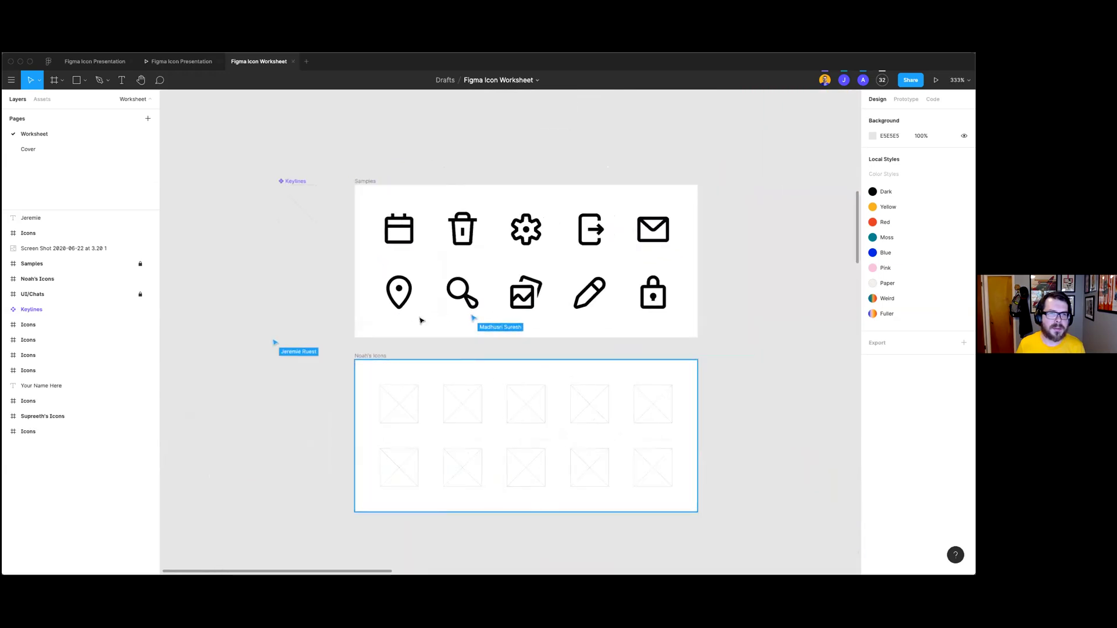
scroll(422, 321, up, 4)
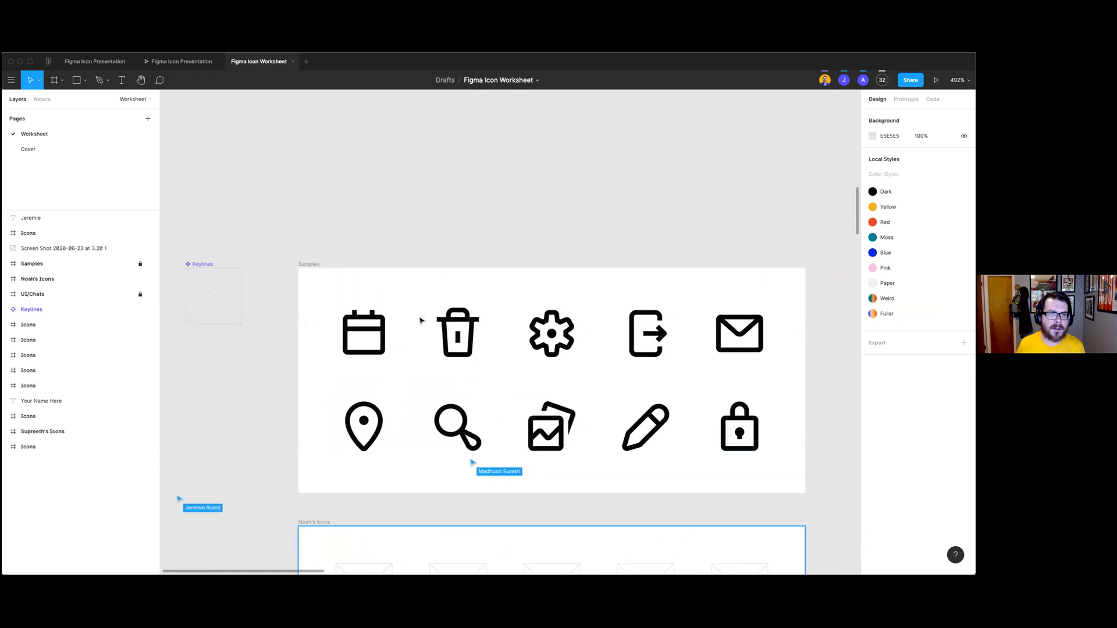
scroll(416, 338, up, 3)
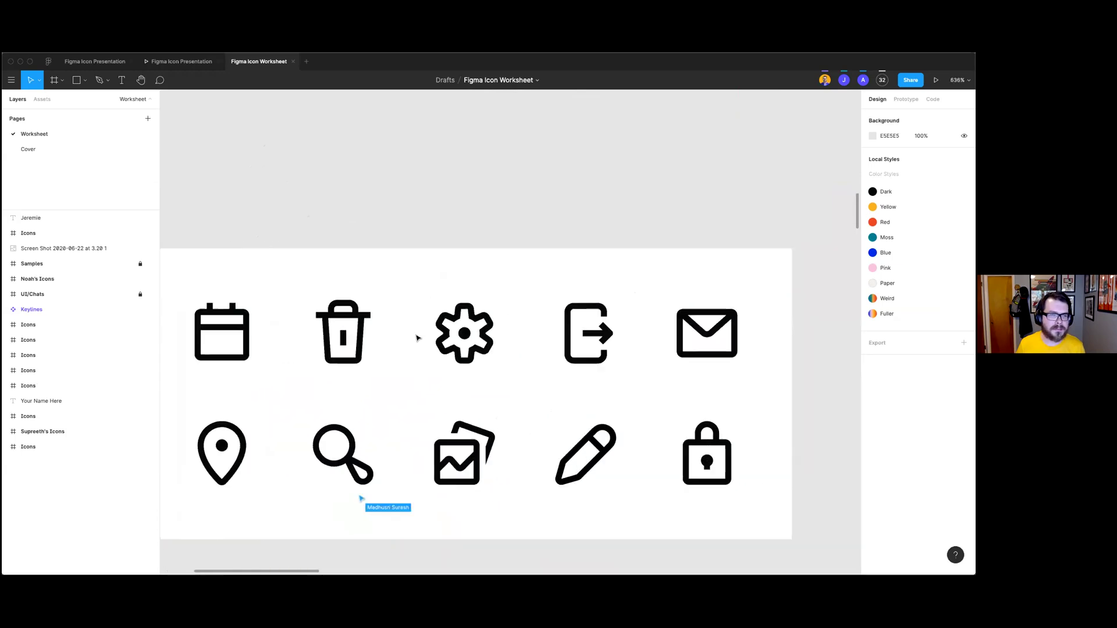
scroll(416, 338, left, 2)
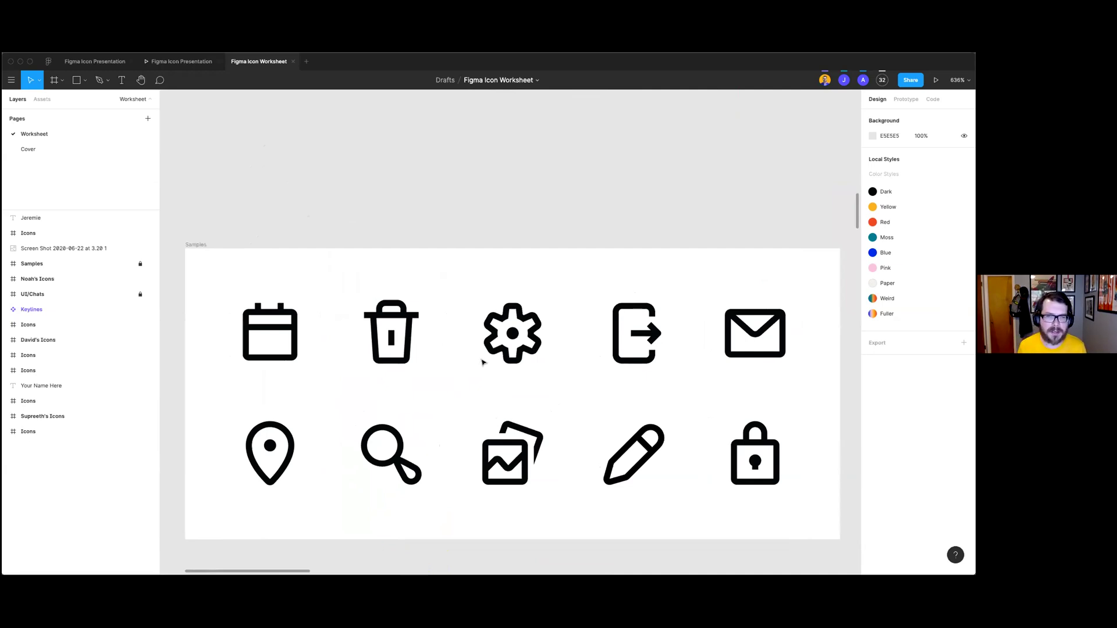
scroll(489, 361, up, 2)
scroll(640, 367, right, 5)
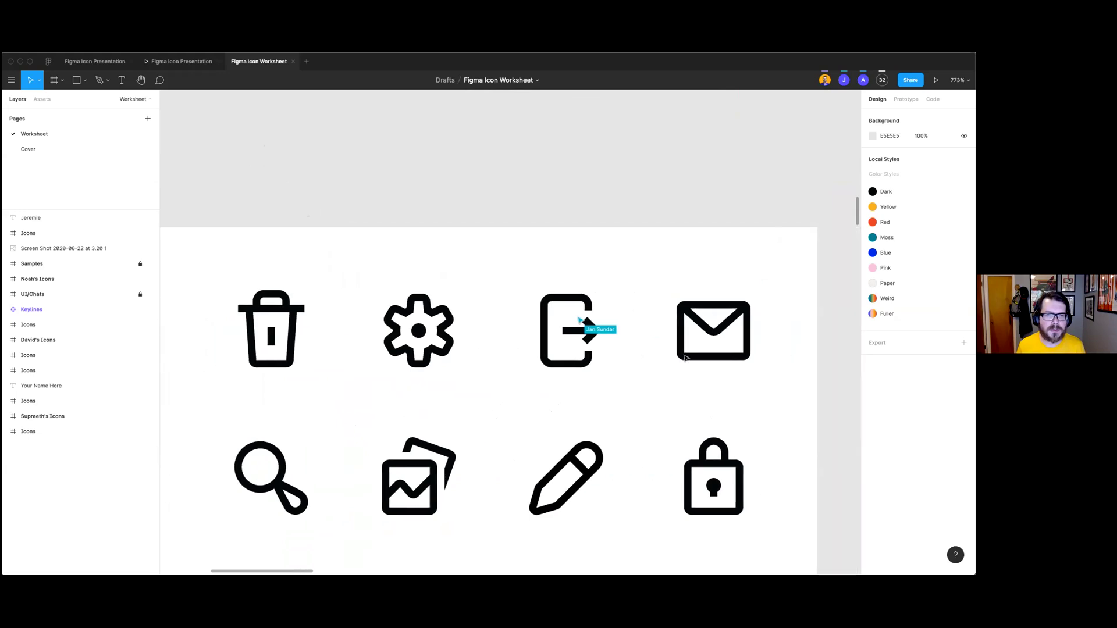
scroll(588, 370, left, 7)
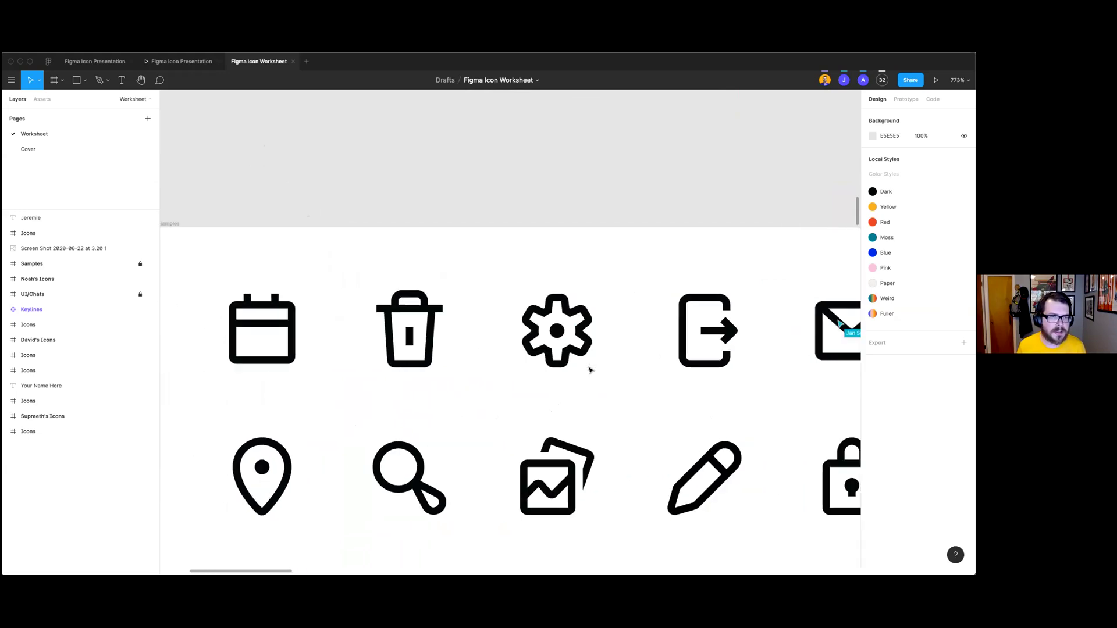
Step: Inspect the Keylines component beside the Samples frame and compare it with the placeholders in the blank frame below
scroll(589, 370, down, 3)
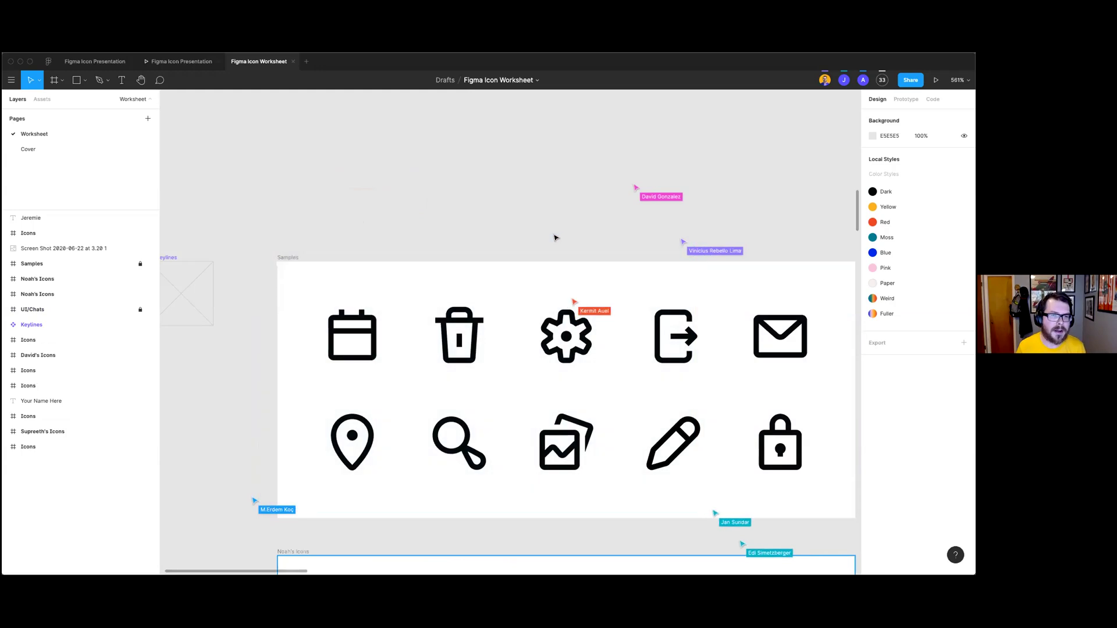
scroll(451, 277, left, 2)
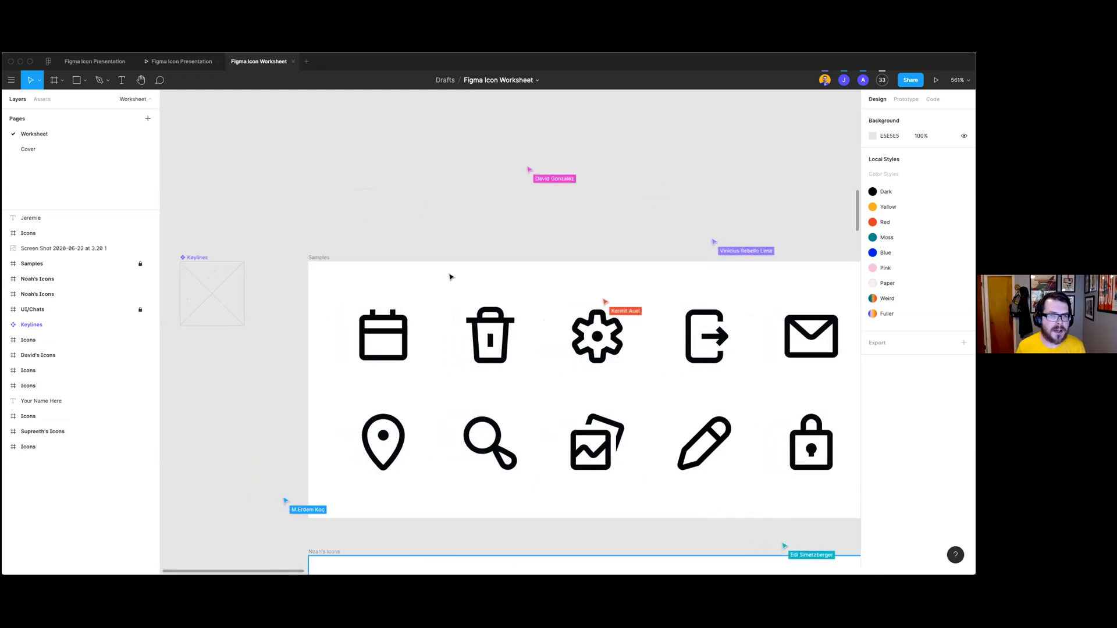
scroll(451, 277, left, 10)
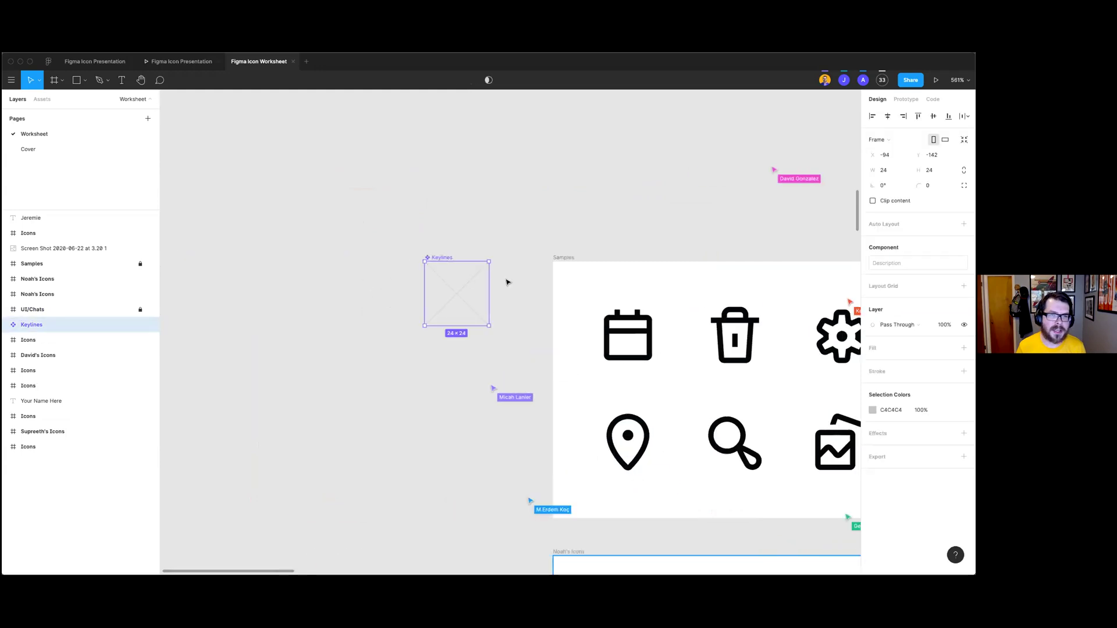
scroll(506, 282, down, 2)
scroll(502, 288, down, 5)
scroll(499, 292, right, 5)
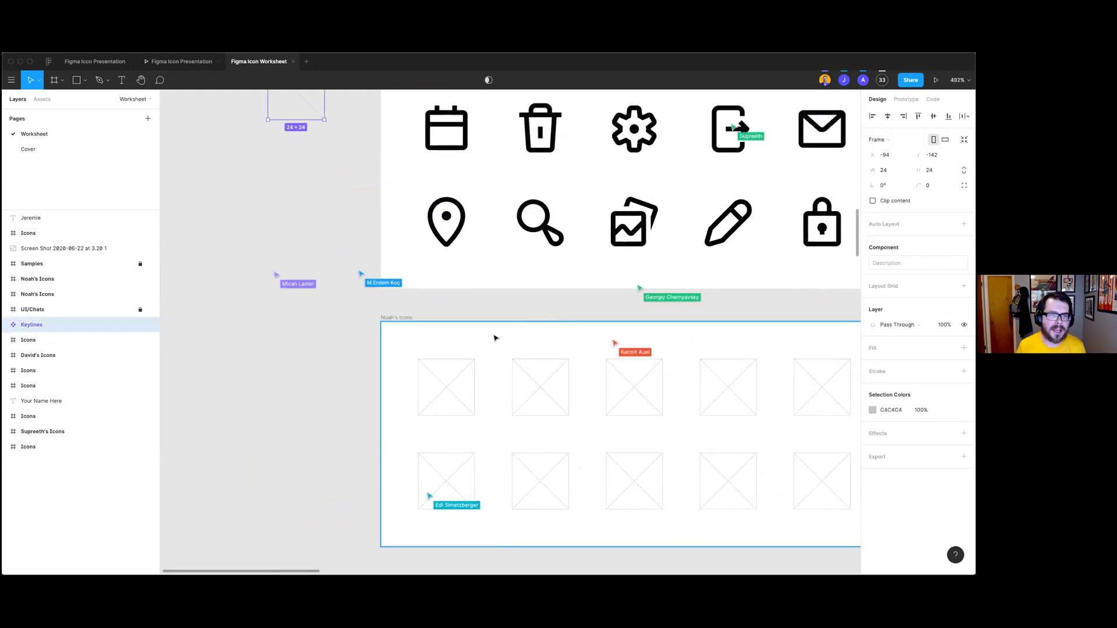
click(568, 448)
scroll(571, 442, up, 5)
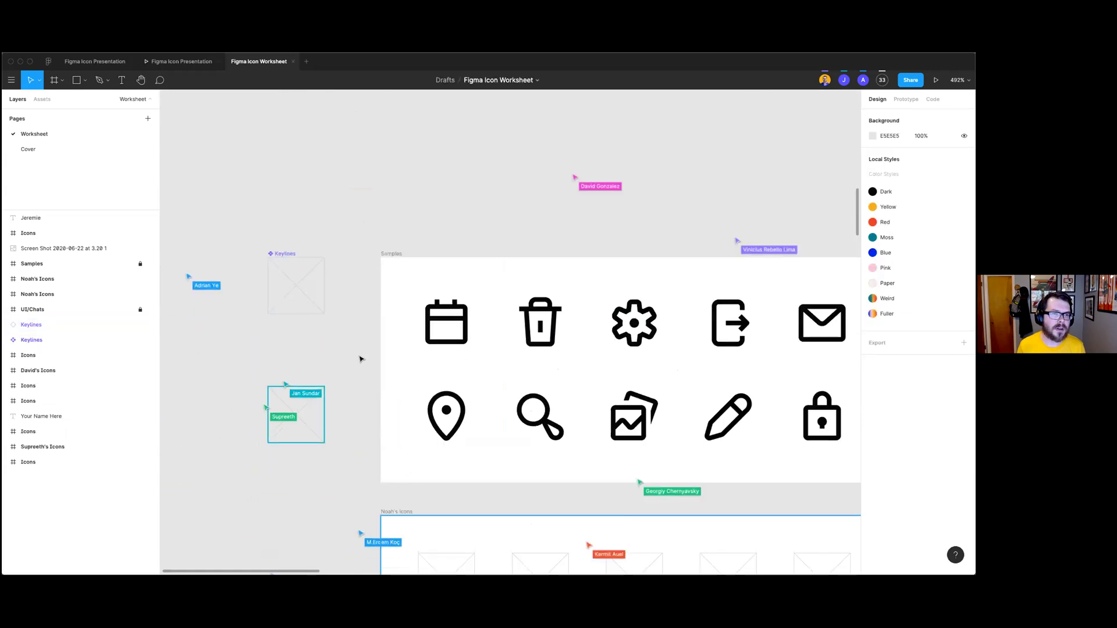
Step: Examine the exit icon's strokes, rounded corners and arrow against the pixel grid
scroll(361, 357, up, 4)
scroll(415, 381, down, 3)
scroll(464, 380, up, 5)
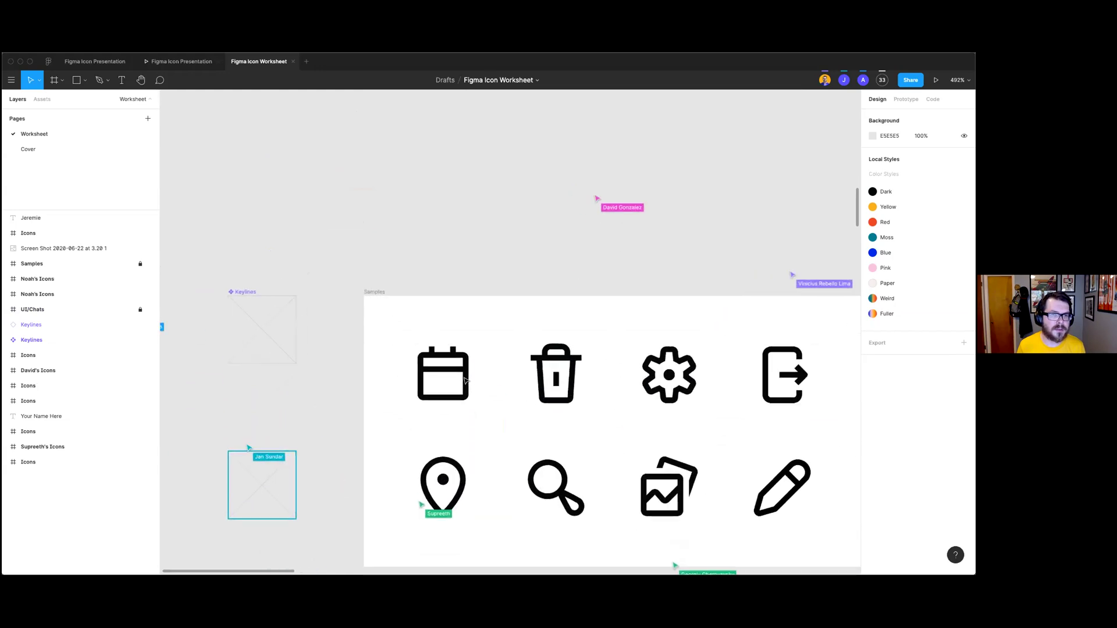
scroll(464, 380, right, 5)
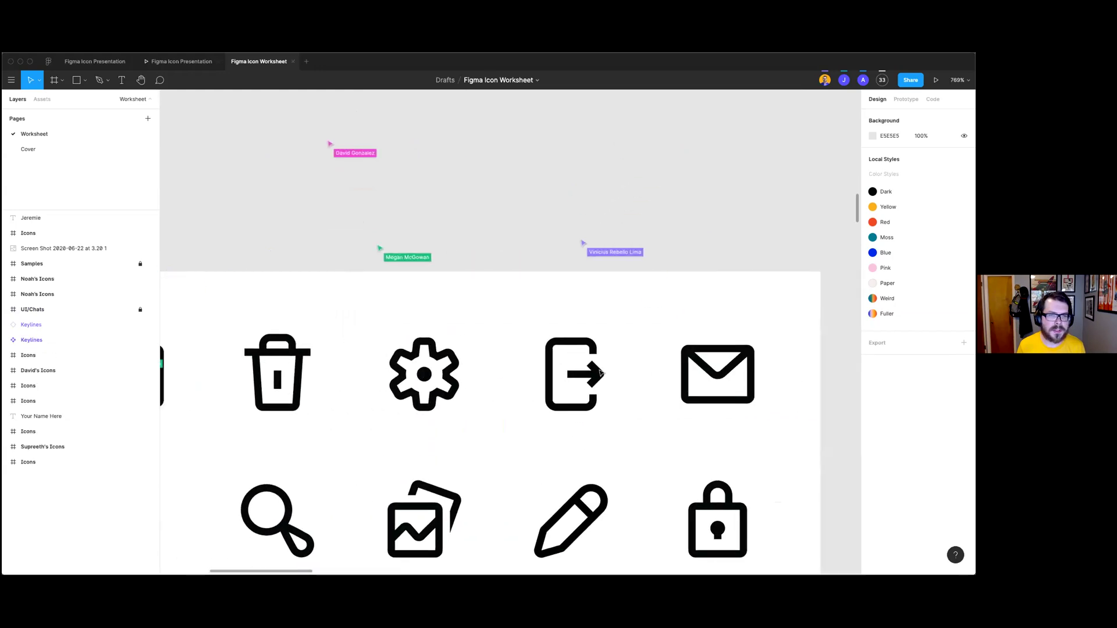
scroll(511, 394, up, 10)
scroll(504, 397, down, 2)
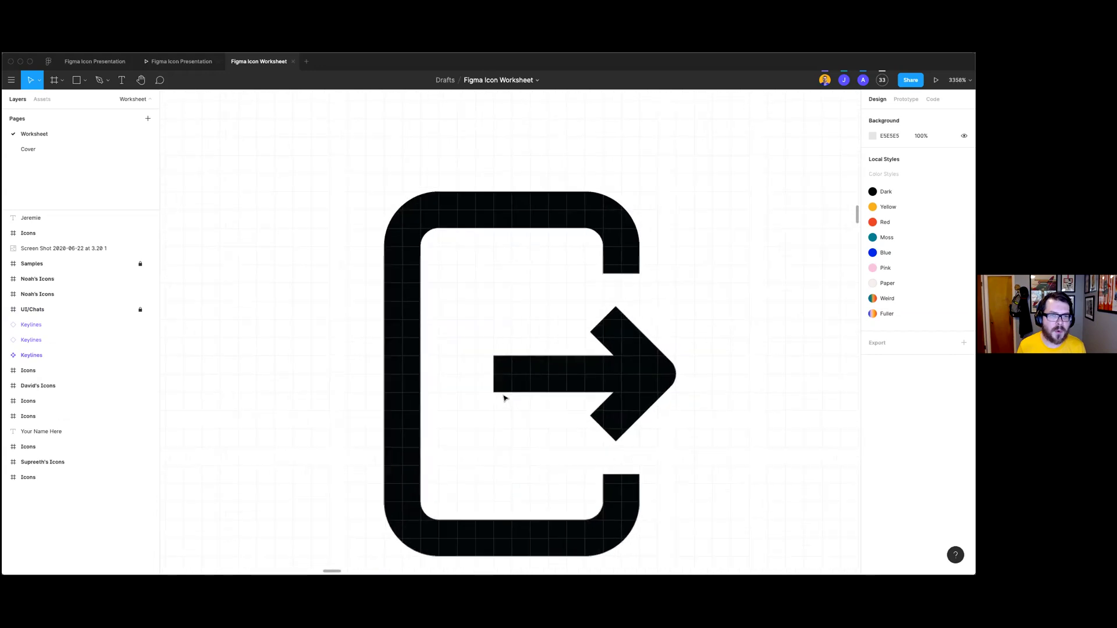
scroll(588, 381, down, 1)
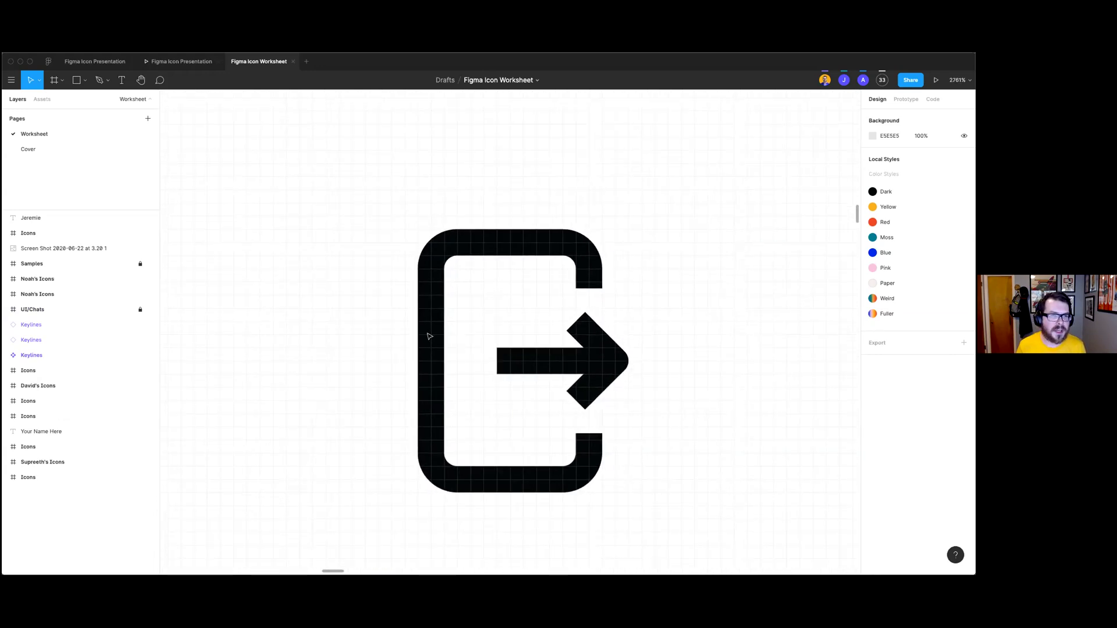
scroll(620, 361, down, 8)
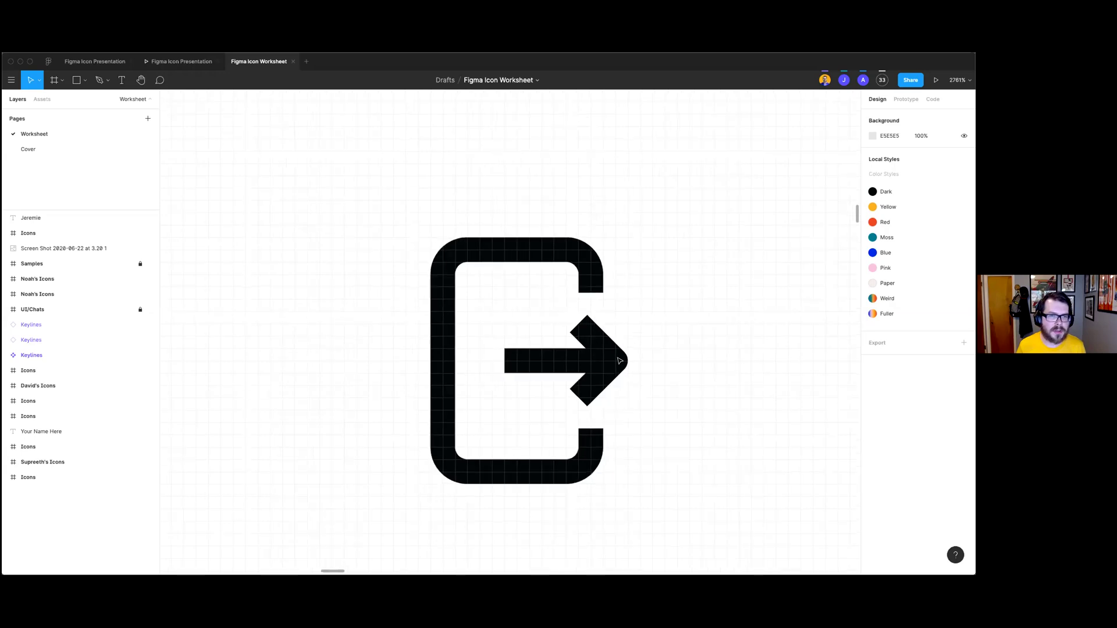
Step: Examine the envelope icon's corners and flap against the pixel grid, alongside the exit icon
scroll(726, 385, up, 4)
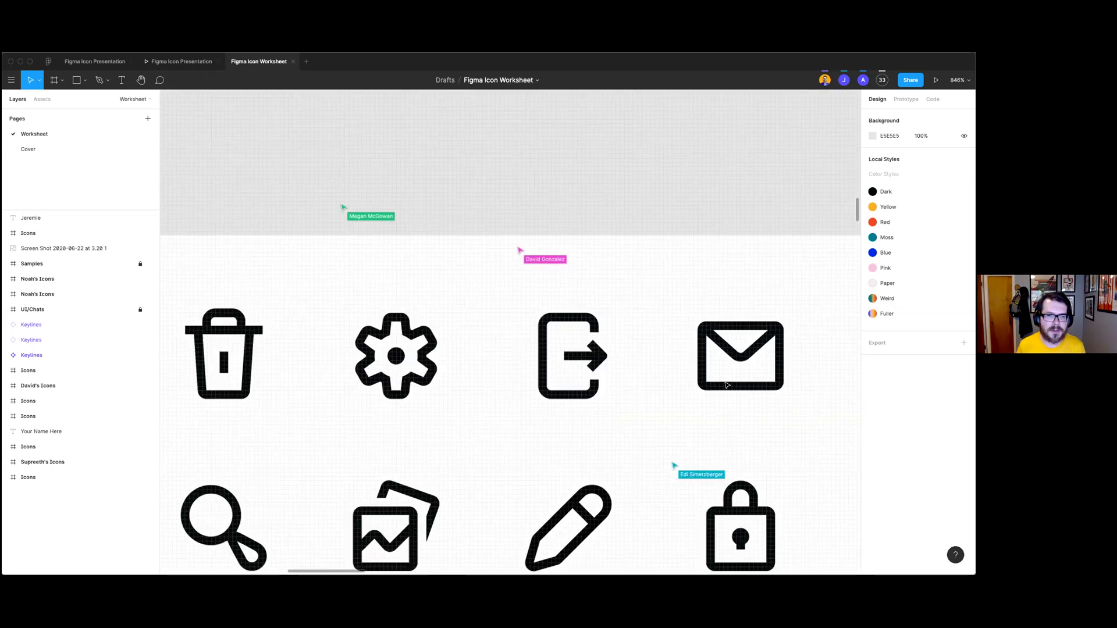
scroll(743, 297, down, 3)
scroll(746, 298, up, 5)
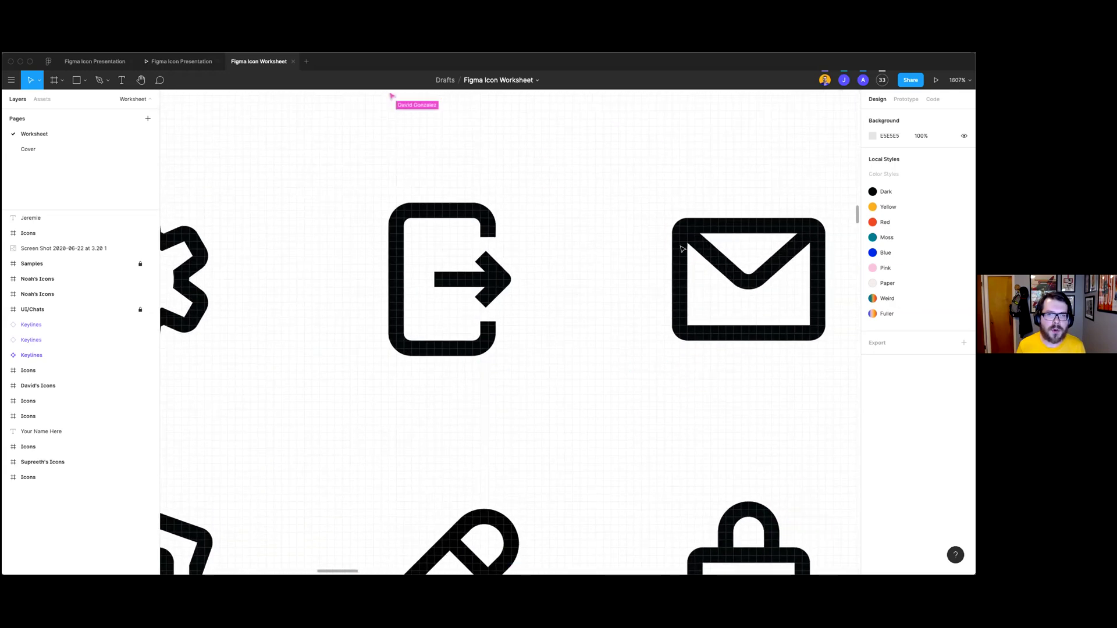
scroll(814, 336, right, 2)
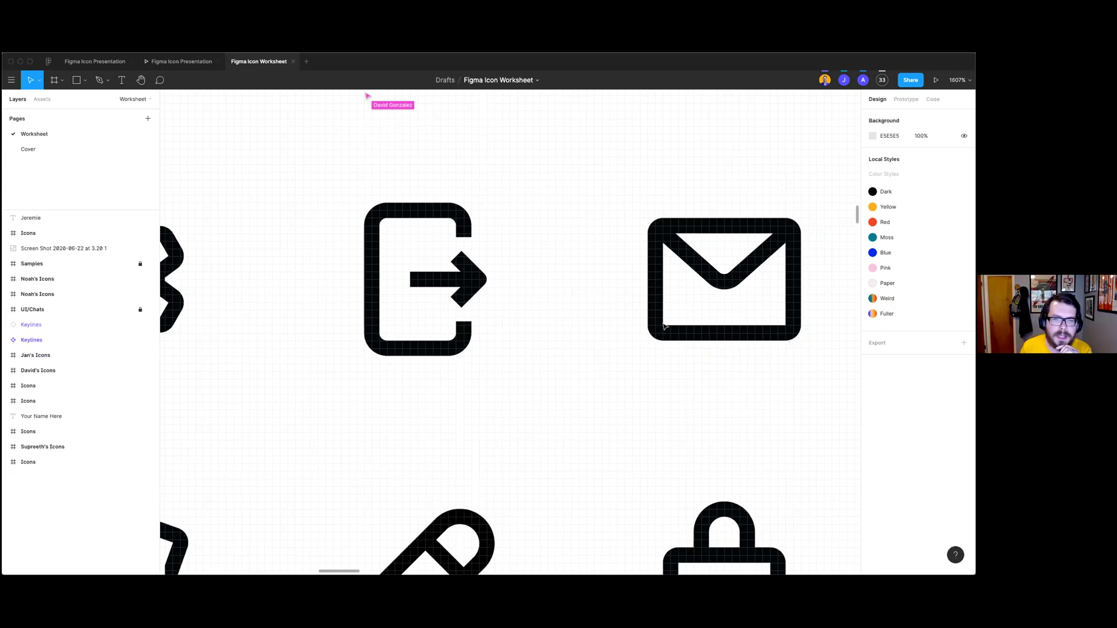
Step: Compare the gear, exit and envelope icons with the image, pencil and padlock icons beneath them on the pixel grid
scroll(569, 314, left, 3)
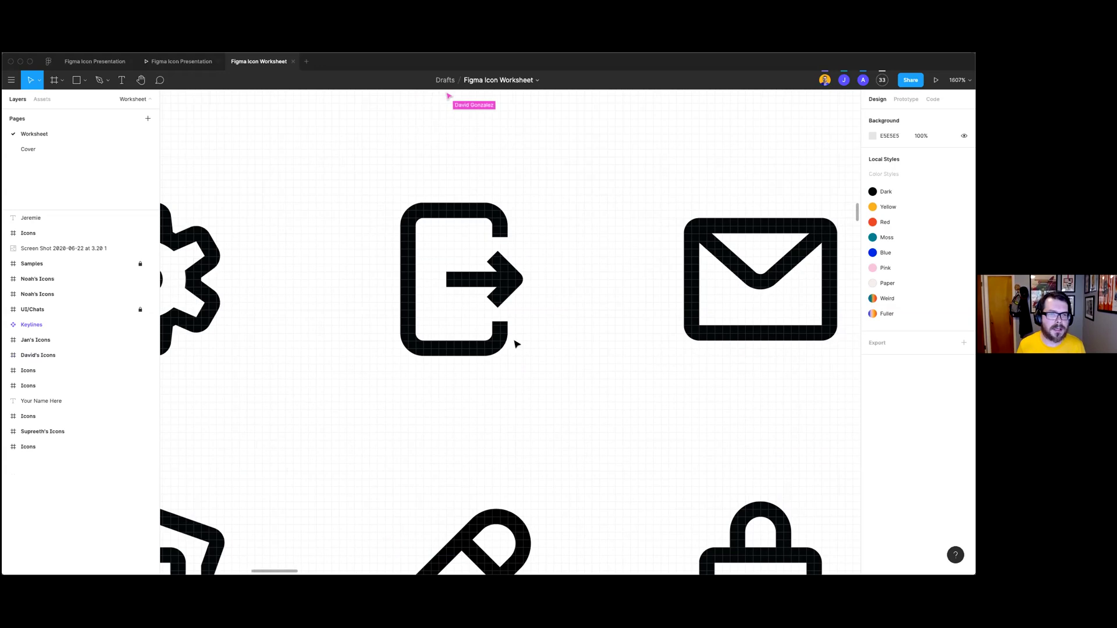
scroll(516, 344, left, 5)
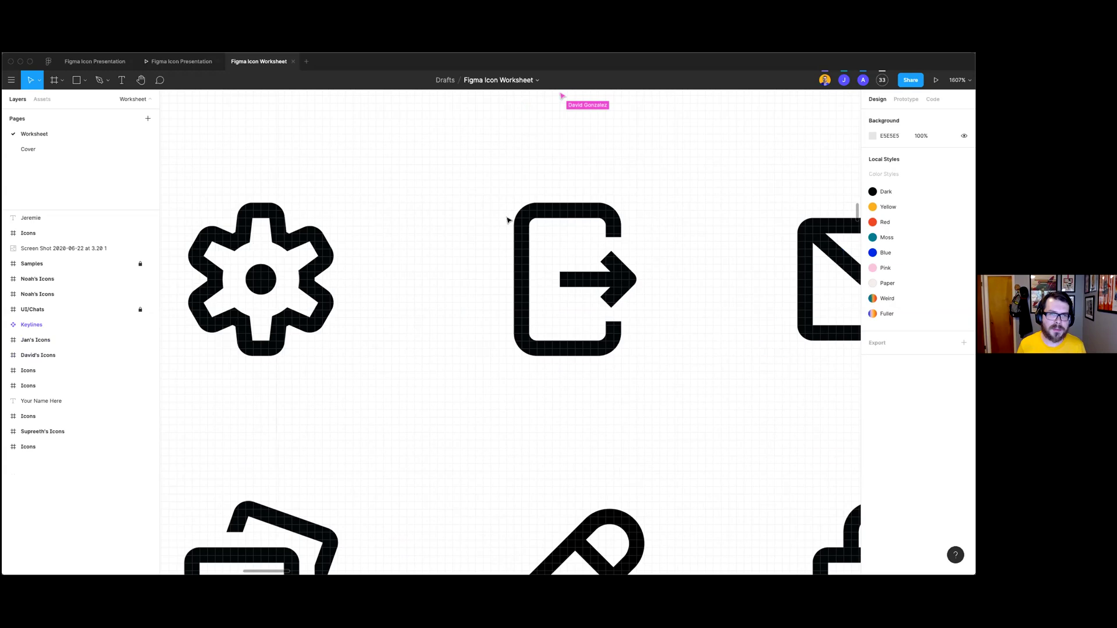
ctrl+scroll(639, 270, down, 1)
scroll(639, 272, right, 5)
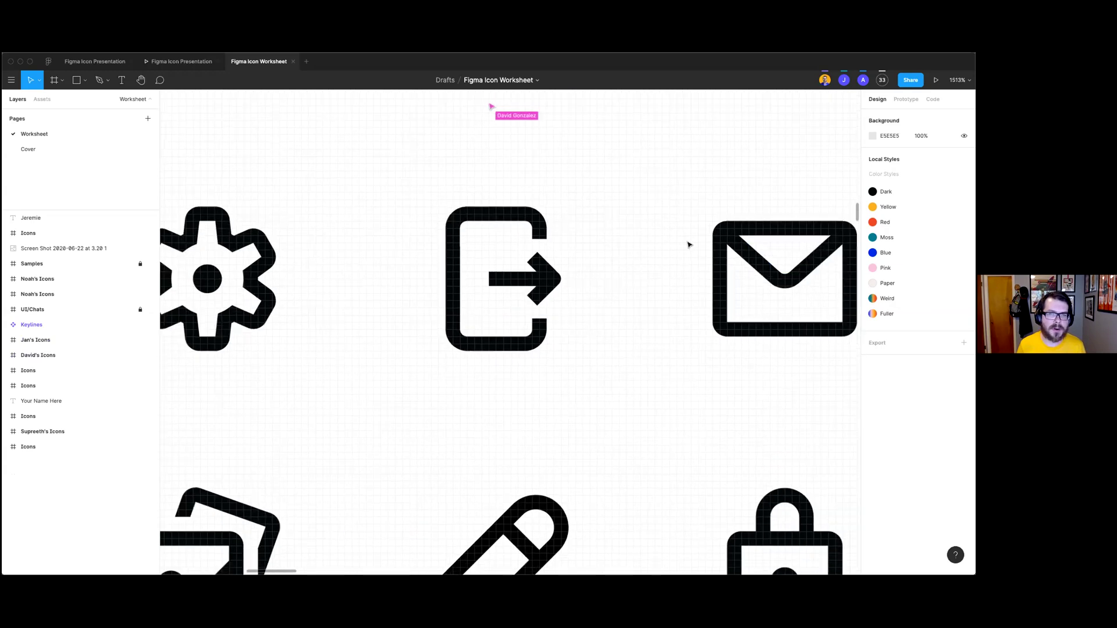
ctrl+scroll(731, 319, down, 2)
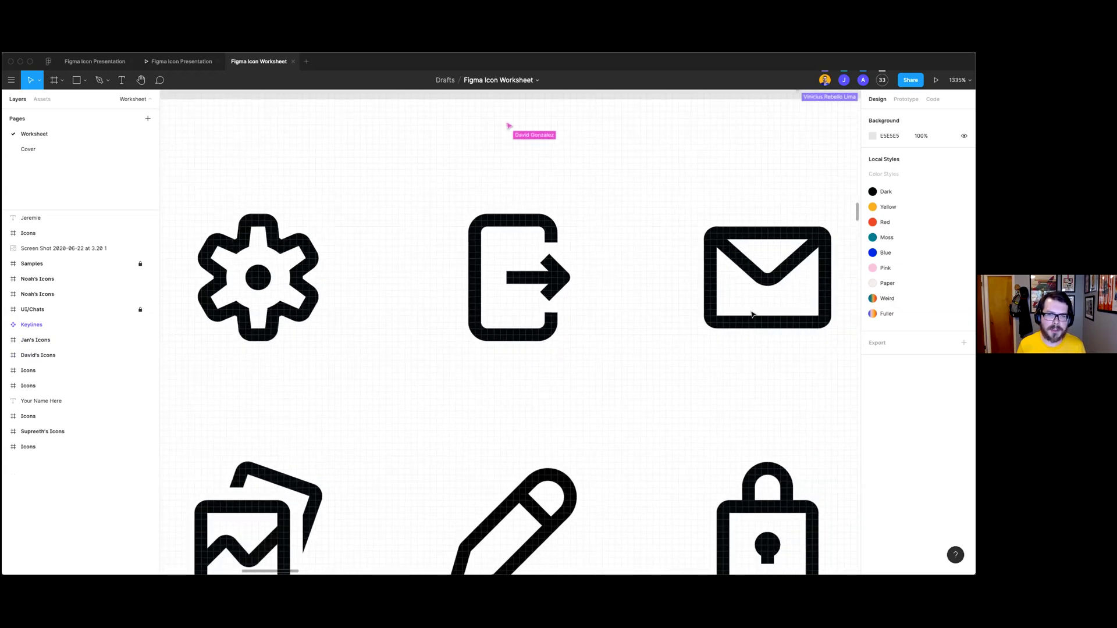
scroll(751, 314, down, 4)
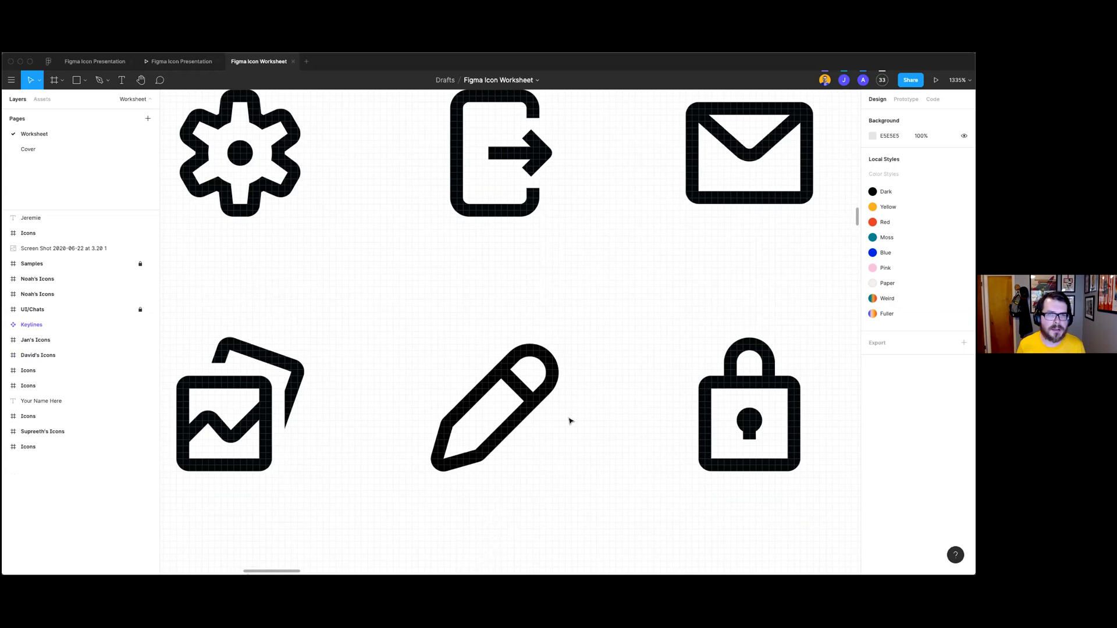
Step: Review both rows of the Samples frame, comparing the overall sizes and shapes of icons from the calendar to the padlock
ctrl+scroll(569, 420, down, 4)
scroll(524, 275, left, 5)
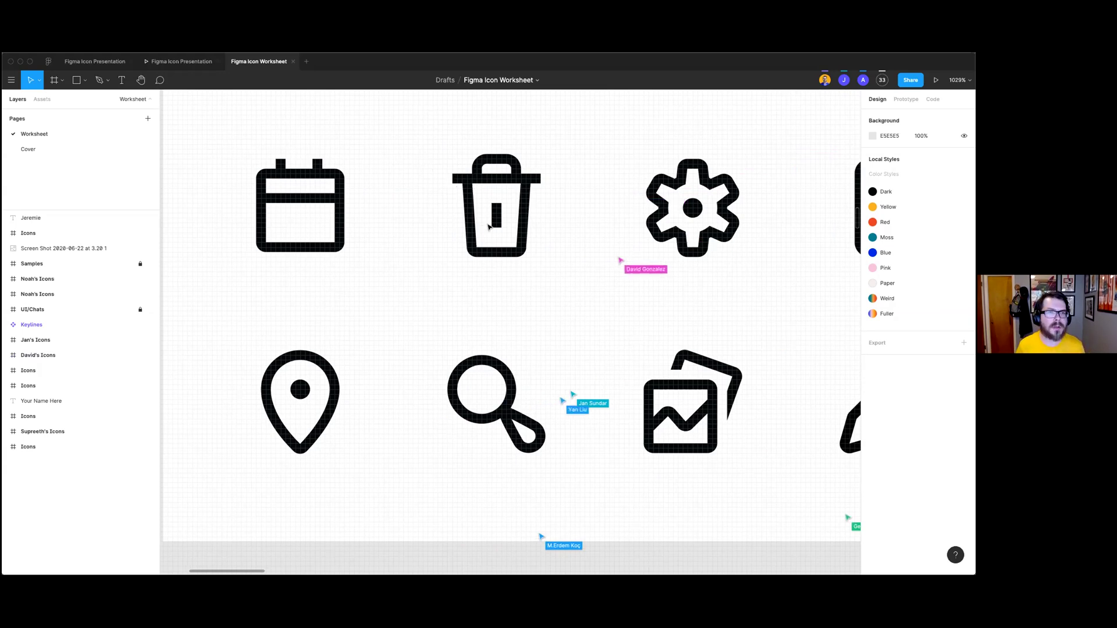
scroll(489, 228, right, 5)
scroll(490, 228, right, 7)
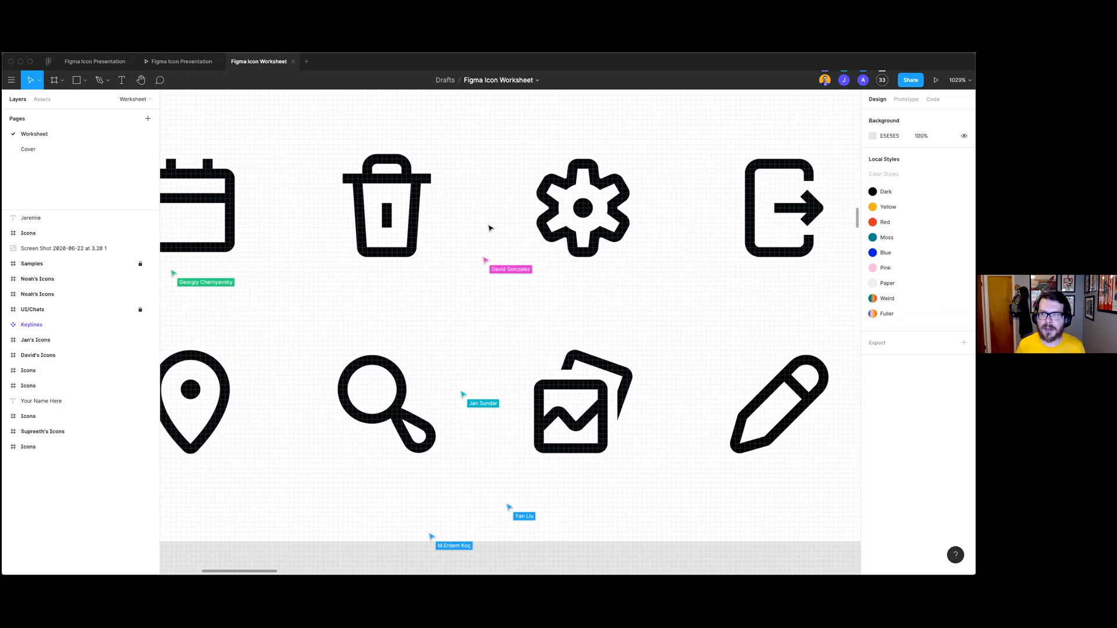
scroll(489, 244, right, 9)
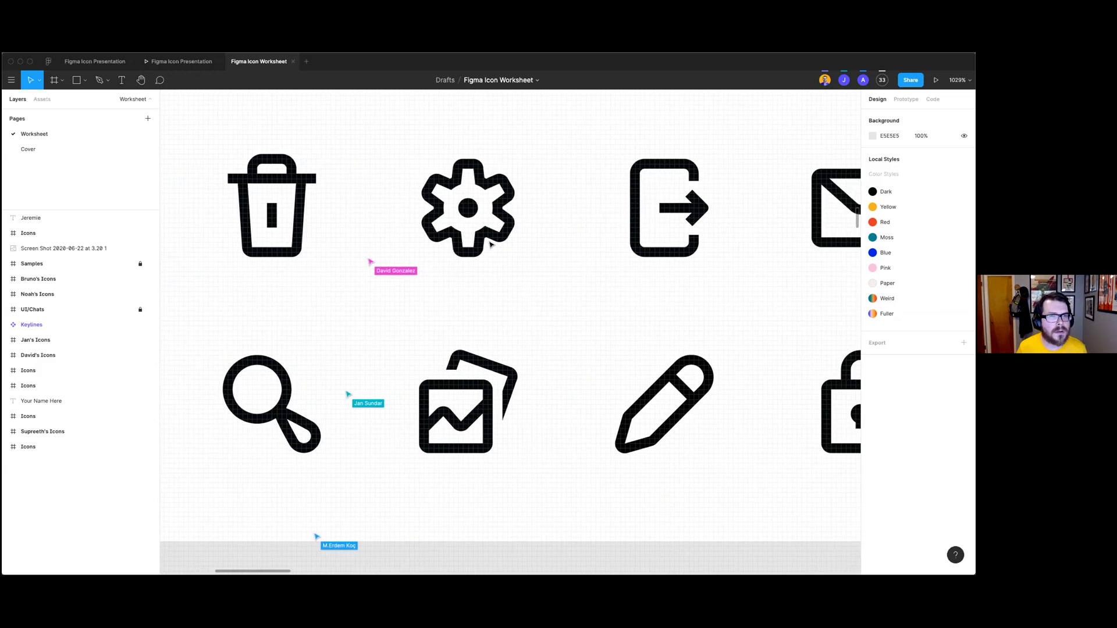
scroll(490, 244, down, 2)
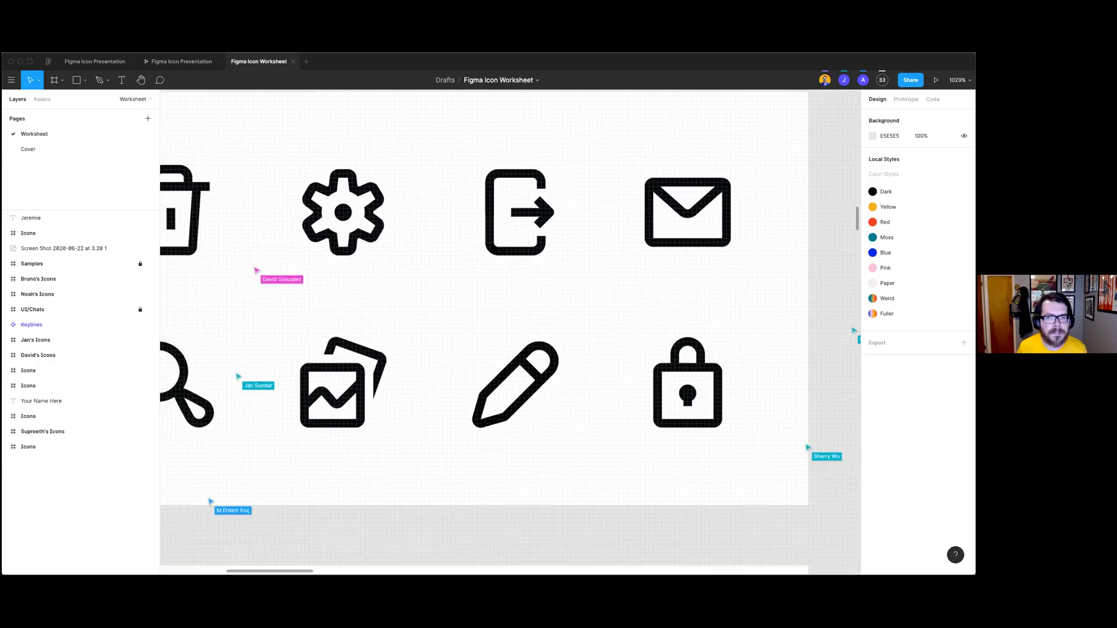
scroll(599, 344, down, 2)
scroll(600, 344, left, 1)
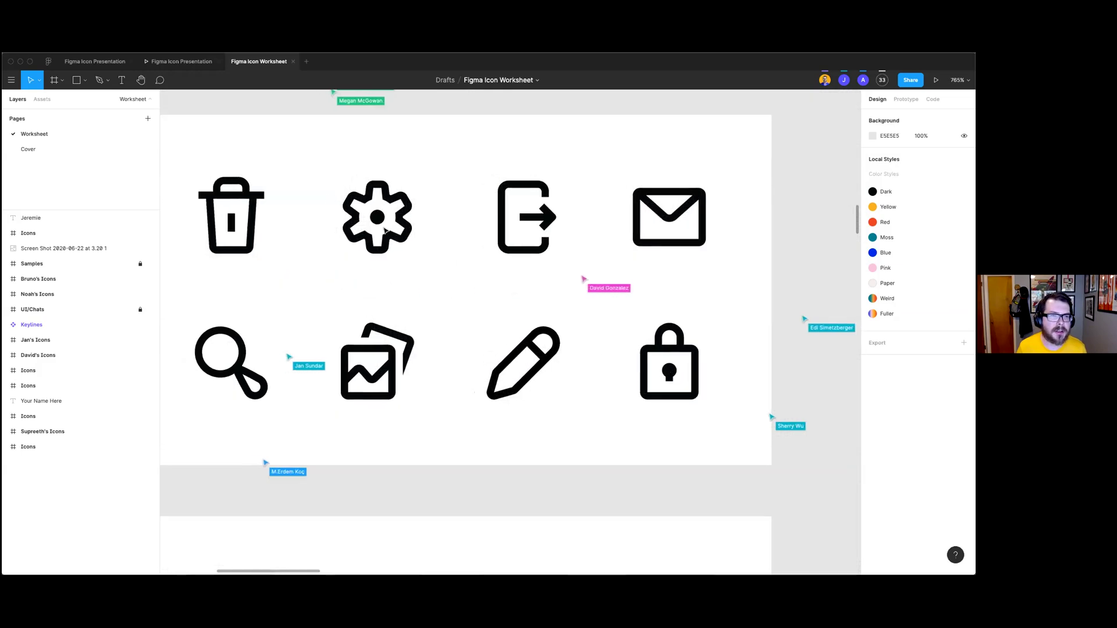
scroll(449, 327, left, 10)
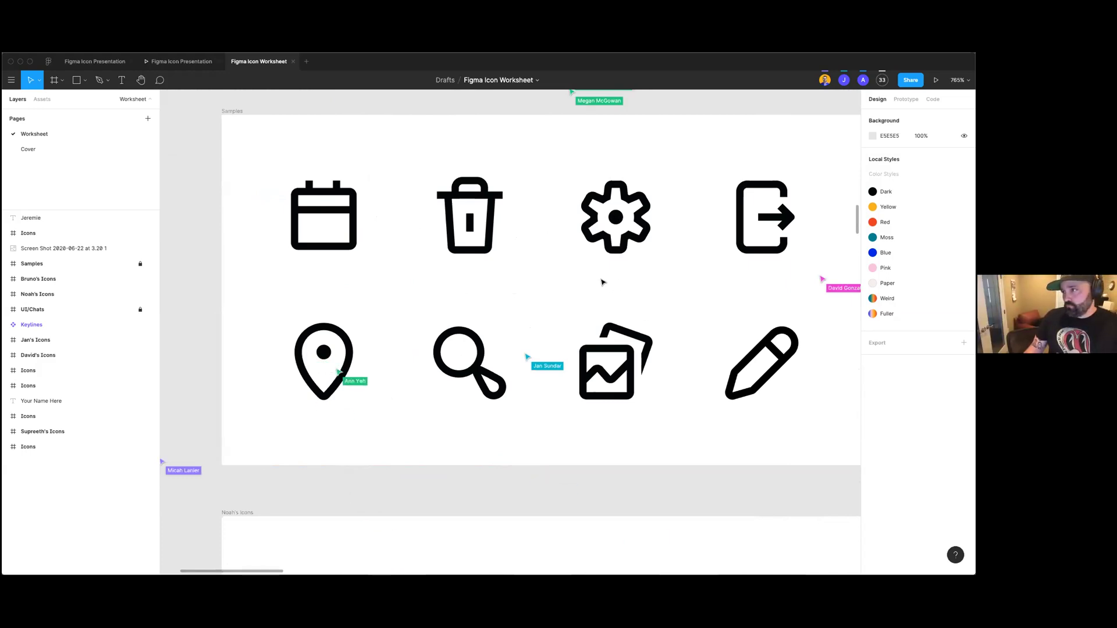
scroll(665, 262, right, 5)
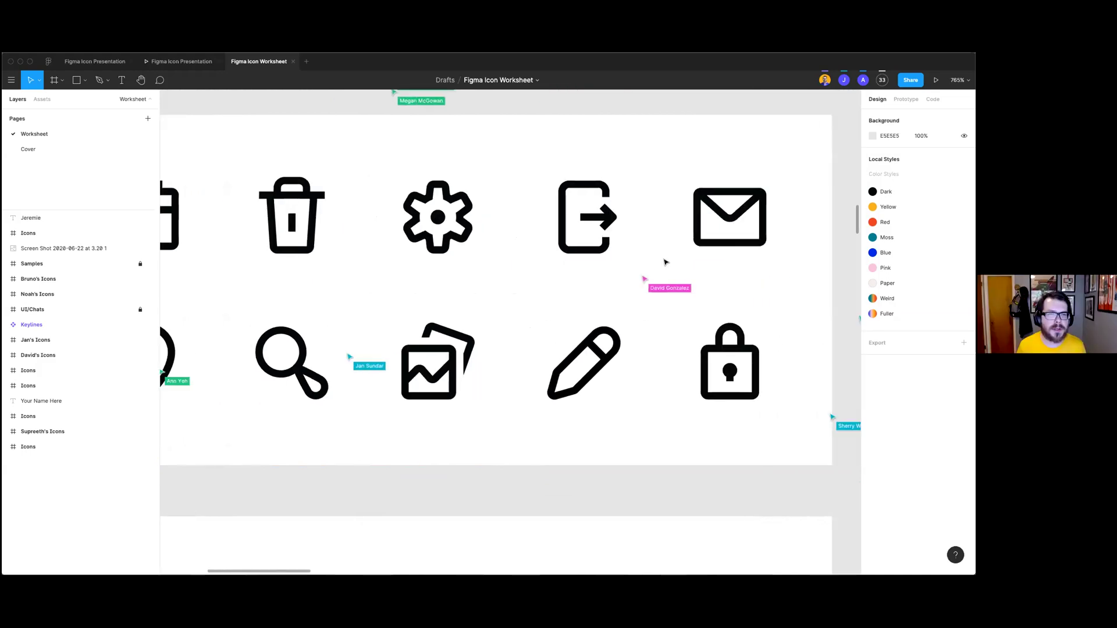
scroll(666, 262, left, 4)
Step: Draw a 20 × 20 circle centred over the gear icon and compare the two shapes in outline view
scroll(626, 274, up, 4)
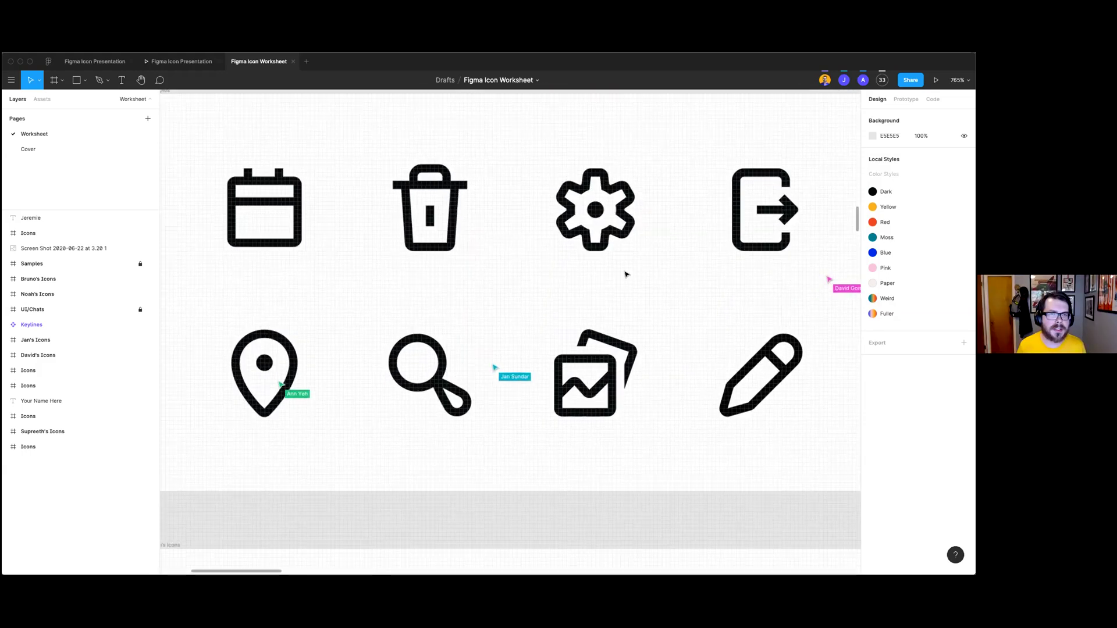
scroll(625, 274, up, 5)
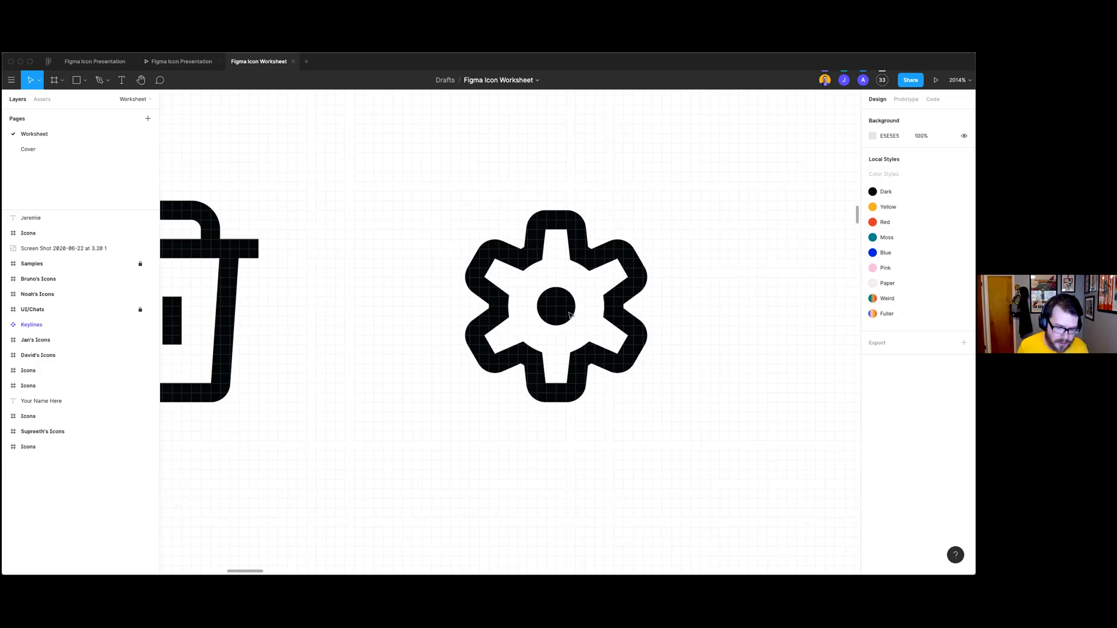
key(o)
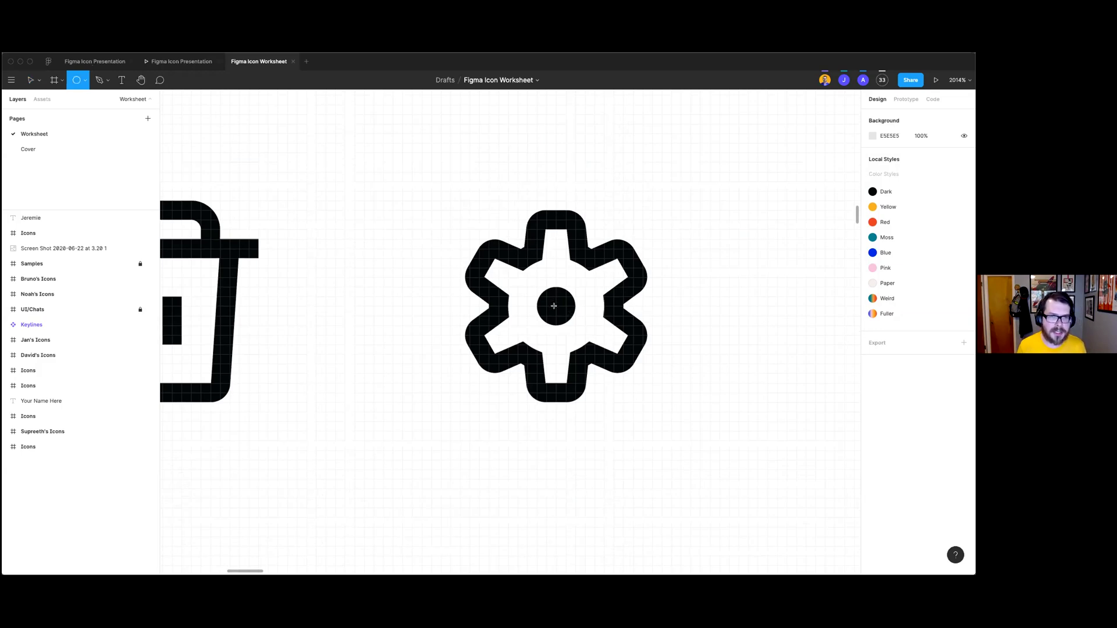
mouse_move(552, 305)
mouse_down()
mouse_move(467, 279)
mouse_move(449, 261)
mouse_move(456, 269)
mouse_up()
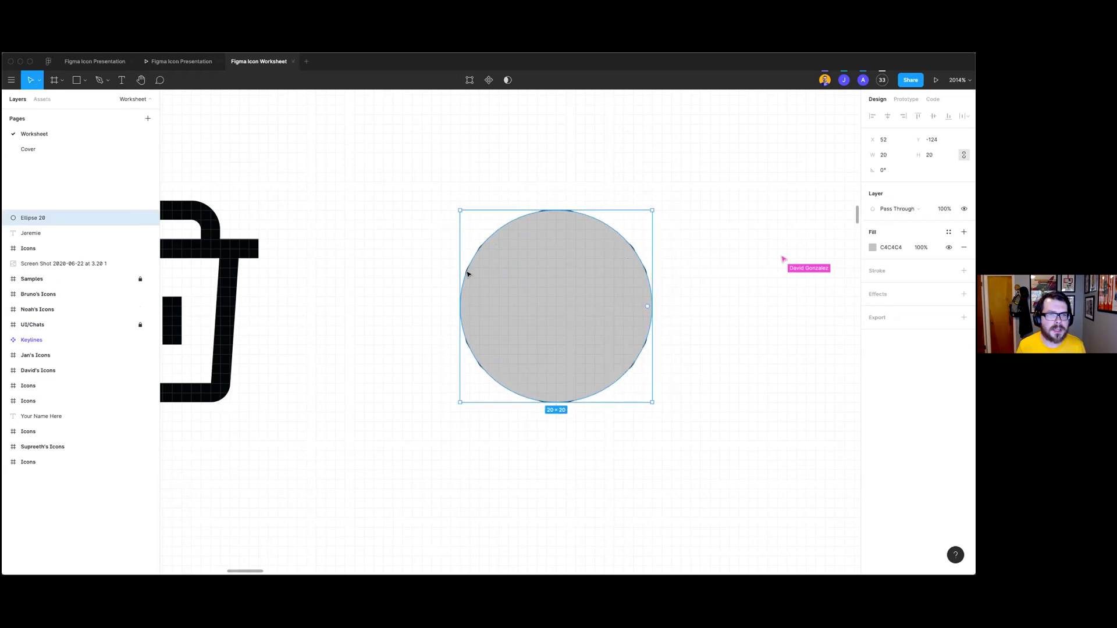
key(super+y)
click(696, 330)
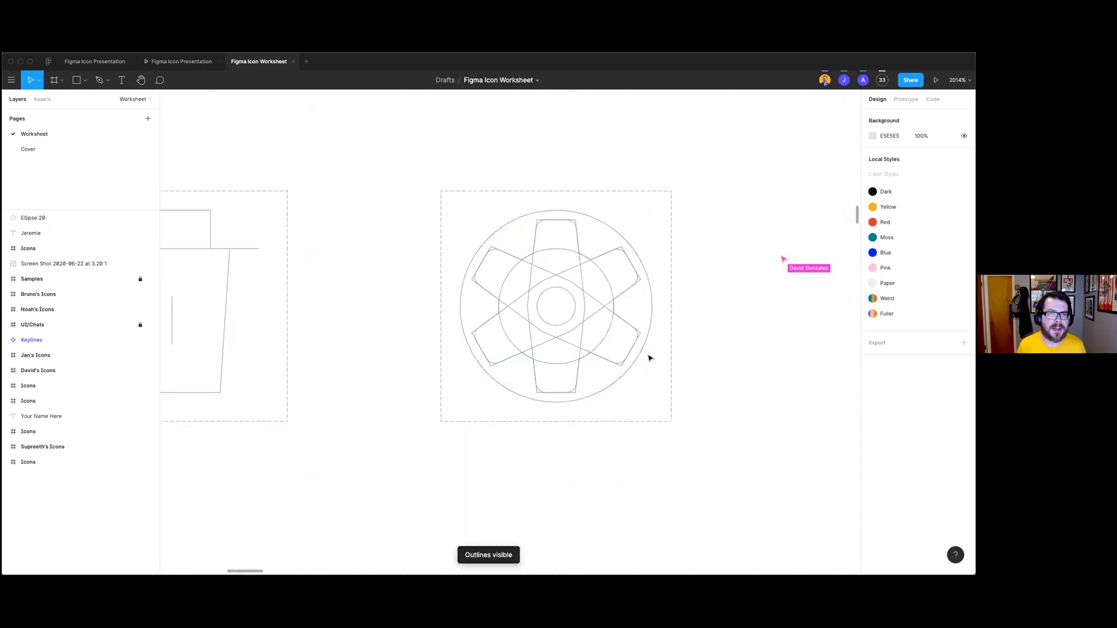
key(super+y)
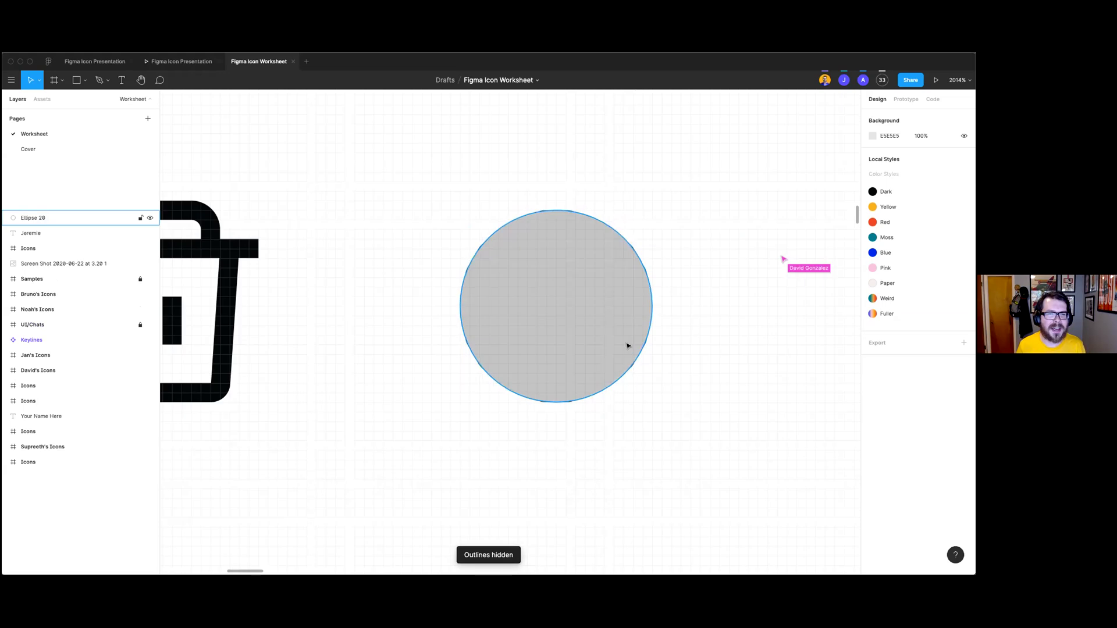
Step: Swap the circle's fill for a stroke to compare it with the gear's outer edge, and delete the circle
click(628, 347)
key(shift+x)
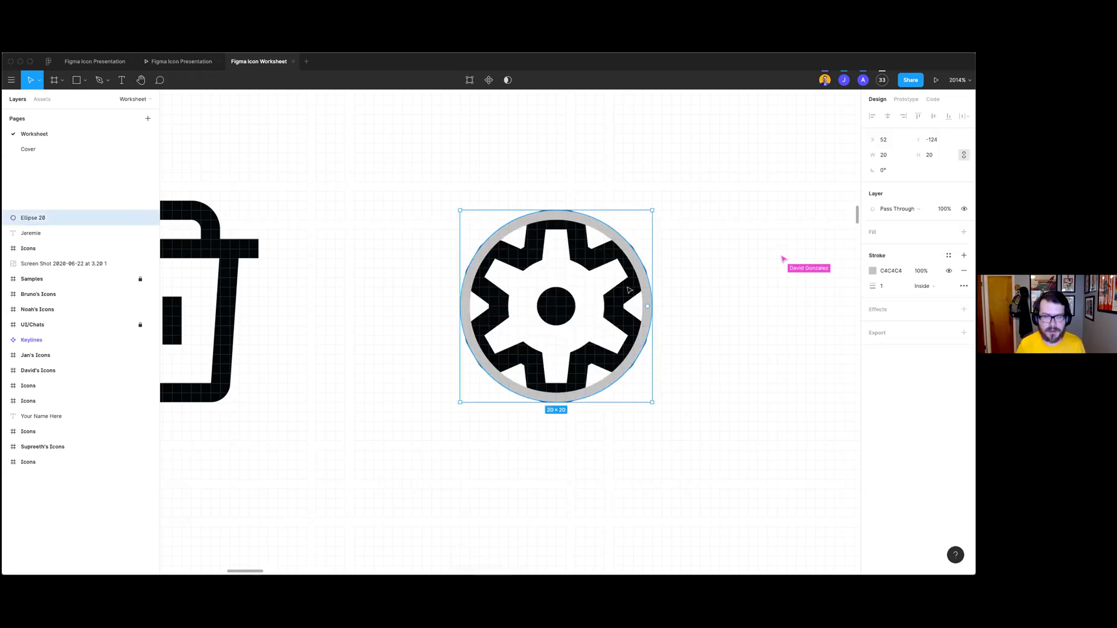
key(Delete)
Step: Draw a 20 × 20 circle inside the Keylines component, centred on the crossing of its diagonals
scroll(544, 341, down, 10)
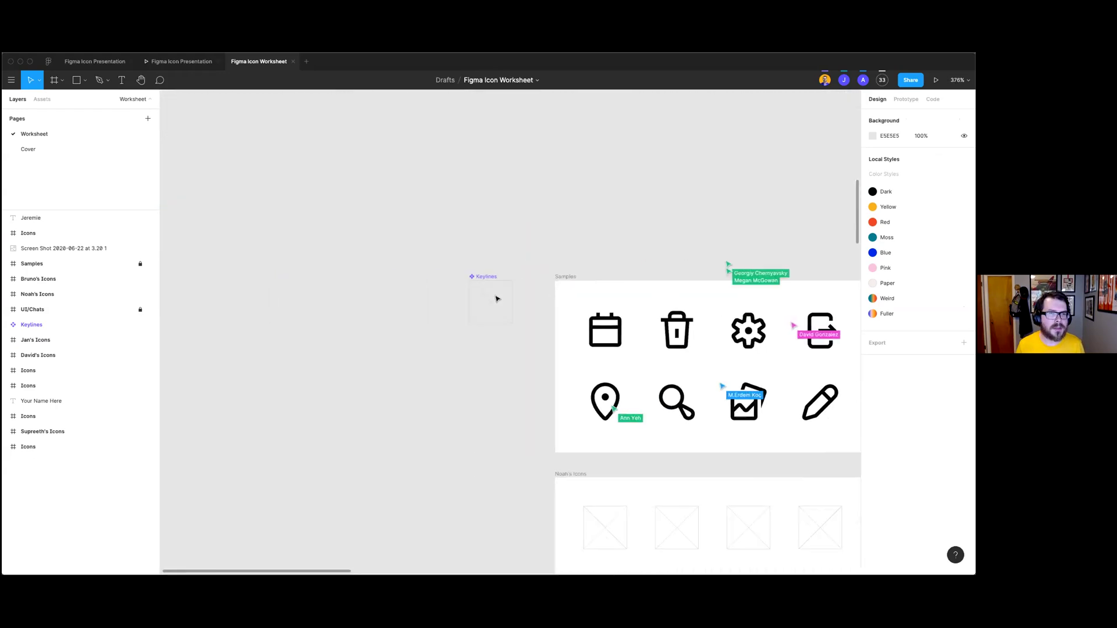
scroll(496, 299, up, 6)
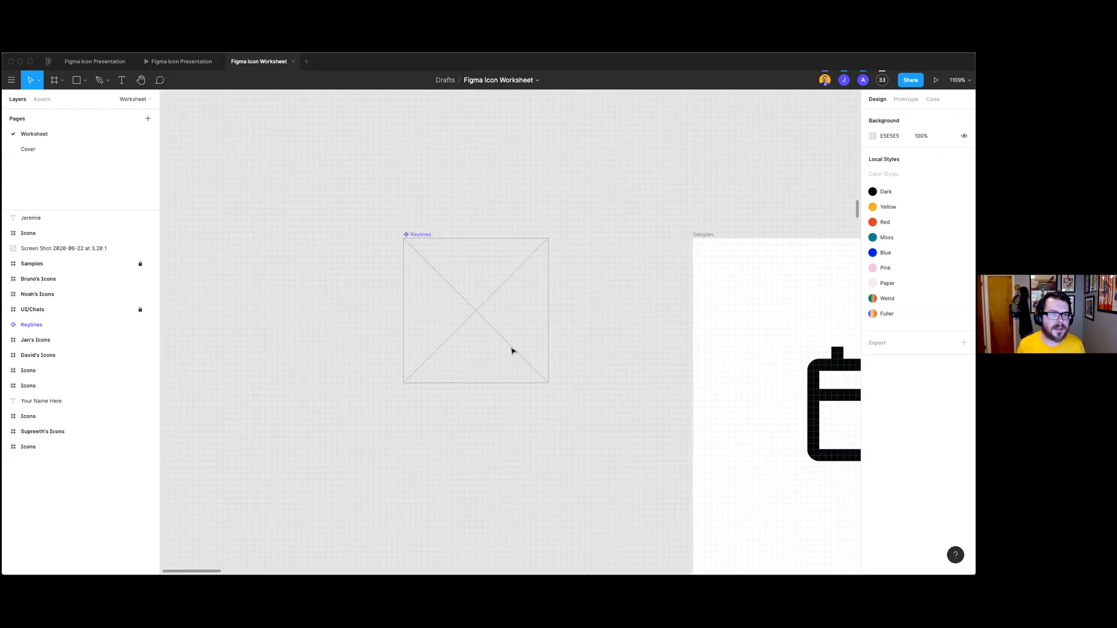
click(429, 225)
scroll(429, 225, up, 2)
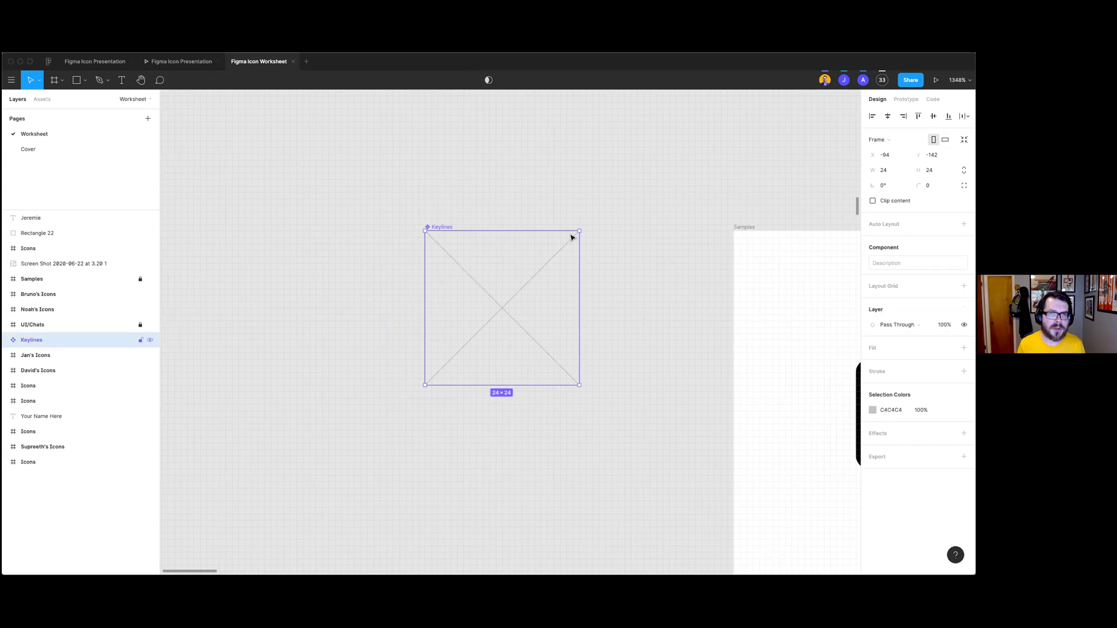
click(481, 224)
click(444, 226)
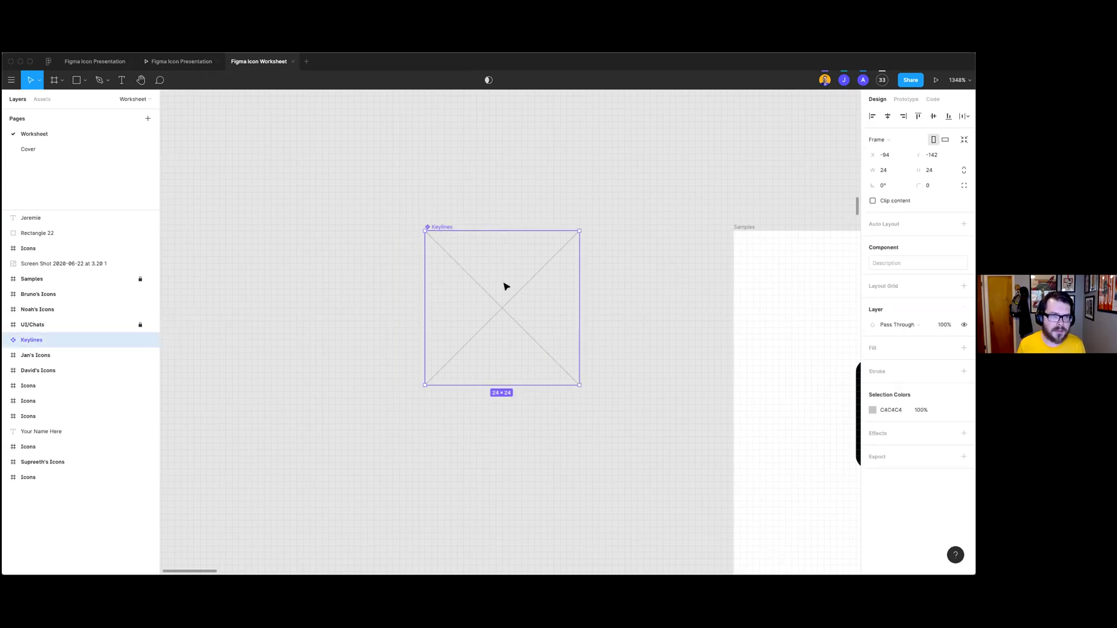
click(517, 324)
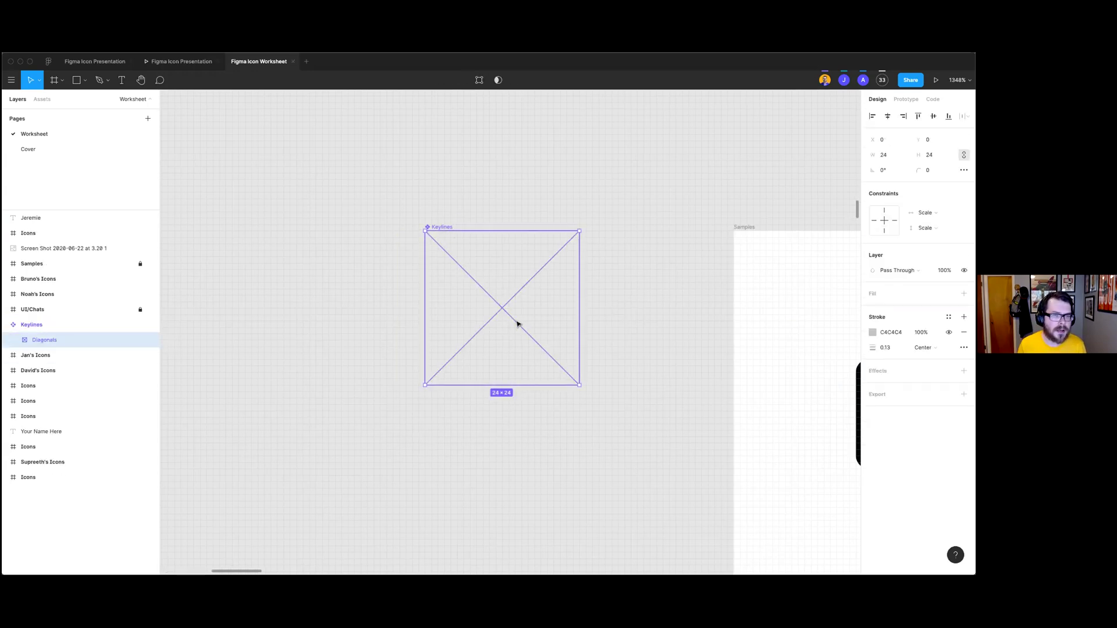
key(o)
drag(499, 306, 439, 279)
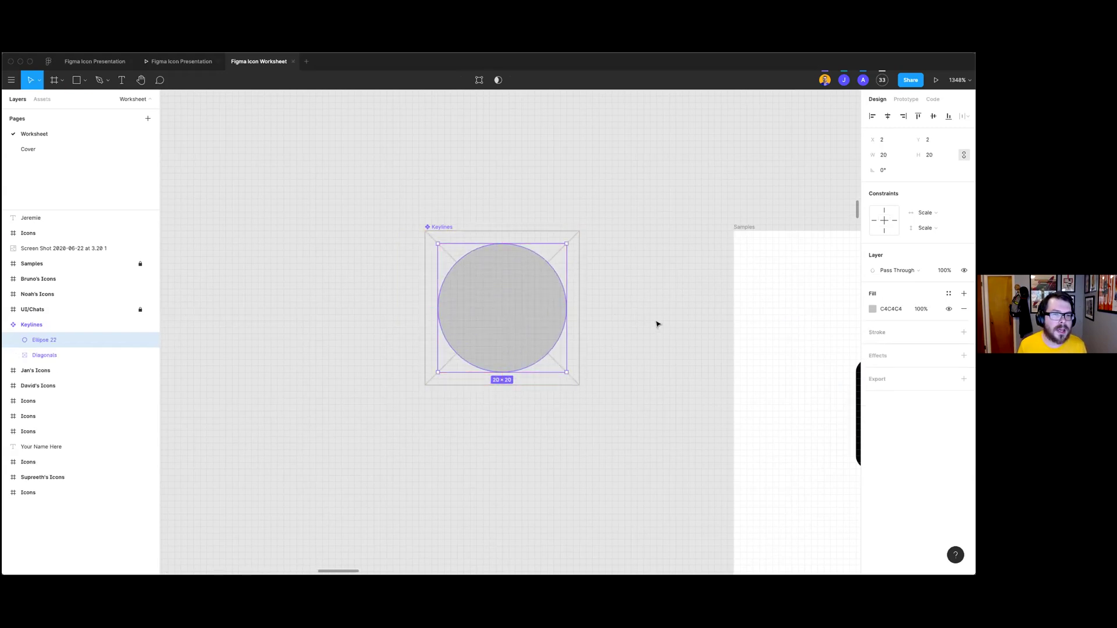
Step: Turn the keyline circle's fill into a centre-aligned stroke with a weight of 0.25
key(shift+x)
click(922, 347)
click(917, 334)
click(878, 348)
text(0.25)
key(Return)
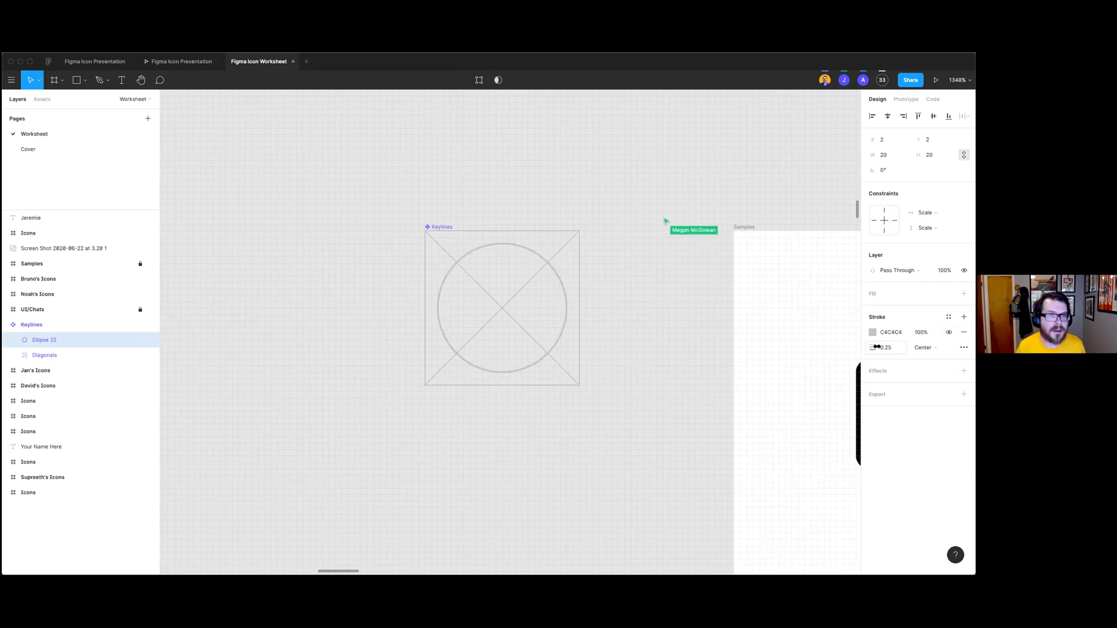
click(634, 325)
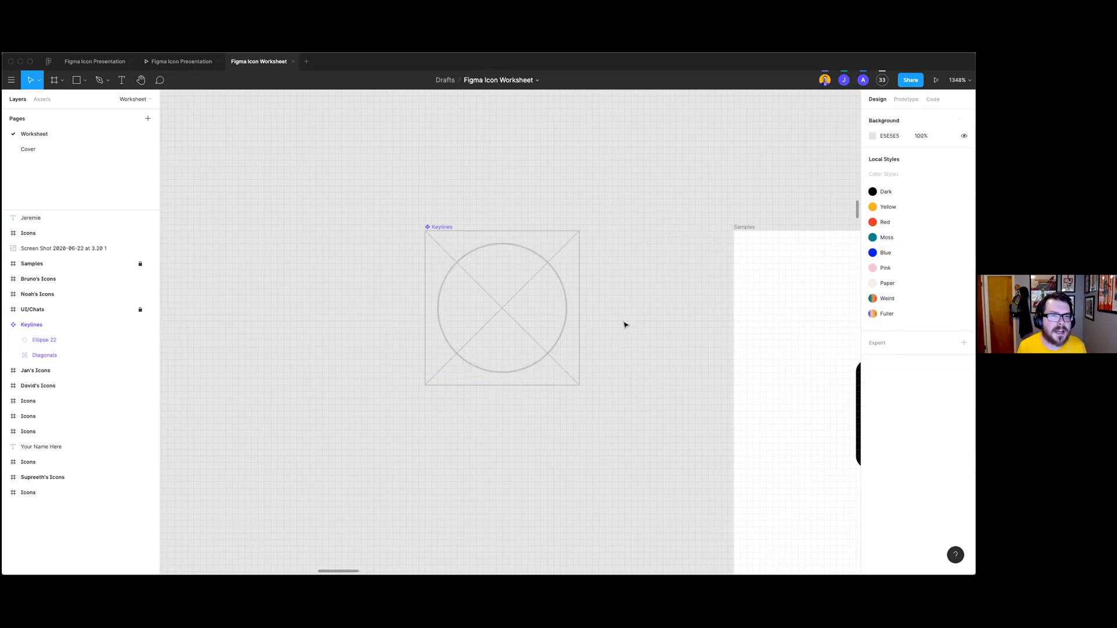
click(556, 341)
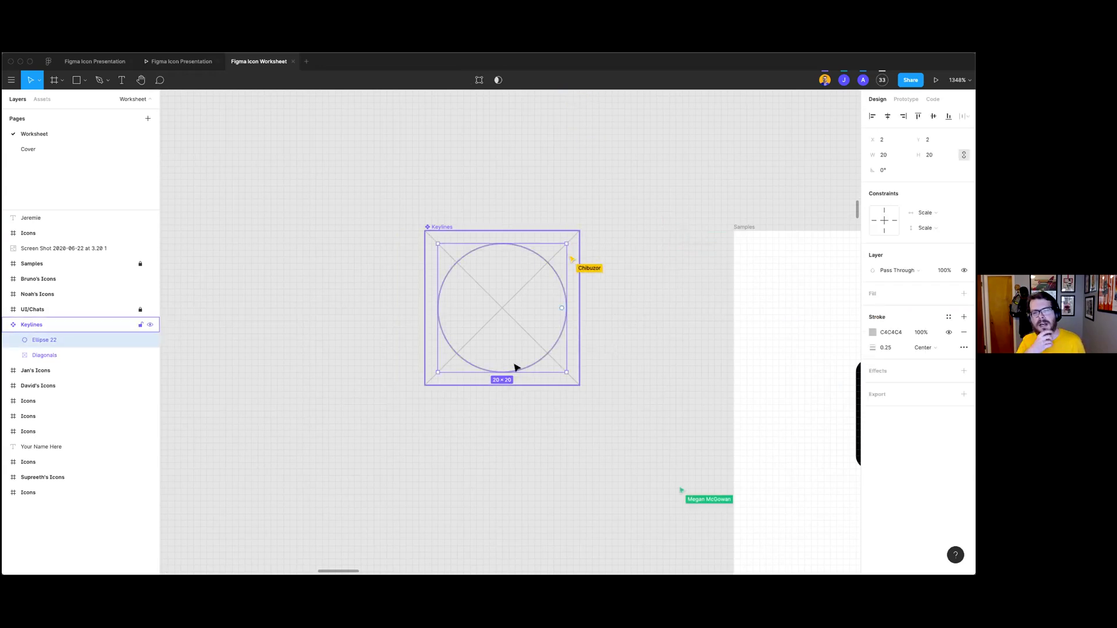
click(657, 378)
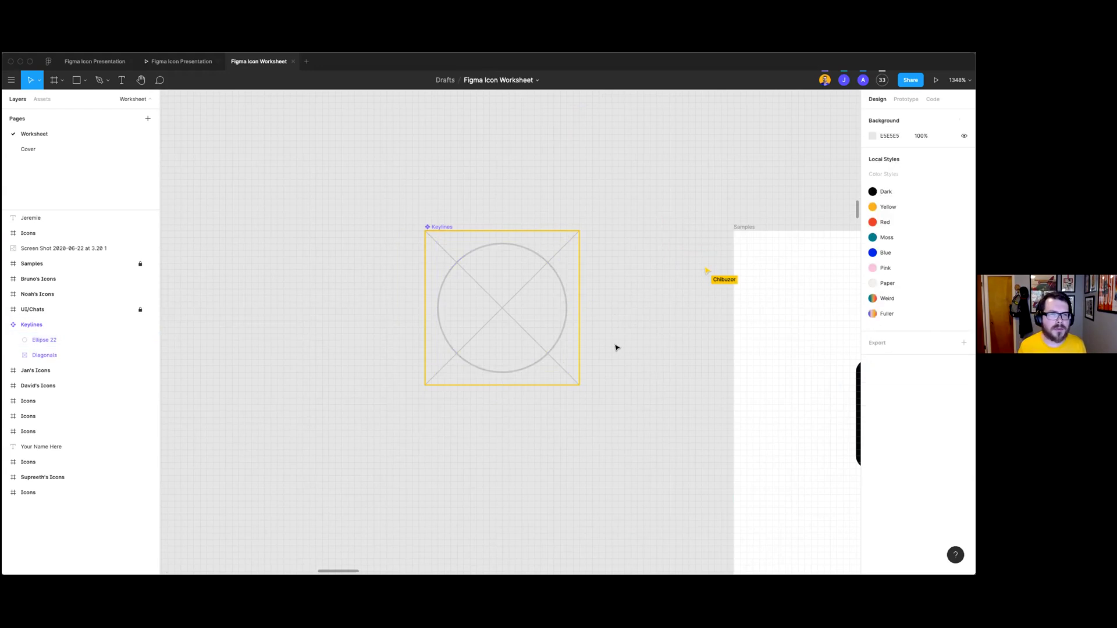
Step: Compare the circular keyline with the sample icons, from the calendar across to the gear, exit and envelope
scroll(541, 371, down, 5)
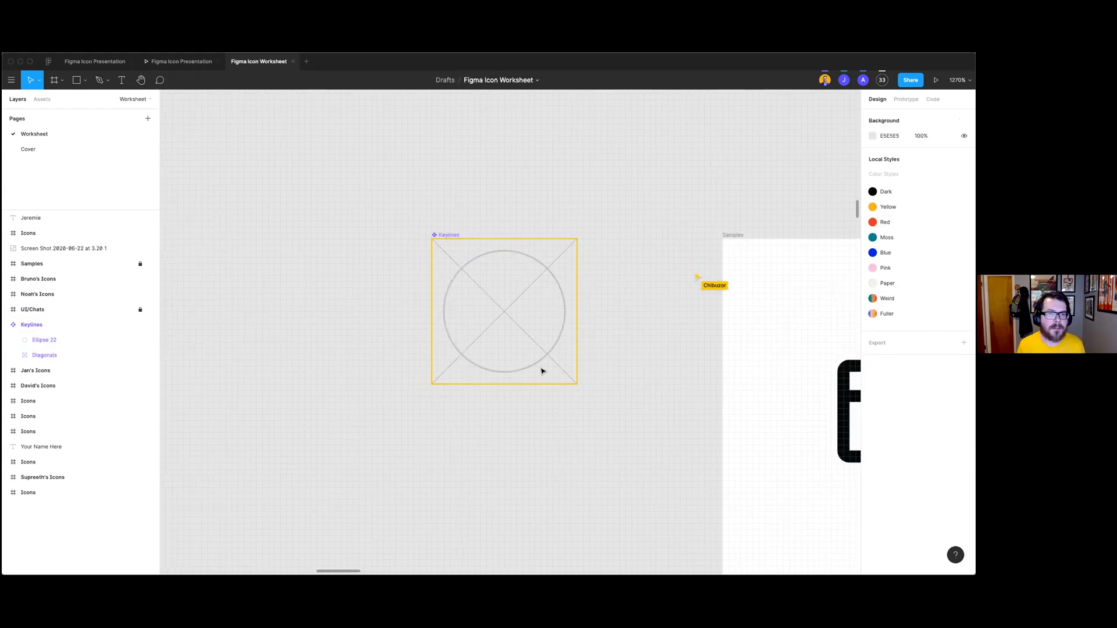
scroll(686, 401, right, 5)
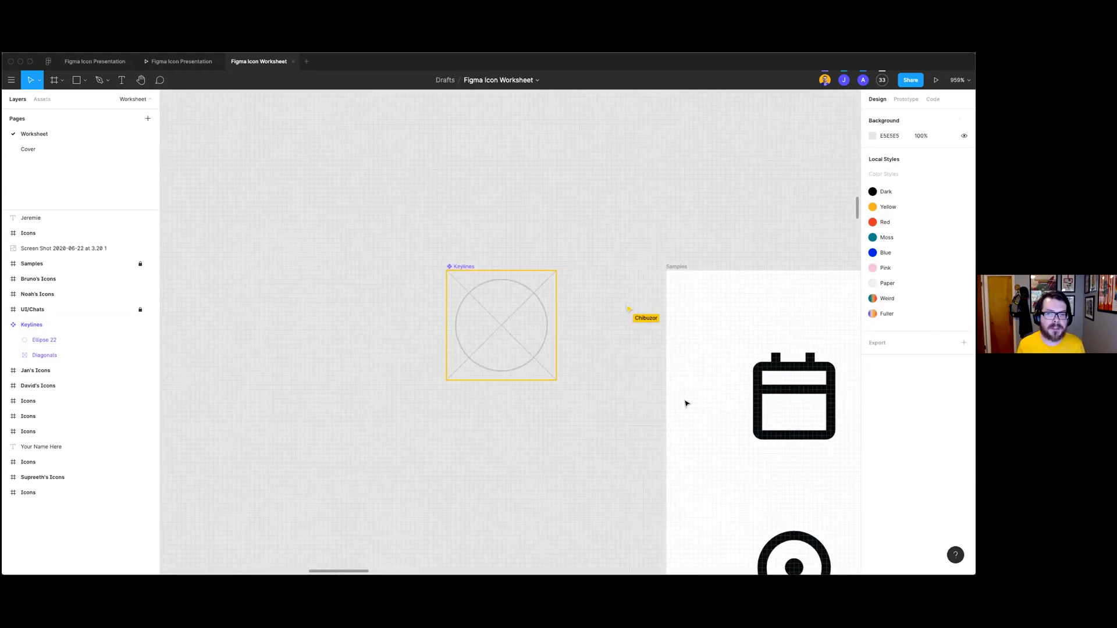
scroll(602, 415, left, 3)
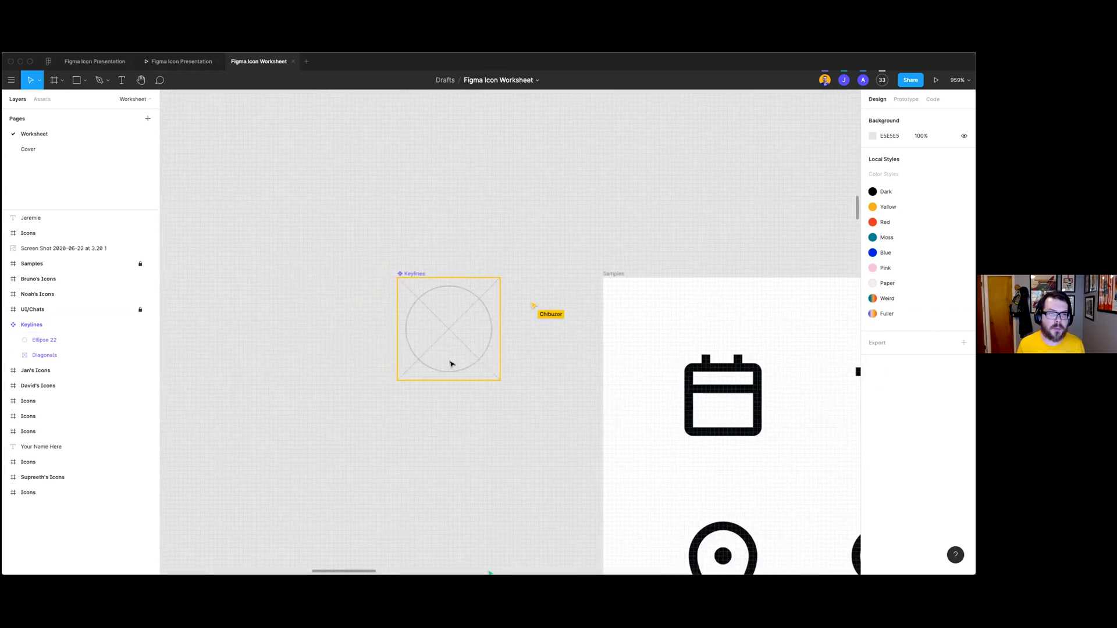
scroll(581, 382, down, 5)
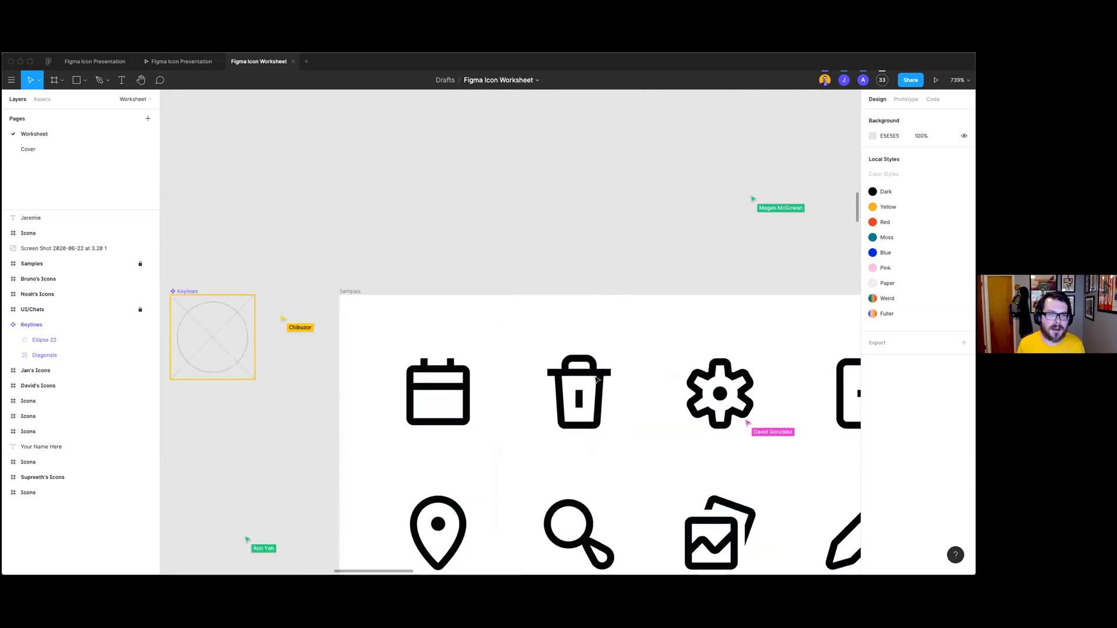
scroll(596, 379, right, 10)
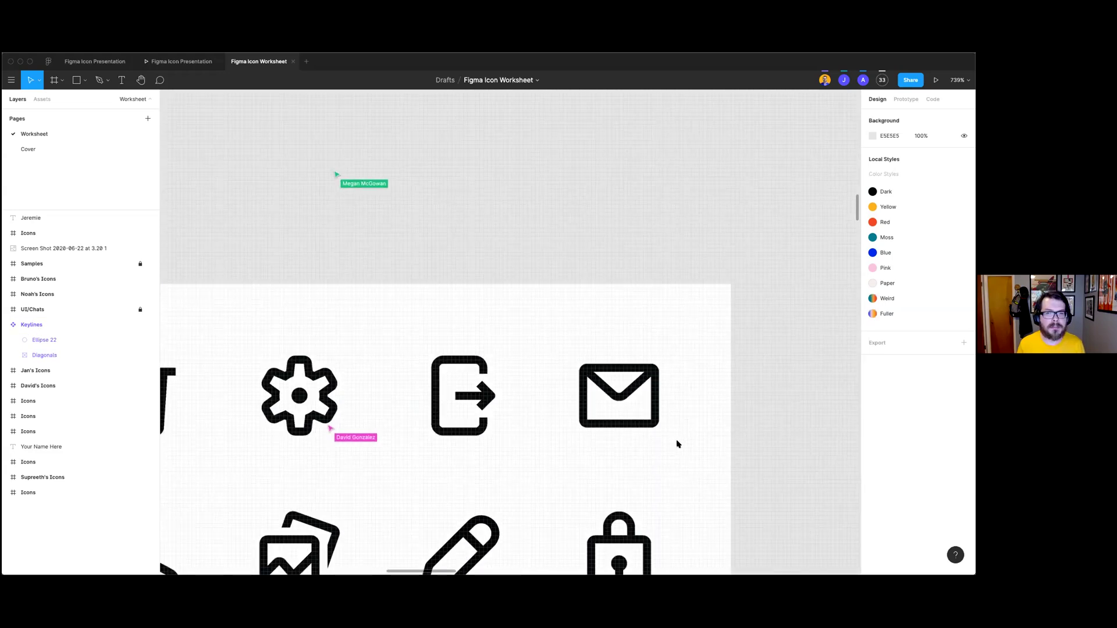
scroll(677, 444, up, 3)
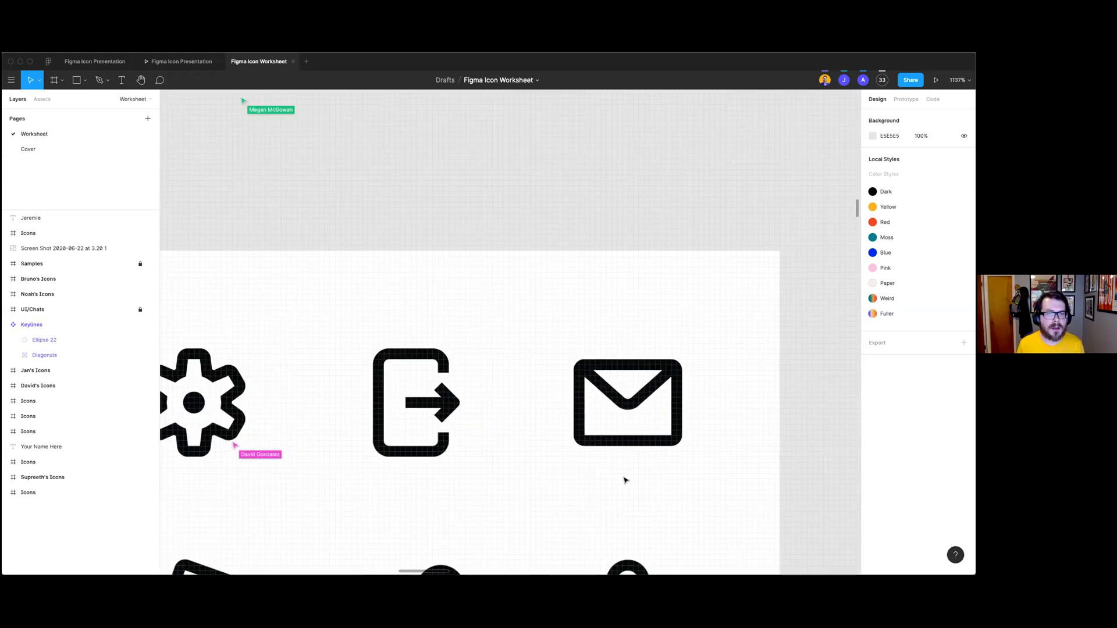
Step: Draw a 20 × 16 rectangle sized to the envelope sample icon and move it into the Keylines component, centred on the diagonals
key(r)
drag(573, 360, 681, 446)
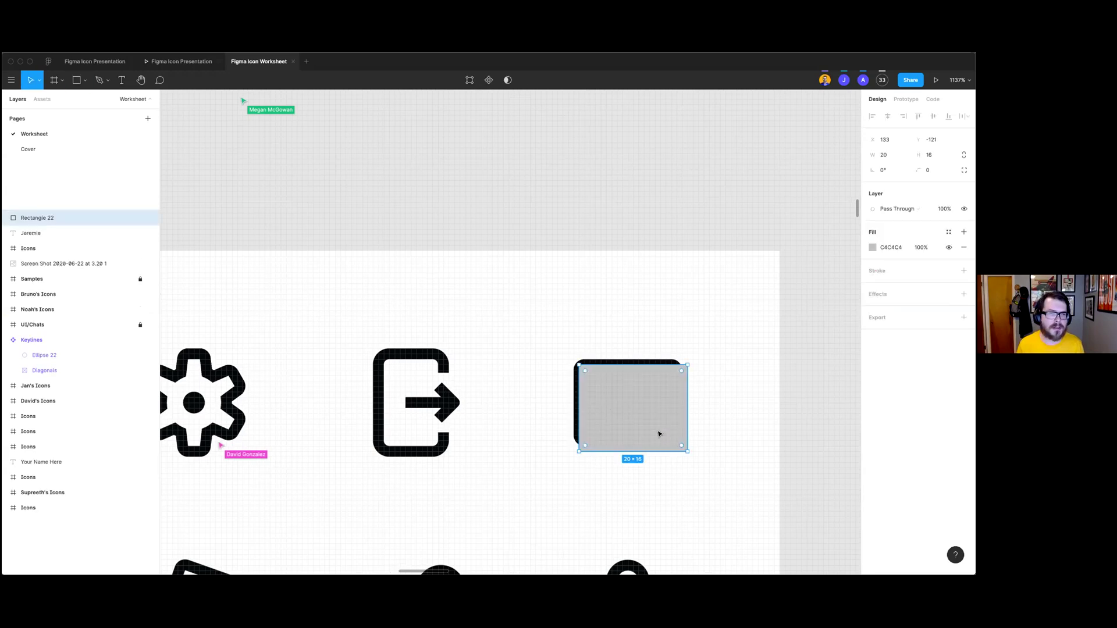
key(Delete)
scroll(660, 431, left, 10)
scroll(591, 350, left, 10)
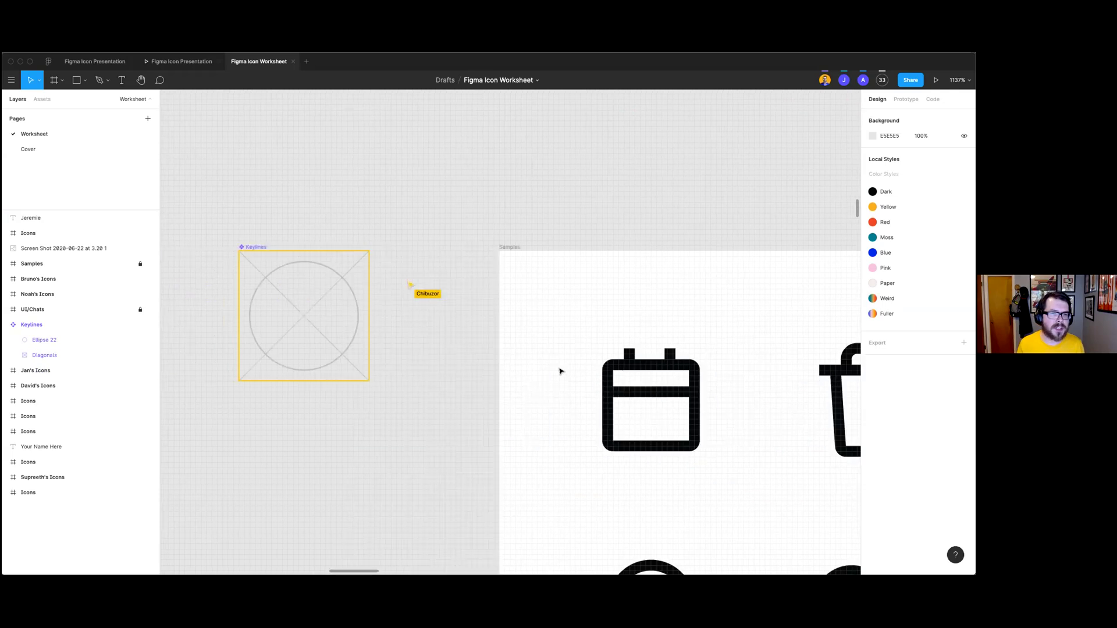
scroll(590, 370, left, 5)
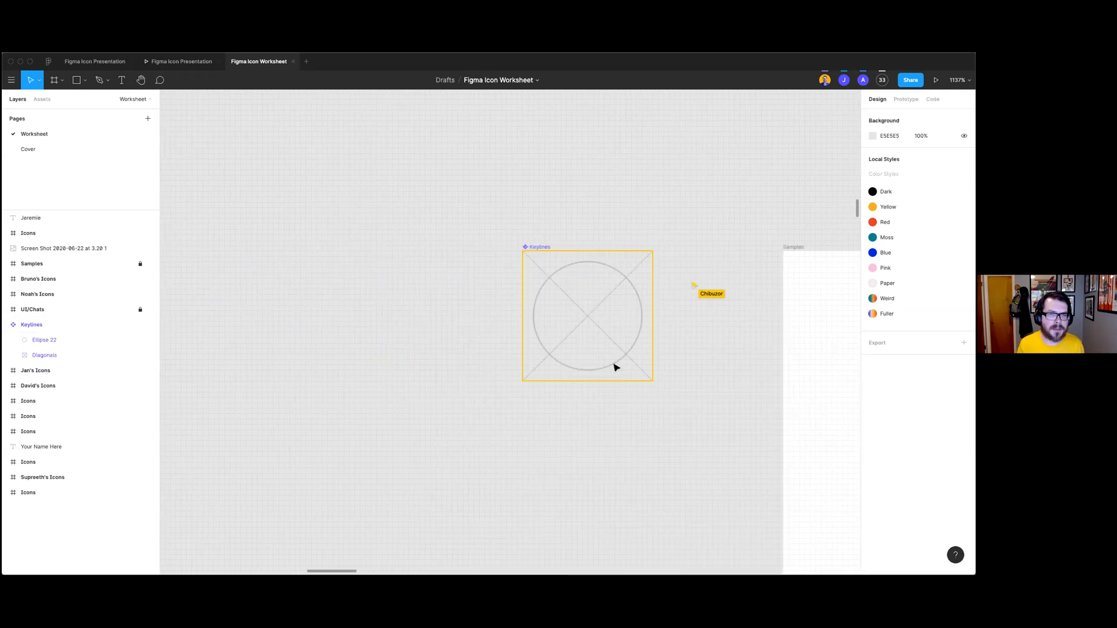
scroll(637, 371, up, 3)
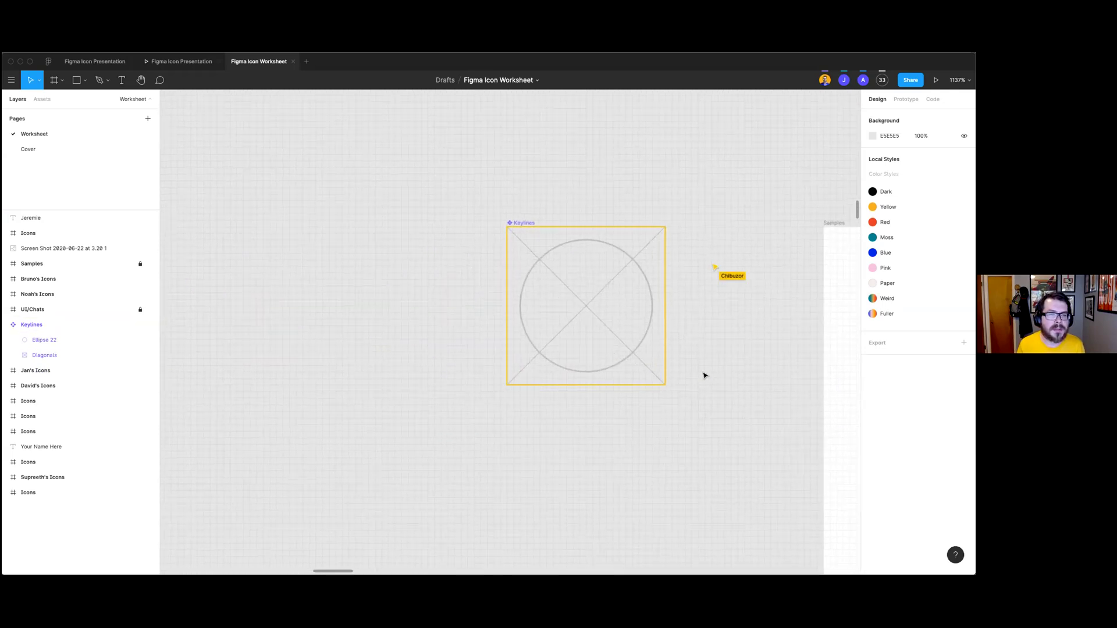
key(ctrl+v)
Step: Turn the keyline rectangle's fill into a centre-aligned stroke with a weight of 0.25
key(shift+x)
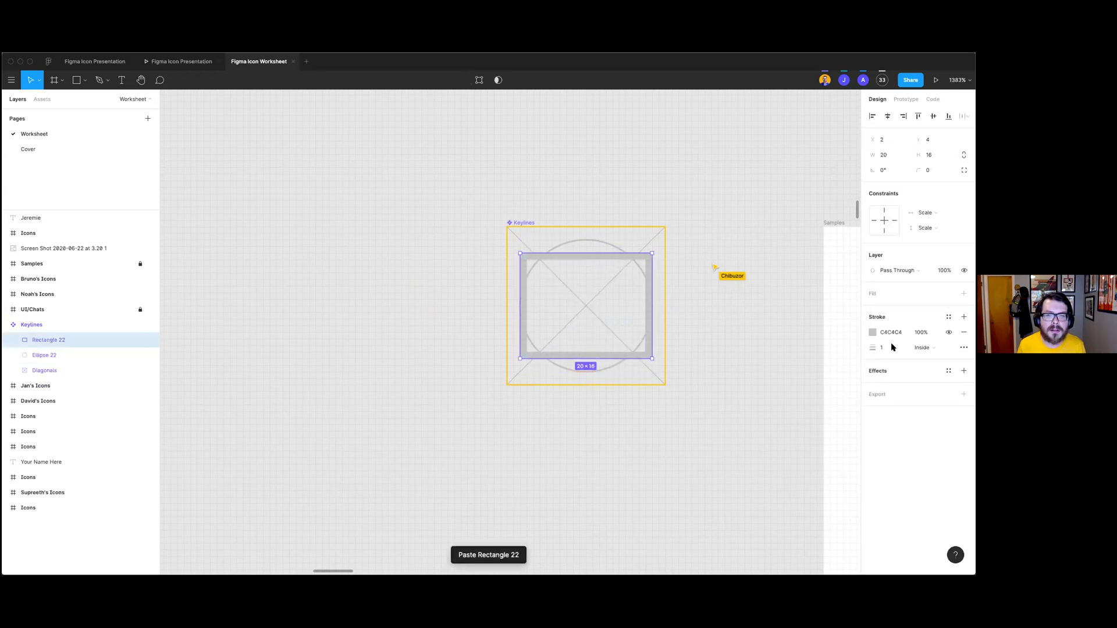
click(871, 348)
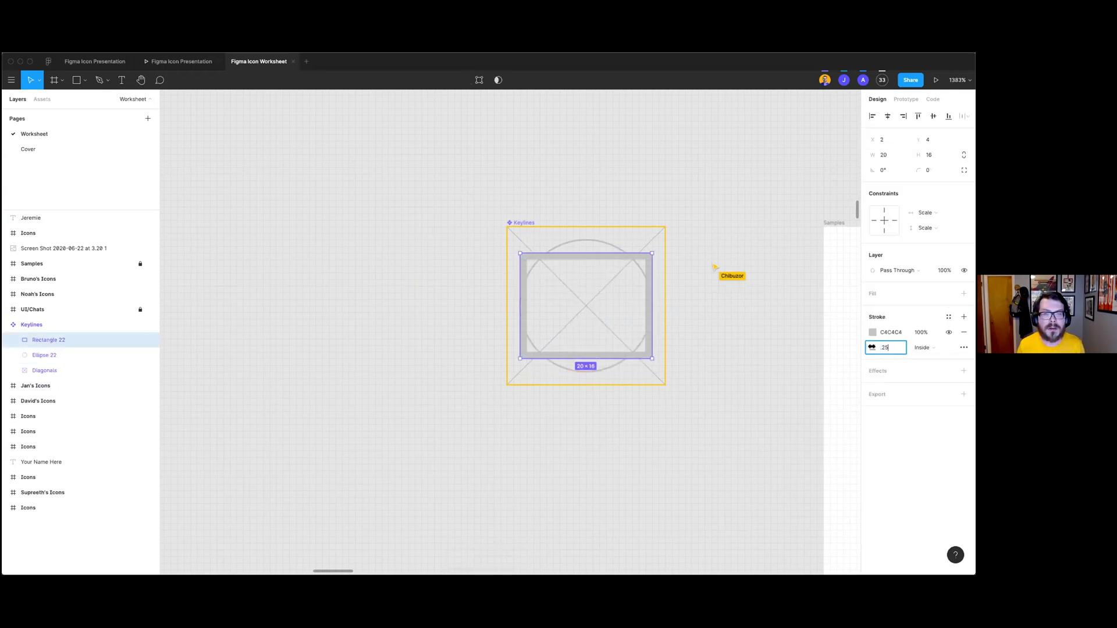
key(Return)
click(931, 346)
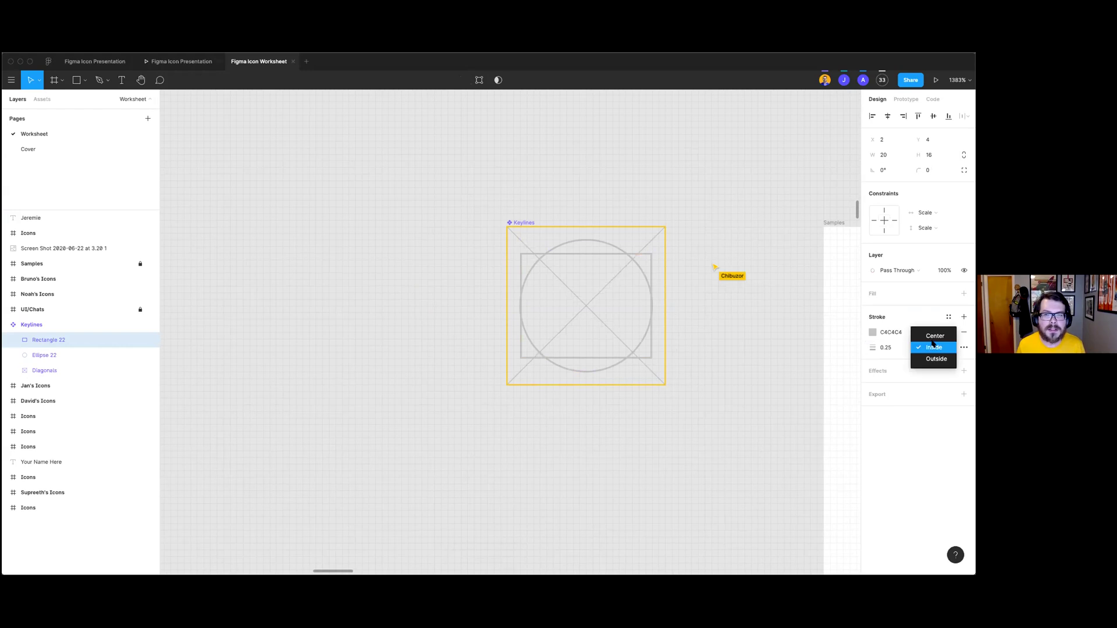
click(926, 332)
Step: Round the corners of the 20 × 16 keyline rectangle with a radius of 1
click(932, 171)
text(1)
key(Return)
click(726, 352)
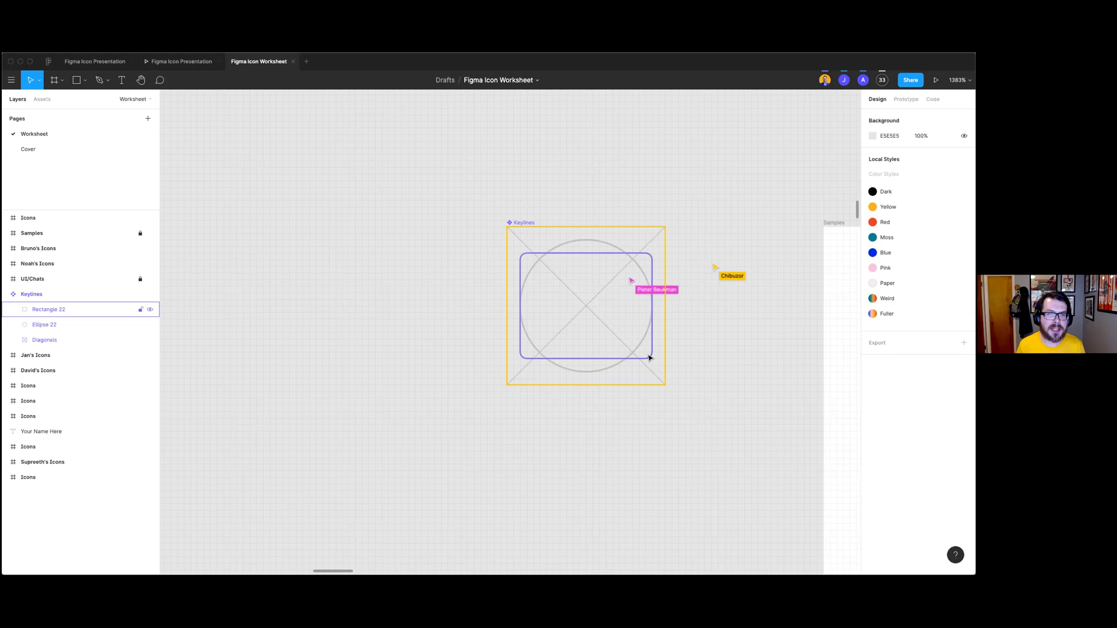
Step: Duplicate the horizontal keyline rectangle and reshape the copy into a centred upright rectangle of 16 × 20
click(650, 357)
key(super+v)
drag(649, 337, 639, 371)
click(708, 373)
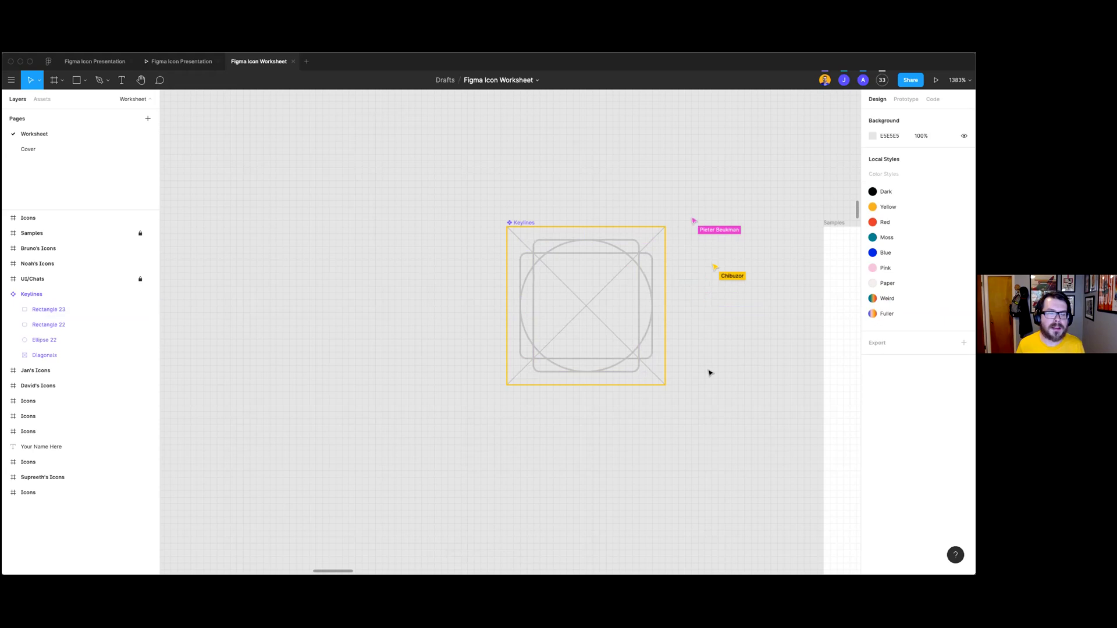
Step: Duplicate the upright keyline rectangle and resize the copy into a centred 18 × 18 square
key(super+v)
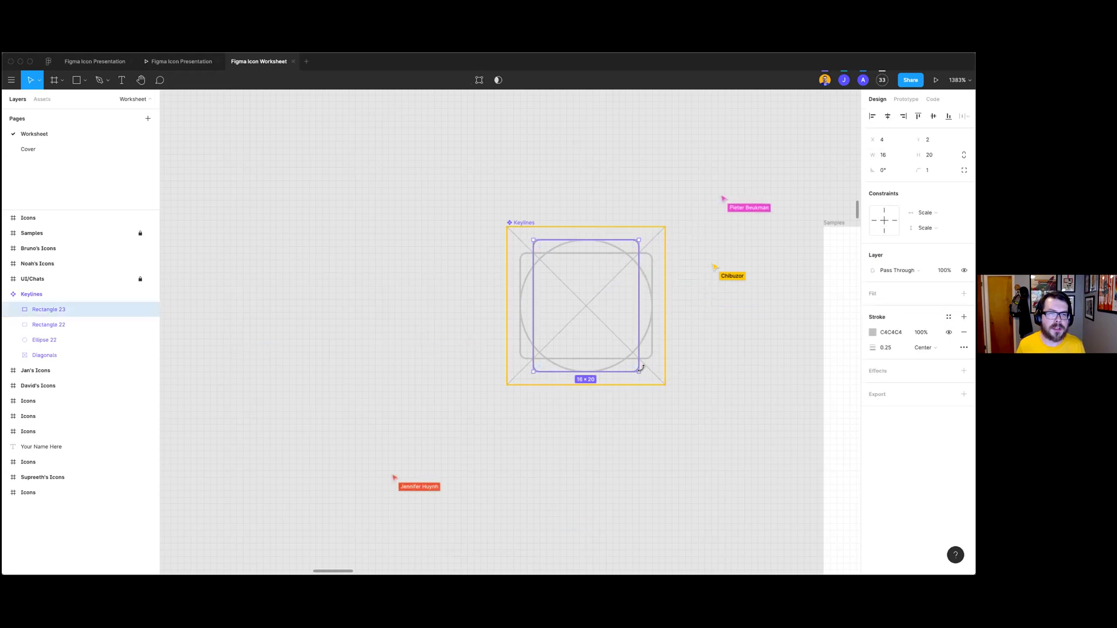
drag(638, 369, 644, 365)
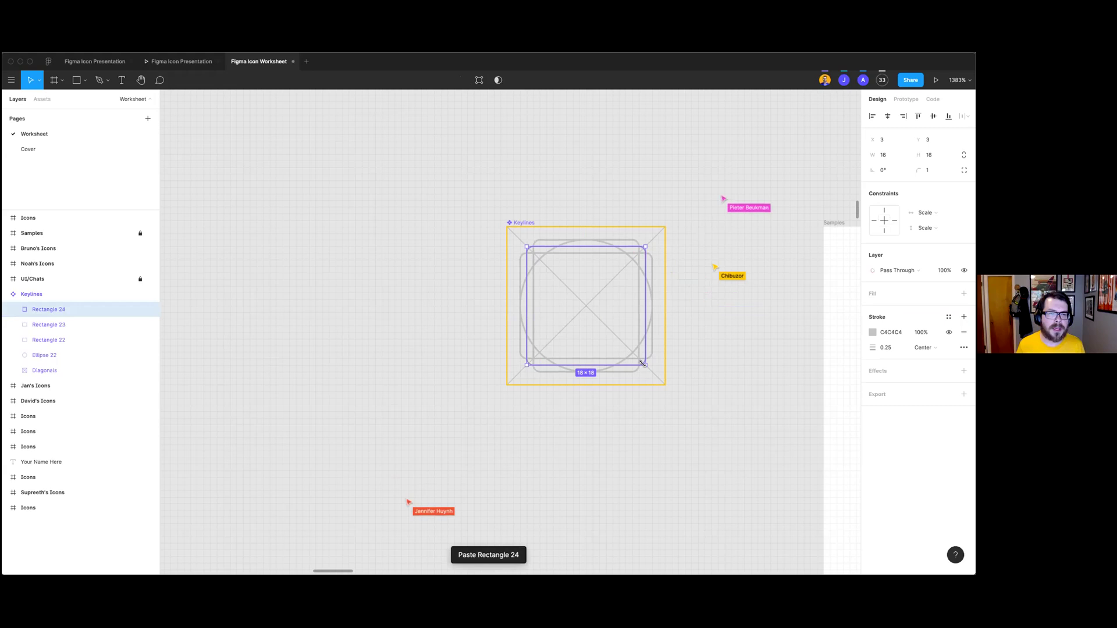
click(719, 368)
Step: Place a copy of the 18 × 18 keyline square over the calendar icon in the Samples frame
click(645, 365)
scroll(676, 372, right, 5)
scroll(676, 372, right, 10)
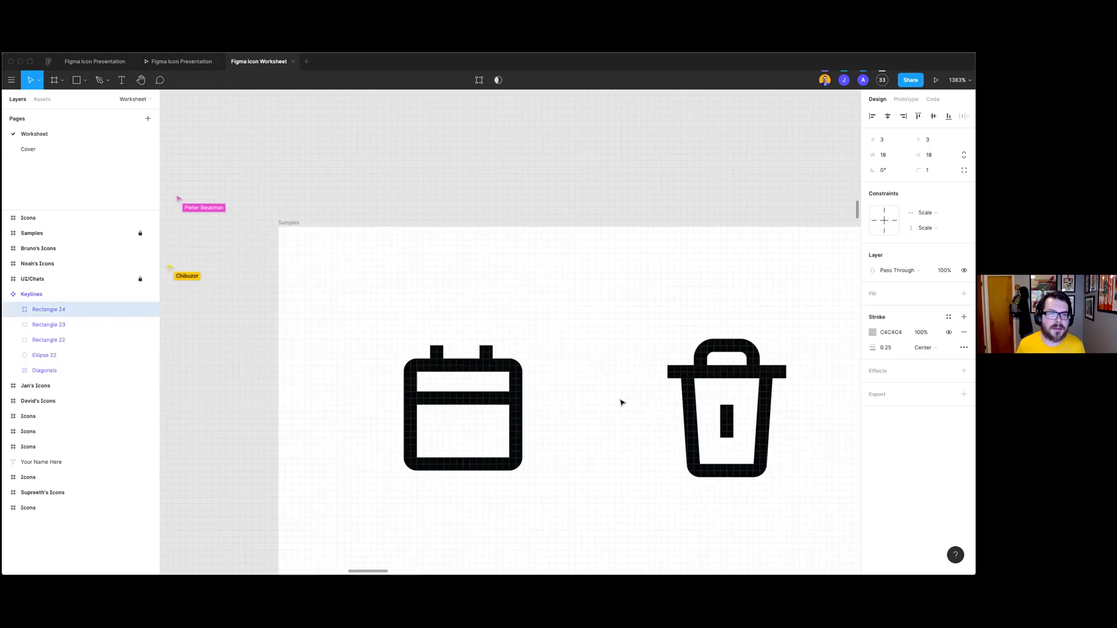
key(ctrl+v)
drag(541, 333, 458, 411)
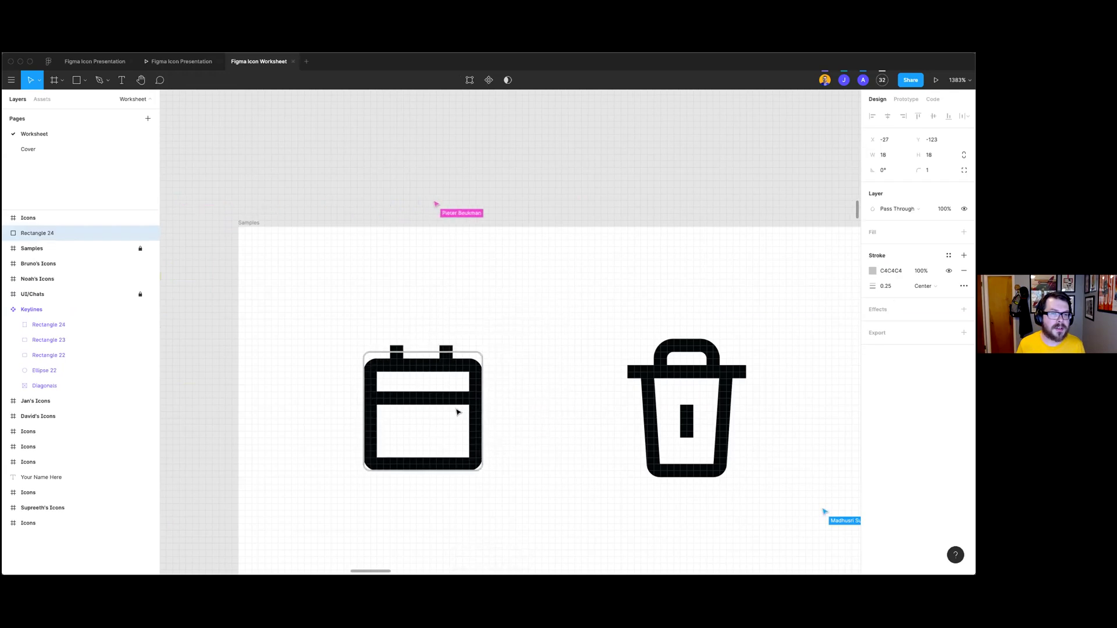
Step: Measure the margins around the square on the calendar icon, and delete this copy of the square
key(alt)
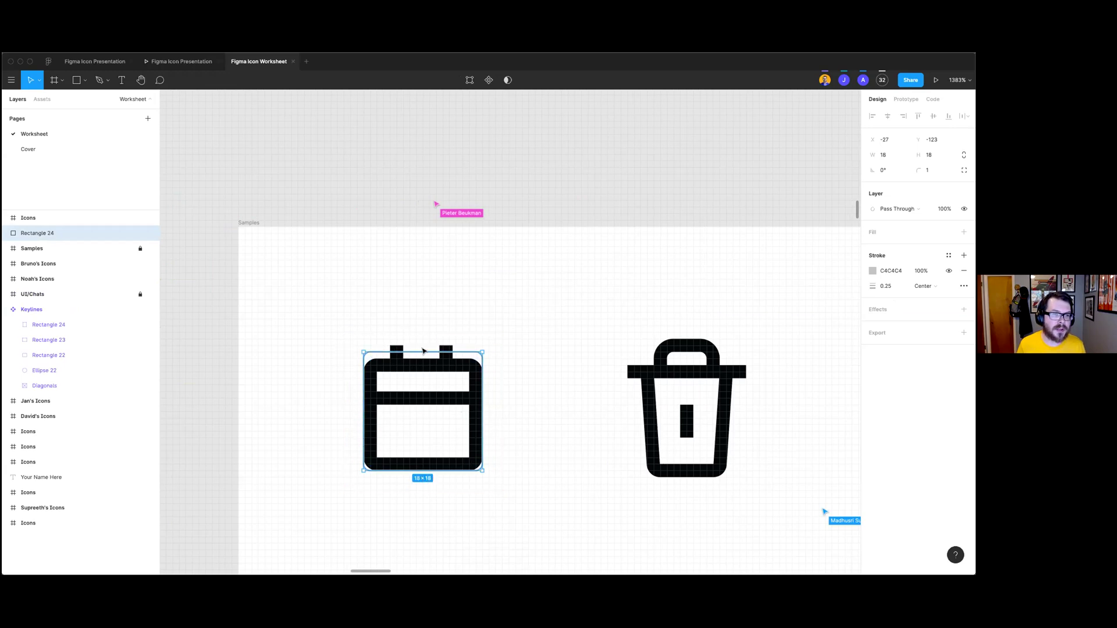
key(alt)
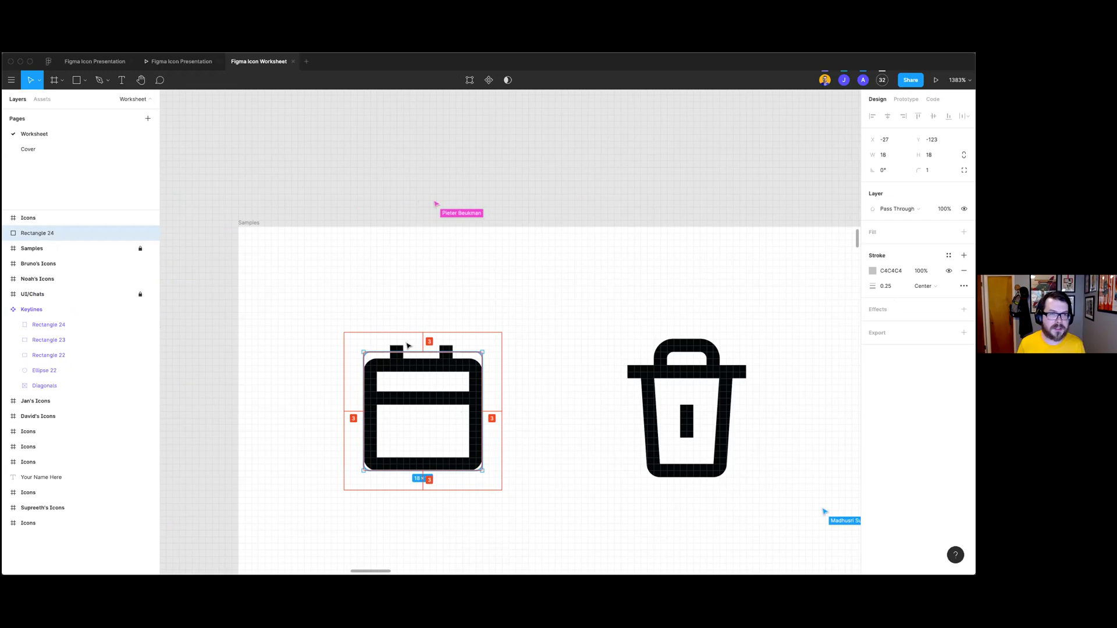
key(alt)
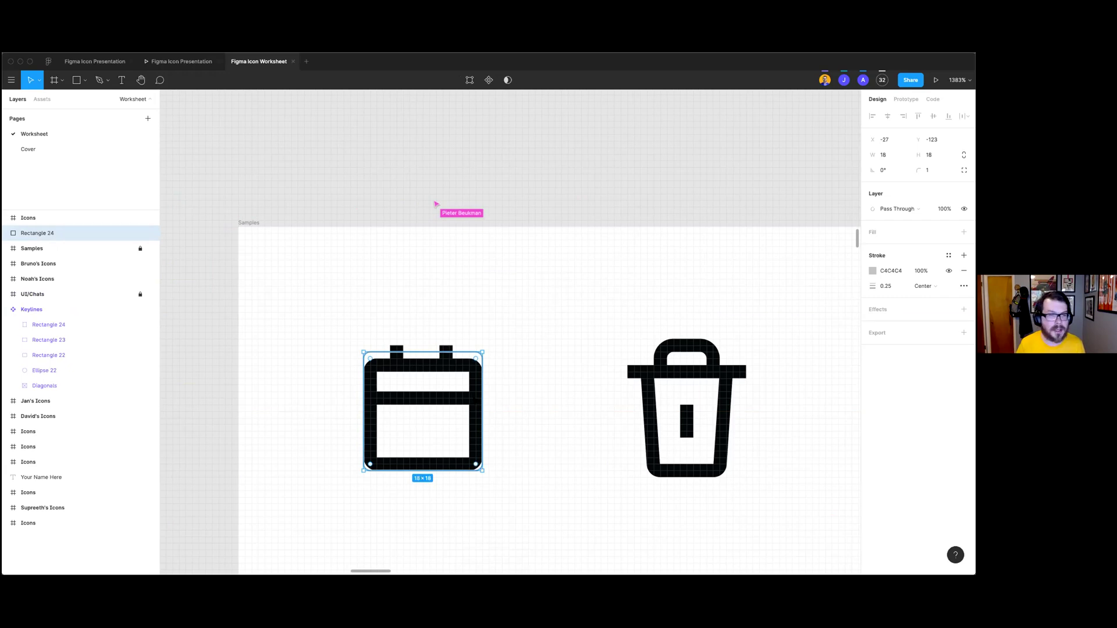
key(alt)
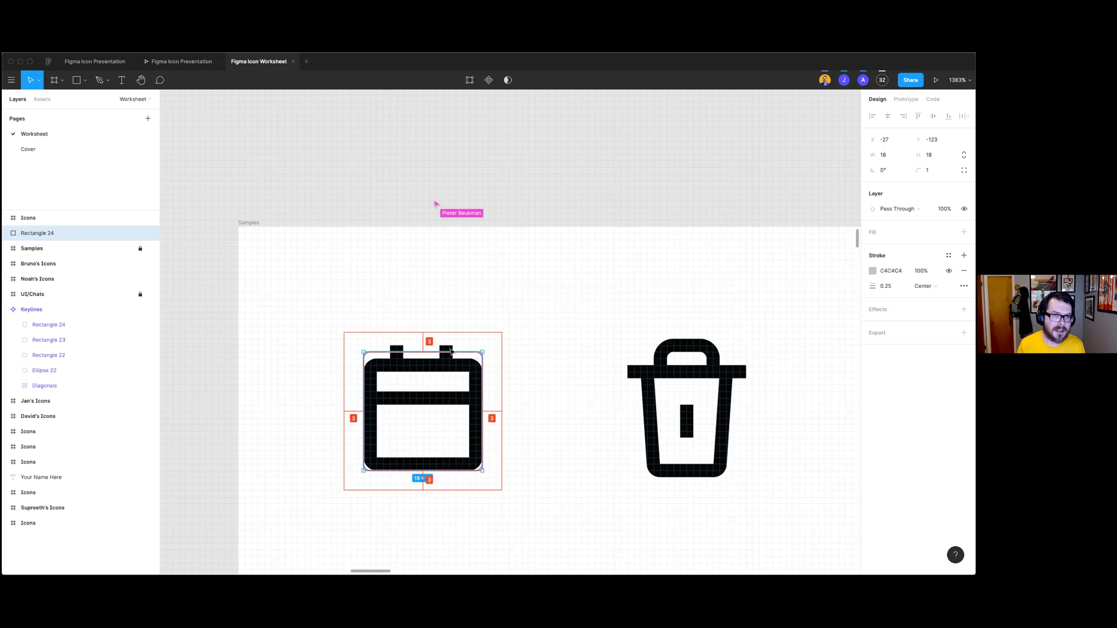
key(Delete)
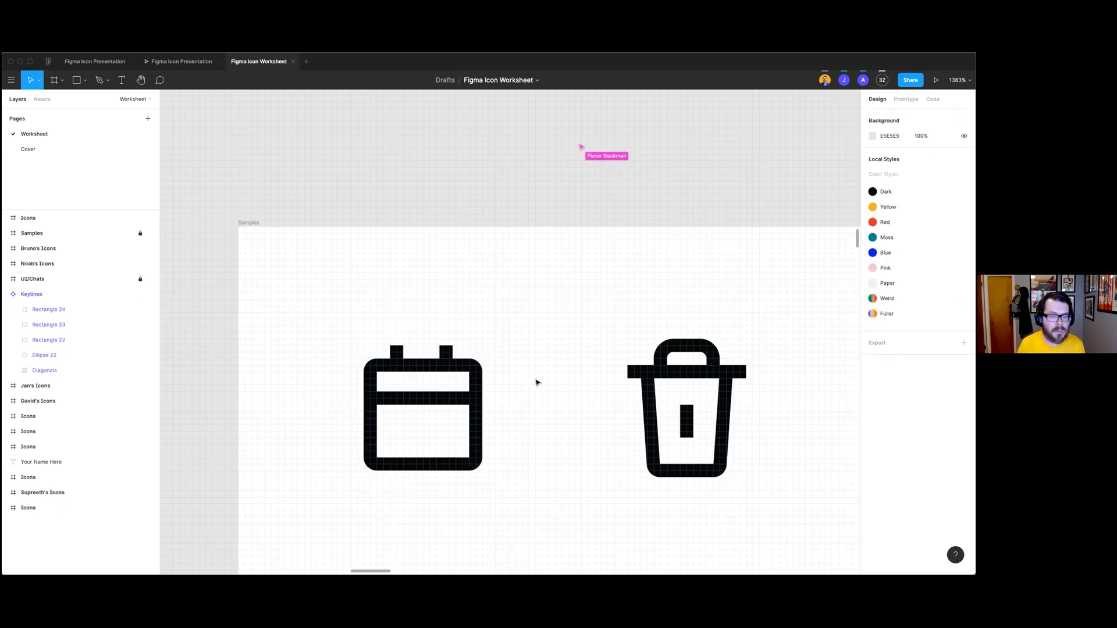
Step: Examine the full set of shapes in the Keylines component and how they appear in the empty icon frames below Samples
key(super+minus)
key(super+minus)
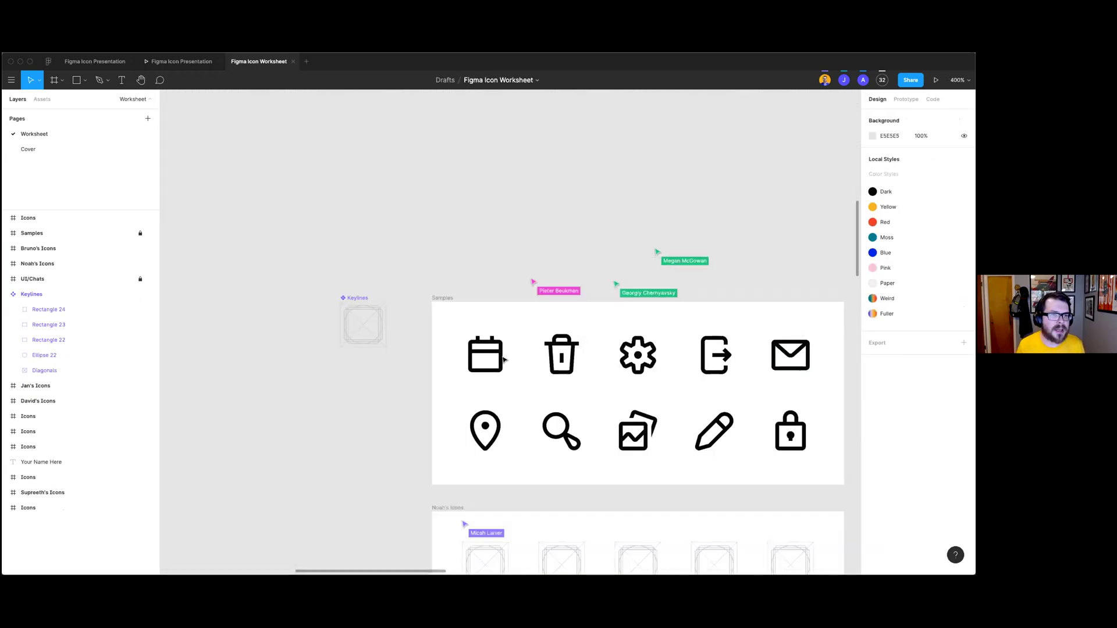
scroll(505, 344, left, 3)
scroll(506, 341, up, 5)
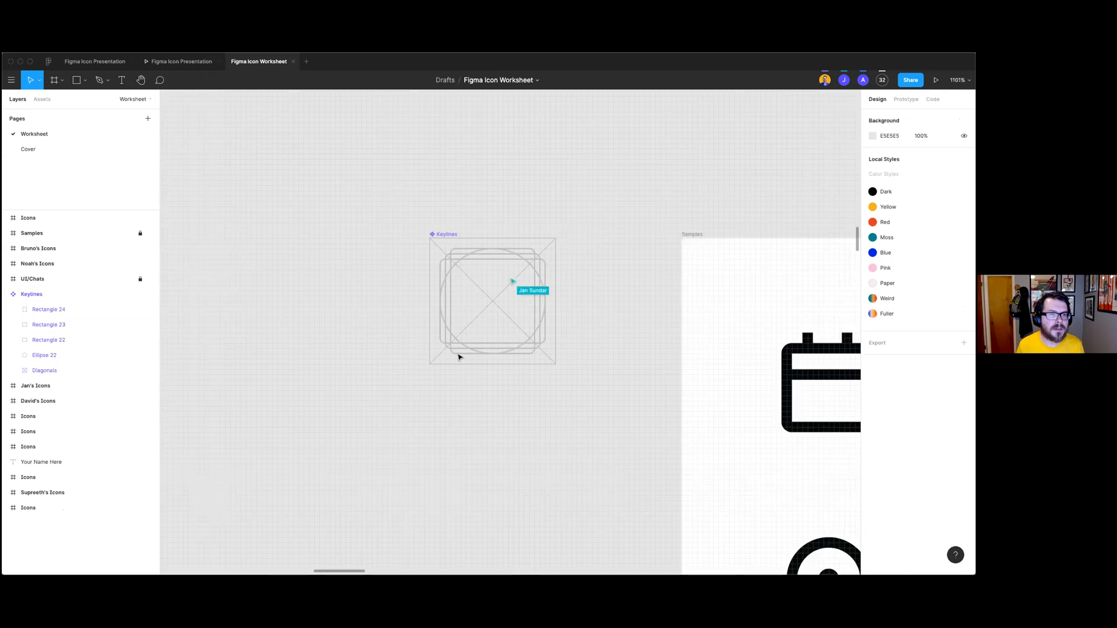
scroll(480, 352, up, 2)
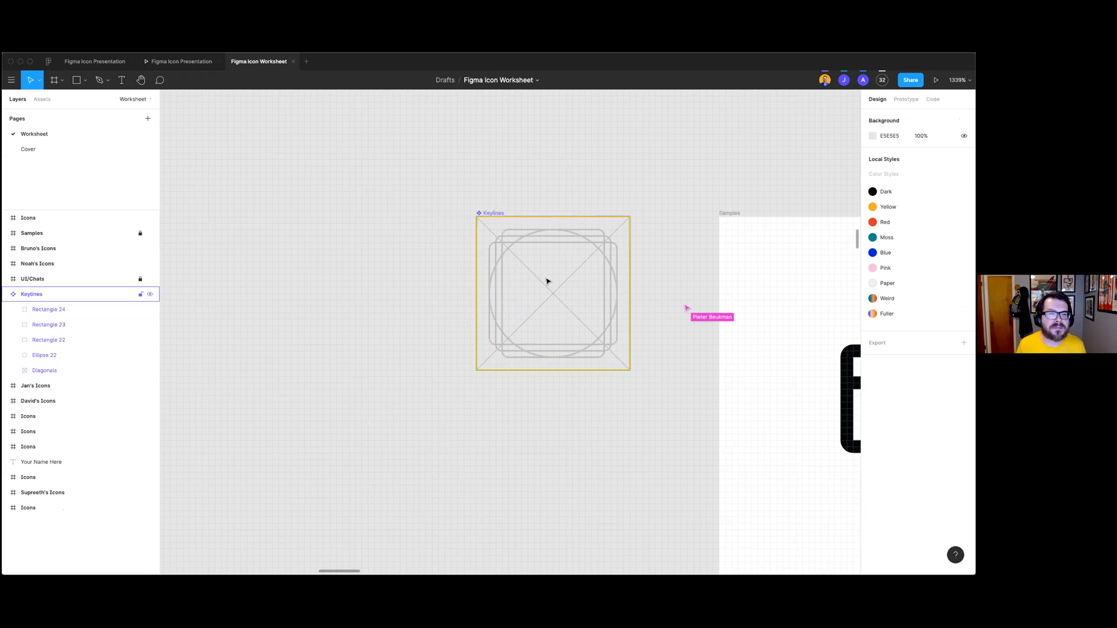
scroll(548, 279, right, 2)
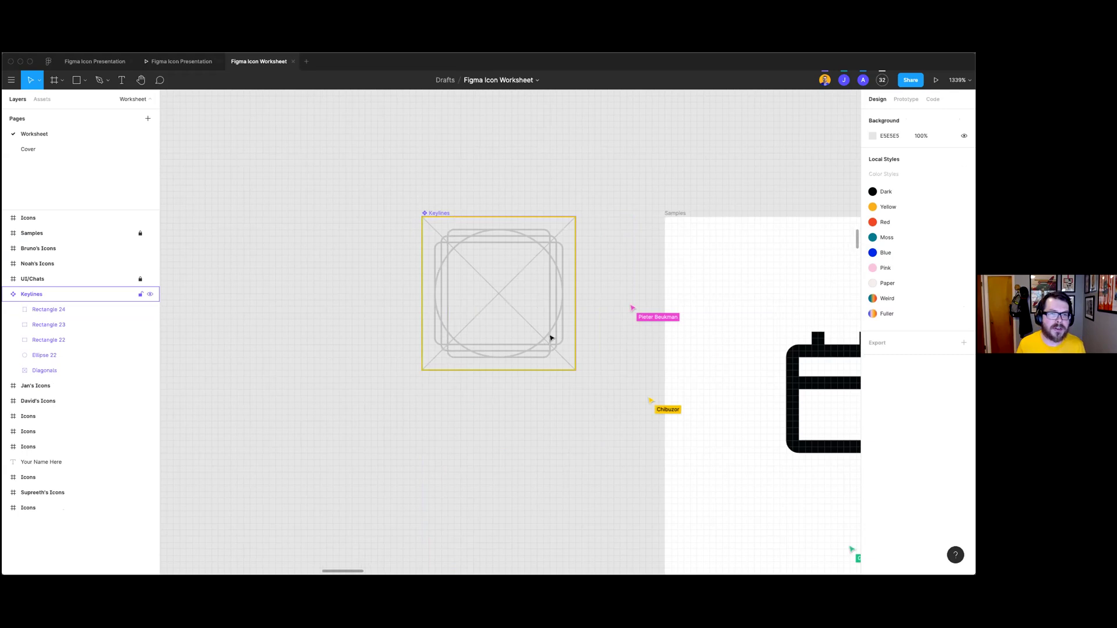
scroll(667, 447, down, 10)
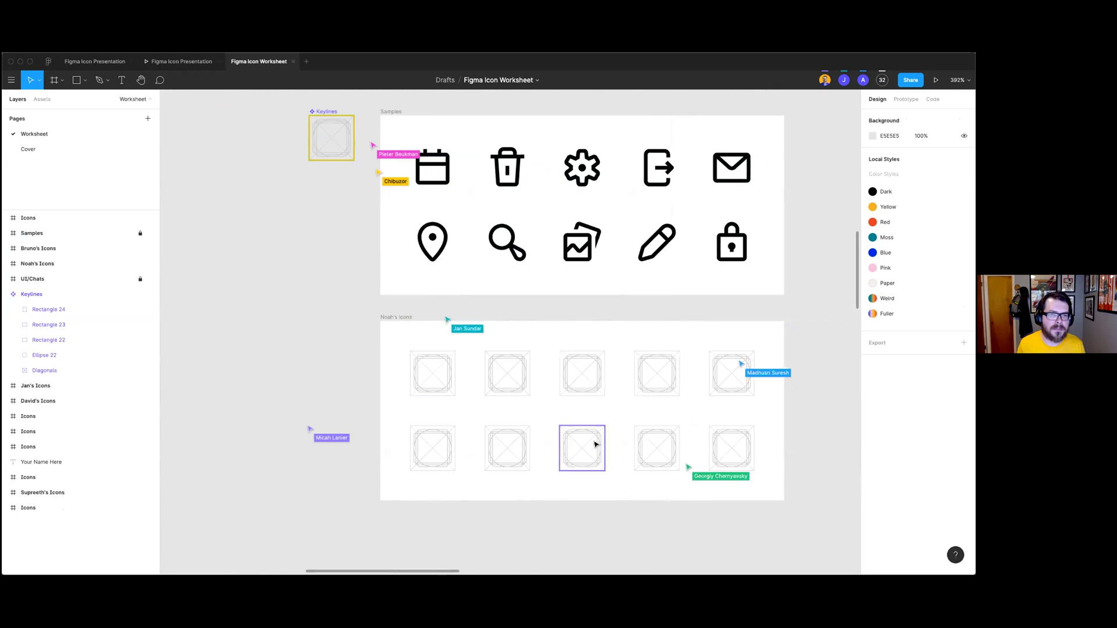
scroll(596, 445, down, 4)
scroll(597, 443, up, 3)
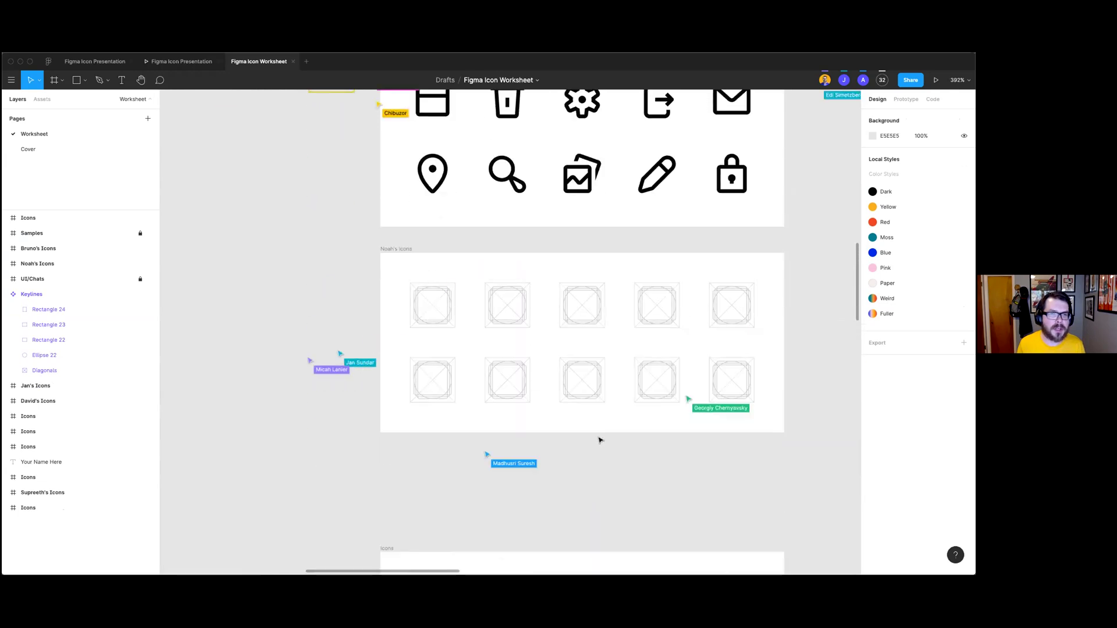
Step: Inspect the calendar and trash icons drawn by a participant and the keylines in the chat mockup's bottom navigation bar
scroll(600, 440, down, 10)
scroll(636, 432, right, 3)
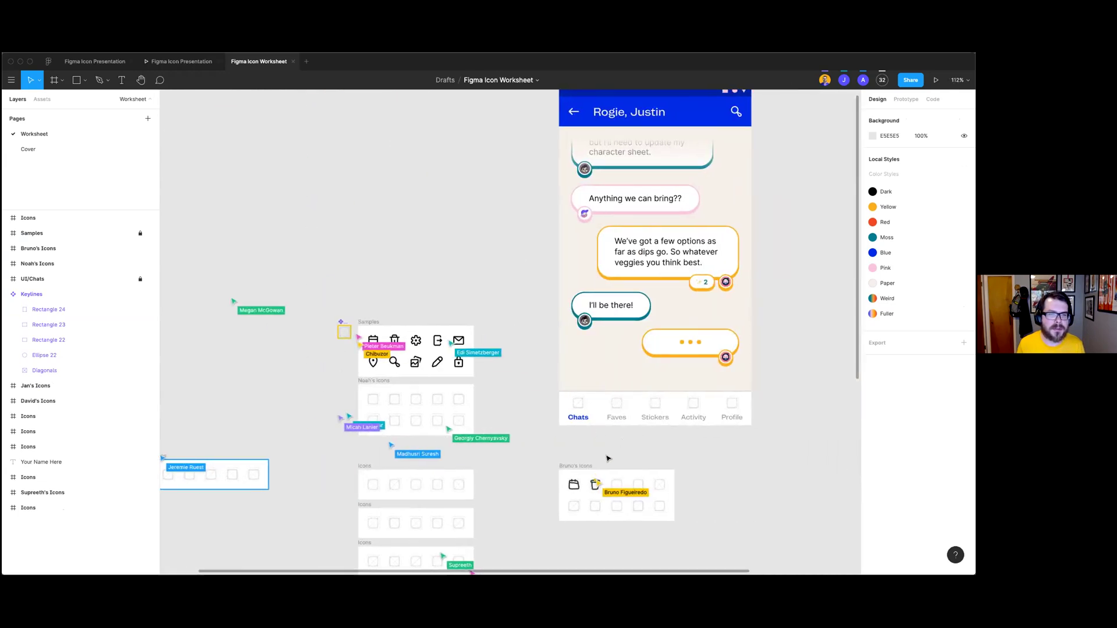
scroll(596, 486, up, 10)
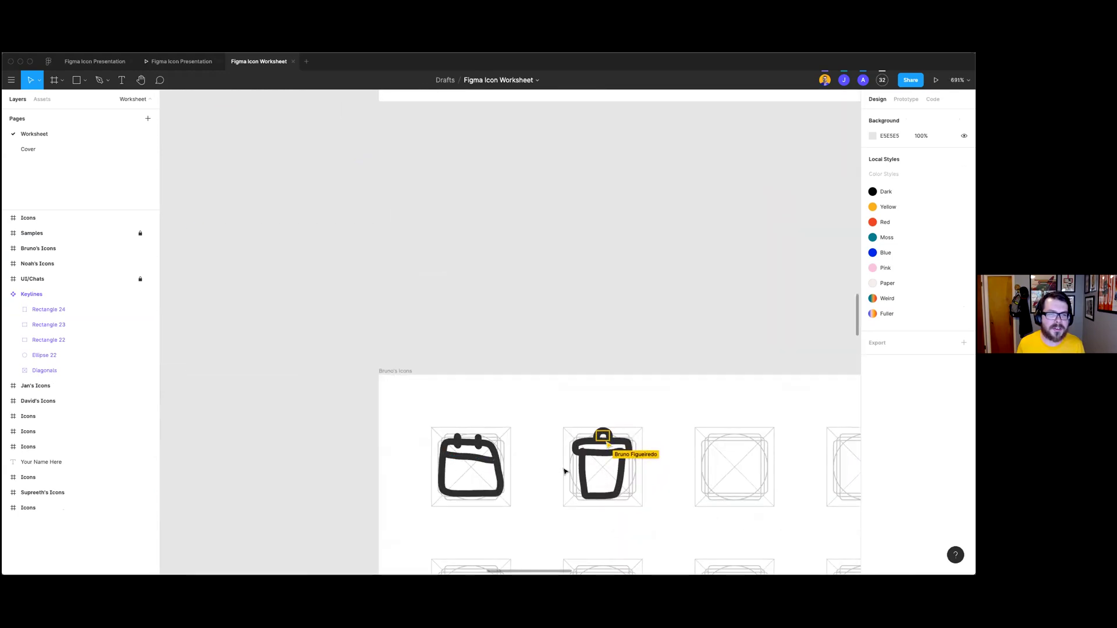
scroll(564, 471, down, 10)
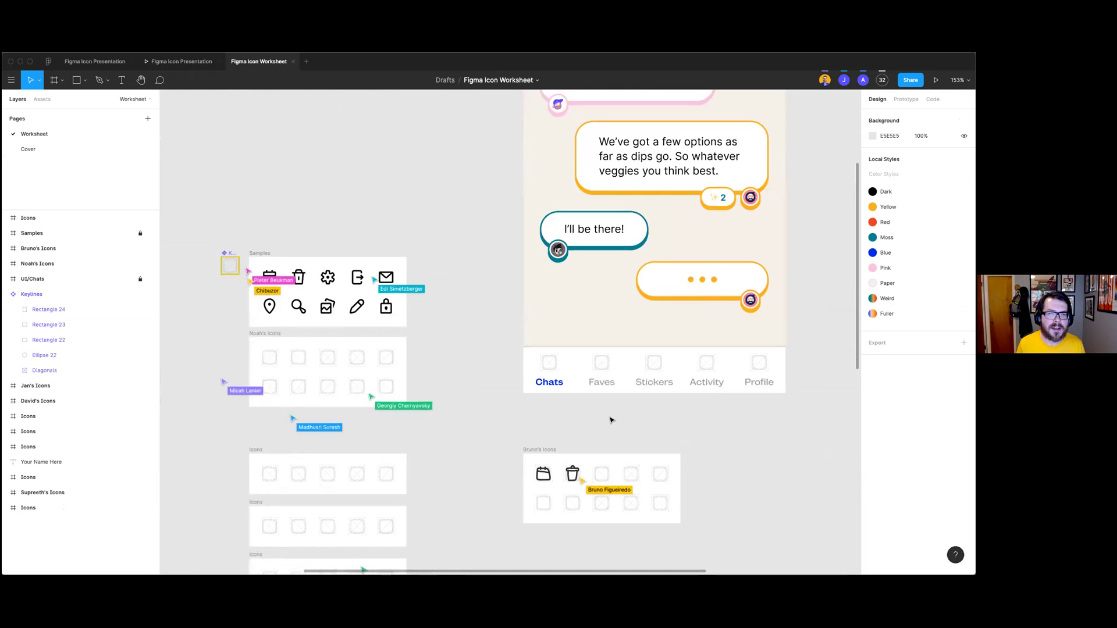
scroll(611, 420, up, 2)
scroll(611, 421, up, 3)
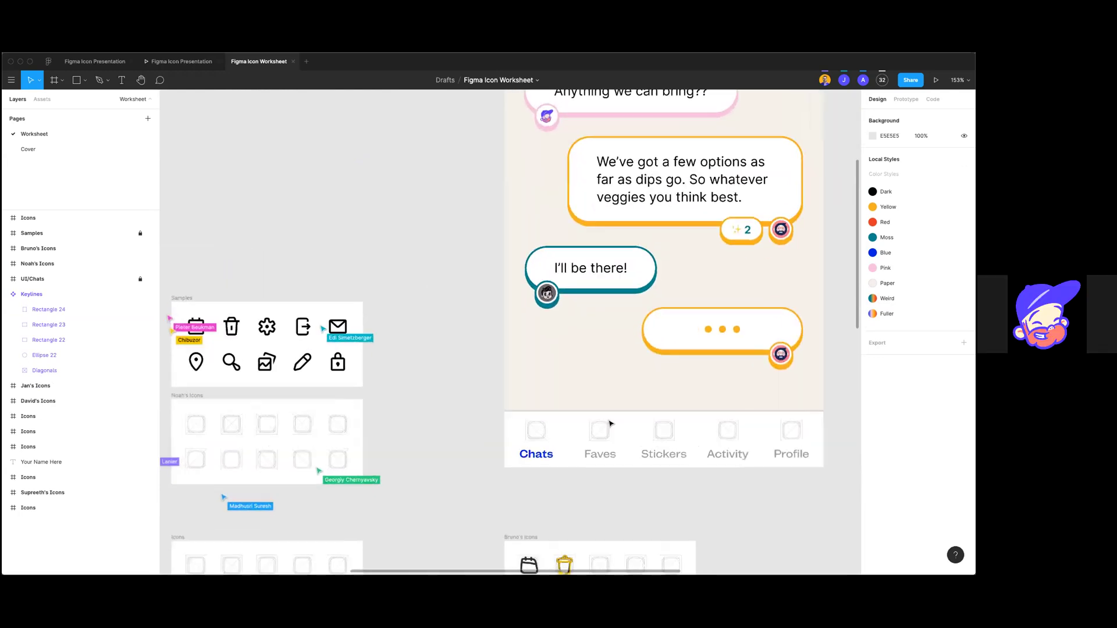
scroll(609, 423, up, 4)
scroll(580, 447, down, 5)
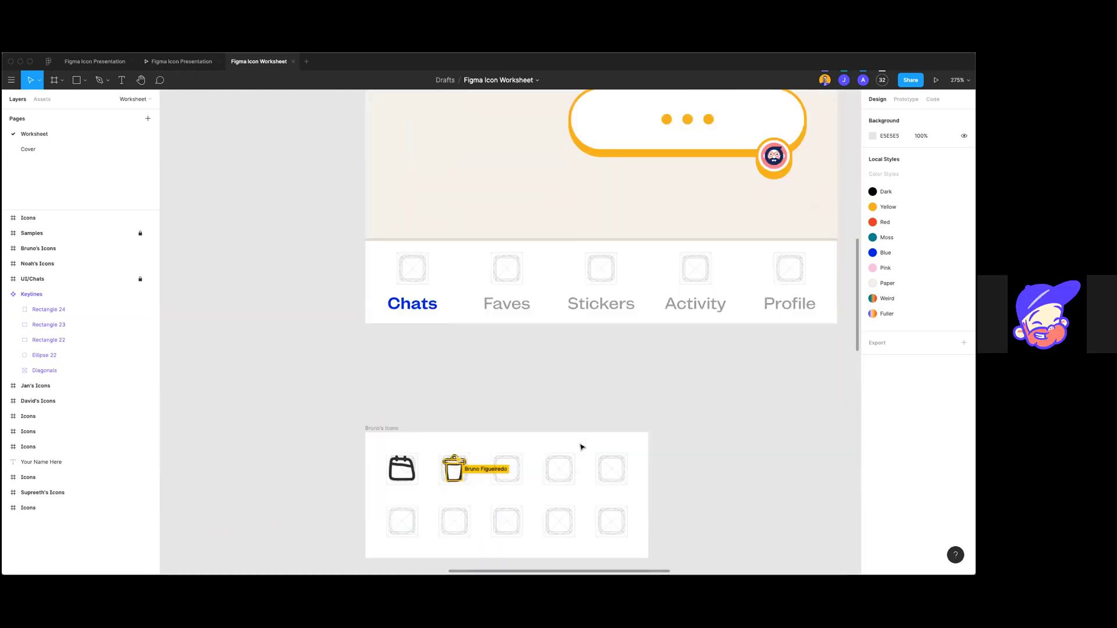
Step: Survey the participants' frames across the worksheet, return to the icon frame below Samples, and inspect its Chats/Active component
scroll(580, 447, left, 8)
scroll(581, 447, down, 3)
scroll(581, 447, down, 10)
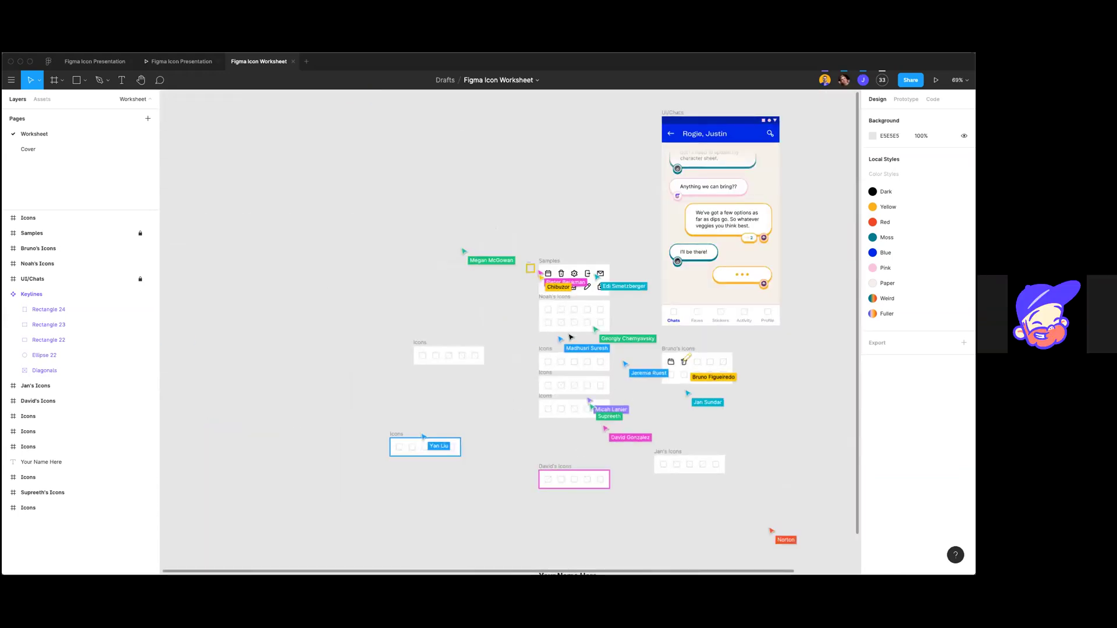
scroll(553, 301, up, 8)
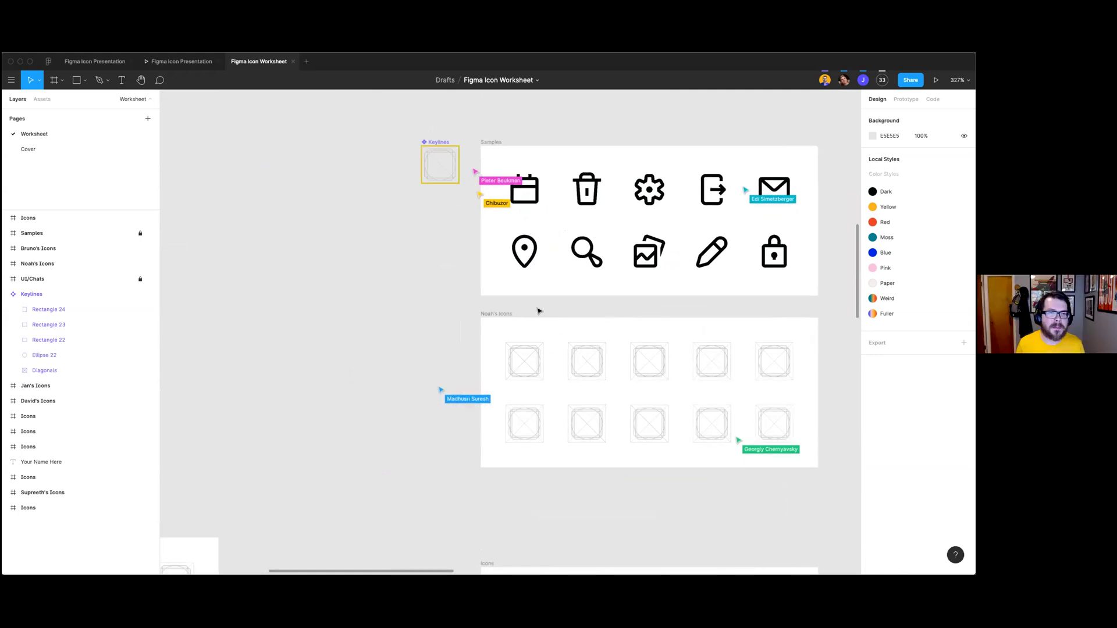
scroll(539, 309, up, 4)
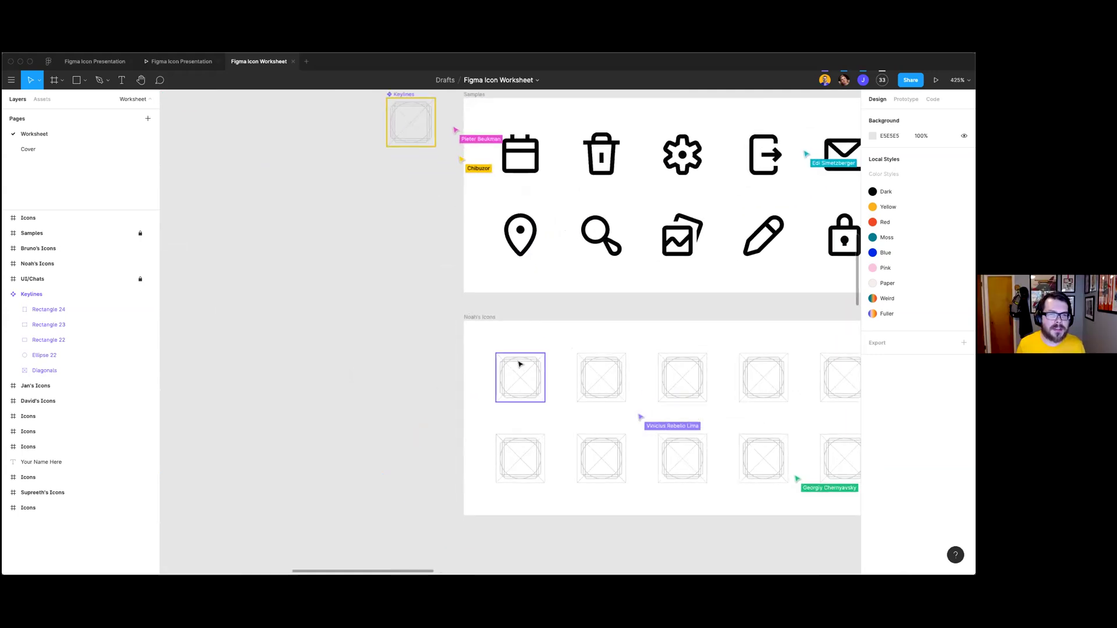
click(530, 447)
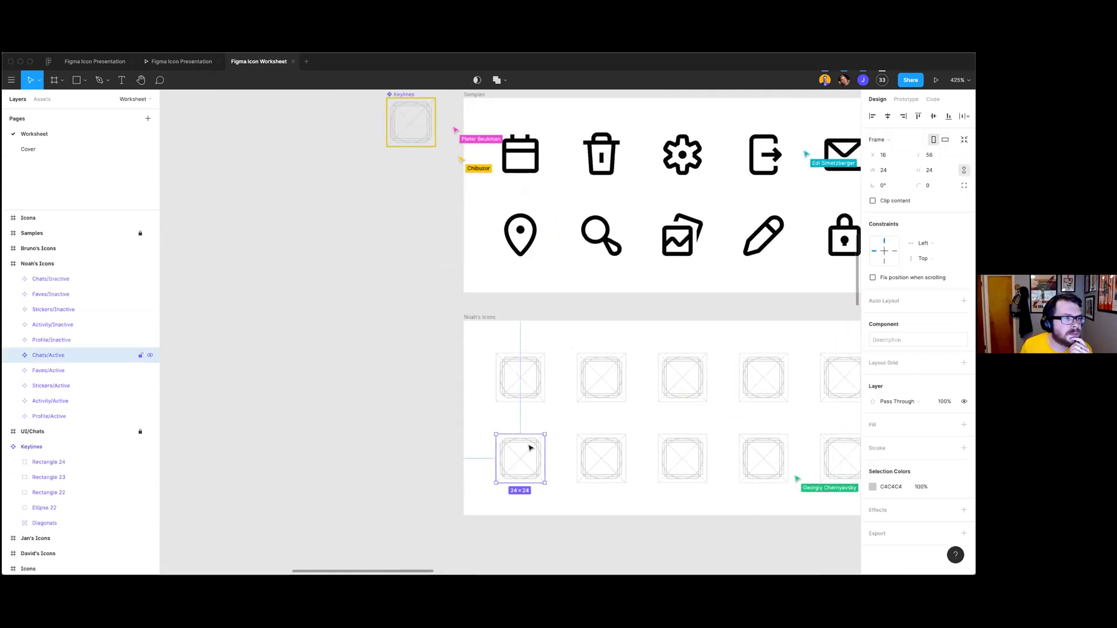
click(466, 441)
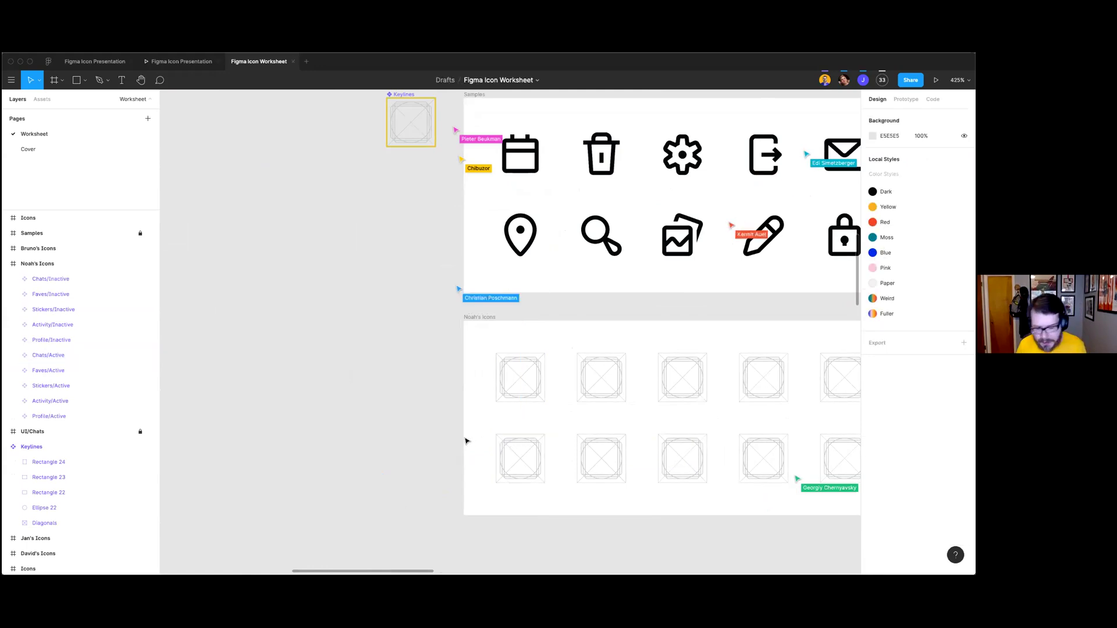
scroll(532, 368, up, 2)
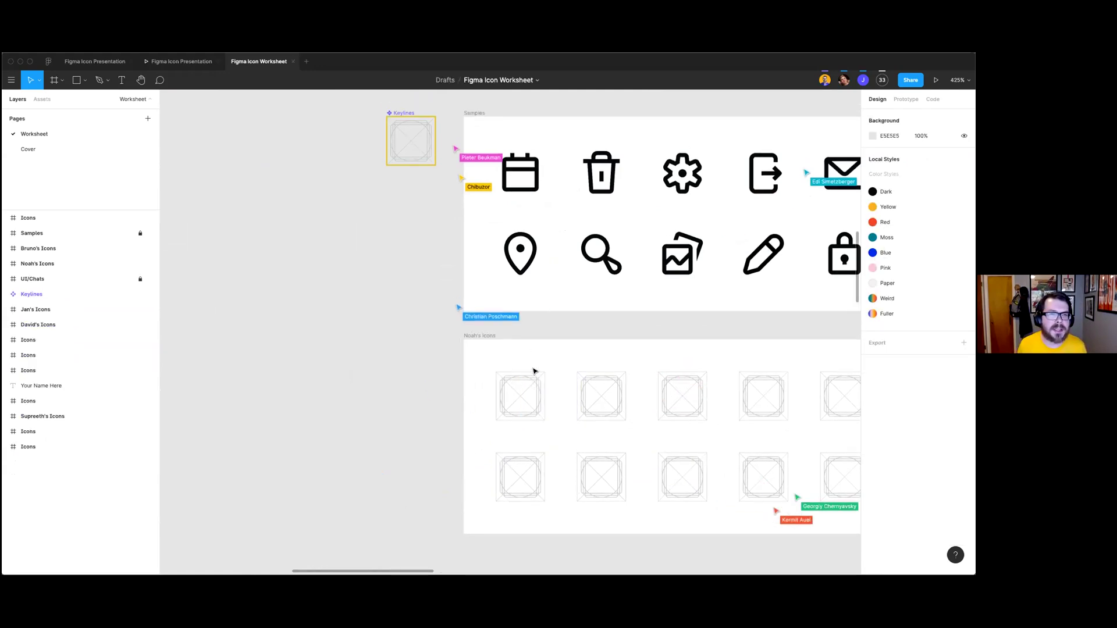
Step: Survey the icon frames around Samples, and examine the chat mockup from its bottom navigation bar up to its header
scroll(586, 351, right, 5)
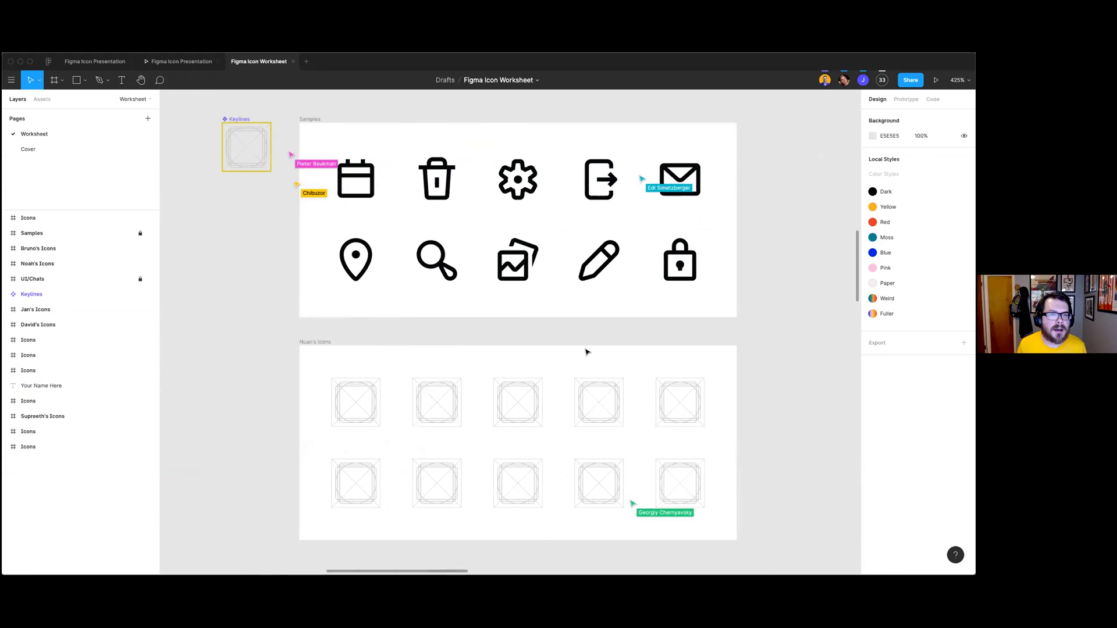
scroll(587, 351, right, 5)
scroll(587, 351, down, 5)
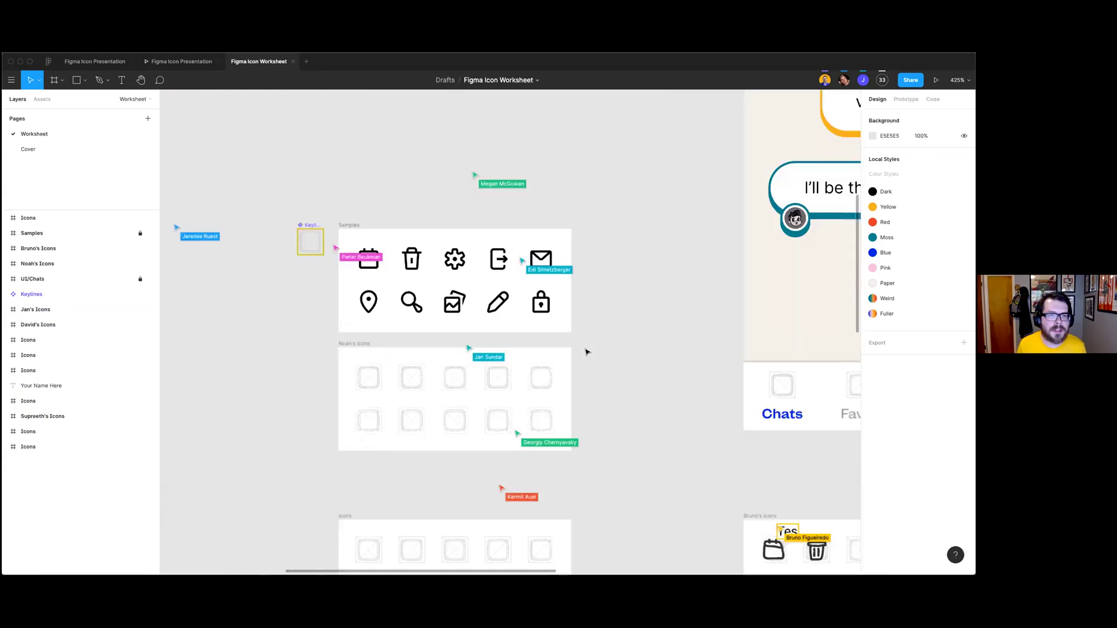
scroll(587, 352, right, 3)
scroll(587, 351, right, 1)
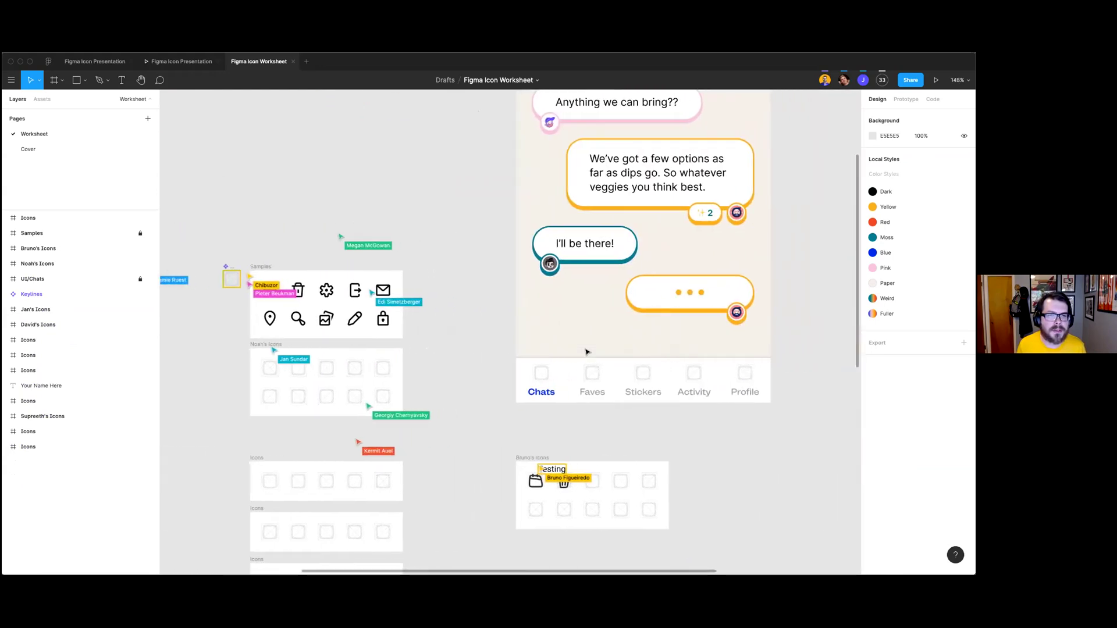
scroll(572, 375, up, 1)
scroll(572, 374, up, 3)
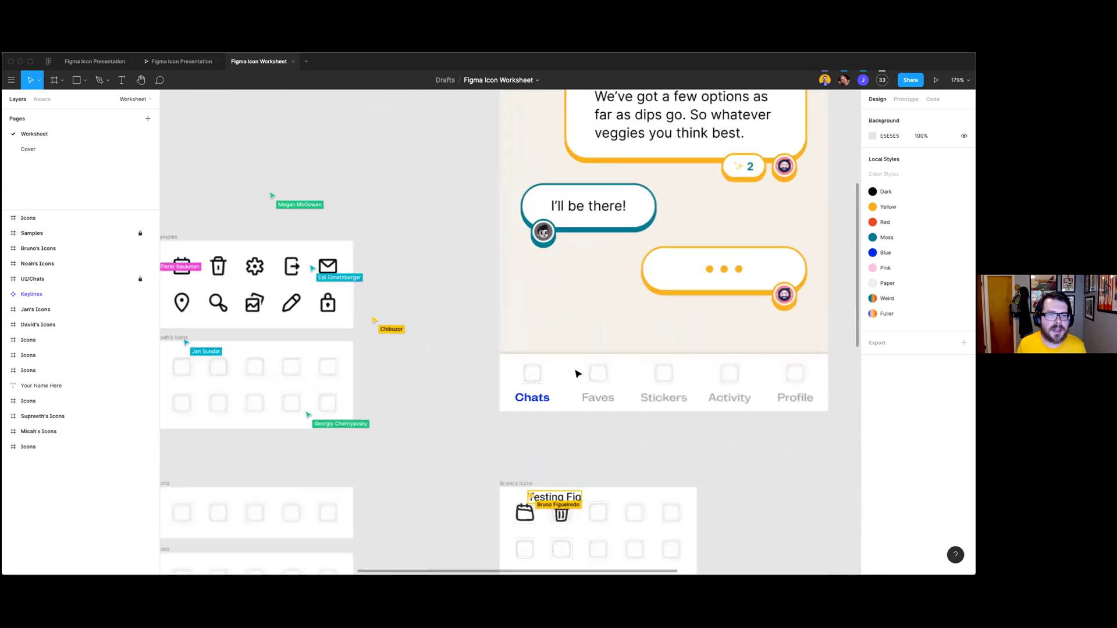
scroll(581, 371, right, 1)
scroll(604, 452, up, 3)
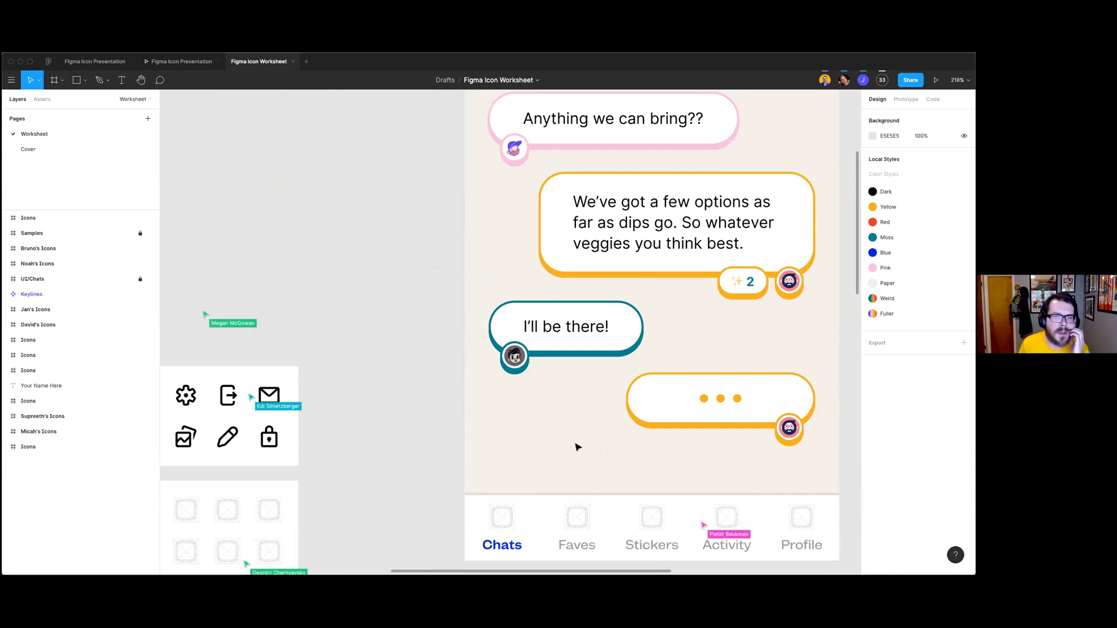
scroll(608, 405, up, 2)
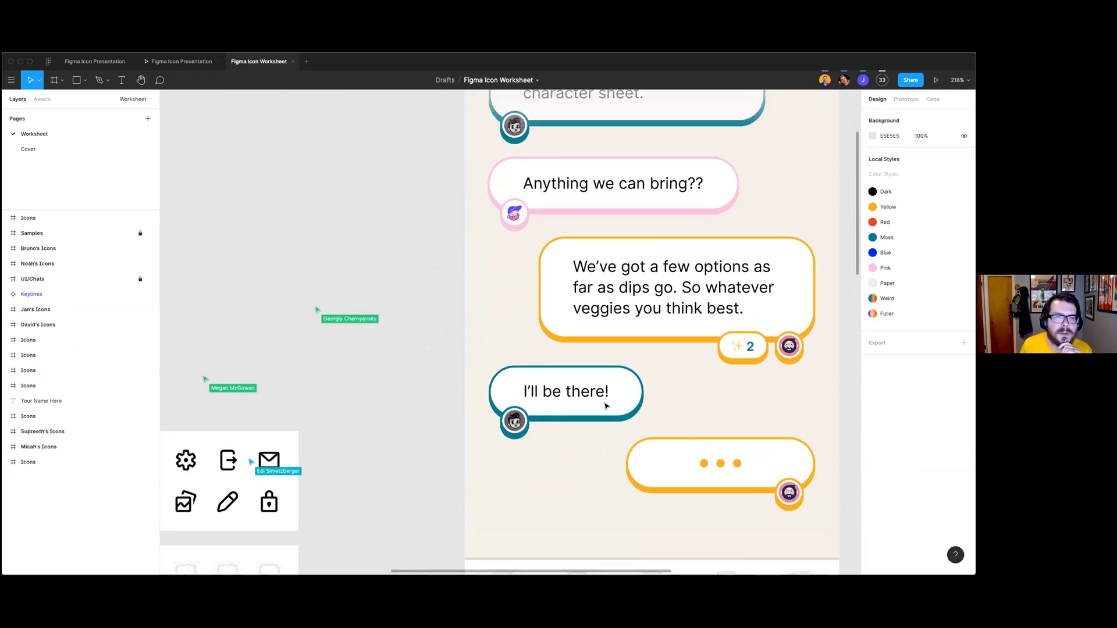
scroll(605, 406, up, 3)
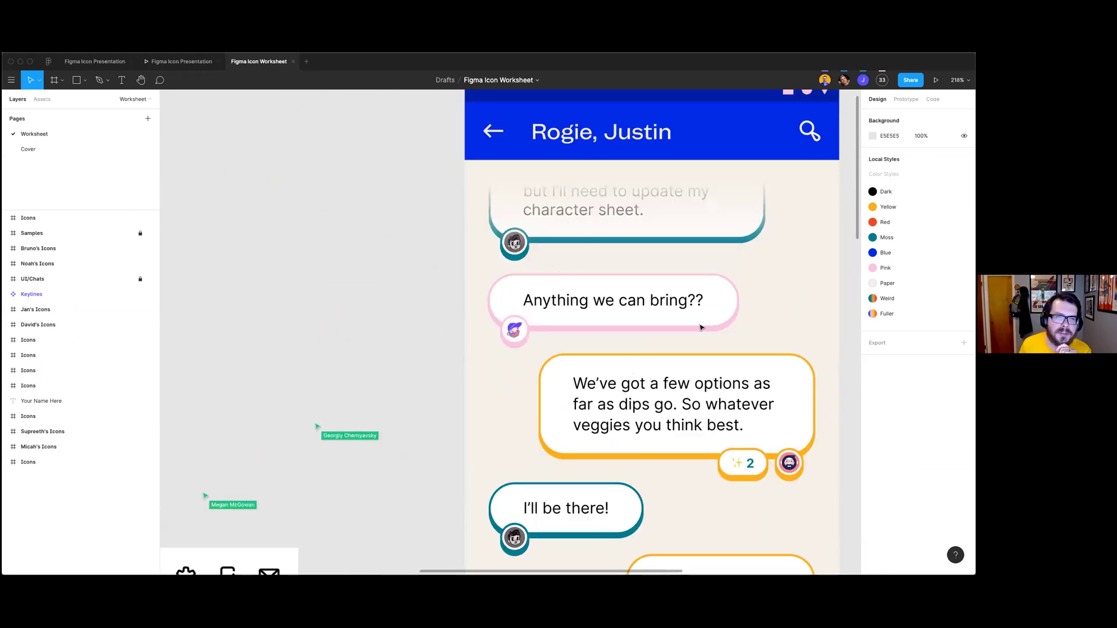
scroll(696, 343, down, 5)
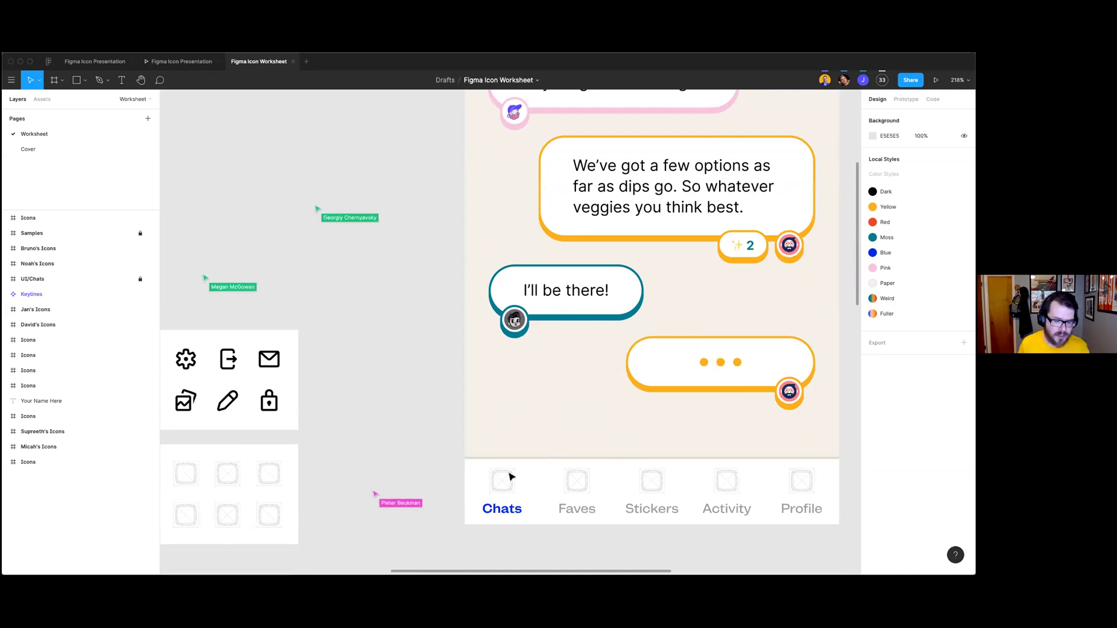
Step: Try sketching a speech bubble with the Pencil tool over the mockup's Chats keylines, and remove the sketch
scroll(504, 485, up, 10)
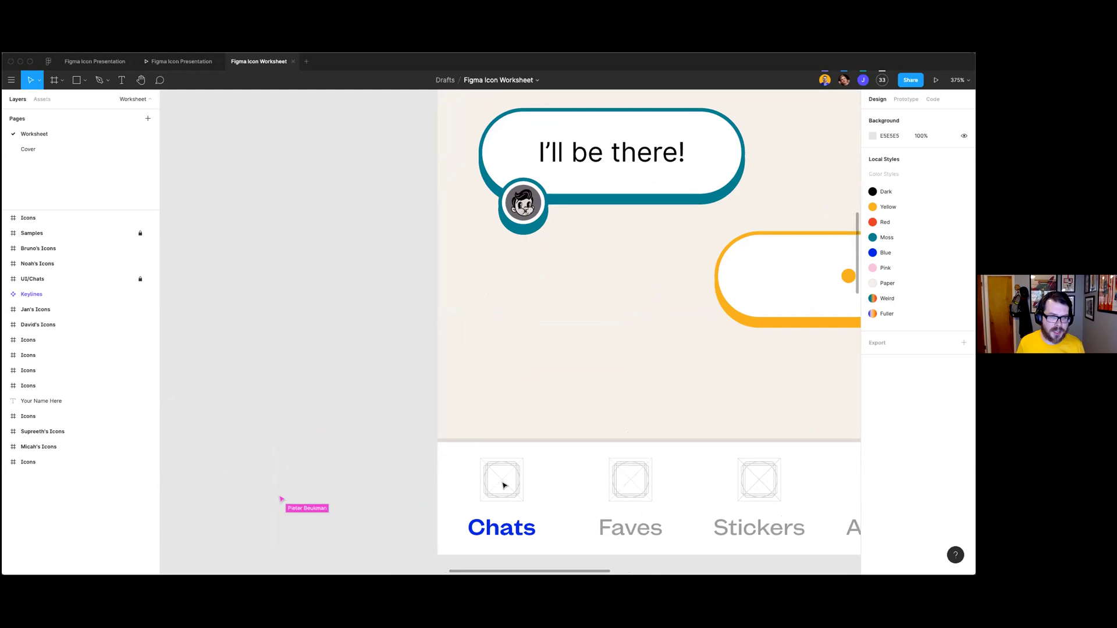
scroll(541, 396, up, 5)
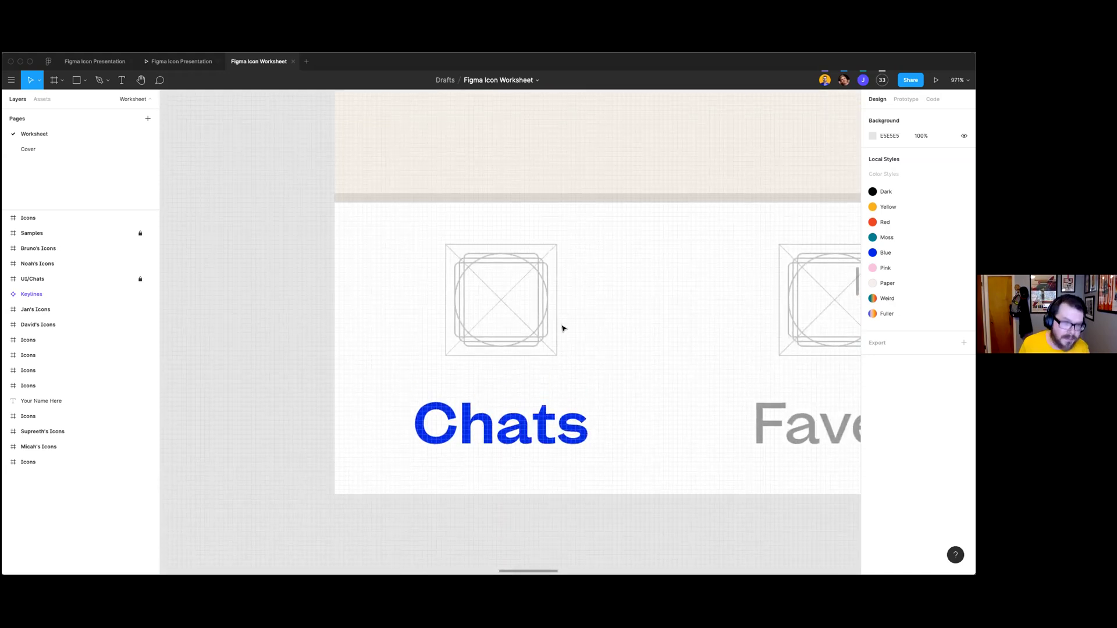
key(p)
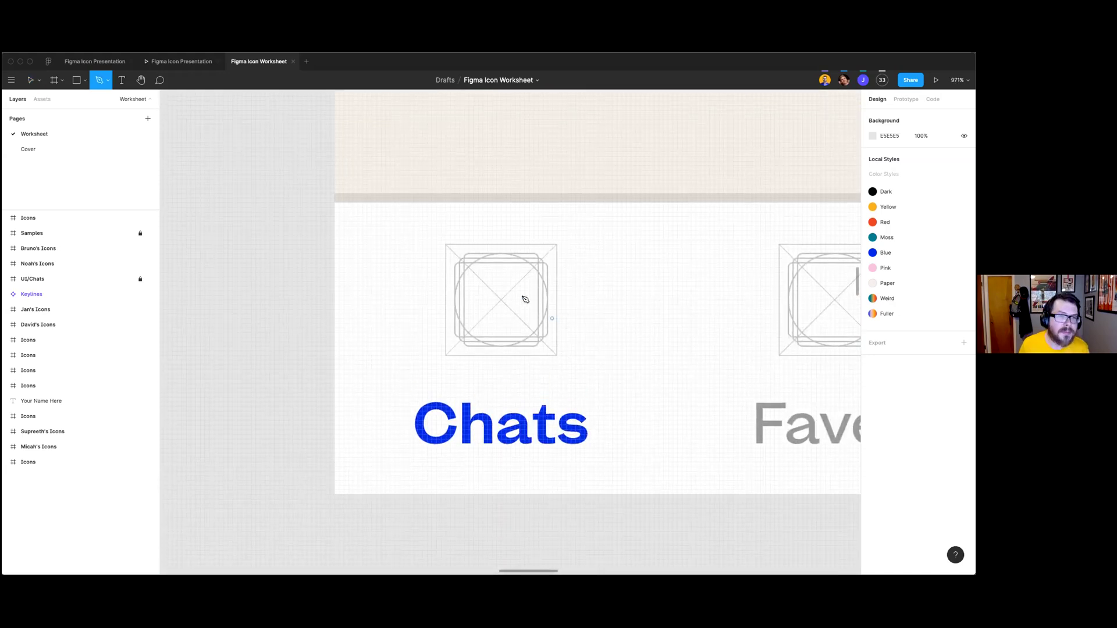
click(108, 81)
click(102, 111)
mouse_move(455, 267)
mouse_down()
mouse_move(456, 312)
mouse_move(533, 312)
mouse_up()
key(ctrl+z)
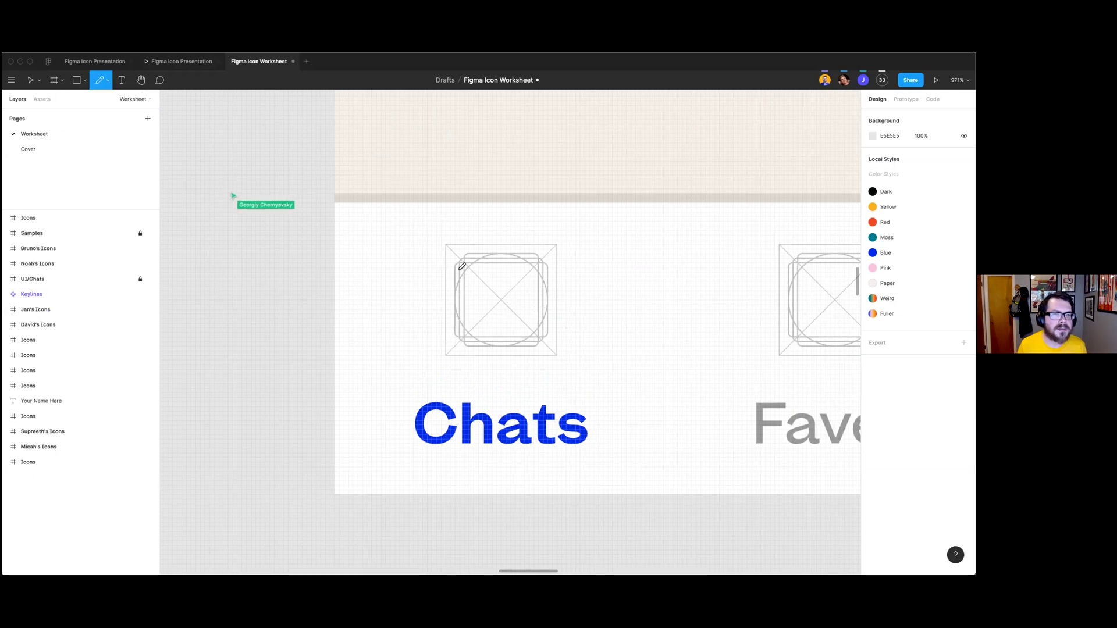
mouse_move(456, 264)
mouse_down()
mouse_move(481, 310)
mouse_move(512, 265)
mouse_move(463, 266)
mouse_up()
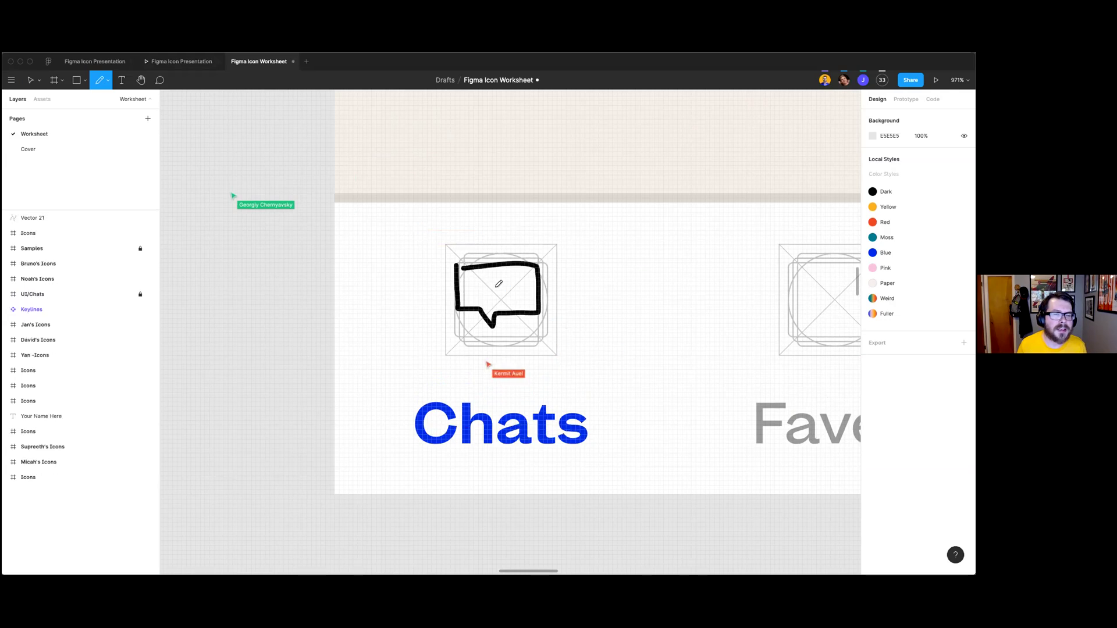
key(BackSpace)
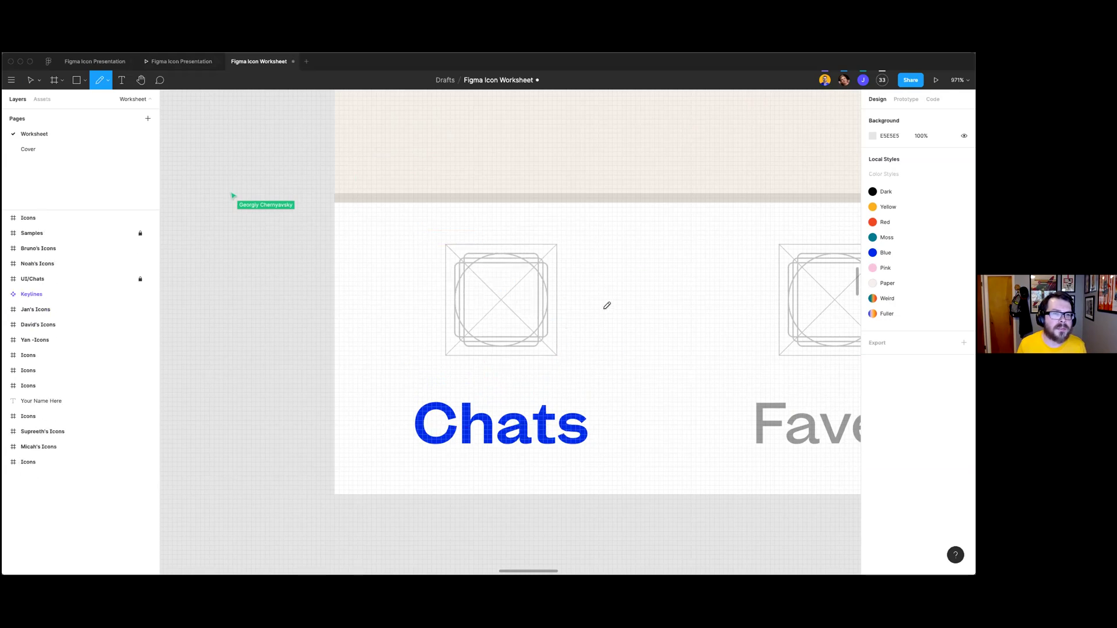
Step: Examine the chat mockup's overall style, comparing its rounded message bubbles and header with the navigation bar's icon placeholders
key(shift+0)
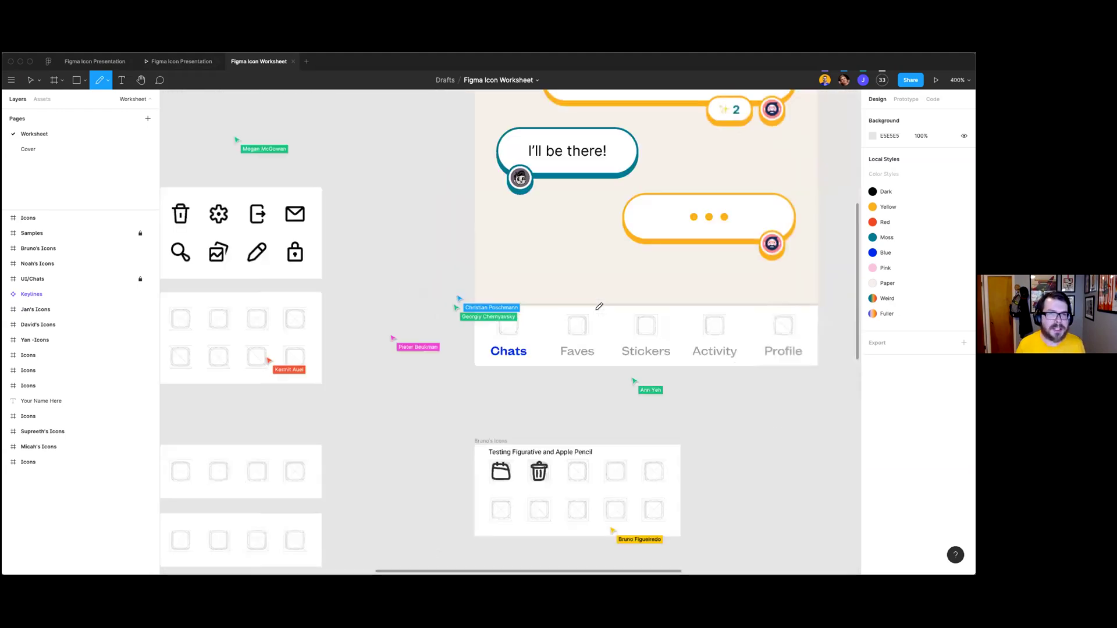
key(v)
scroll(642, 311, up, 3)
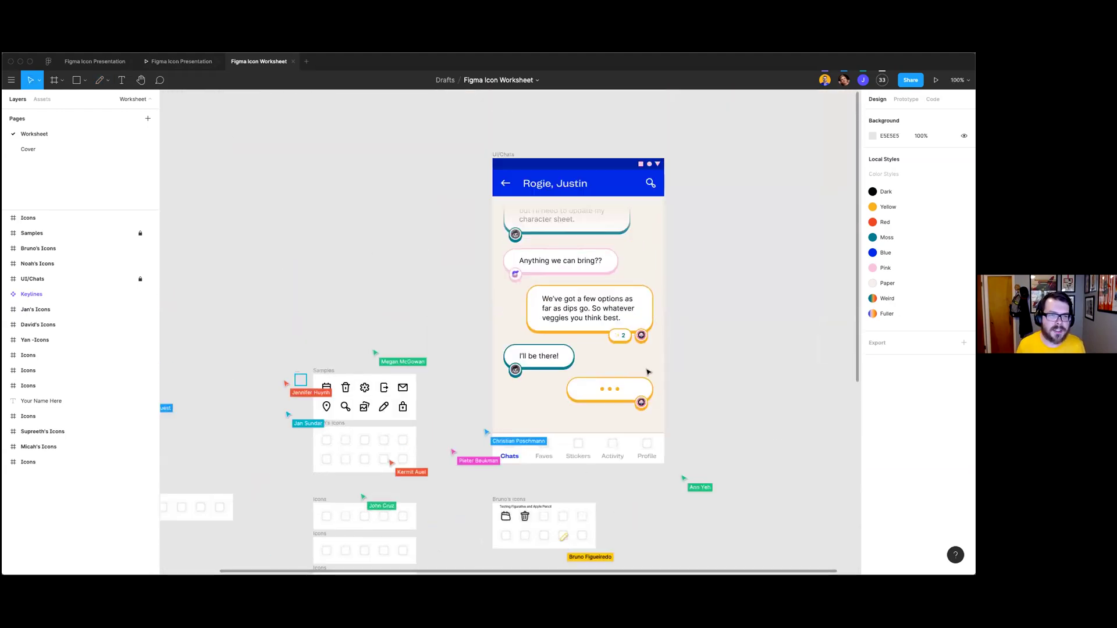
scroll(647, 372, up, 5)
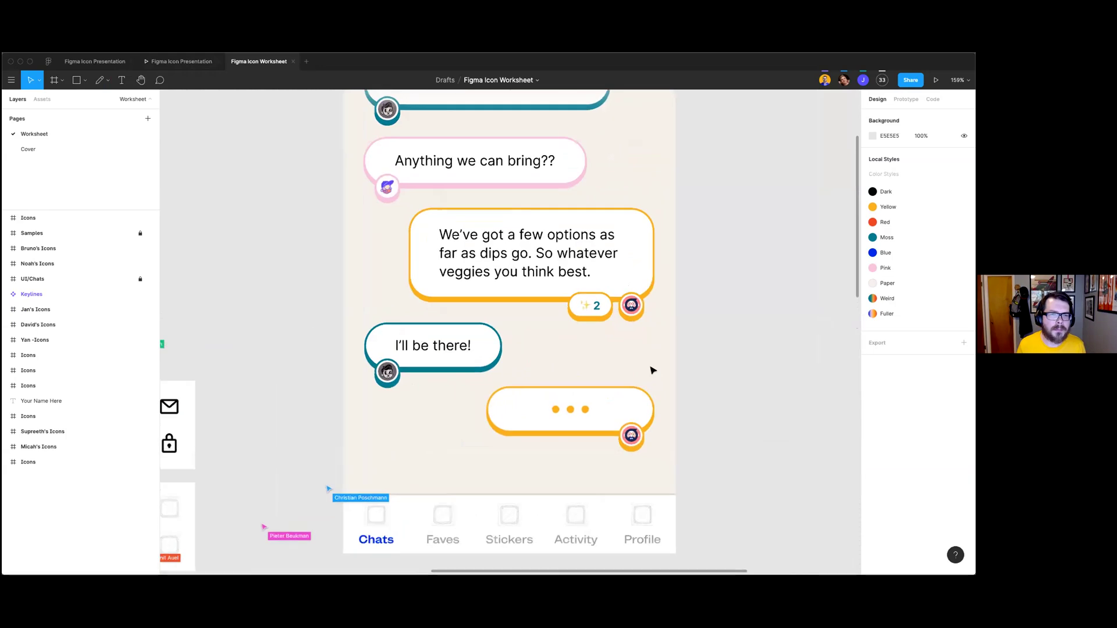
scroll(652, 370, left, 2)
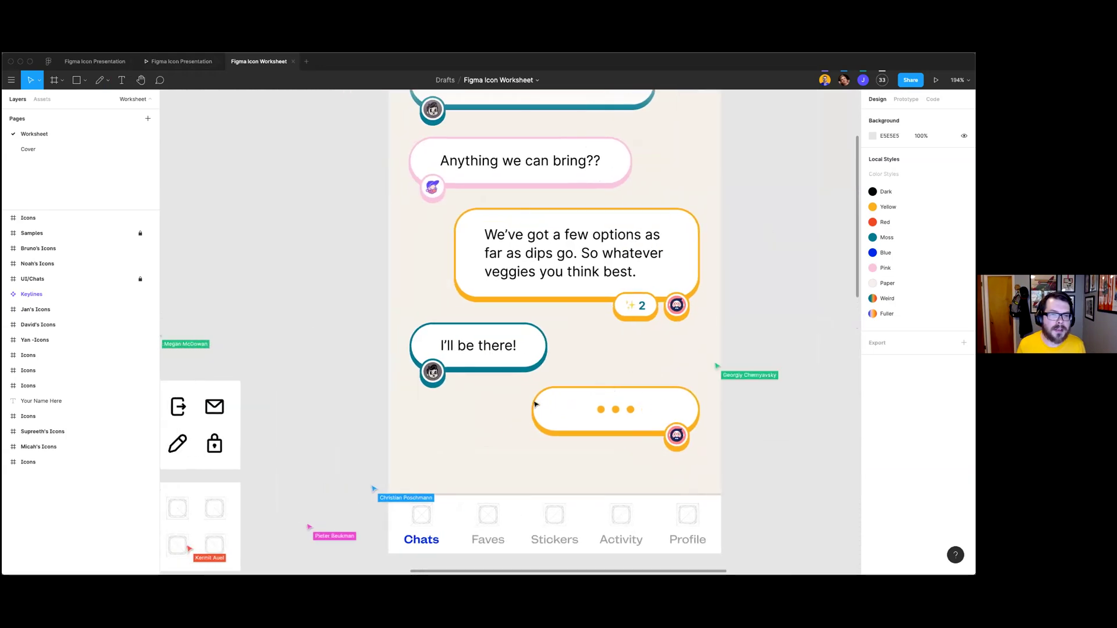
scroll(448, 469, down, 2)
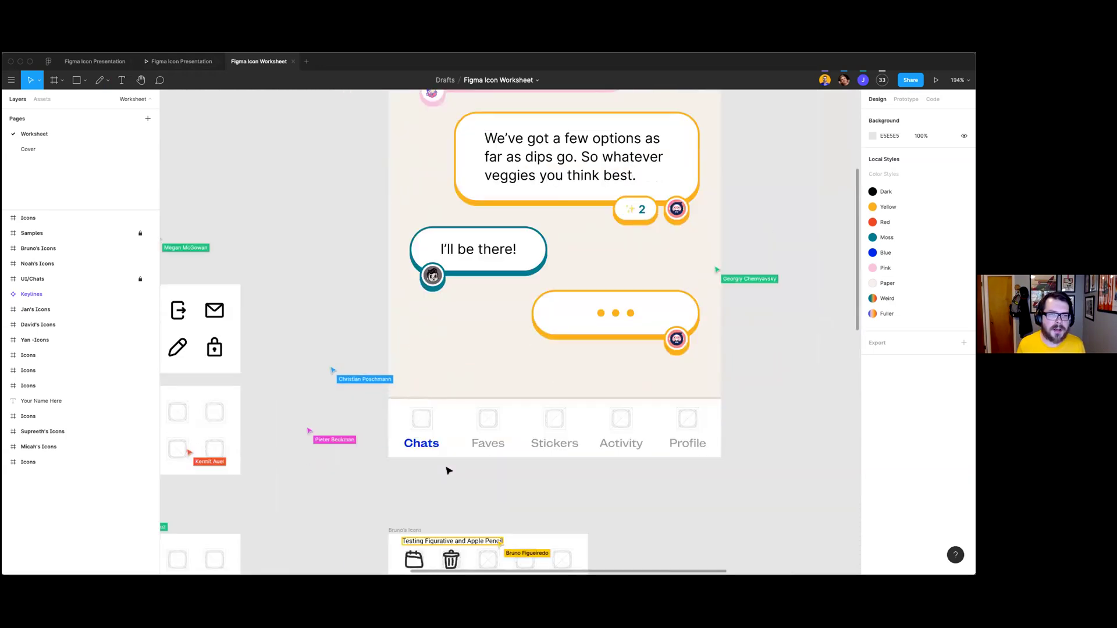
scroll(448, 468, up, 4)
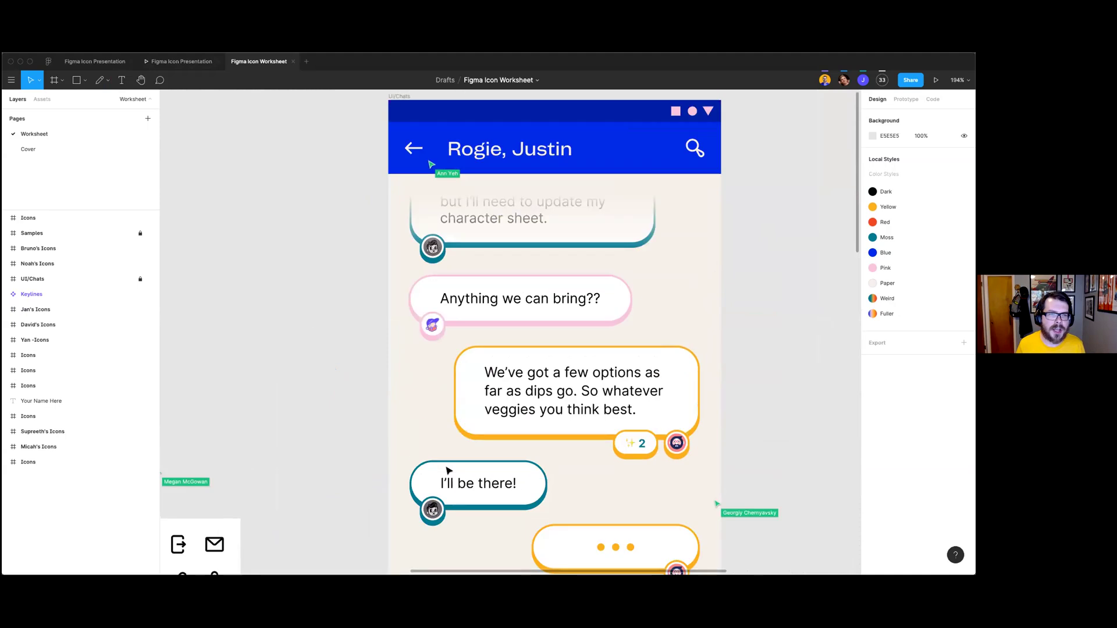
scroll(449, 469, down, 5)
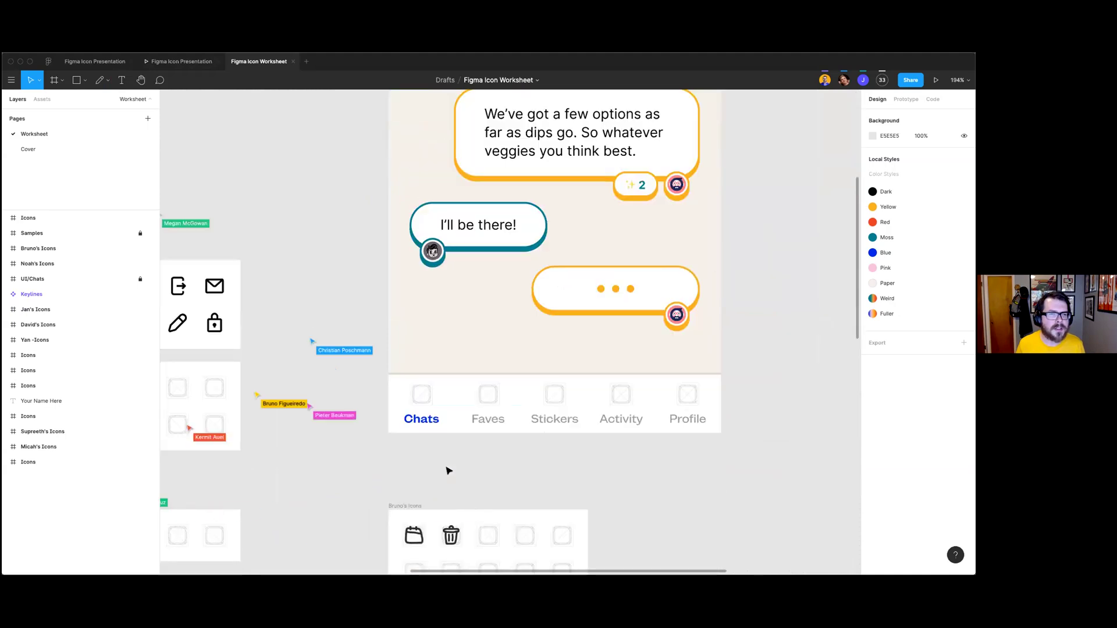
Step: Draw a rectangle about 15 × 6 inside the Chats/Inactive component in the icon frame directly below Samples
scroll(449, 468, left, 5)
scroll(498, 387, up, 10)
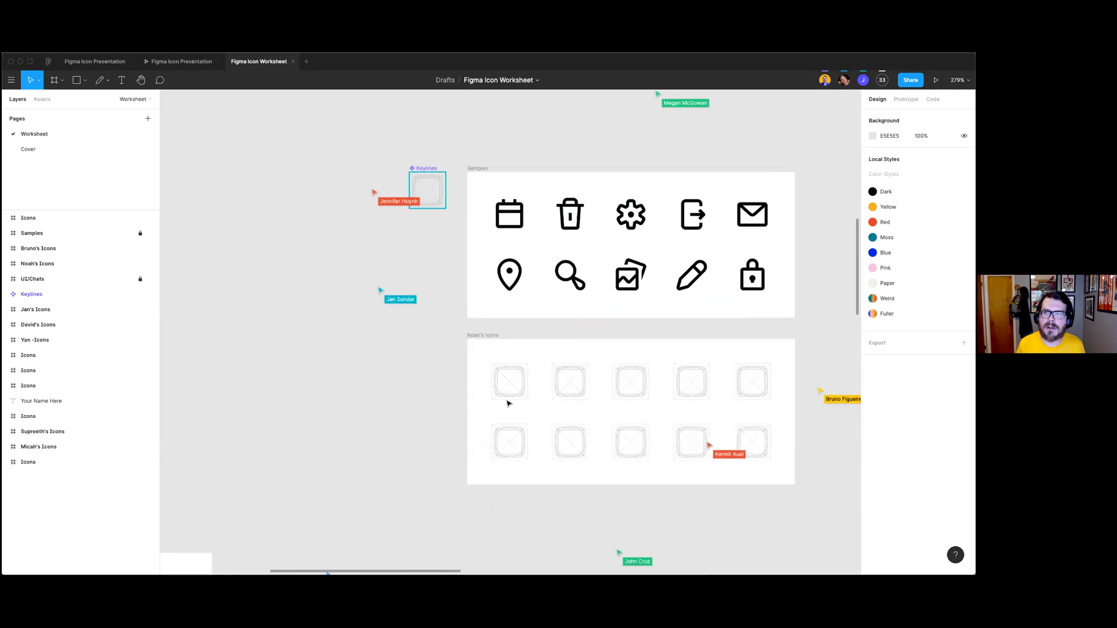
scroll(507, 402, up, 10)
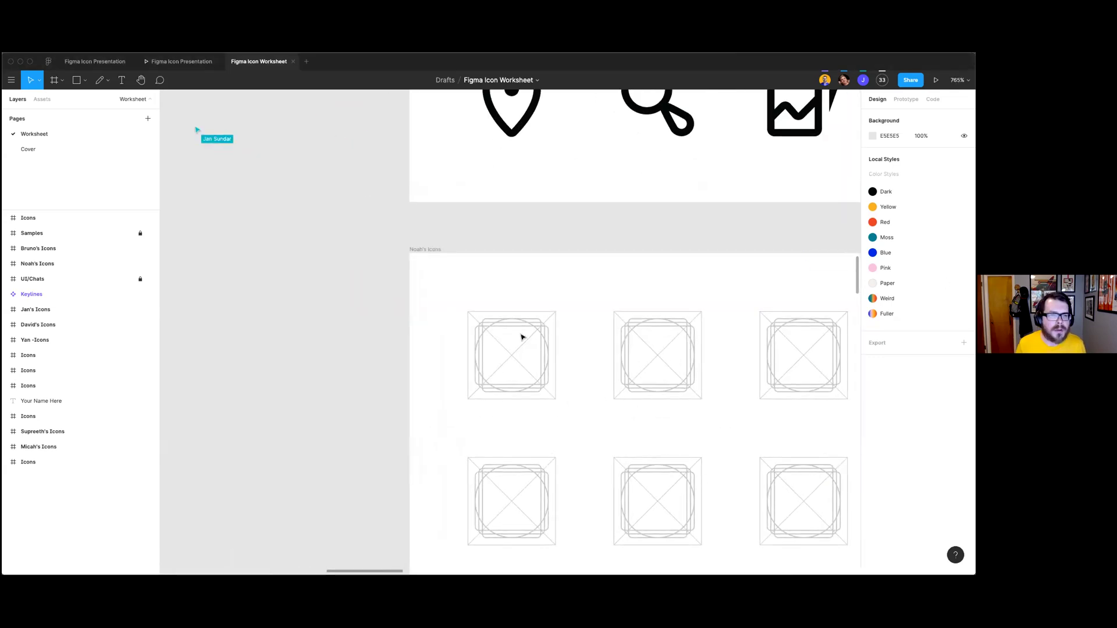
scroll(521, 333, up, 5)
key(r)
drag(471, 333, 549, 364)
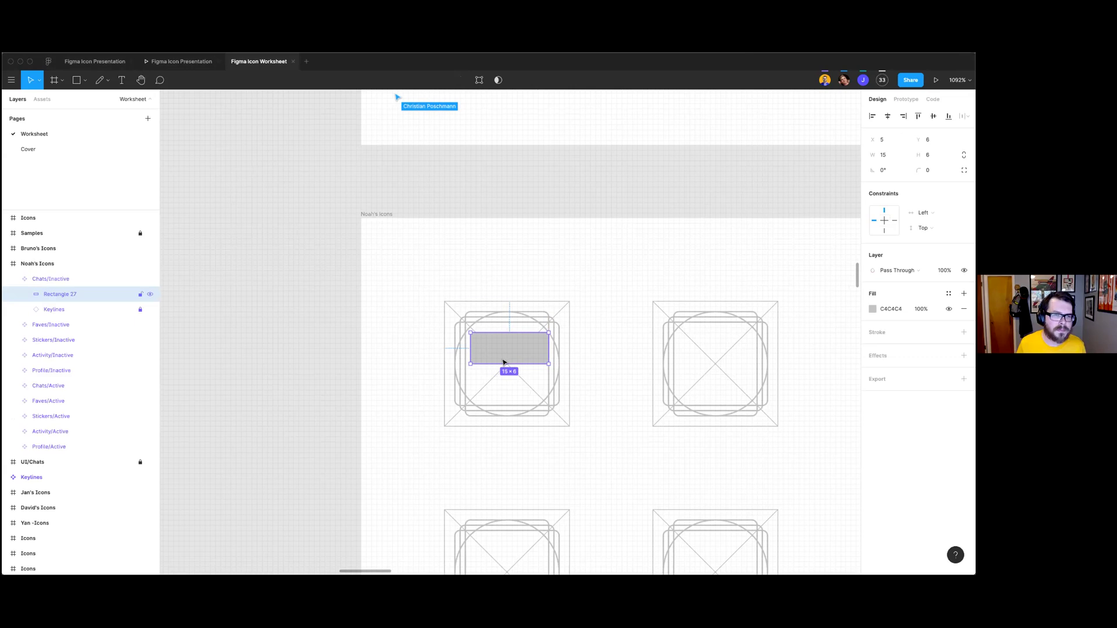
Step: Move the rectangle to X 3, Y 4 so its upper-left corner lines up with the keylines
scroll(504, 362, up, 3)
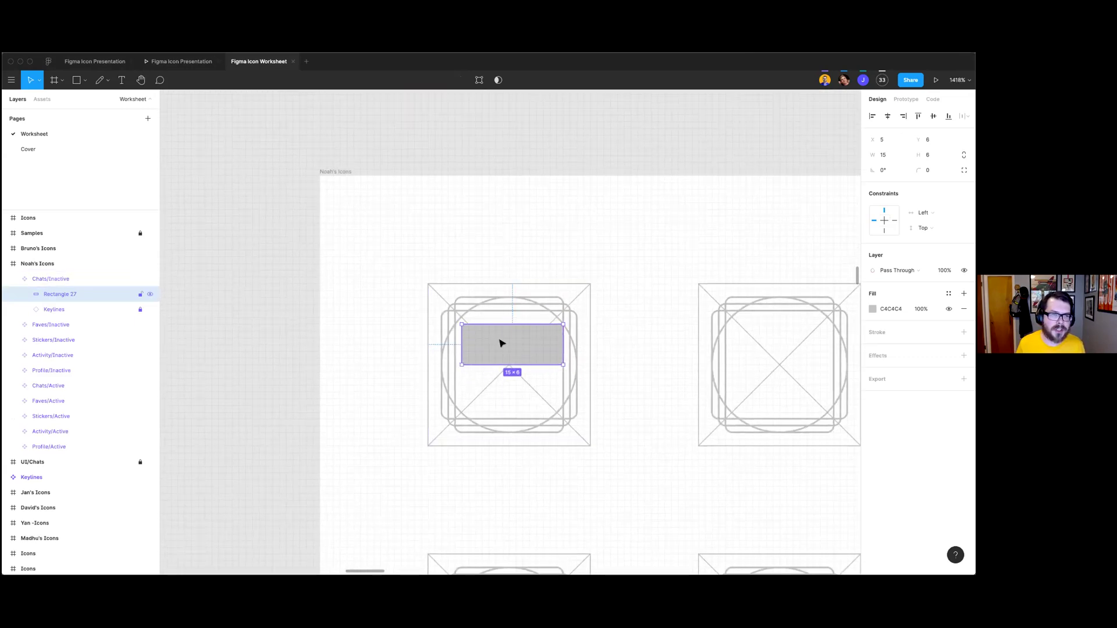
key(Left)
key(Left)
key(Up)
key(Up)
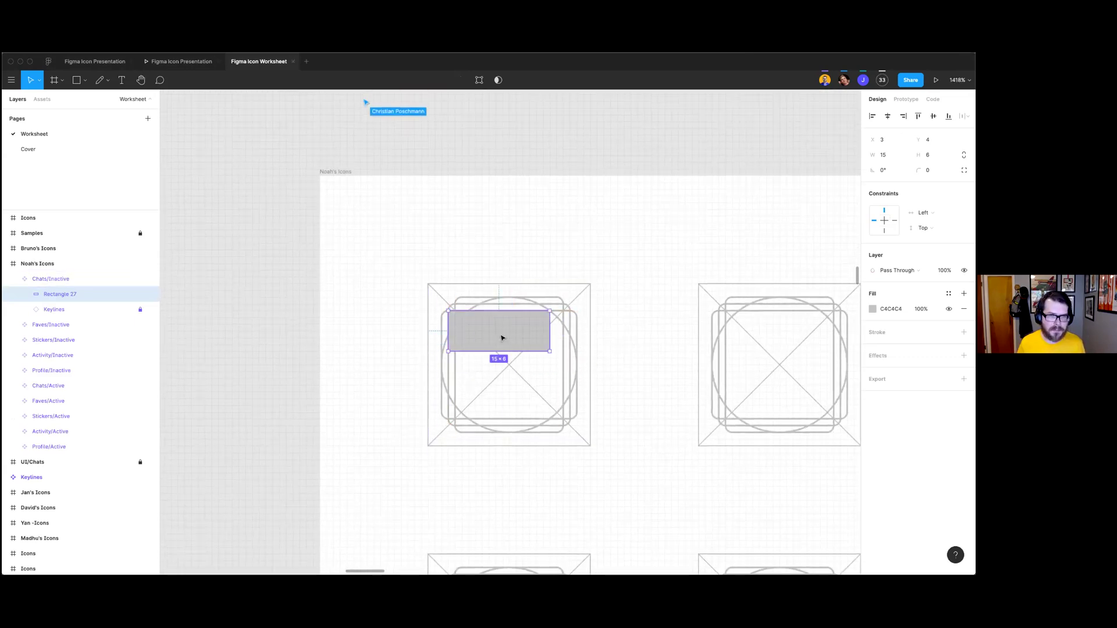
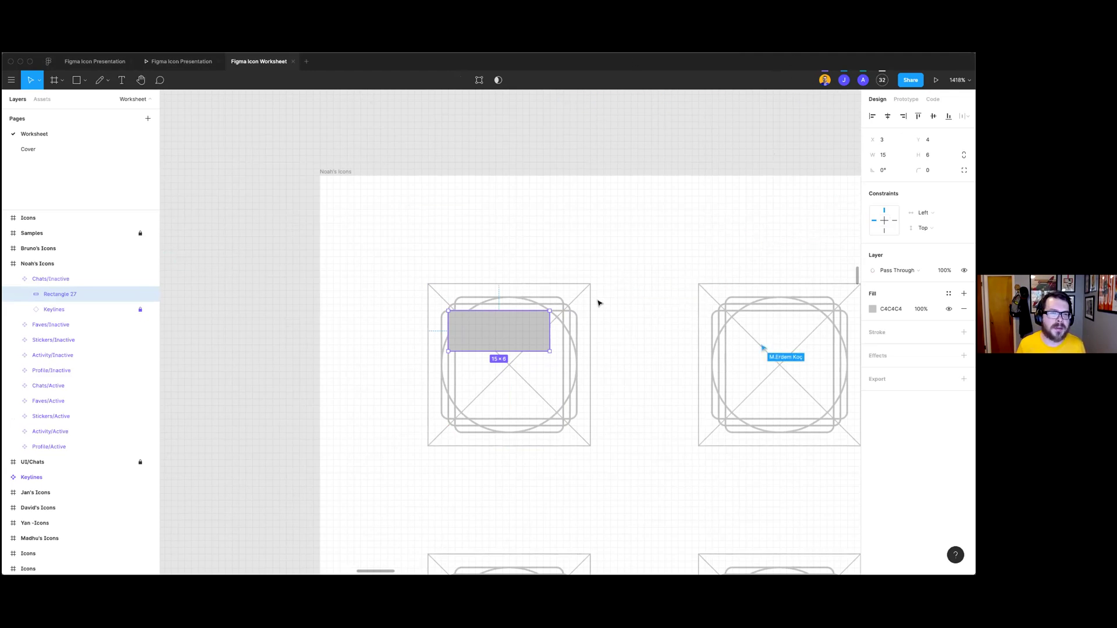
Step: Swap the rectangle's fill for a stroke, align the stroke to Center, and apply the Dark color style
key(shift+x)
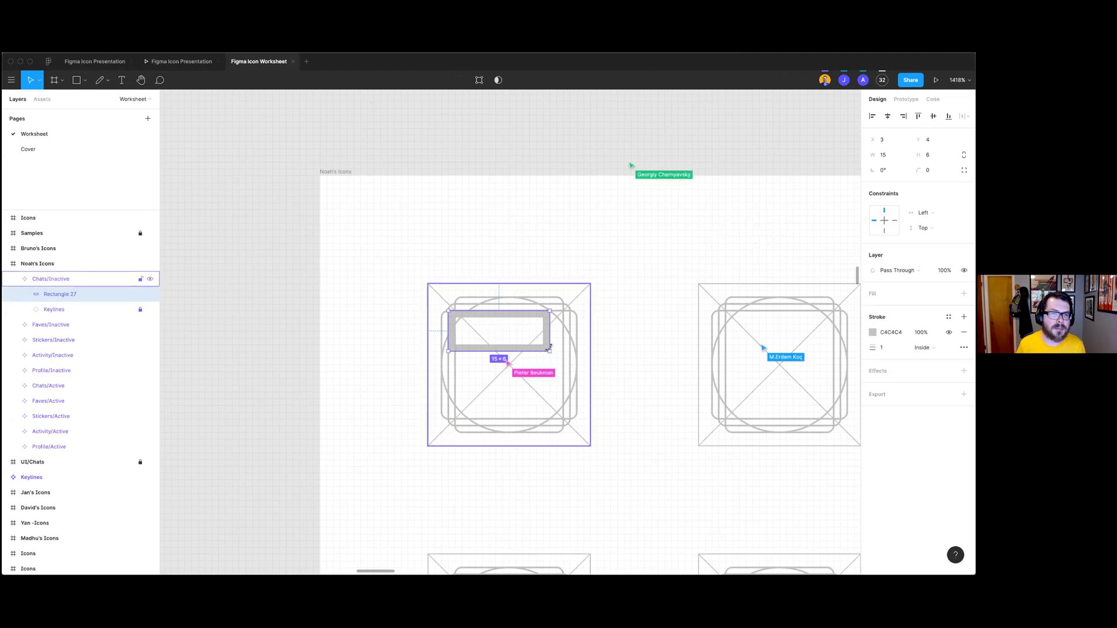
click(926, 347)
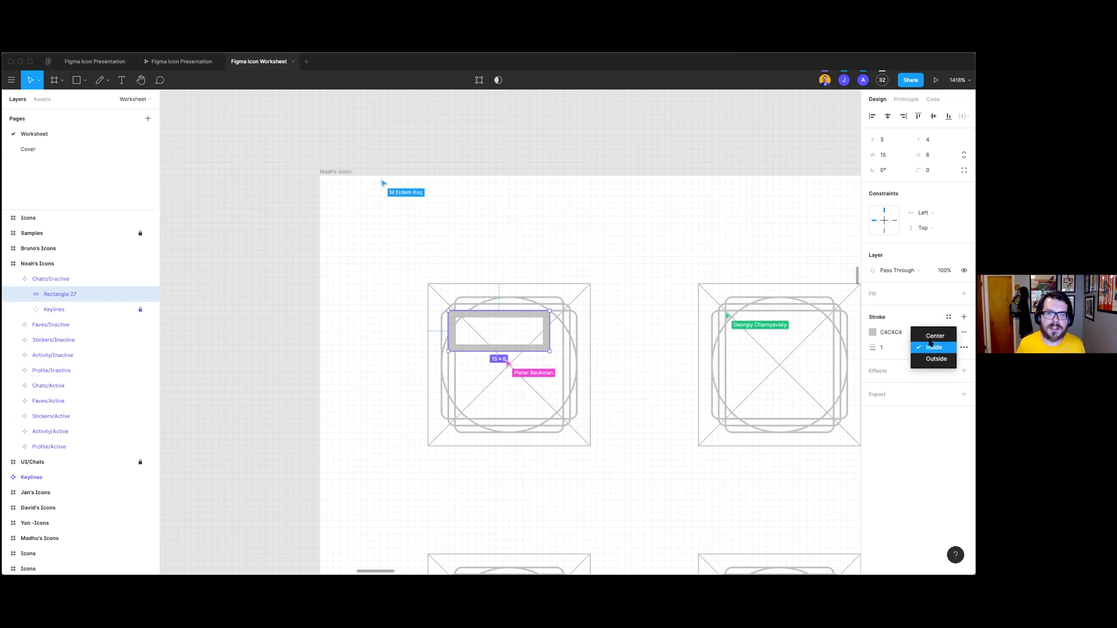
click(934, 336)
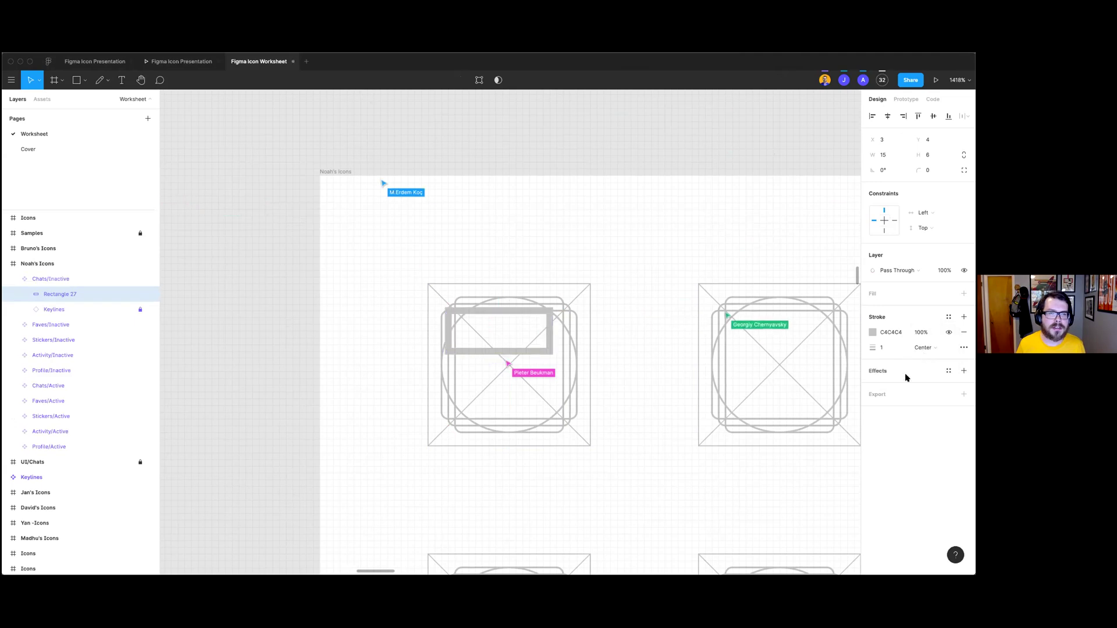
click(948, 316)
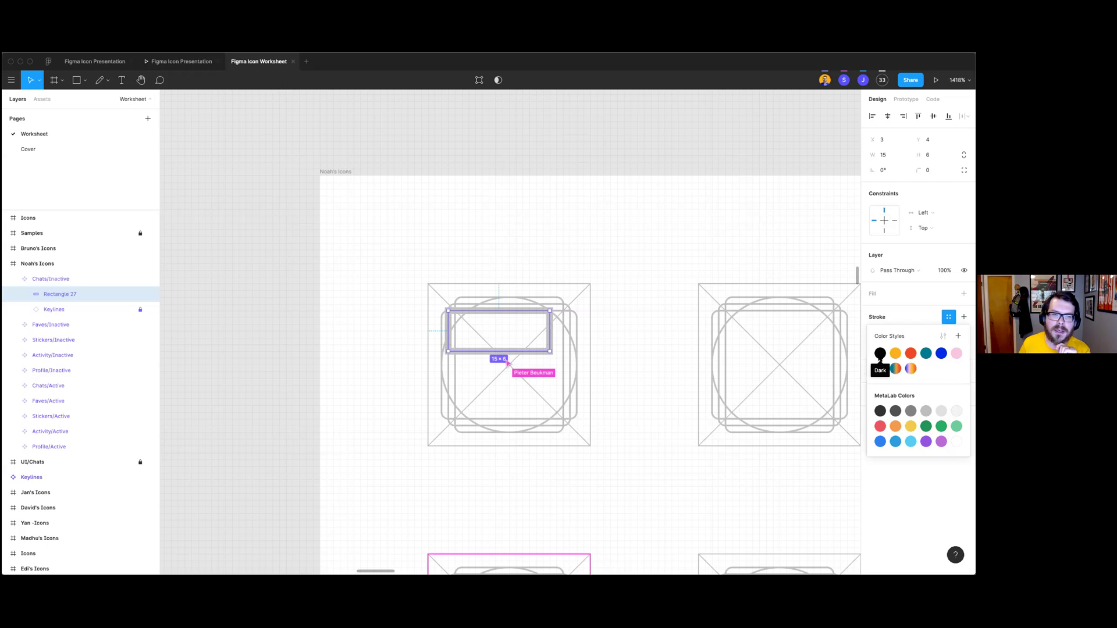
click(879, 354)
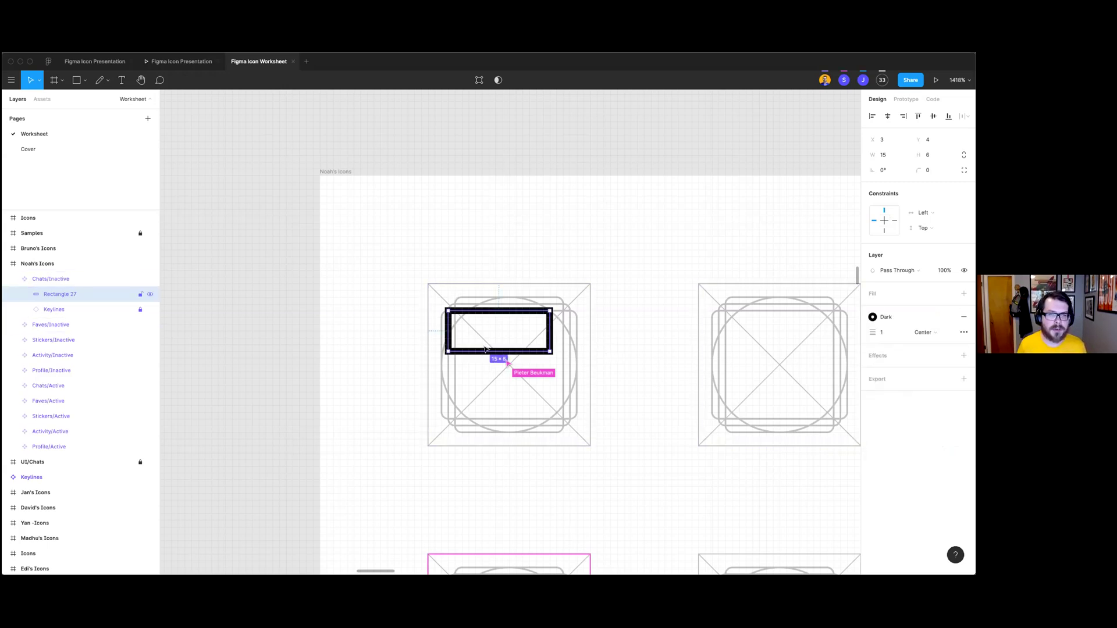
Step: Check the line weight of the sample icons, and set the rectangle's stroke width to 2
click(882, 330)
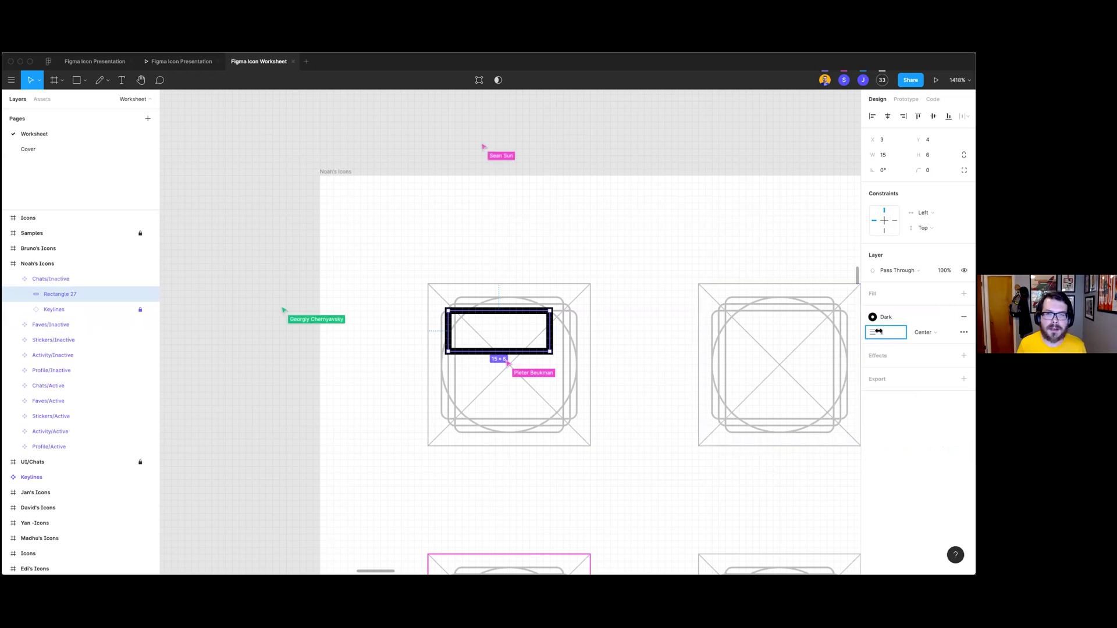
scroll(809, 322, up, 5)
scroll(807, 322, up, 2)
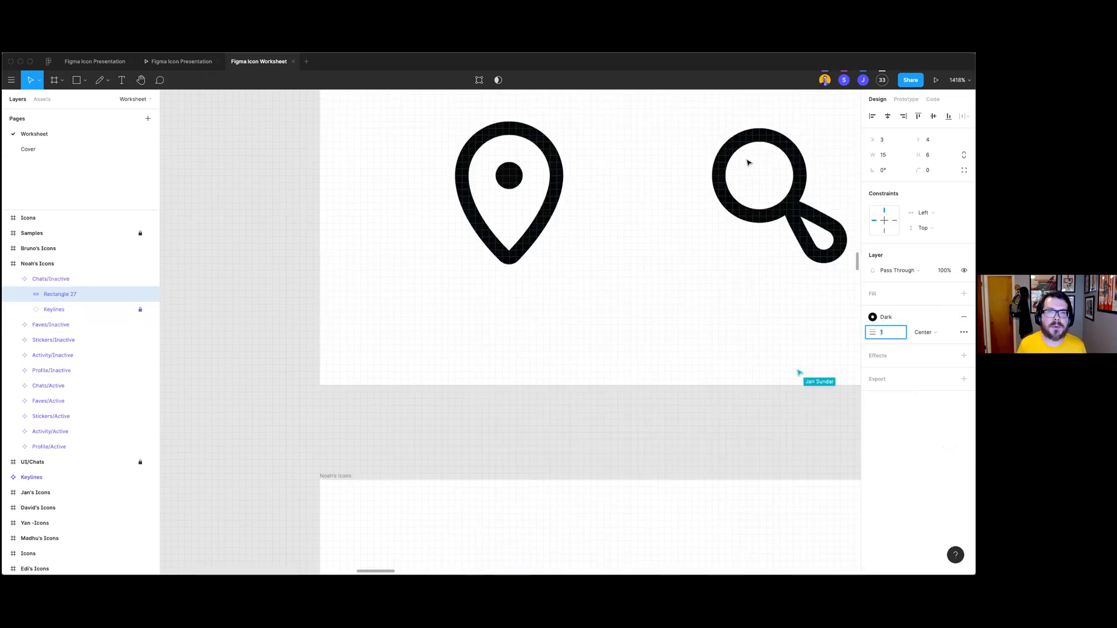
scroll(701, 371, down, 6)
text(2)
key(Return)
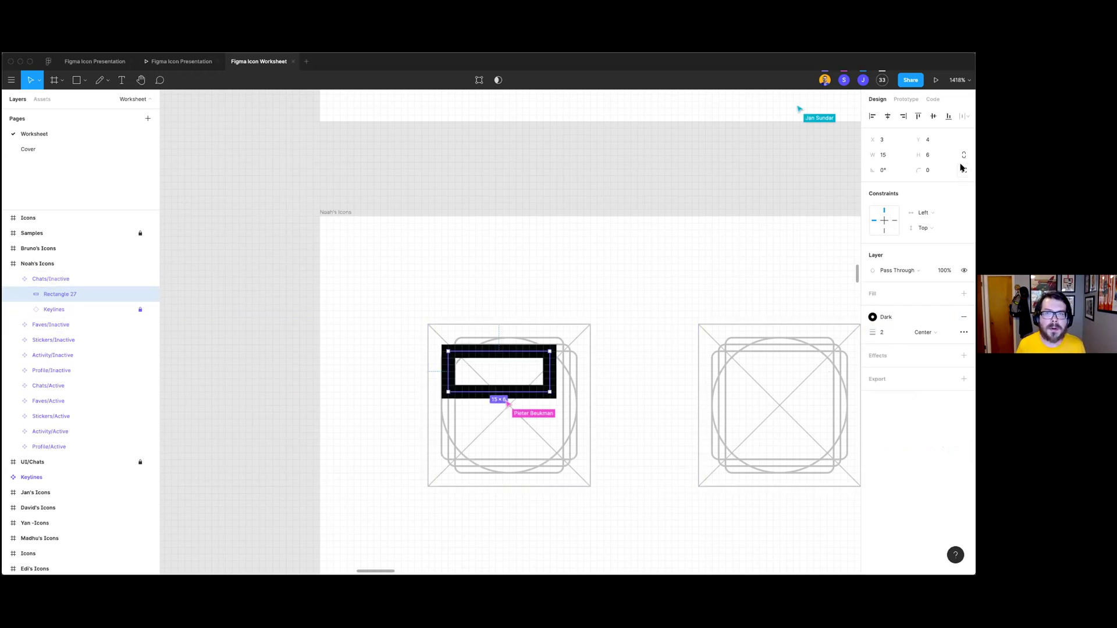
Step: Round the rectangle's corners with a radius of 8, and make it 8 high at Y 5
text(8)
key(Return)
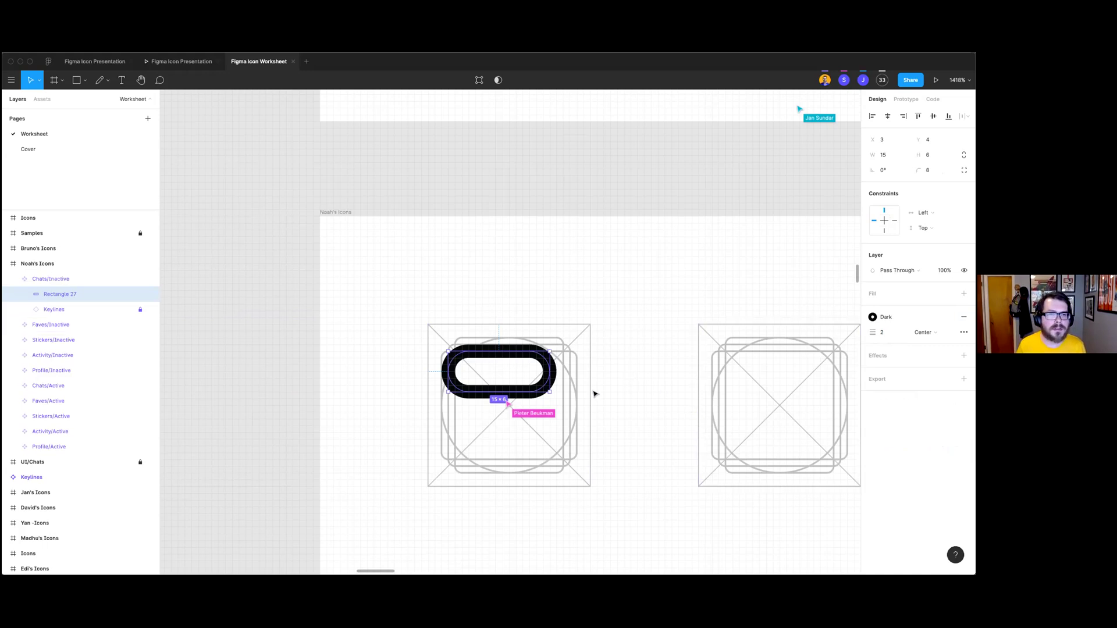
drag(485, 393, 507, 411)
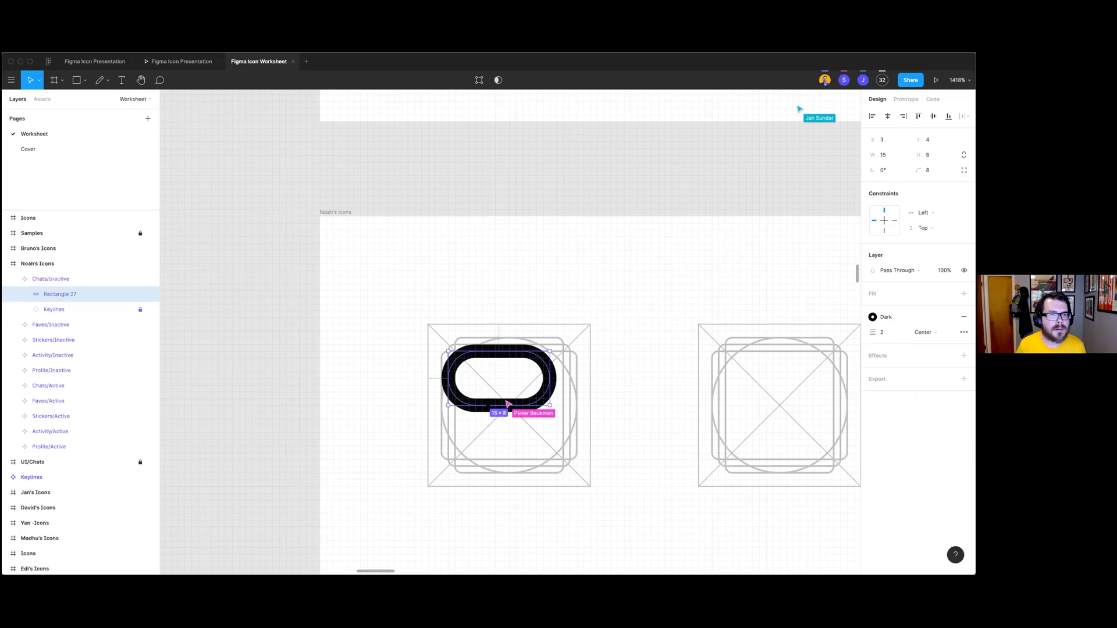
click(622, 396)
click(536, 406)
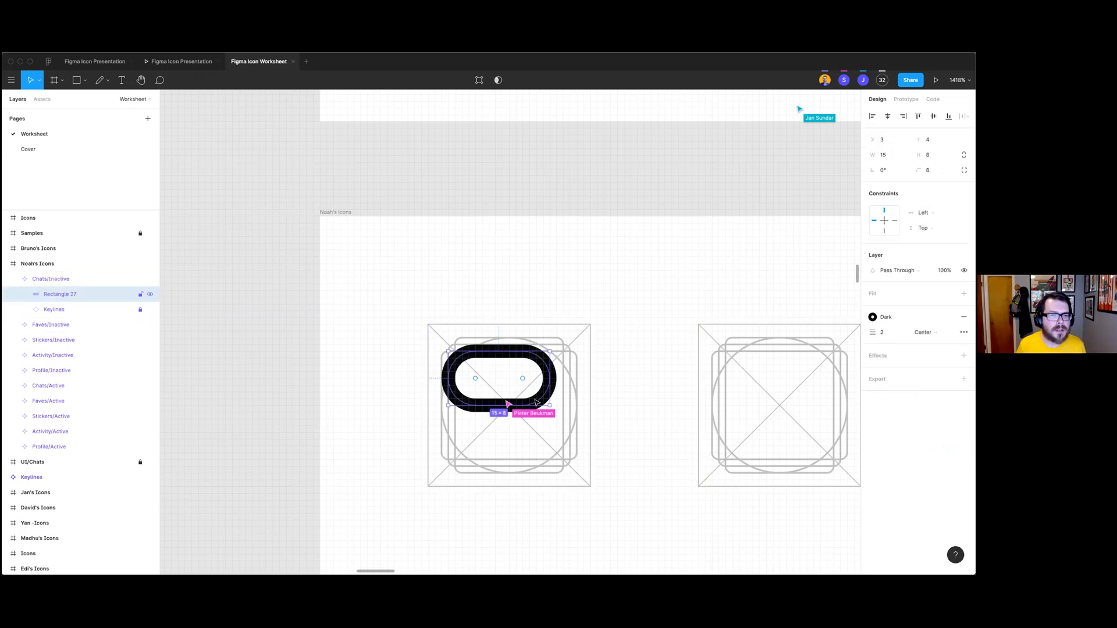
drag(535, 405, 537, 409)
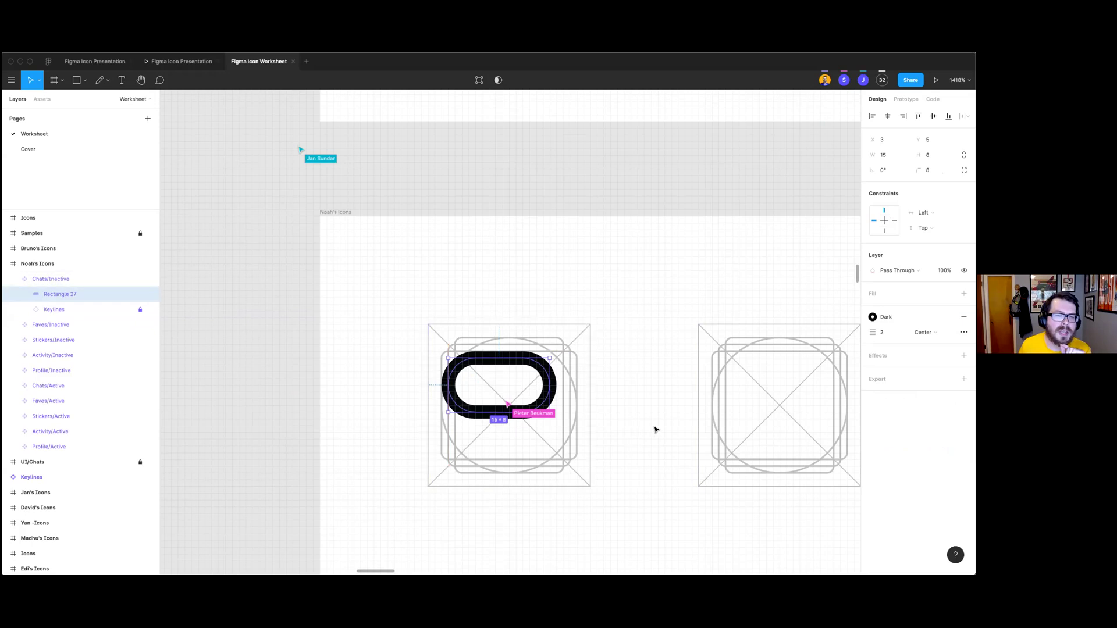
click(655, 429)
Step: Examine the gaps between overlapping shapes and the cut stroke ends in the sample icons, especially the stacked pictures and exit icons
ctrl+scroll(651, 399, down, 10)
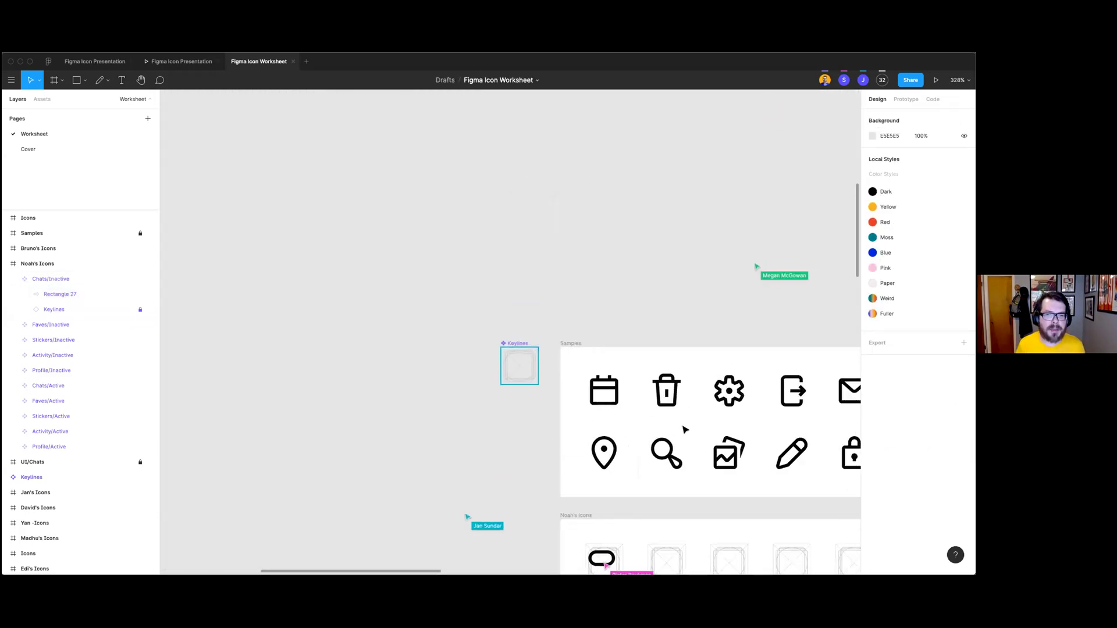
scroll(657, 431, right, 3)
ctrl+scroll(657, 431, up, 2)
ctrl+scroll(657, 431, up, 3)
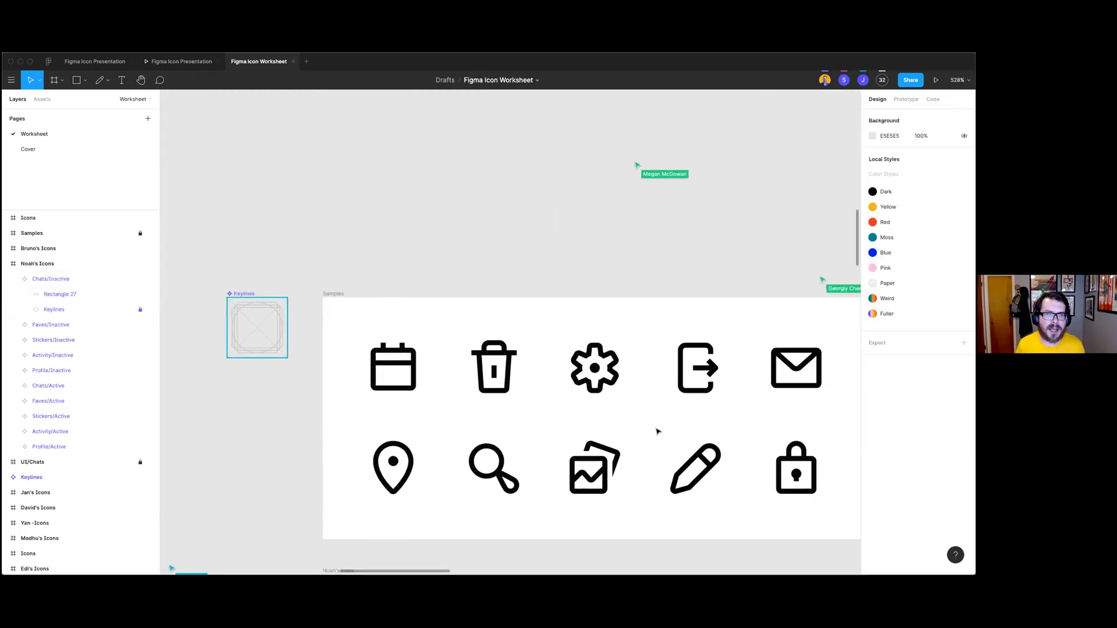
scroll(655, 427, down, 3)
scroll(650, 424, right, 2)
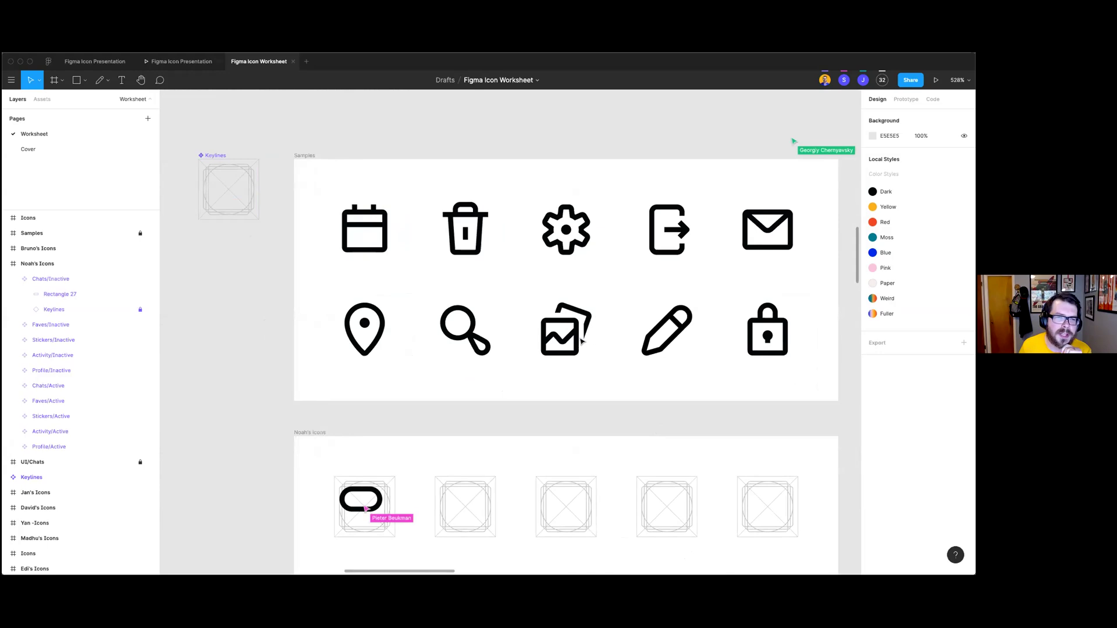
ctrl+scroll(581, 342, up, 12)
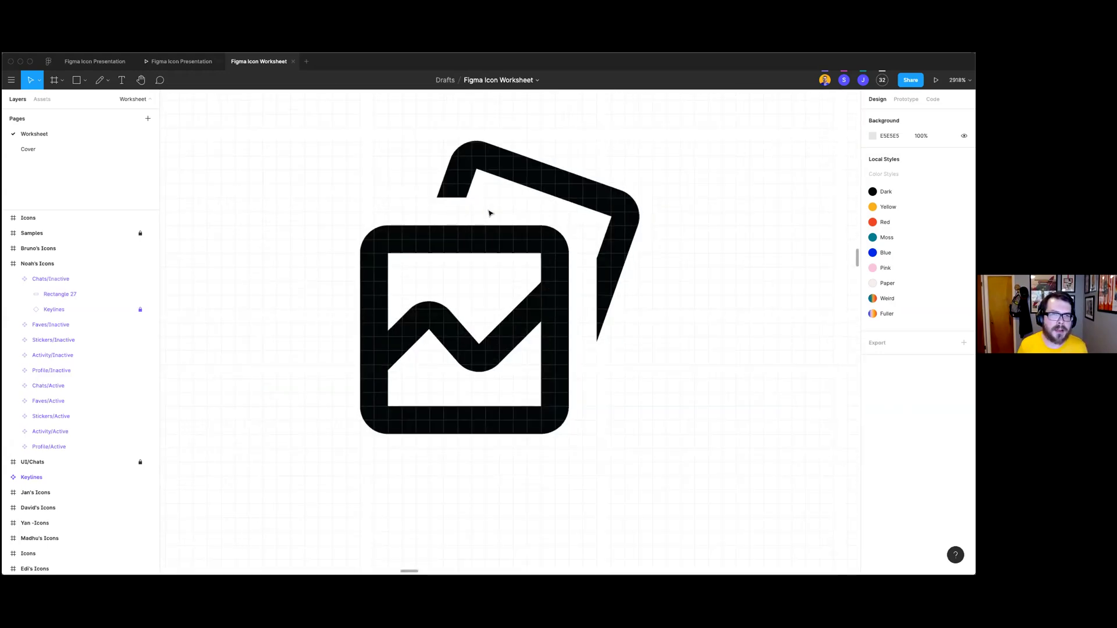
ctrl+scroll(669, 361, down, 15)
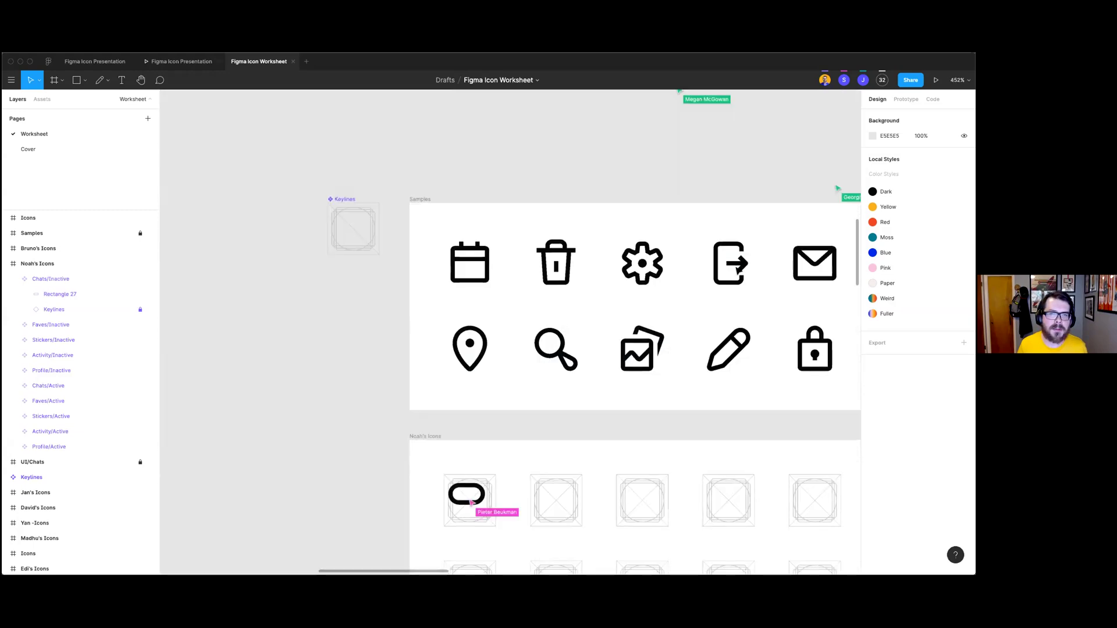
ctrl+scroll(739, 269, up, 5)
ctrl+scroll(740, 267, up, 4)
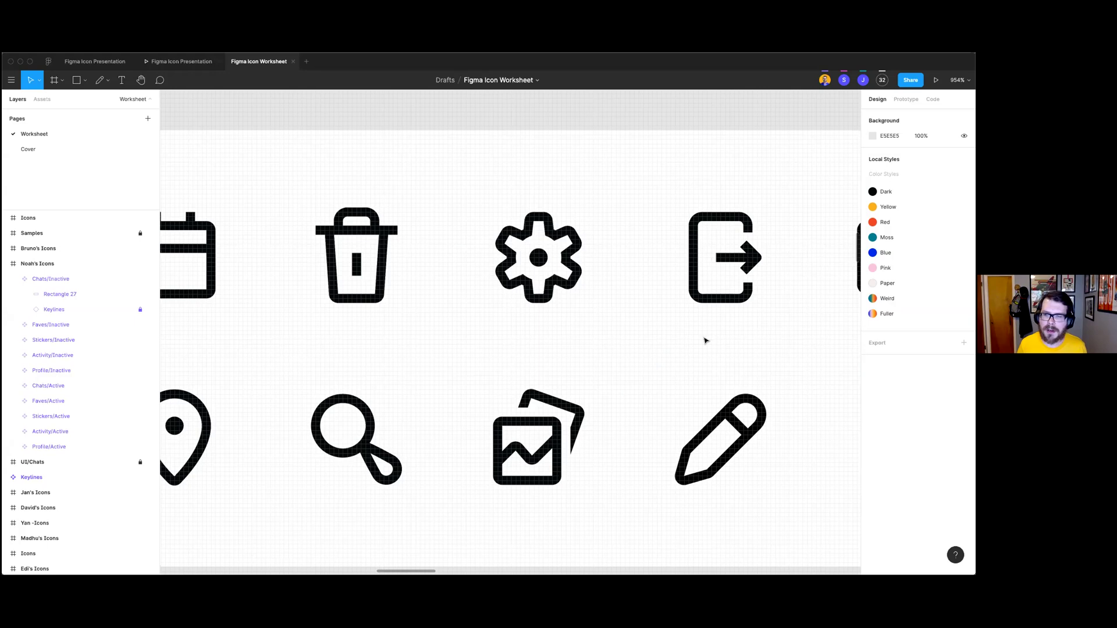
scroll(705, 340, right, 2)
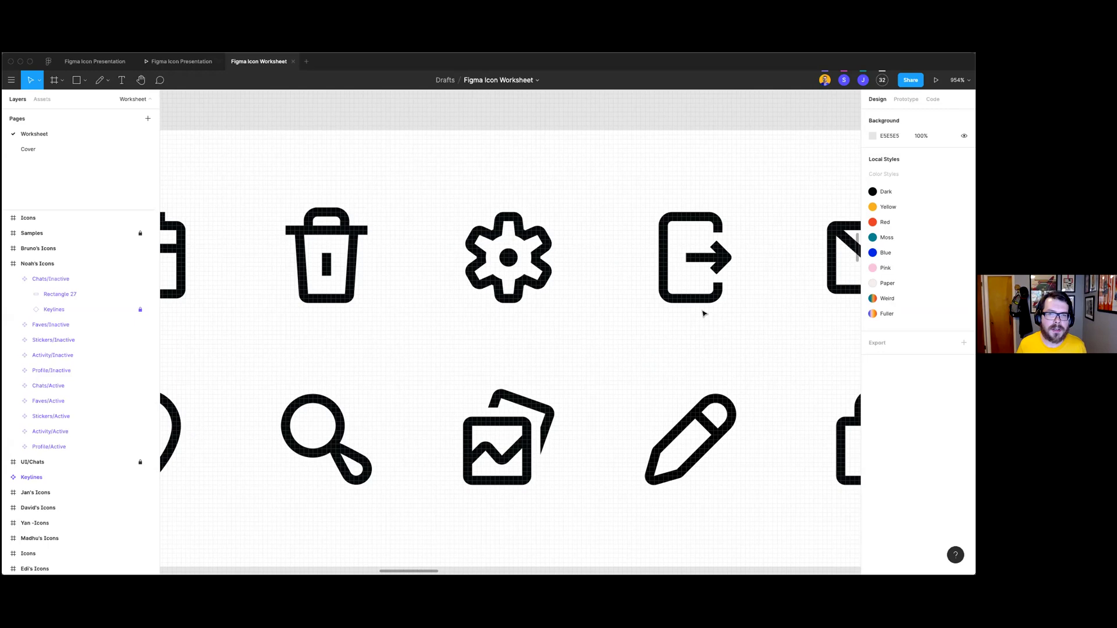
scroll(698, 290, right, 3)
scroll(688, 251, up, 5)
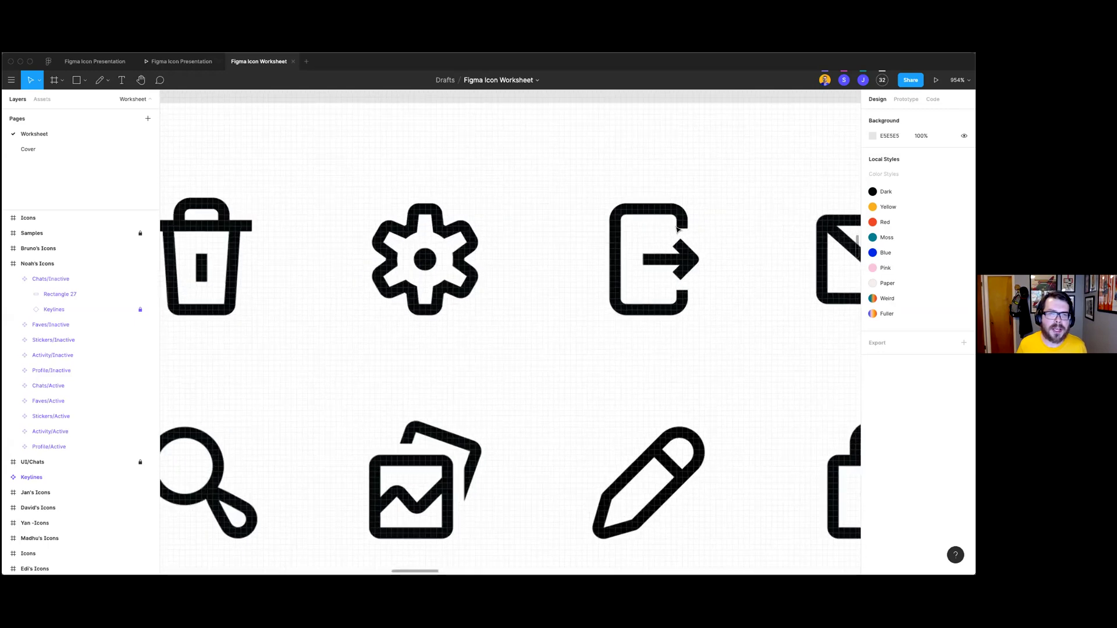
scroll(687, 303, down, 6)
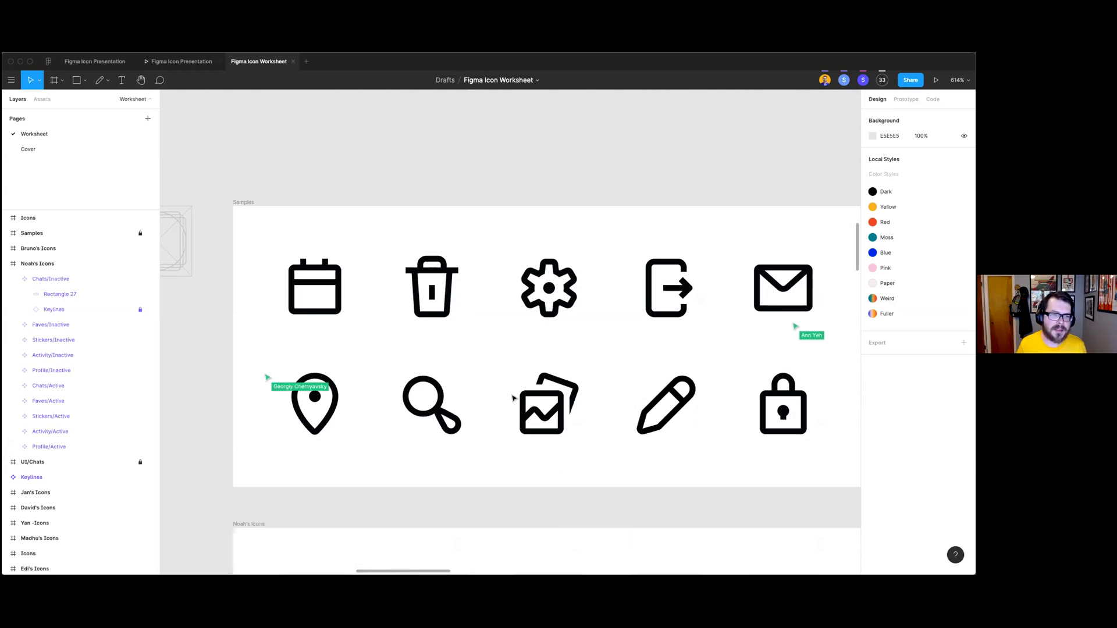
scroll(518, 399, right, 4)
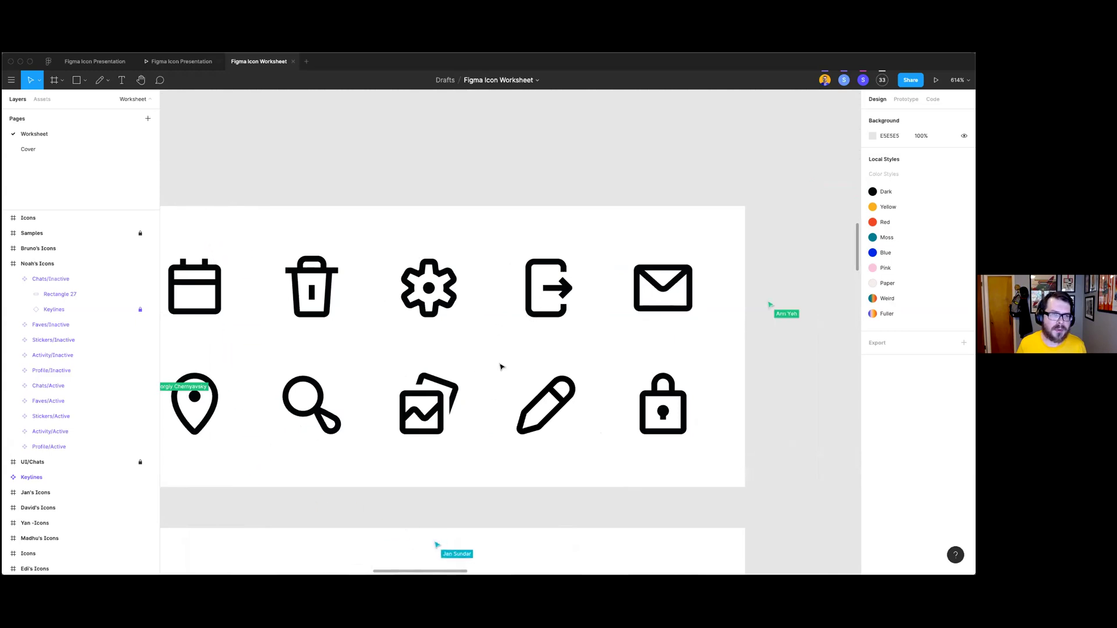
scroll(458, 408, left, 6)
scroll(458, 409, left, 1)
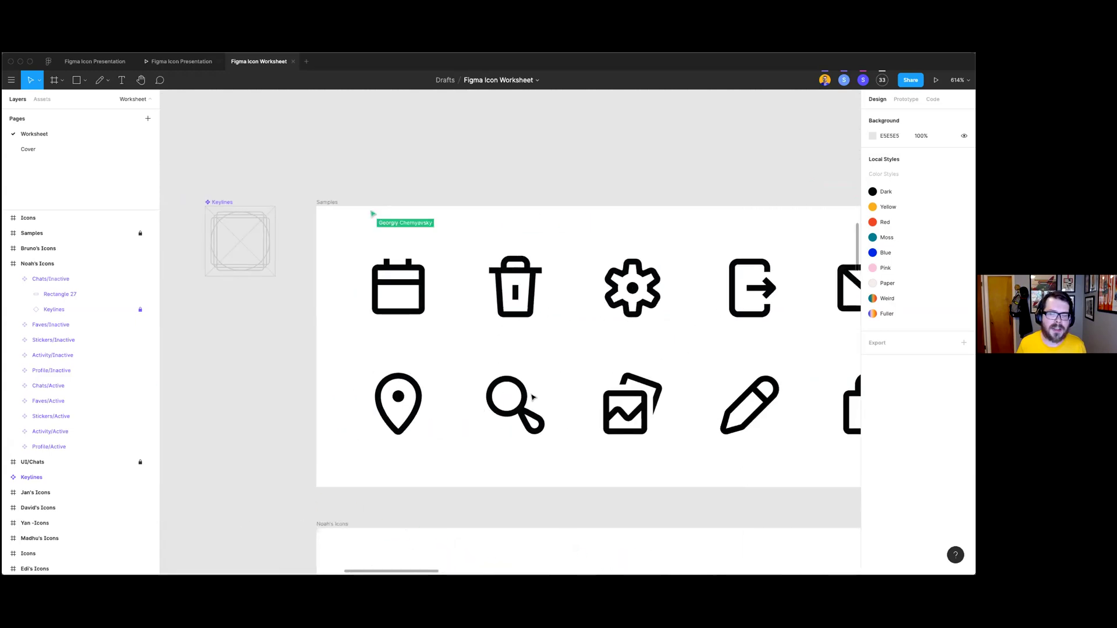
Step: Duplicate the rounded rectangle in Chats/Inactive and place the copy diagonally below the original at X 7, Y 12
scroll(524, 401, down, 10)
scroll(465, 390, left, 5)
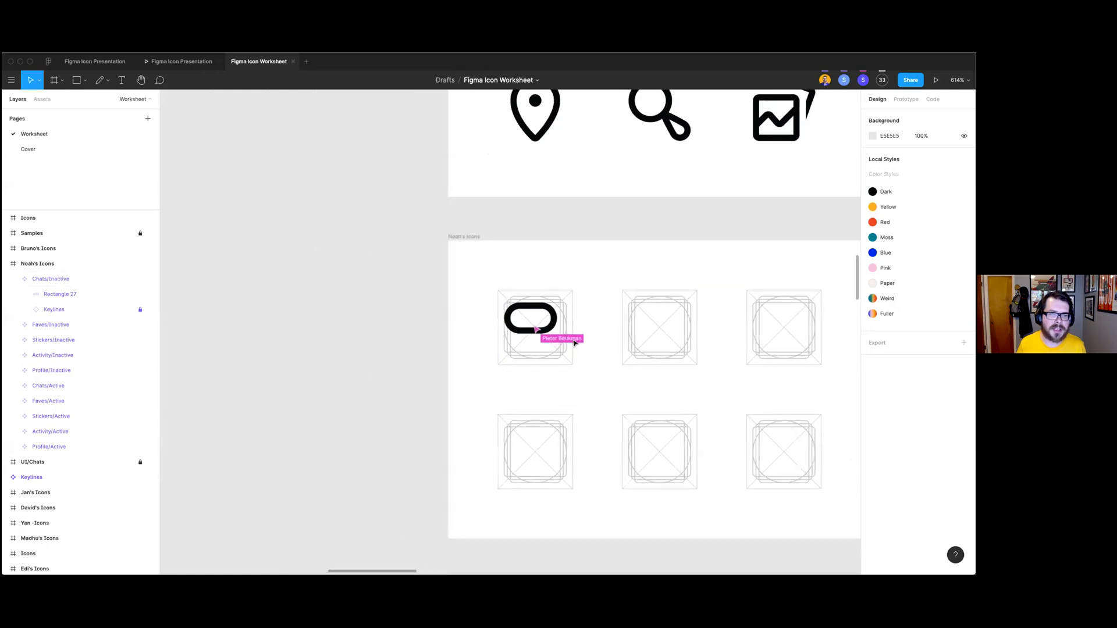
scroll(575, 344, up, 3)
scroll(534, 319, up, 2)
drag(537, 321, 552, 351)
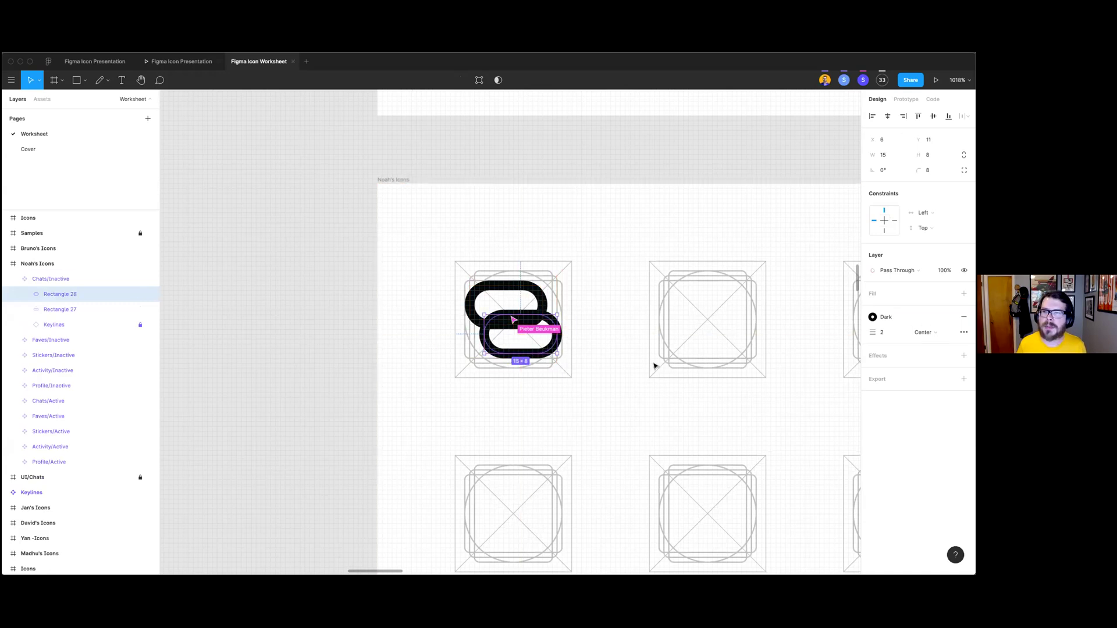
key(Down)
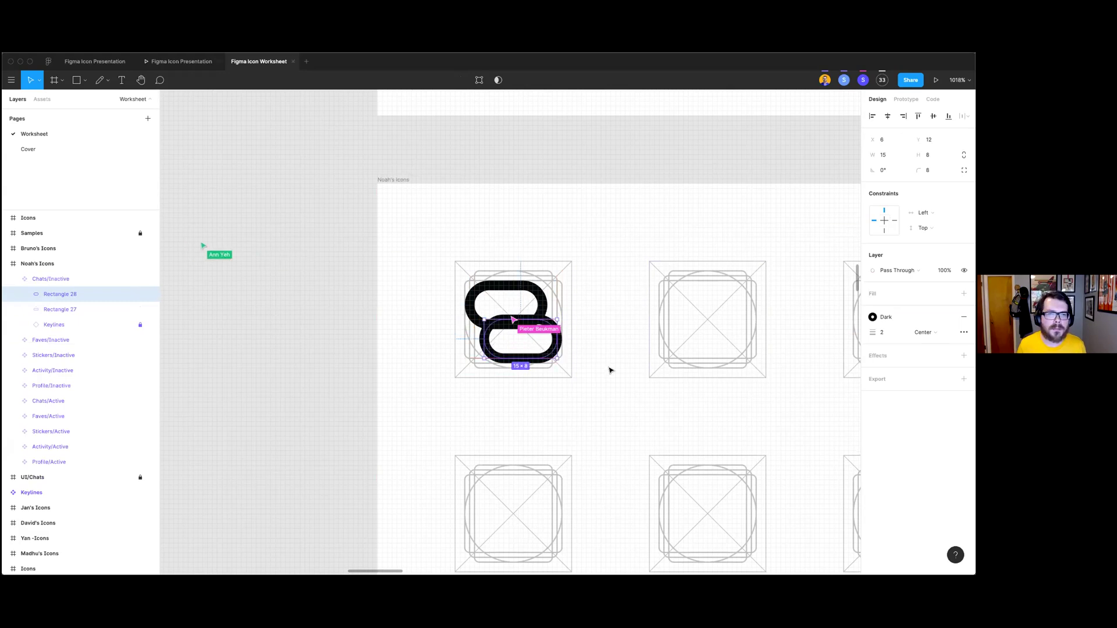
key(Right)
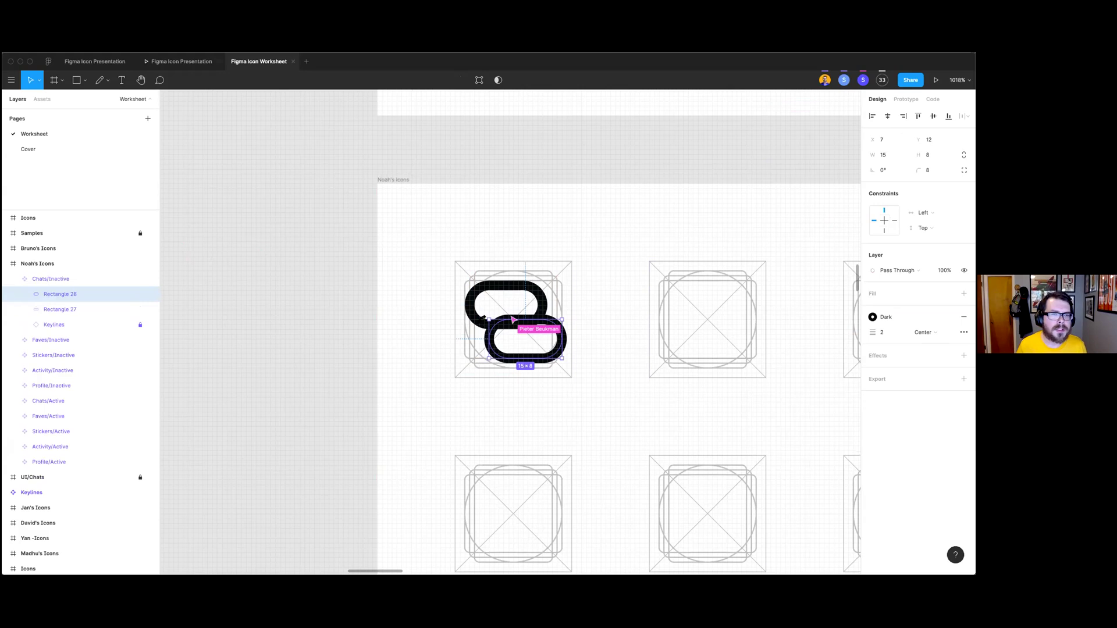
Step: Shift the upper rounded rectangle sideways to X 2, leaving it at Y 5
click(477, 319)
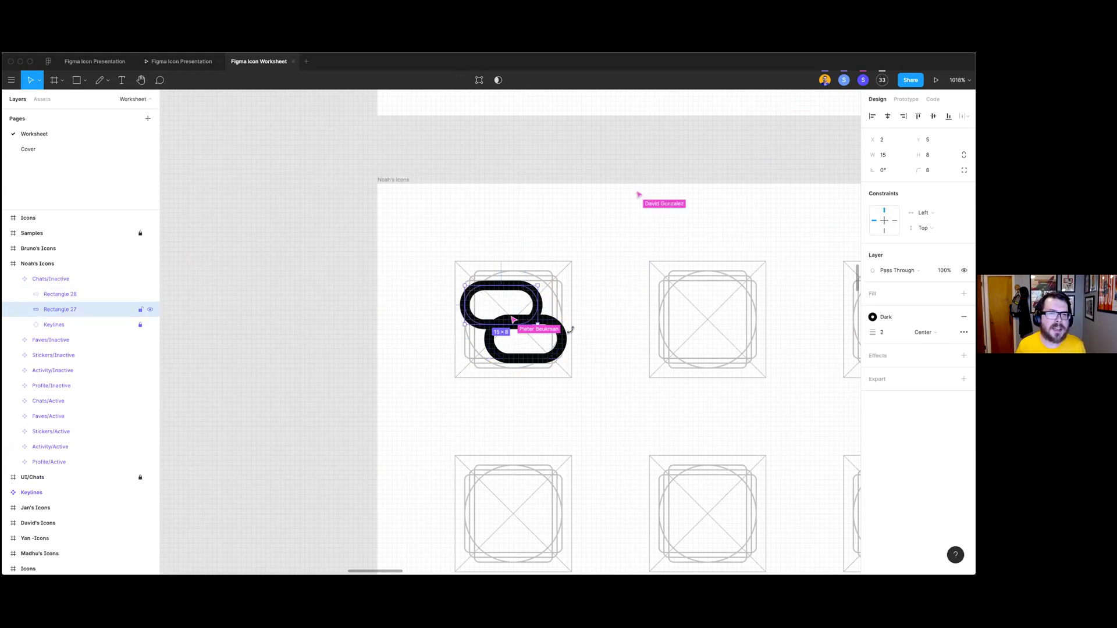
key(Escape)
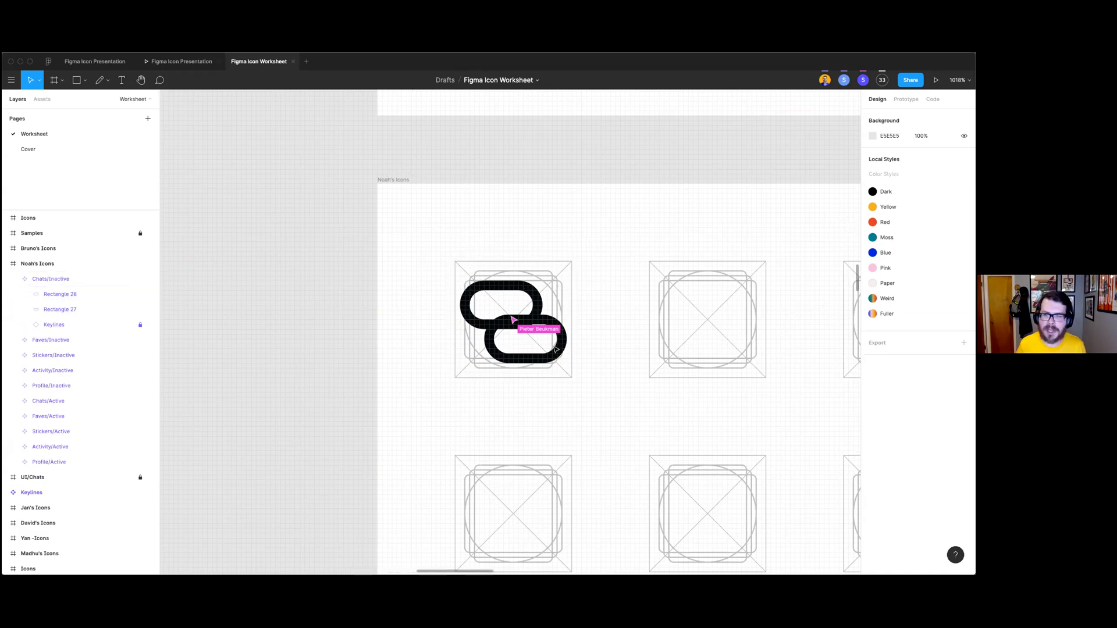
scroll(480, 327, up, 1)
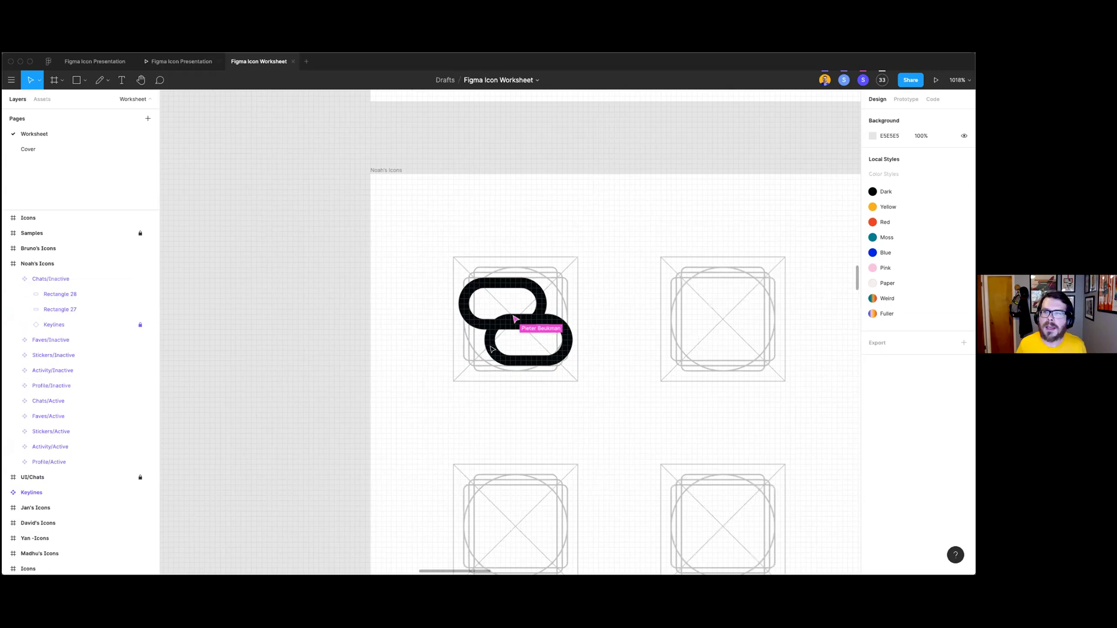
scroll(491, 349, up, 1)
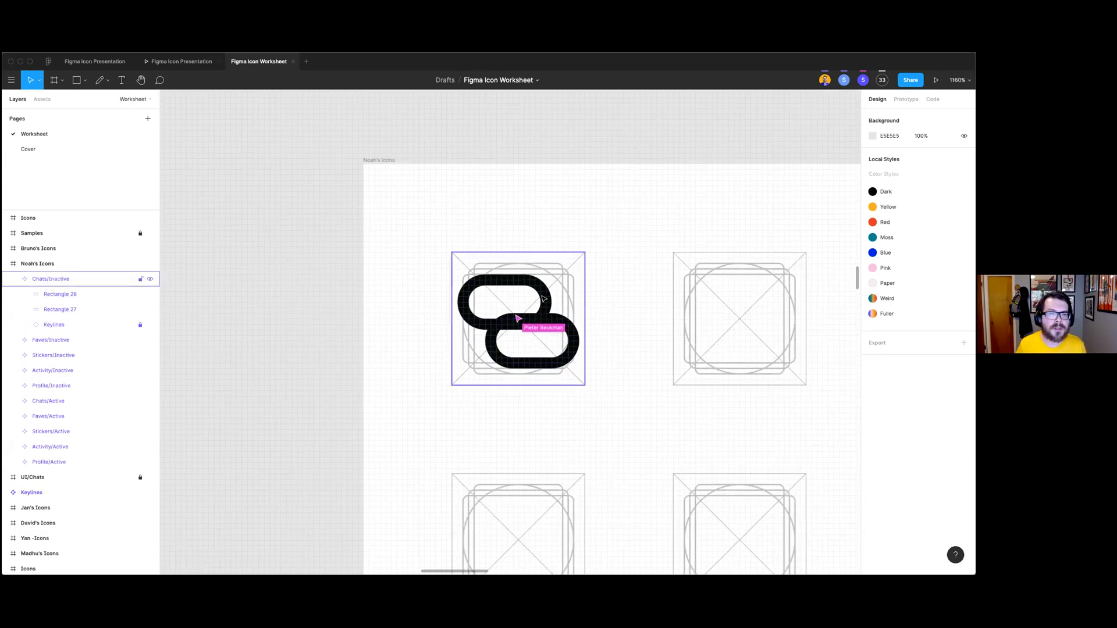
Step: Duplicate the upper rounded rectangle in place, enlarge the copy from its center to 19 × 12, and swap its stroke for a fill
super+click(518, 319)
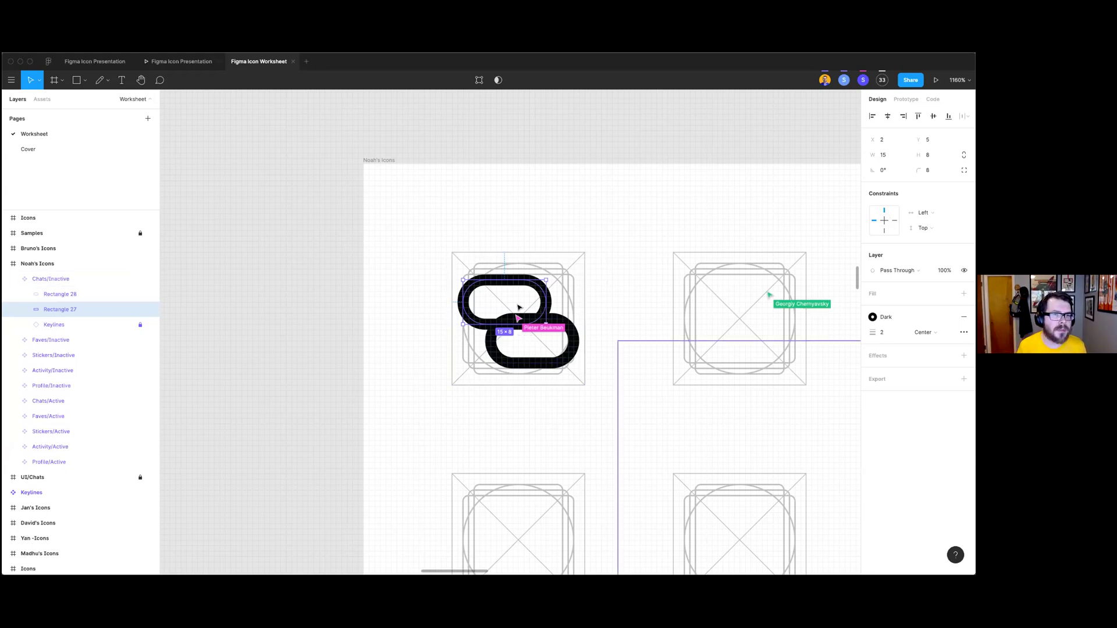
key(ctrl+v)
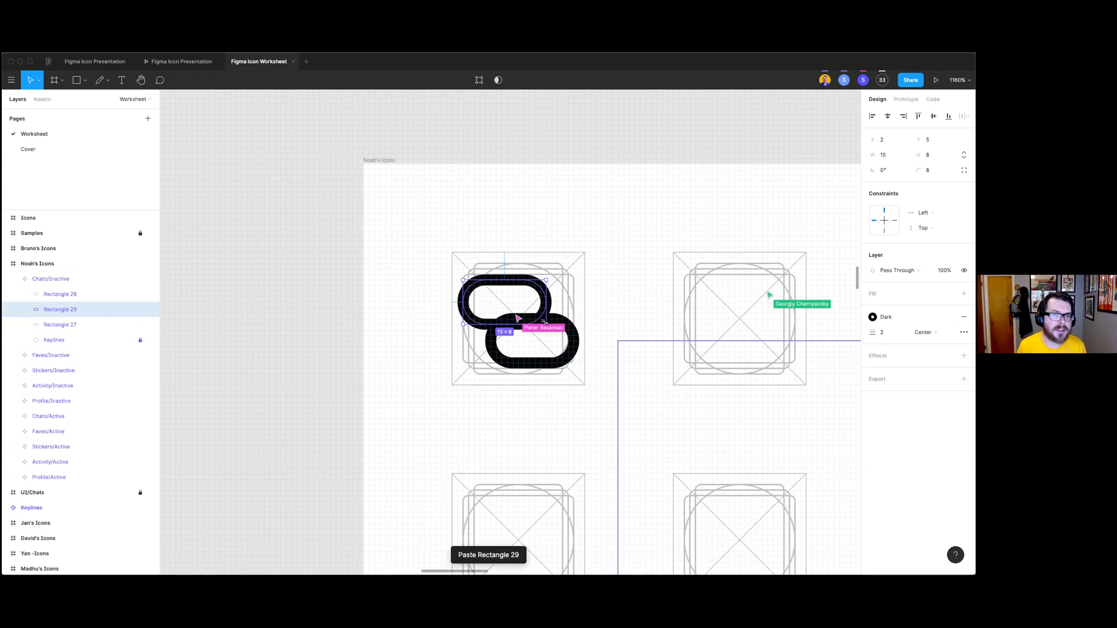
drag(508, 324, 555, 305)
key(shift+x)
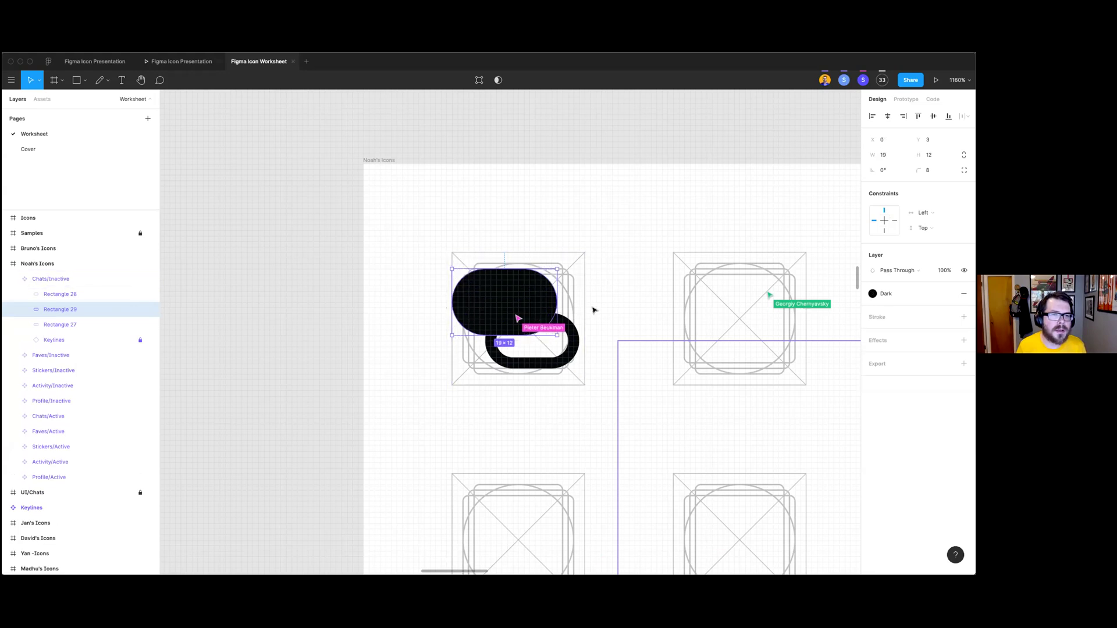
Step: Enlarge the filled shape from its center to 21 × 14 and set its corner radius to 16
key(super+y)
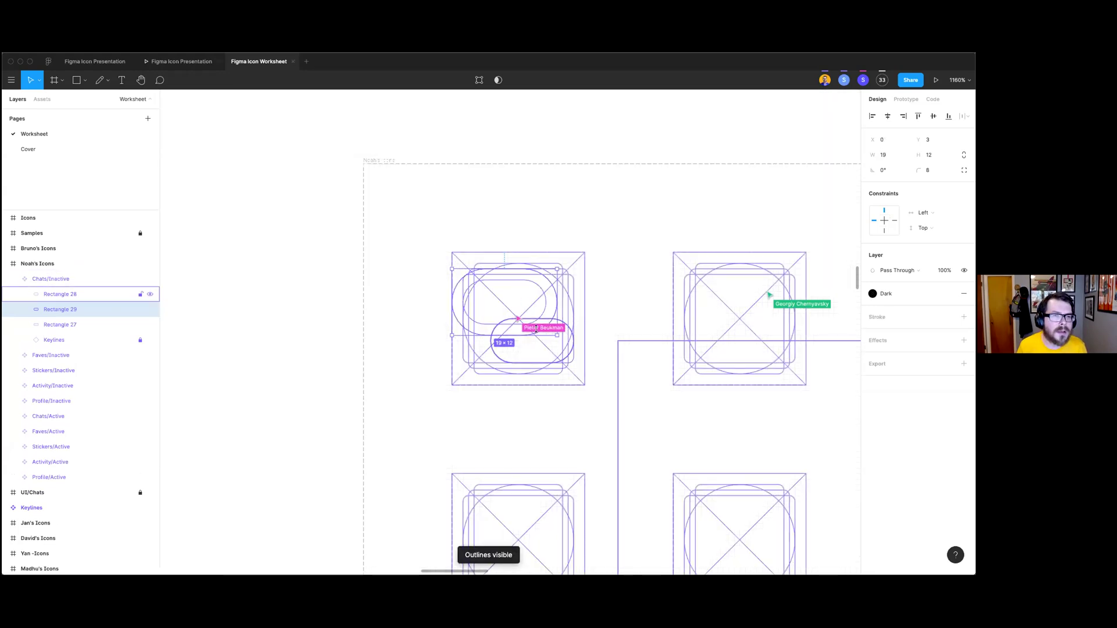
key(super+y)
drag(511, 336, 511, 340)
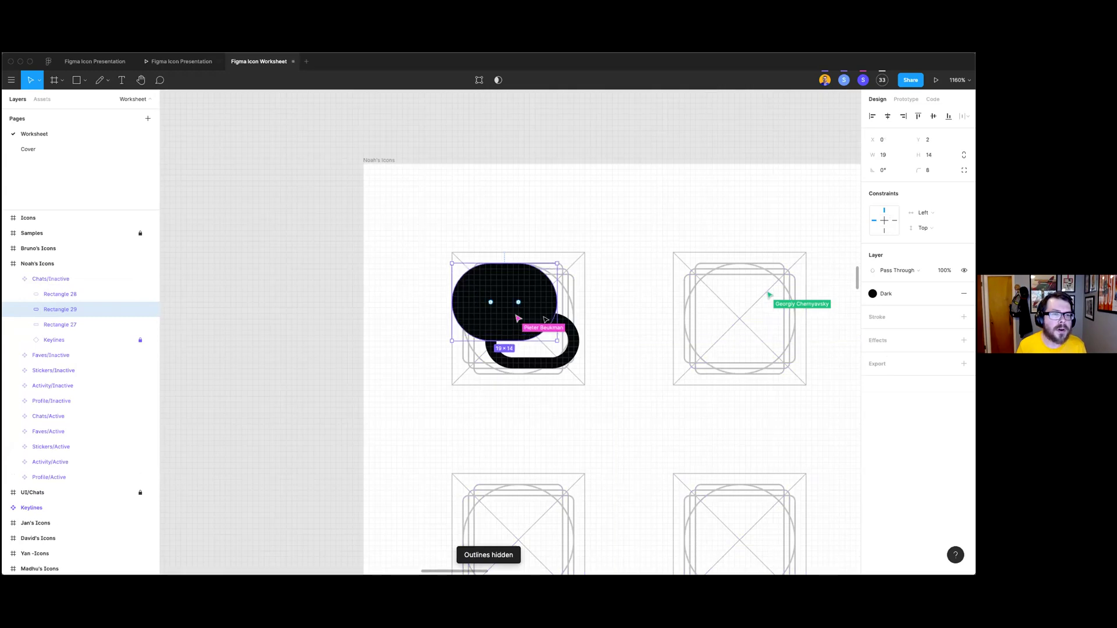
drag(557, 305, 562, 305)
click(925, 170)
text(16)
key(Return)
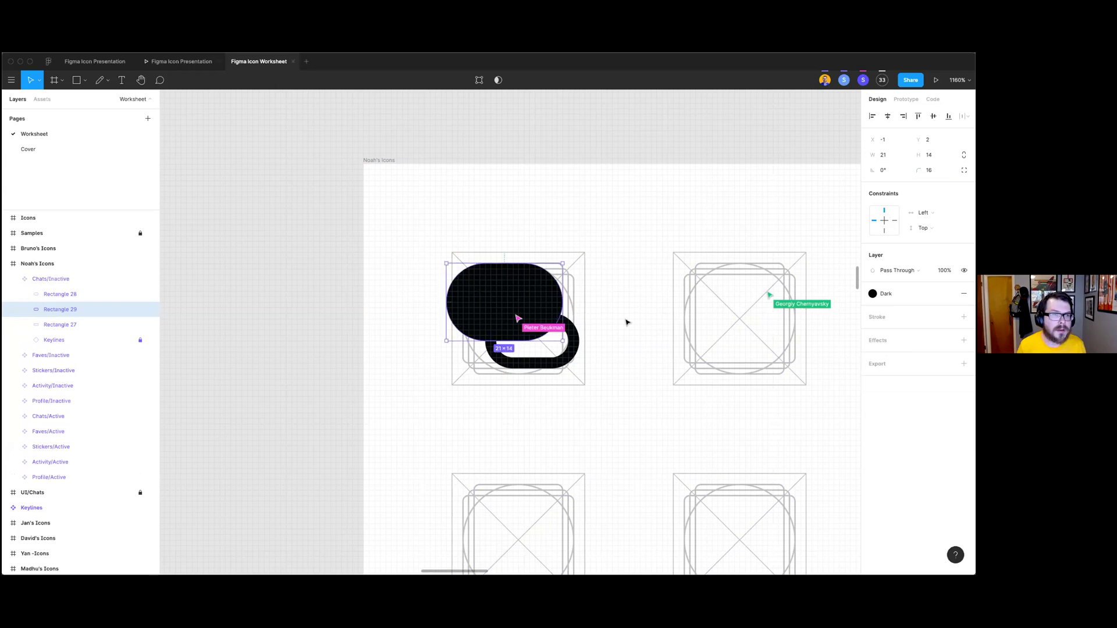
Step: Reorder the filled shape above the lower rounded rectangle and subtract it from that rectangle to cut a gap between the bubbles
drag(130, 311, 102, 294)
shift+click(64, 309)
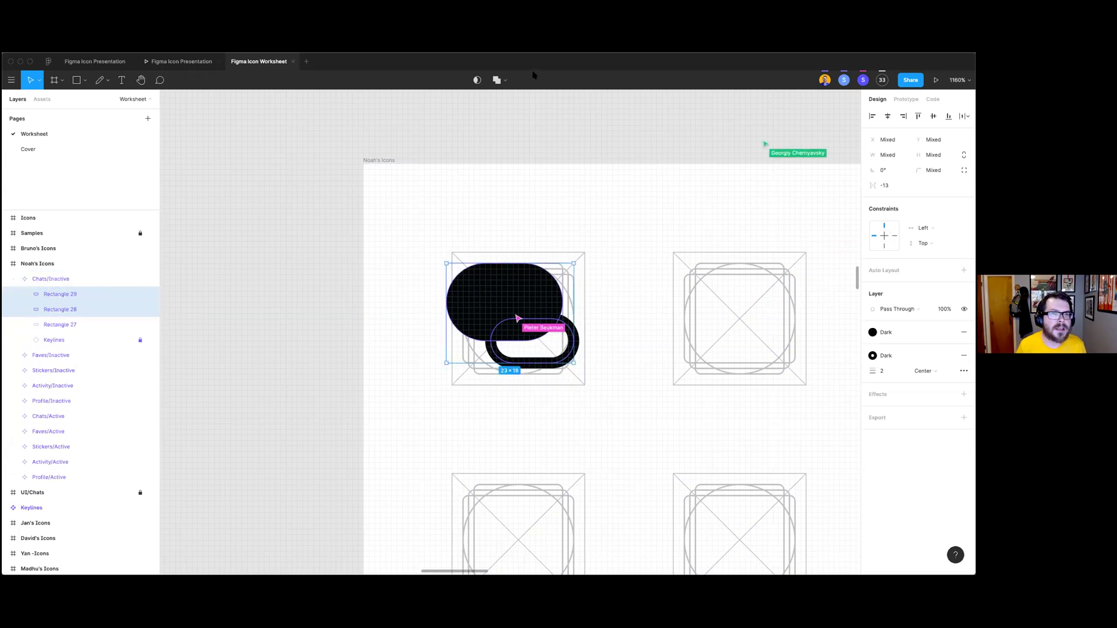
click(499, 80)
click(498, 113)
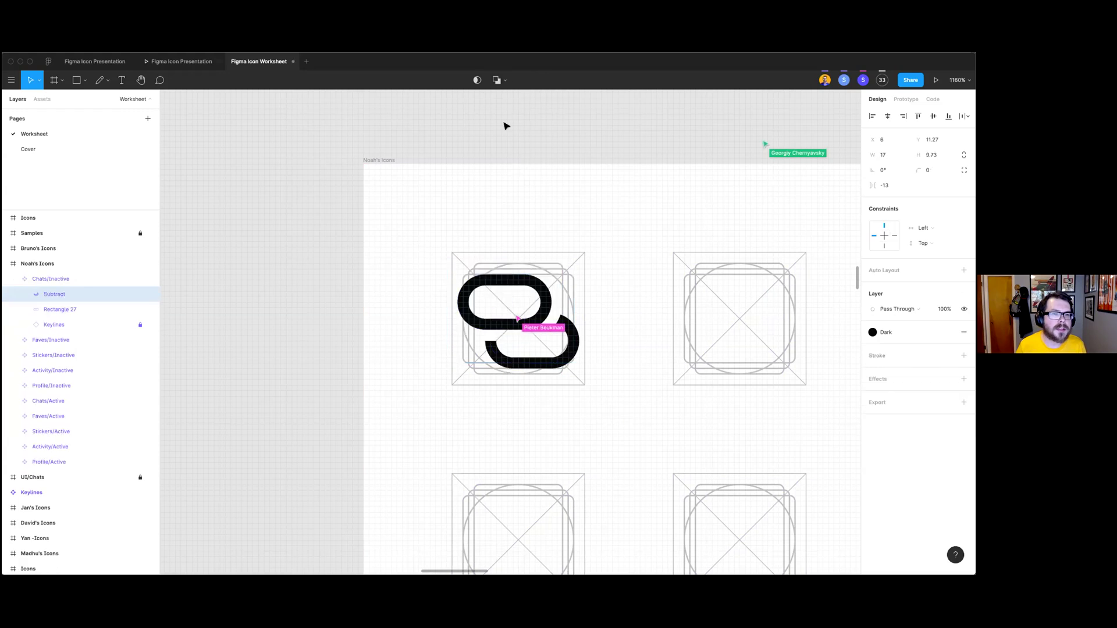
click(633, 225)
Step: Hide the Keylines layer inside the Chats/Inactive component to compare the bare icon with the samples
scroll(651, 334, right, 2)
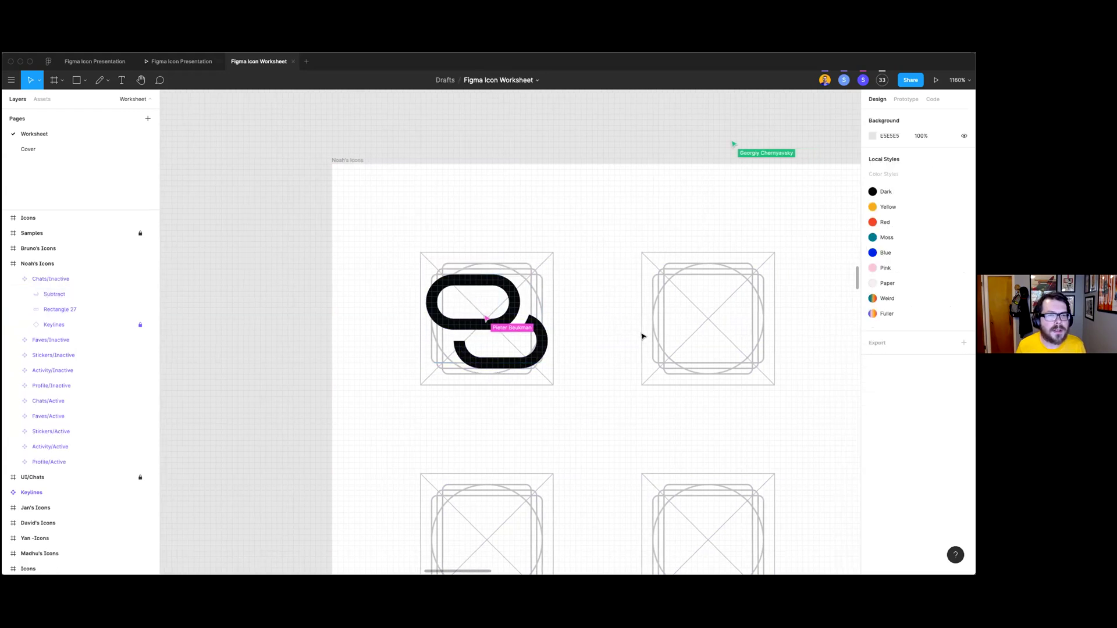
click(466, 320)
click(580, 357)
scroll(580, 358, down, 6)
scroll(583, 357, up, 3)
click(516, 314)
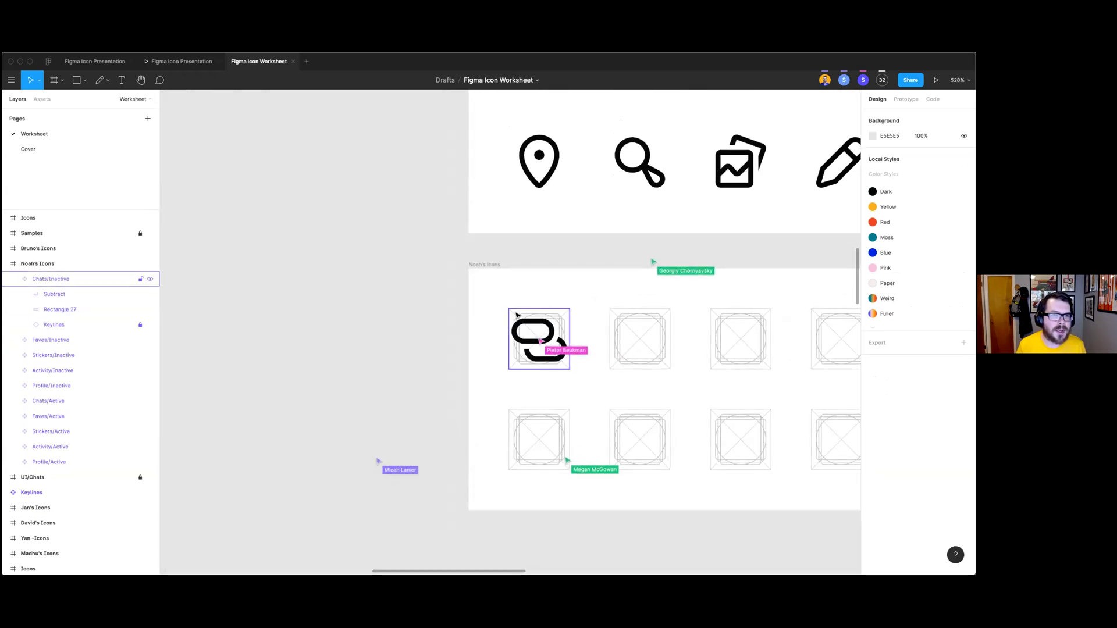
click(516, 315)
click(150, 325)
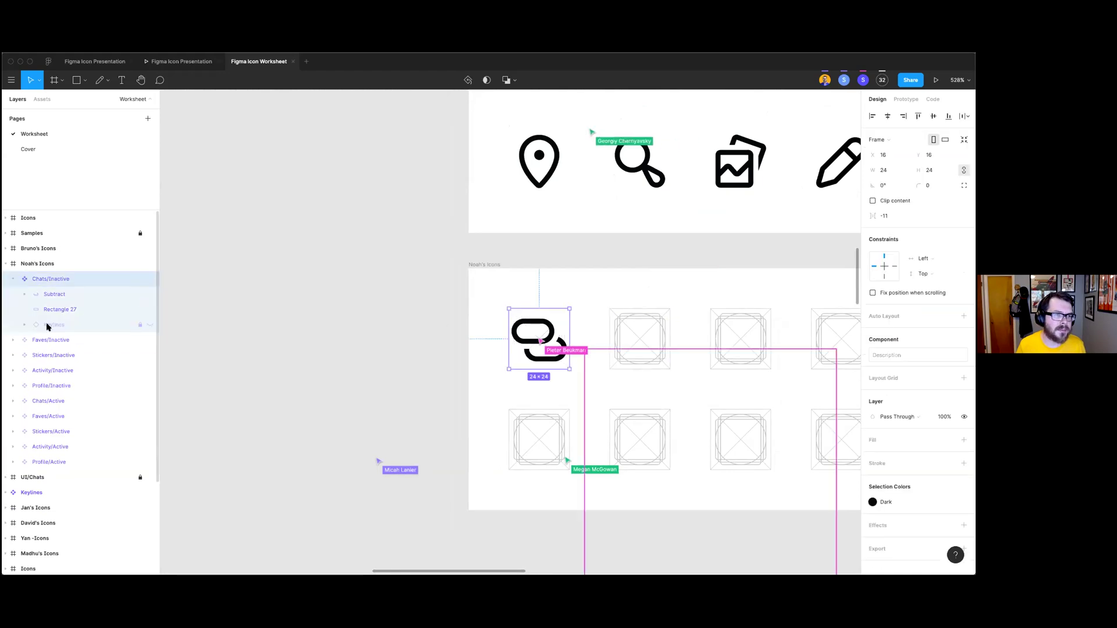
click(469, 361)
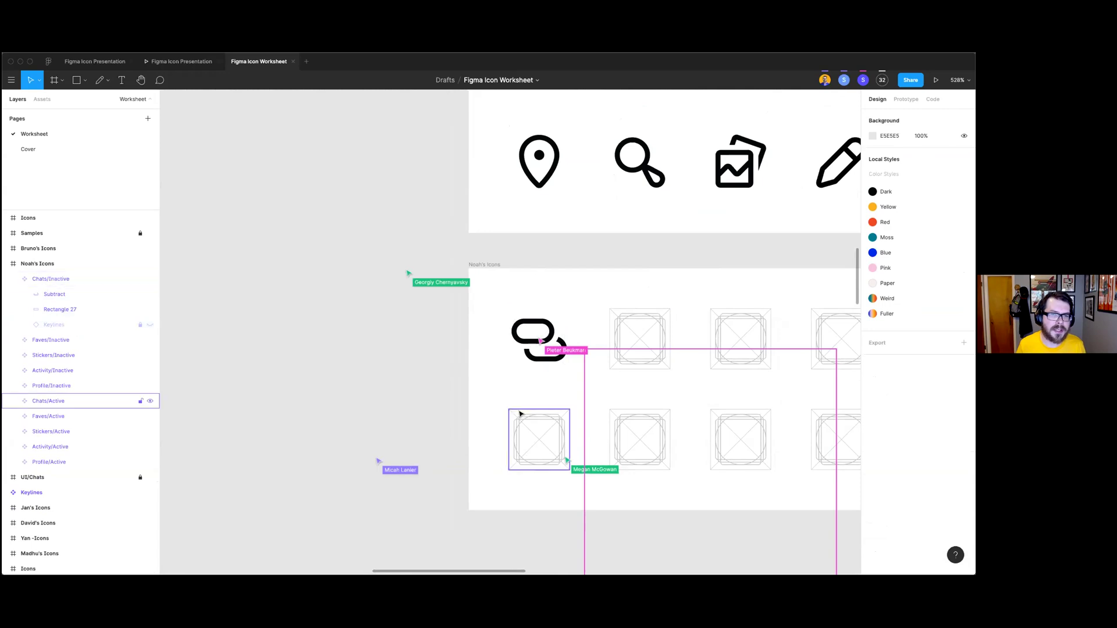
Step: Examine how the Chats icon looks in the tab bar of the UI/Chats mockup beside the message bubbles
scroll(519, 415, right, 8)
scroll(519, 414, right, 3)
scroll(524, 413, down, 5)
scroll(512, 430, up, 5)
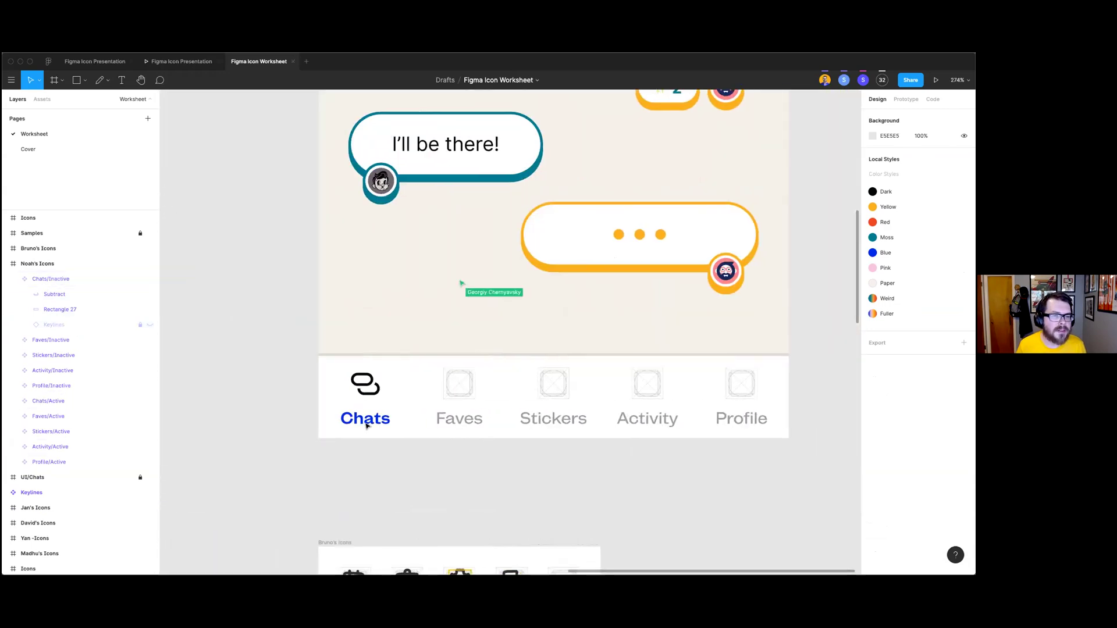
scroll(367, 425, down, 2)
scroll(407, 442, up, 4)
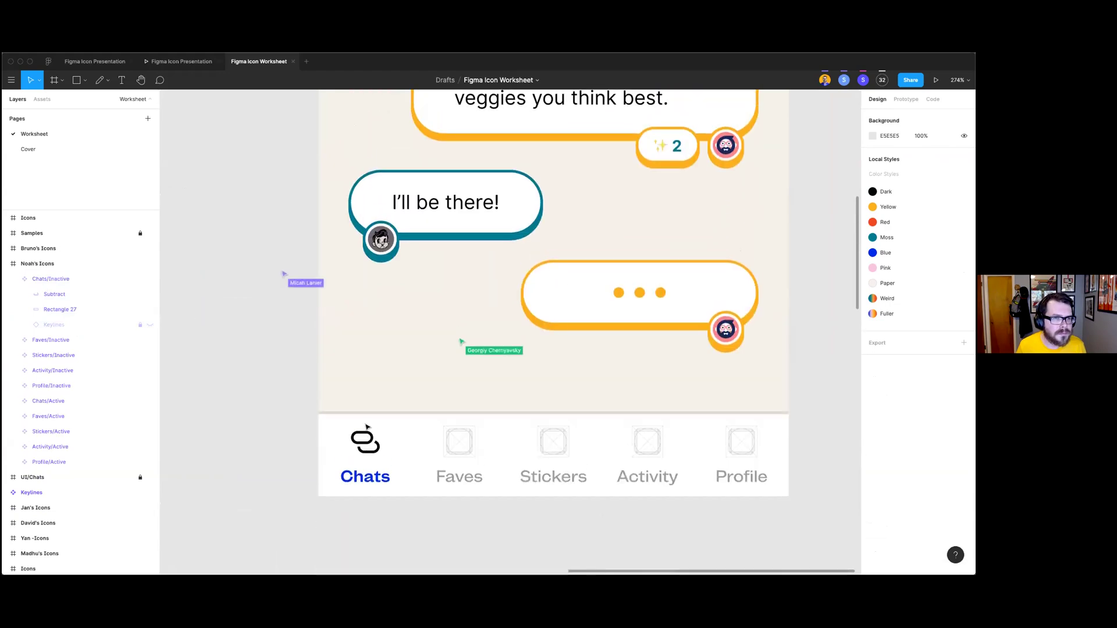
scroll(455, 461, down, 3)
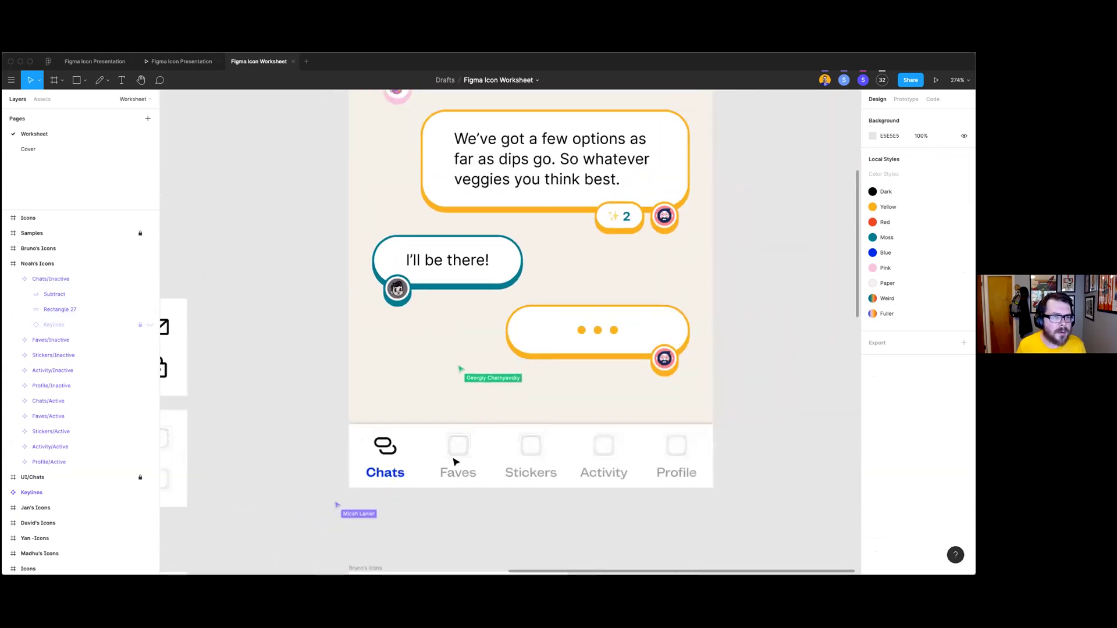
scroll(455, 462, up, 5)
scroll(455, 463, up, 2)
scroll(455, 462, down, 4)
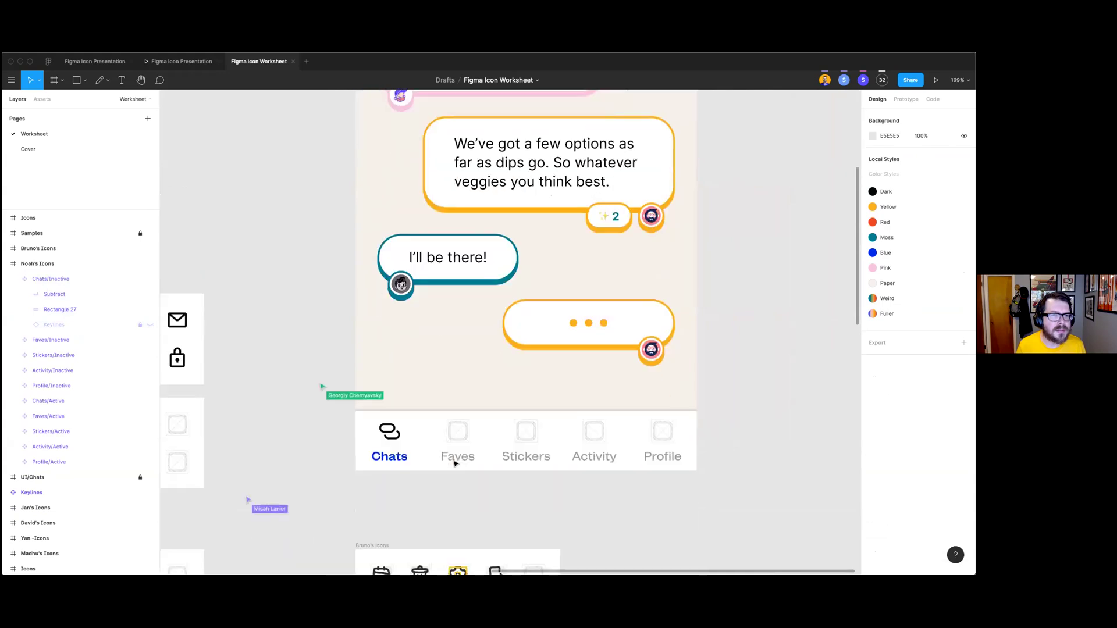
scroll(454, 461, up, 1)
scroll(402, 446, up, 4)
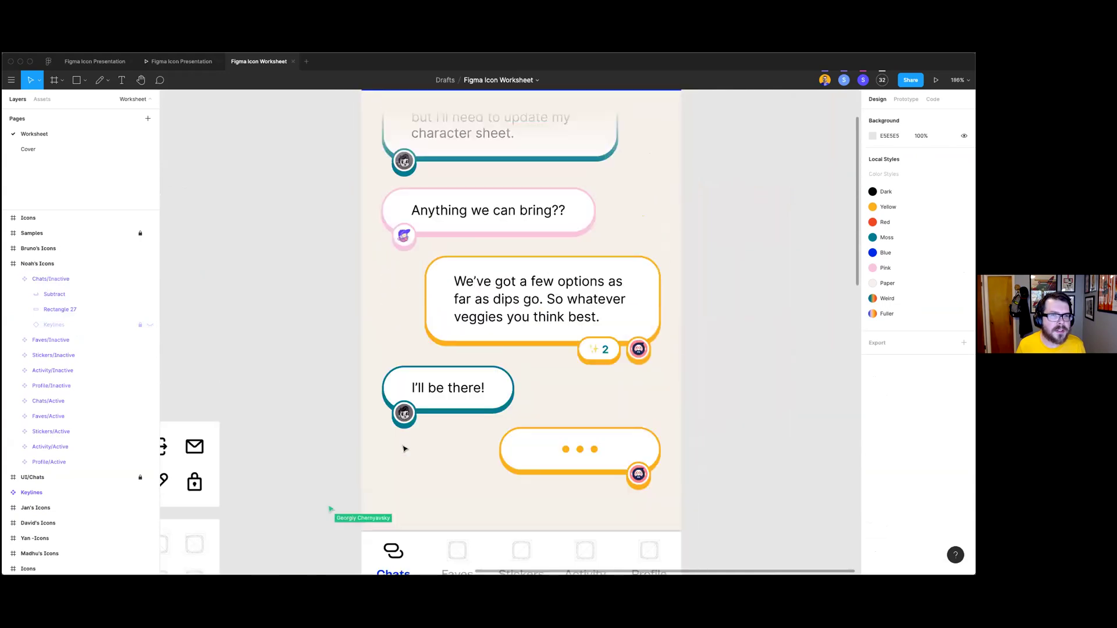
scroll(404, 448, down, 4)
scroll(390, 462, left, 3)
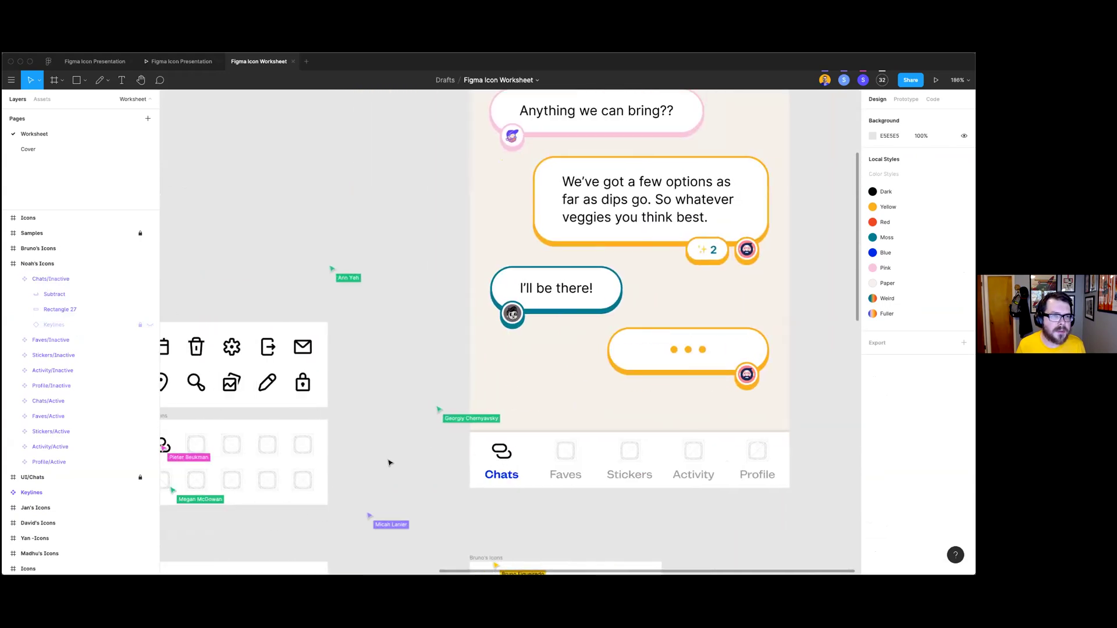
Step: Inspect the Chats tab icon's overlapping bubbles and gap up close, then at reduced size within the mockup
scroll(497, 456, up, 10)
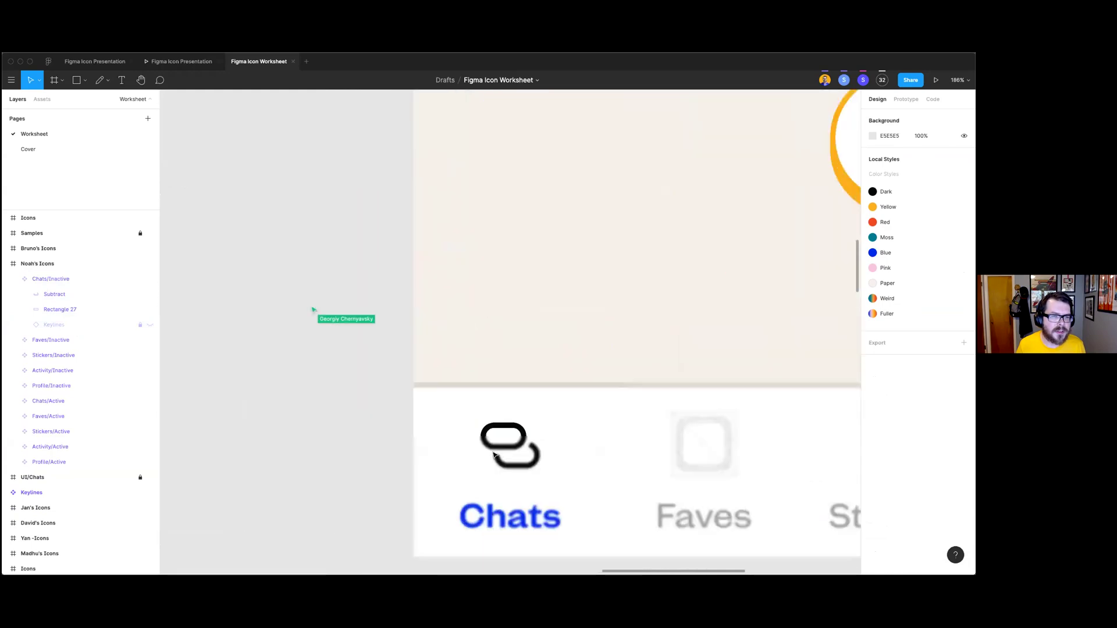
scroll(477, 437, up, 4)
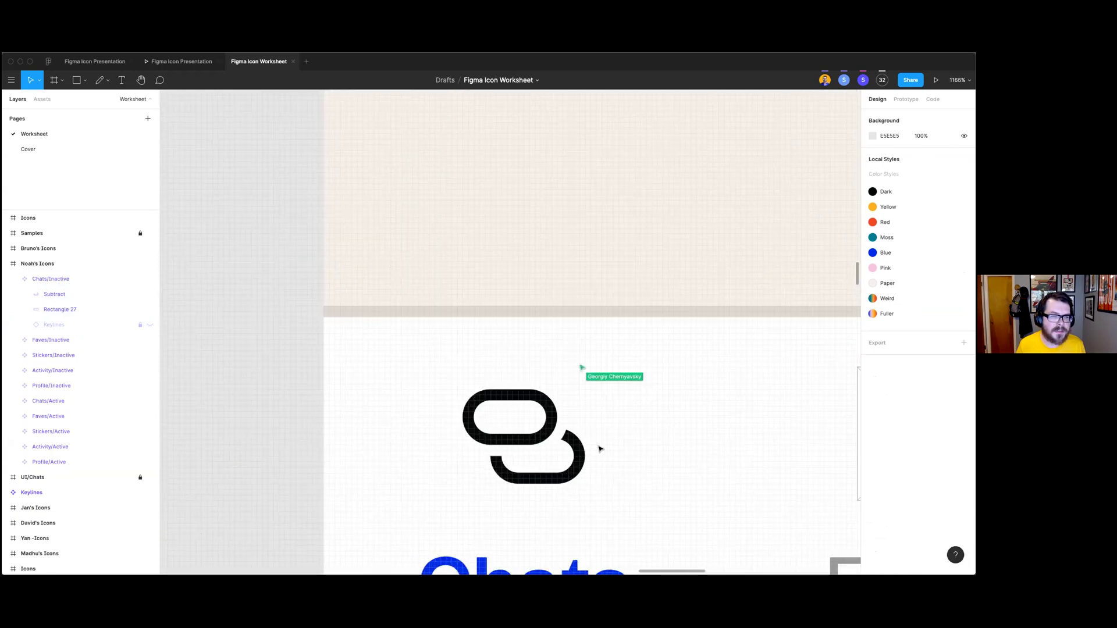
scroll(502, 443, down, 6)
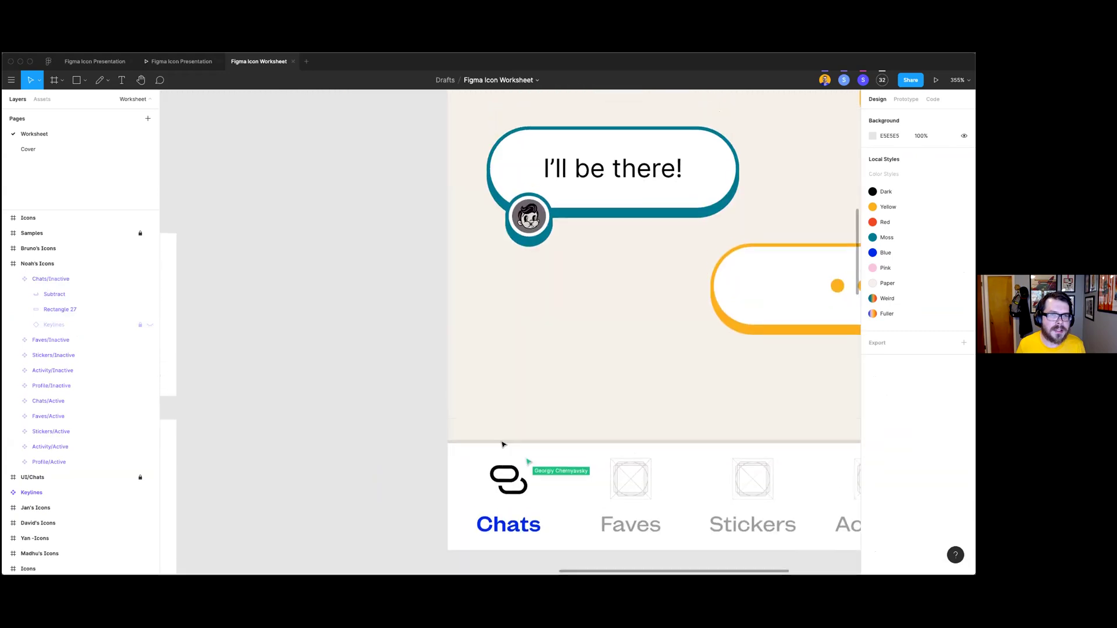
scroll(503, 444, down, 2)
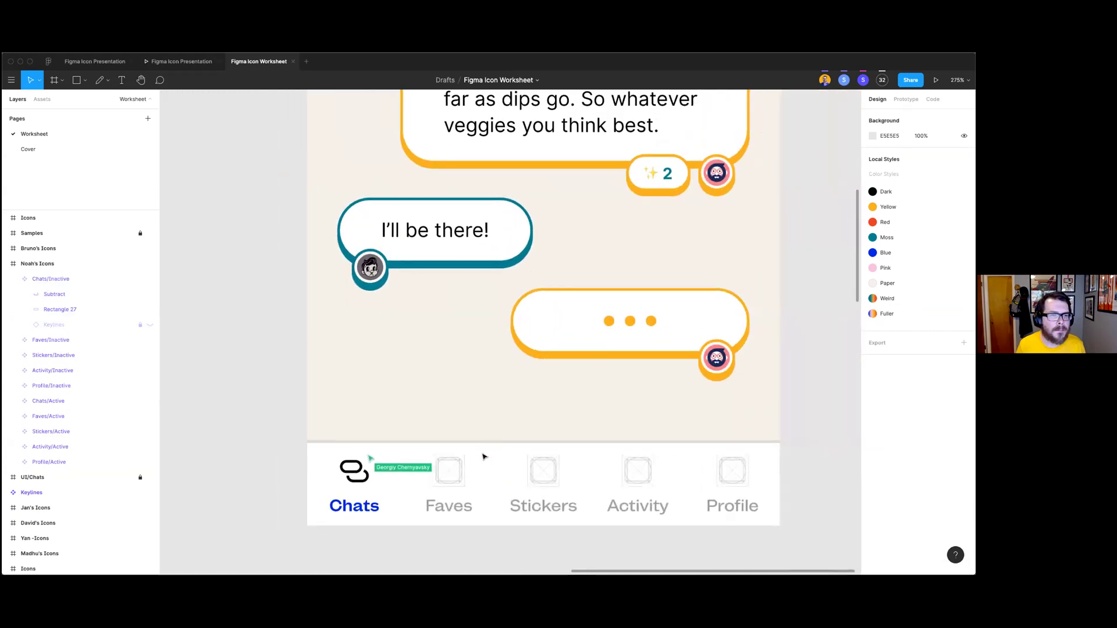
scroll(484, 457, up, 2)
scroll(483, 456, down, 3)
scroll(407, 460, up, 1)
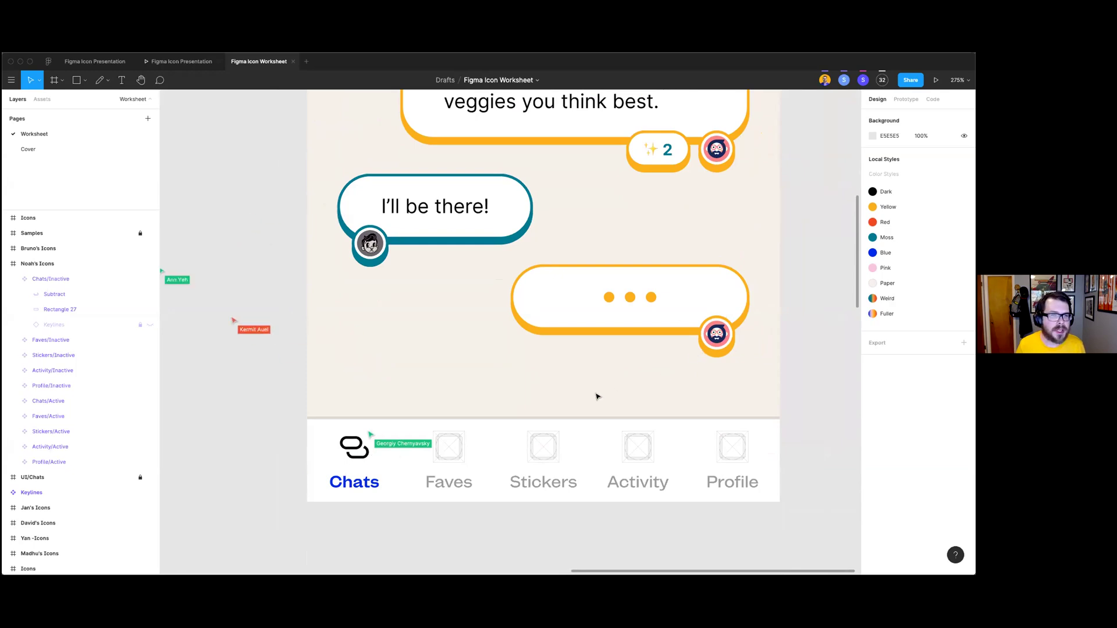
scroll(597, 397, left, 1)
scroll(597, 397, down, 3)
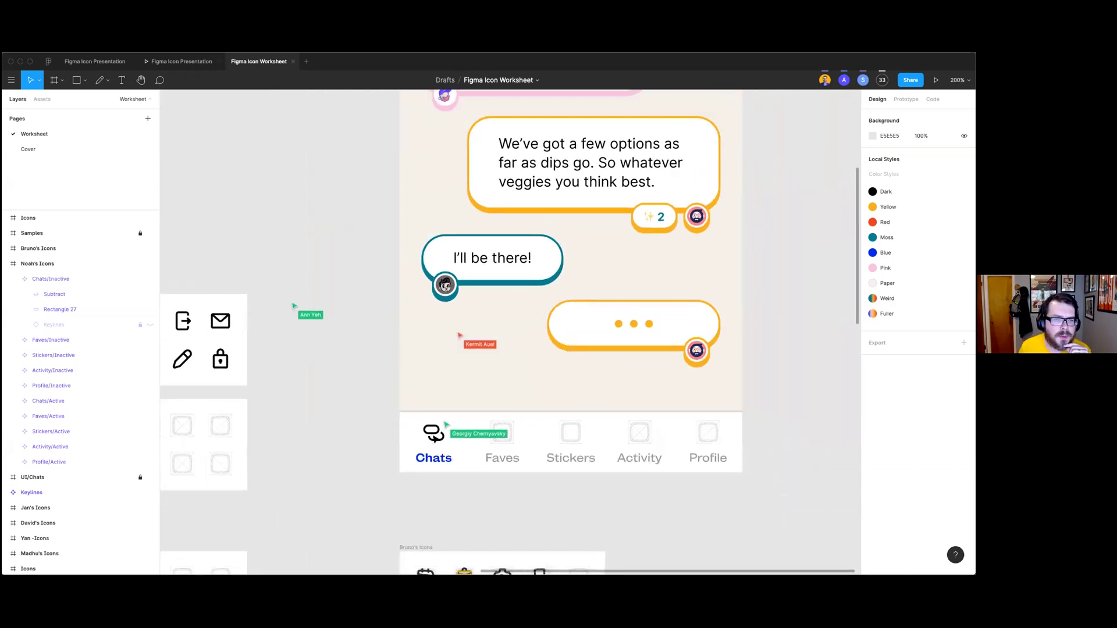
Step: Examine the rounded message bubbles and the sparkle reaction badge in the UI/Chats mockup as style references for the icons
scroll(541, 424, up, 3)
scroll(608, 374, up, 2)
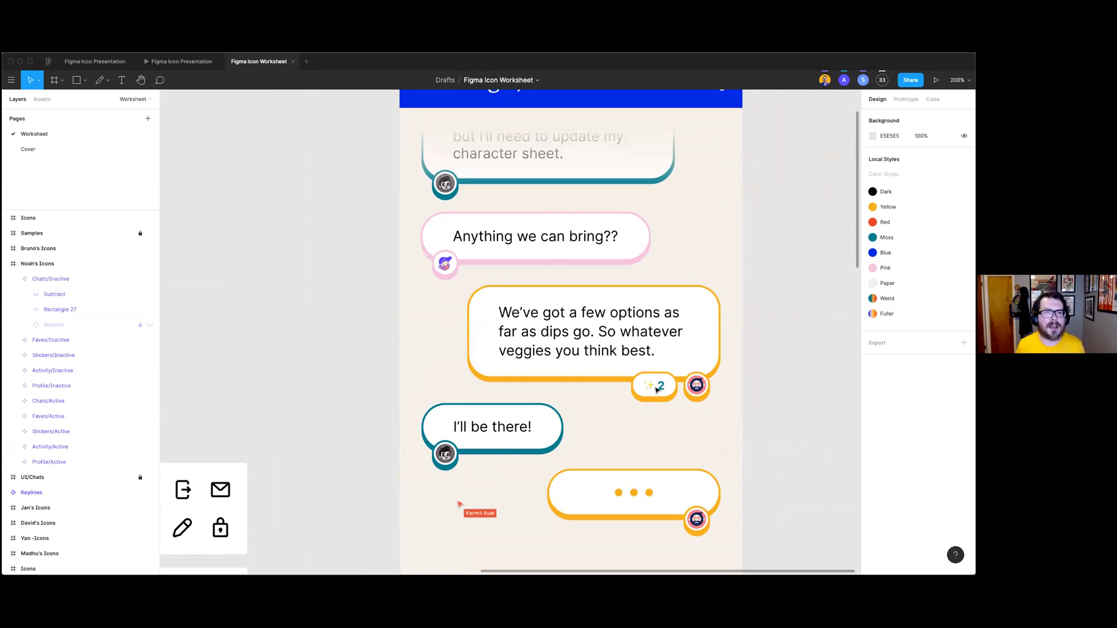
scroll(656, 389, up, 5)
scroll(657, 385, down, 1)
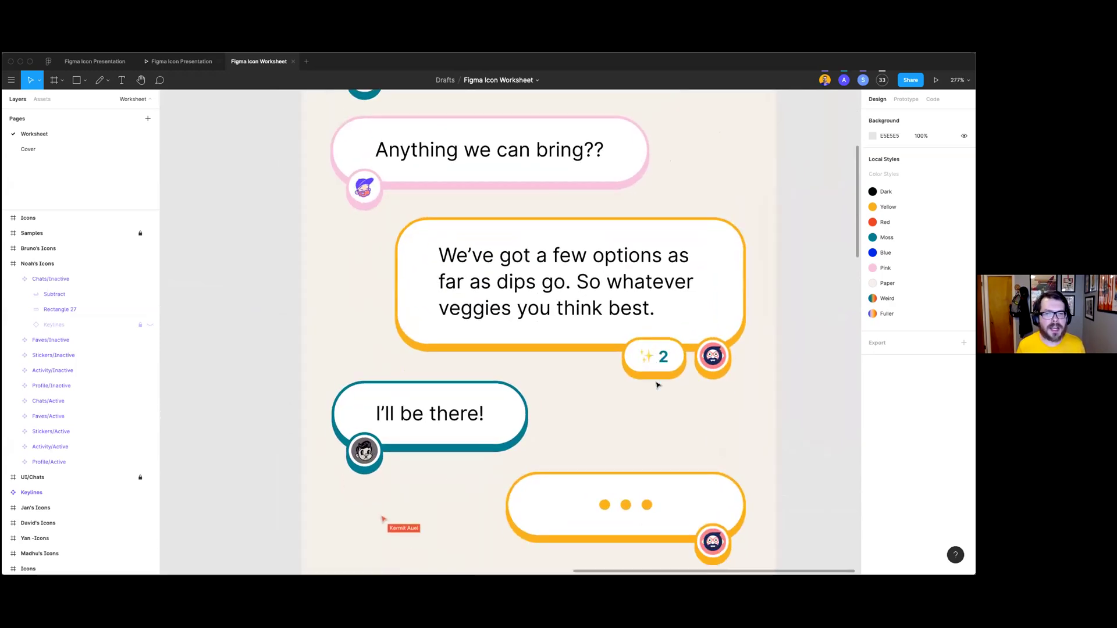
scroll(657, 385, down, 3)
scroll(657, 385, up, 2)
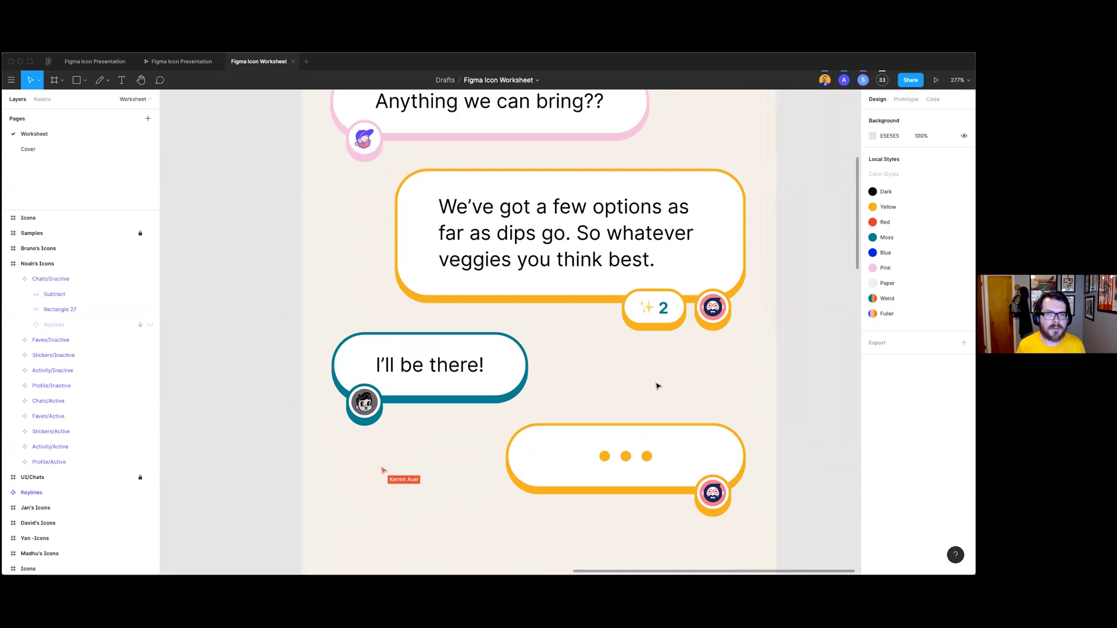
scroll(657, 386, up, 5)
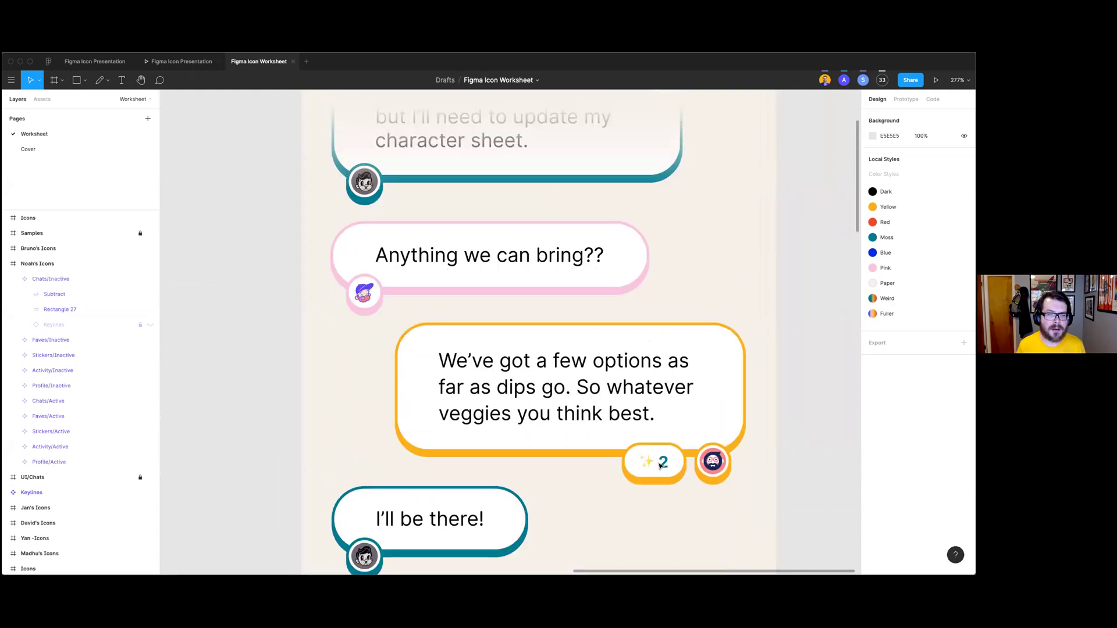
scroll(663, 474, down, 5)
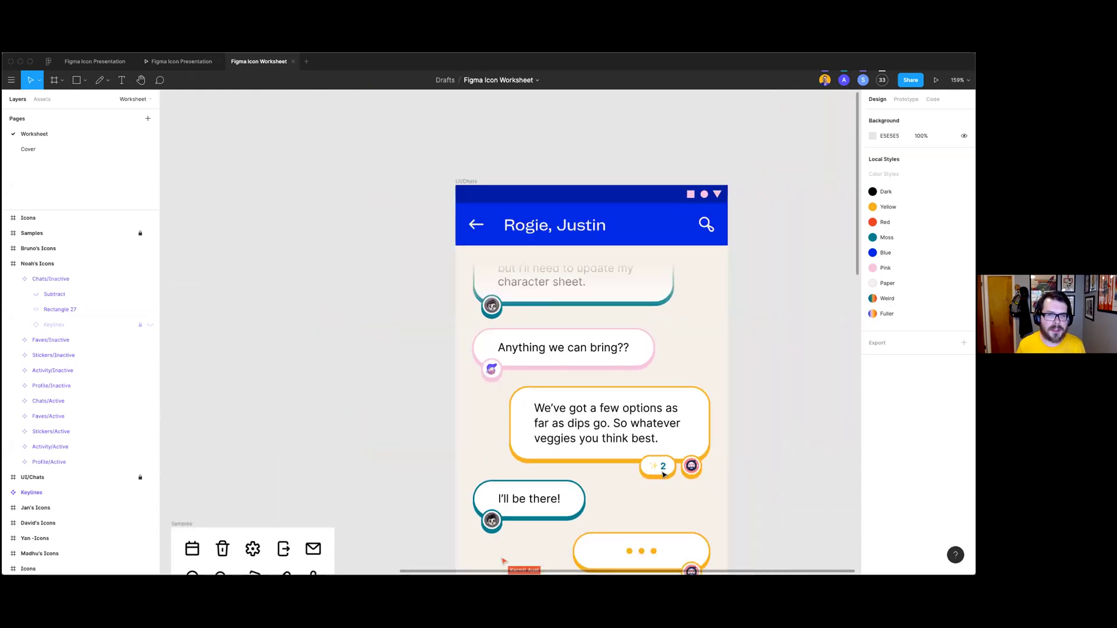
scroll(663, 475, up, 1)
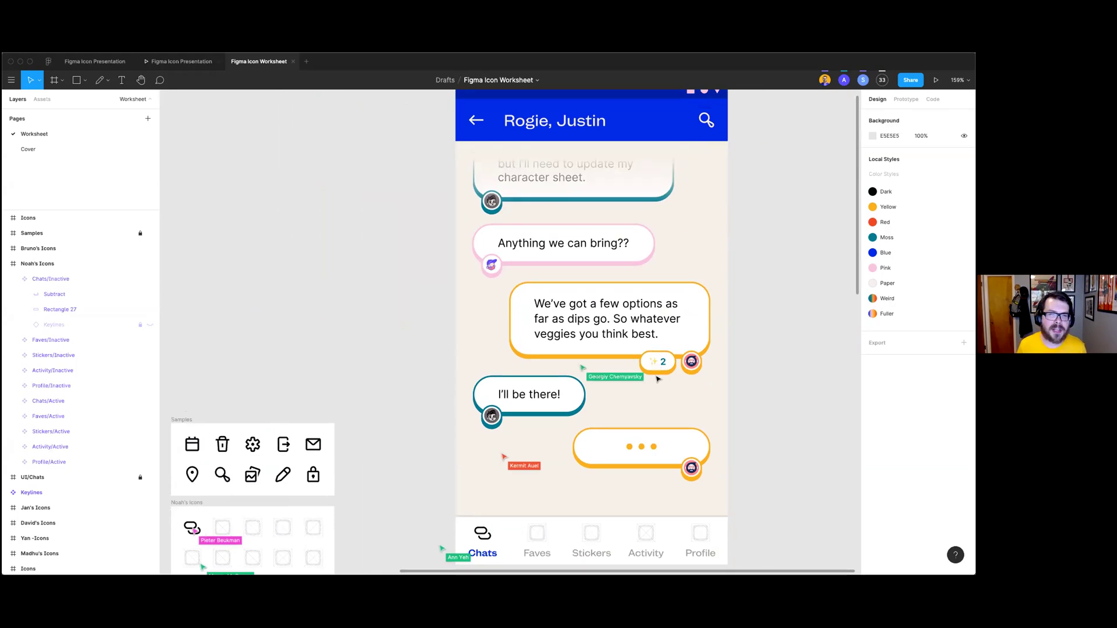
scroll(661, 375, up, 5)
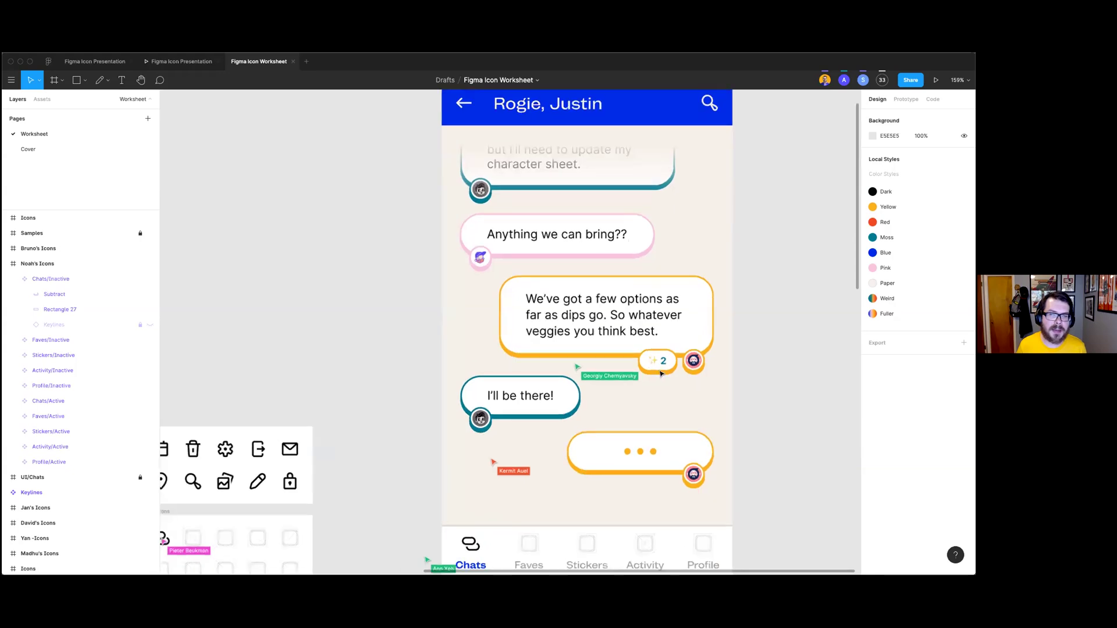
scroll(659, 384, down, 3)
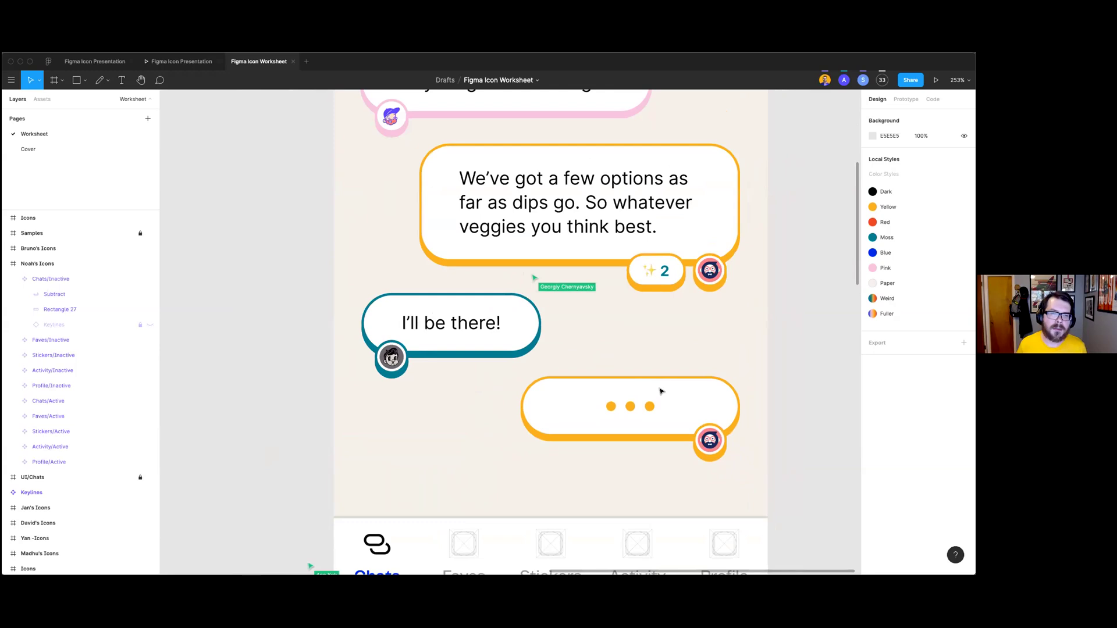
scroll(663, 379, up, 2)
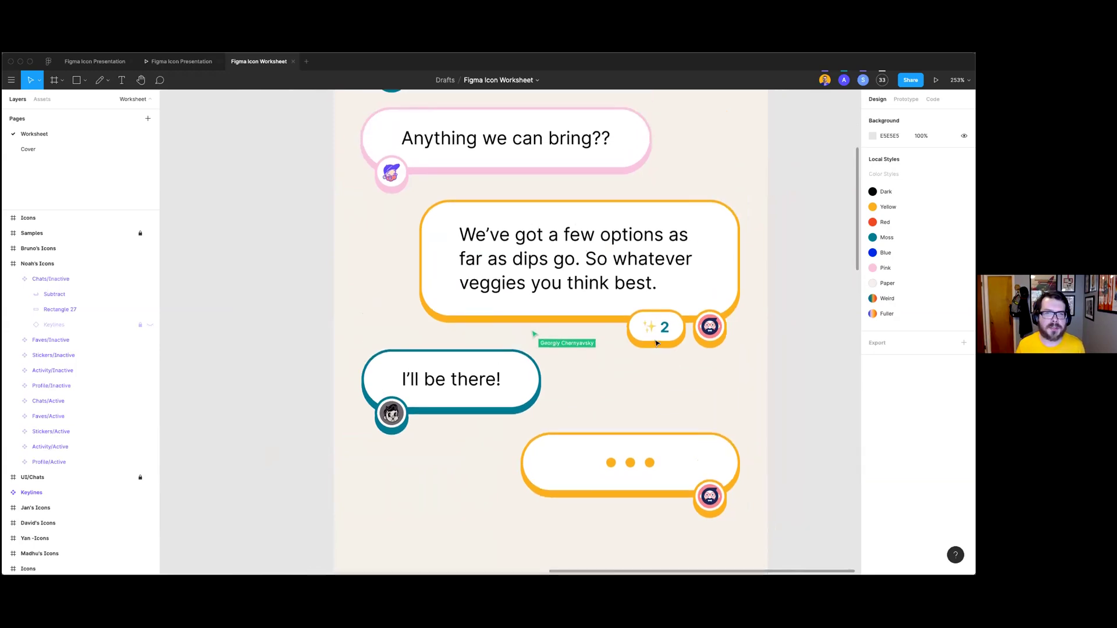
scroll(655, 335, down, 1)
scroll(654, 329, up, 5)
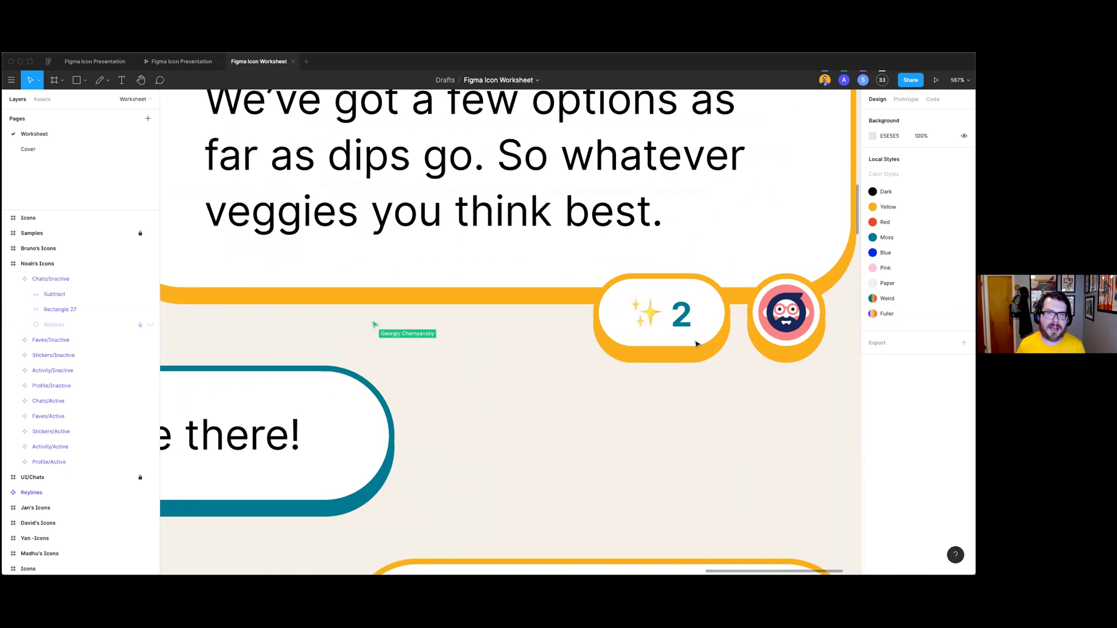
Step: Survey the participants' icon frames around the Samples frame and the UI/Chats mockup
scroll(692, 381, down, 10)
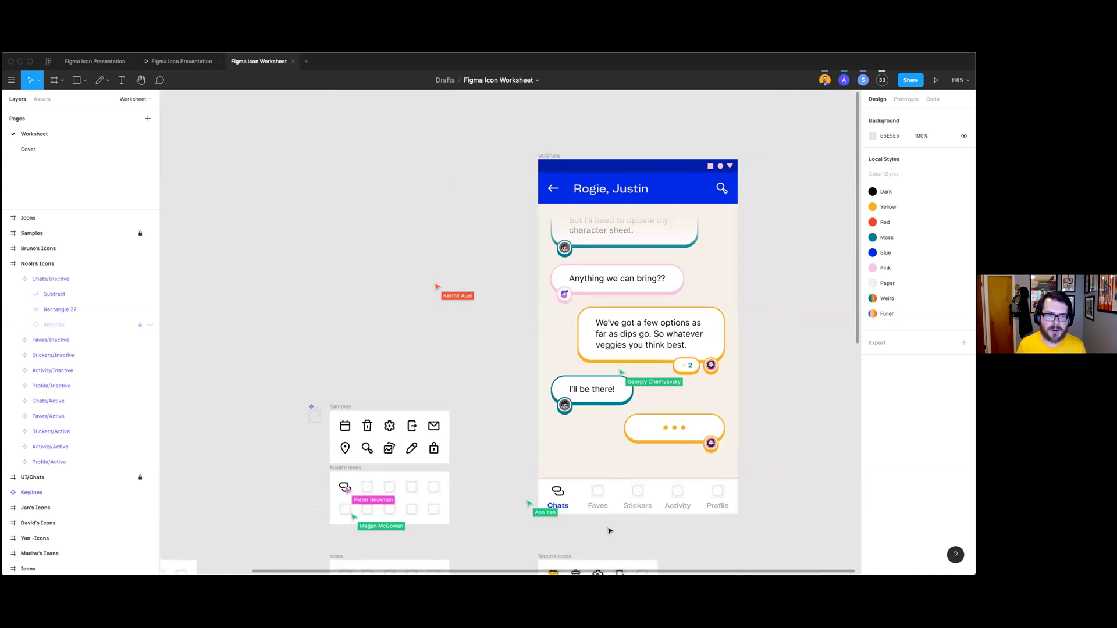
scroll(609, 530, down, 5)
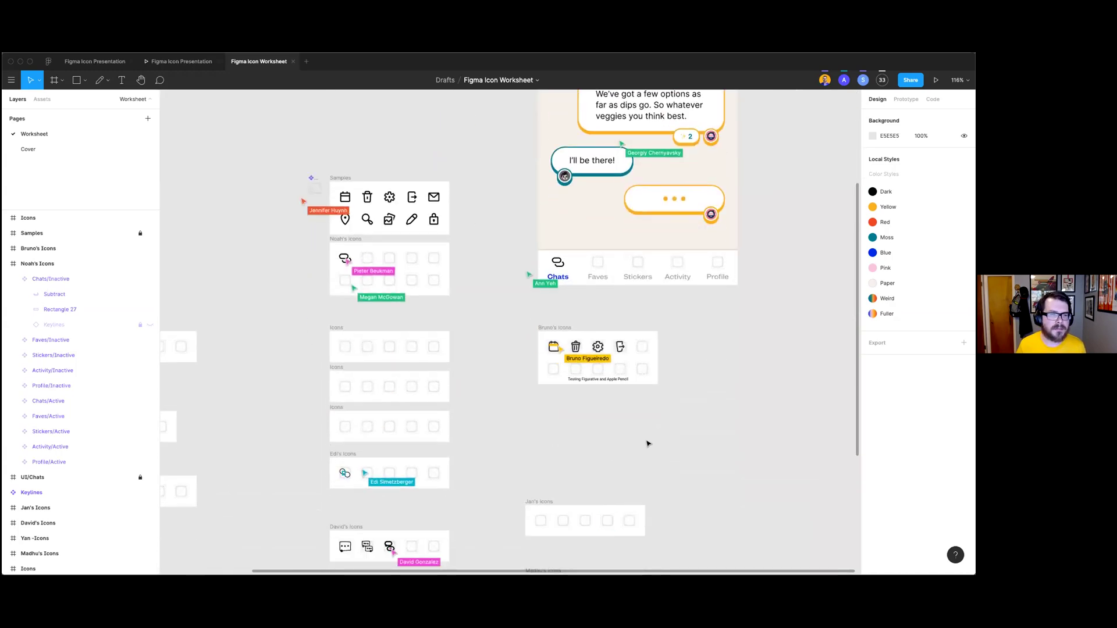
scroll(648, 444, up, 3)
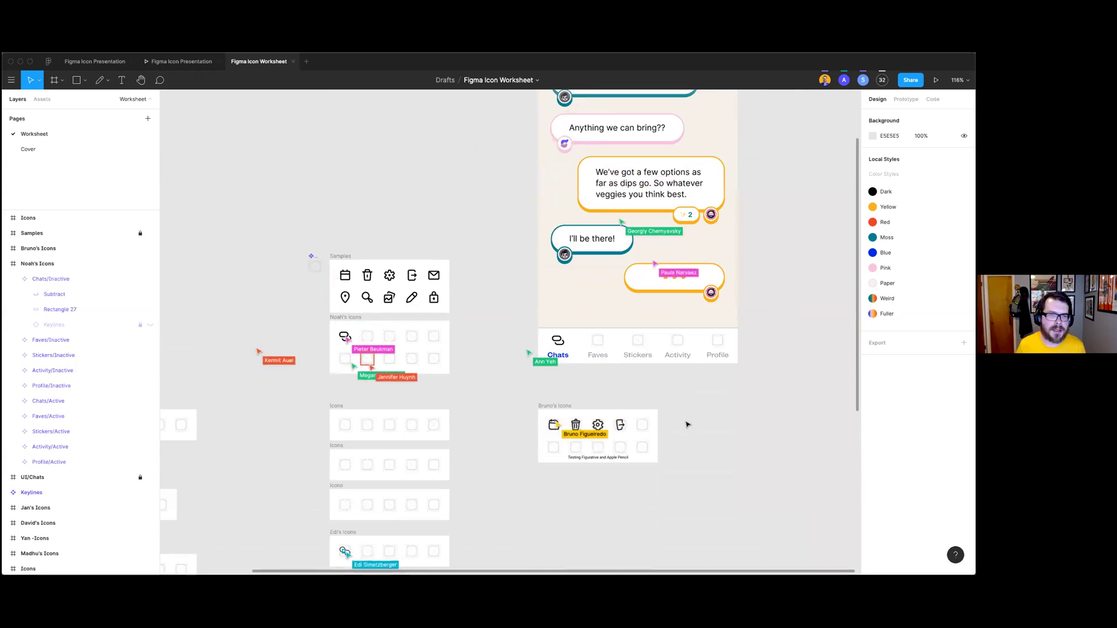
scroll(687, 425, left, 2)
scroll(669, 431, left, 4)
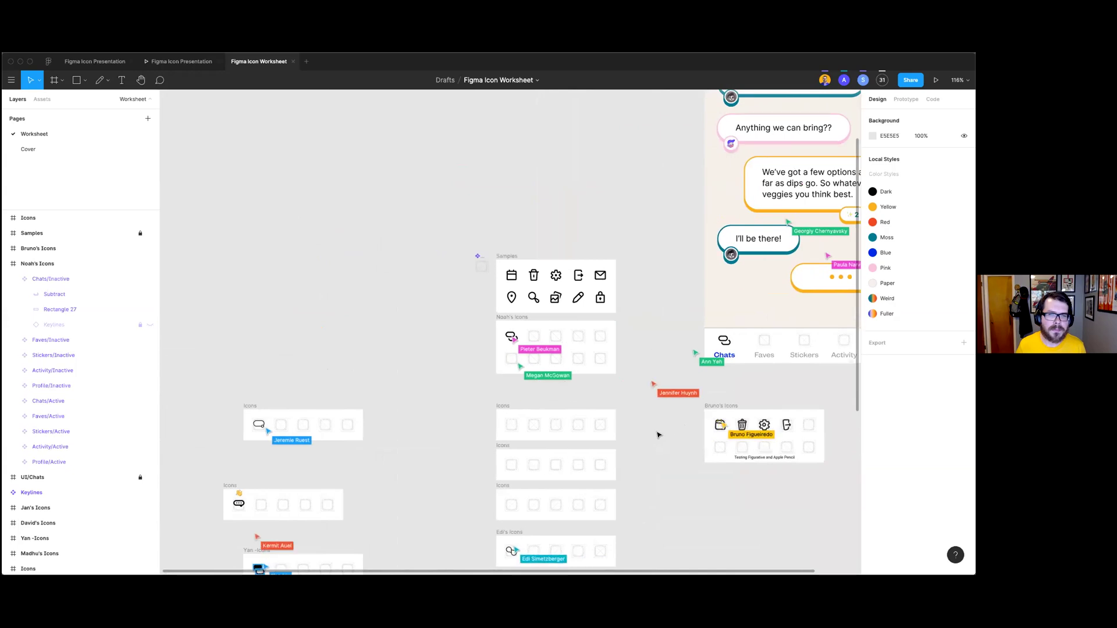
scroll(652, 431, down, 2)
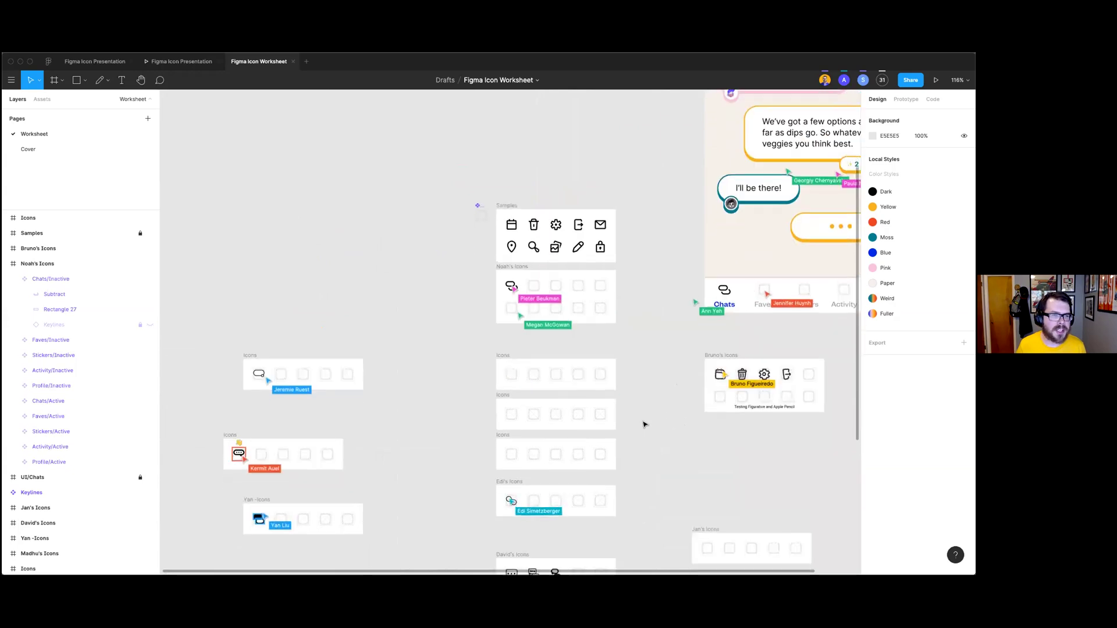
scroll(644, 425, down, 2)
scroll(646, 426, down, 2)
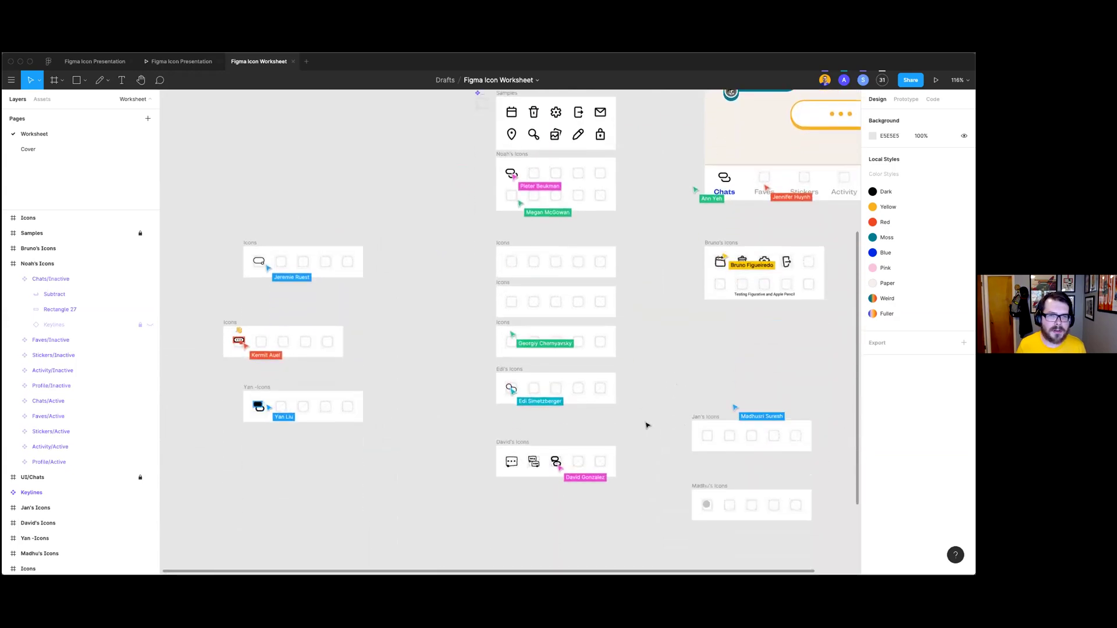
scroll(646, 424, up, 1)
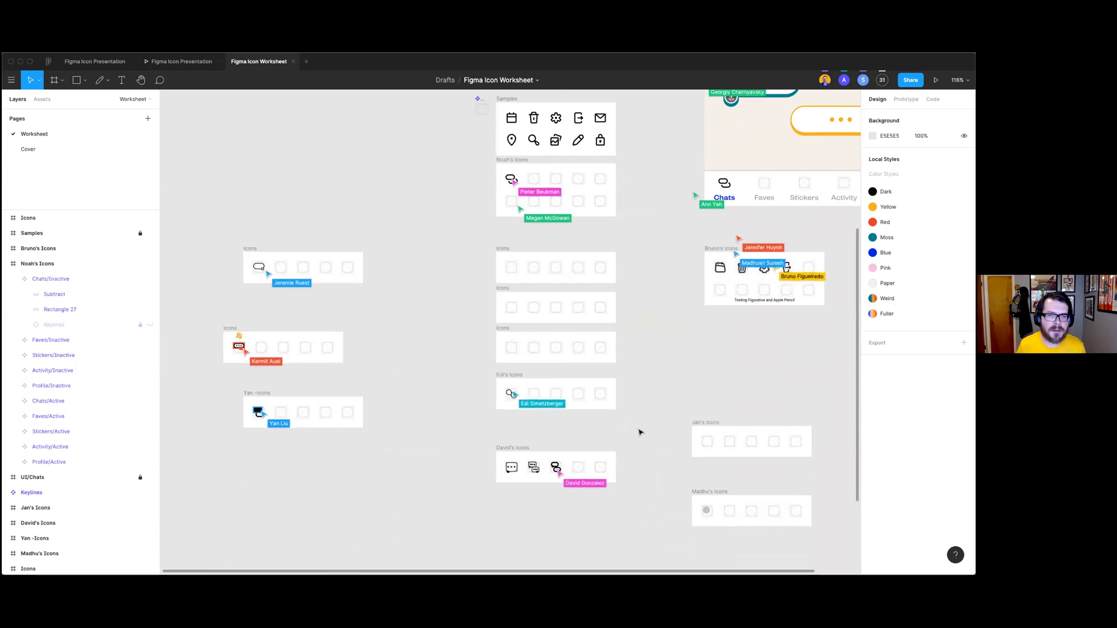
scroll(640, 433, left, 3)
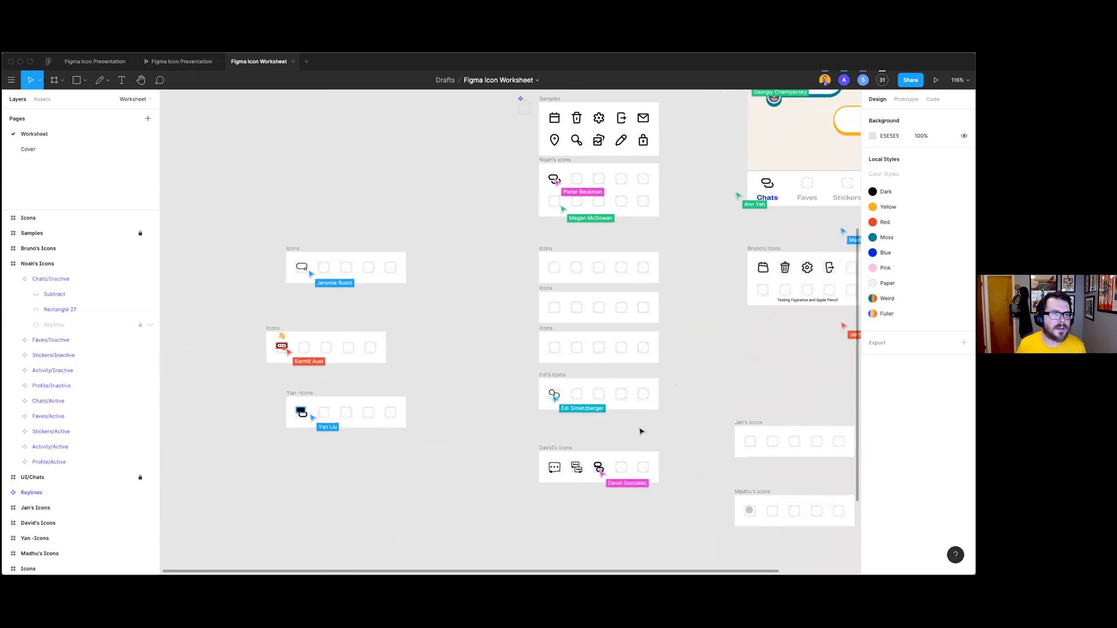
Step: Inspect up close the participant's chat icon made of two joined teardrop bubbles on the keylines
scroll(558, 439, up, 5)
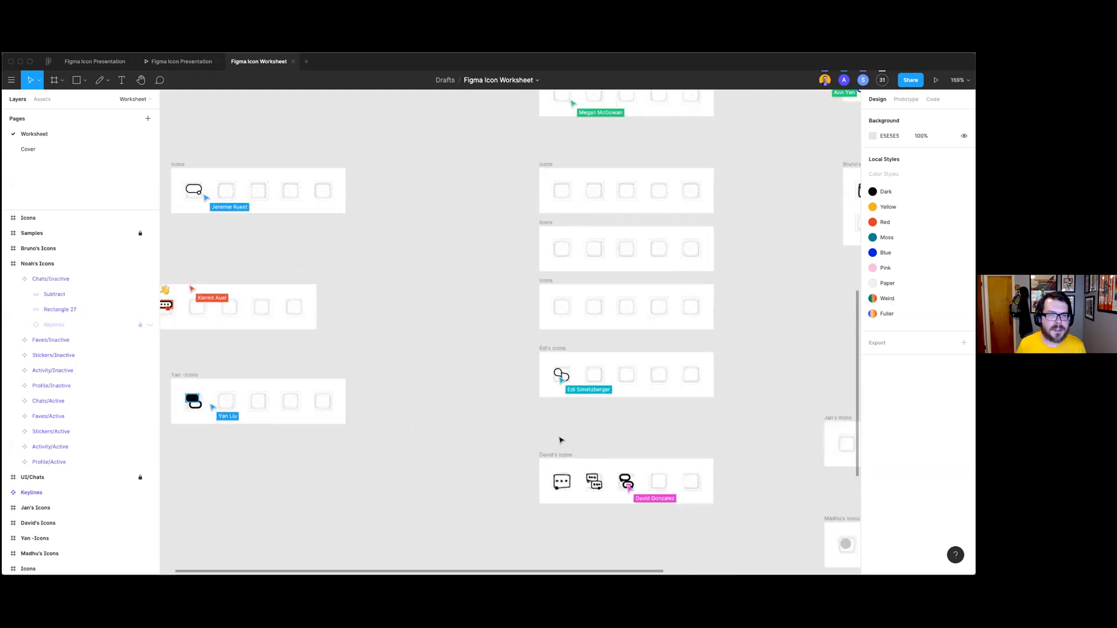
scroll(560, 441, up, 5)
scroll(568, 440, up, 1)
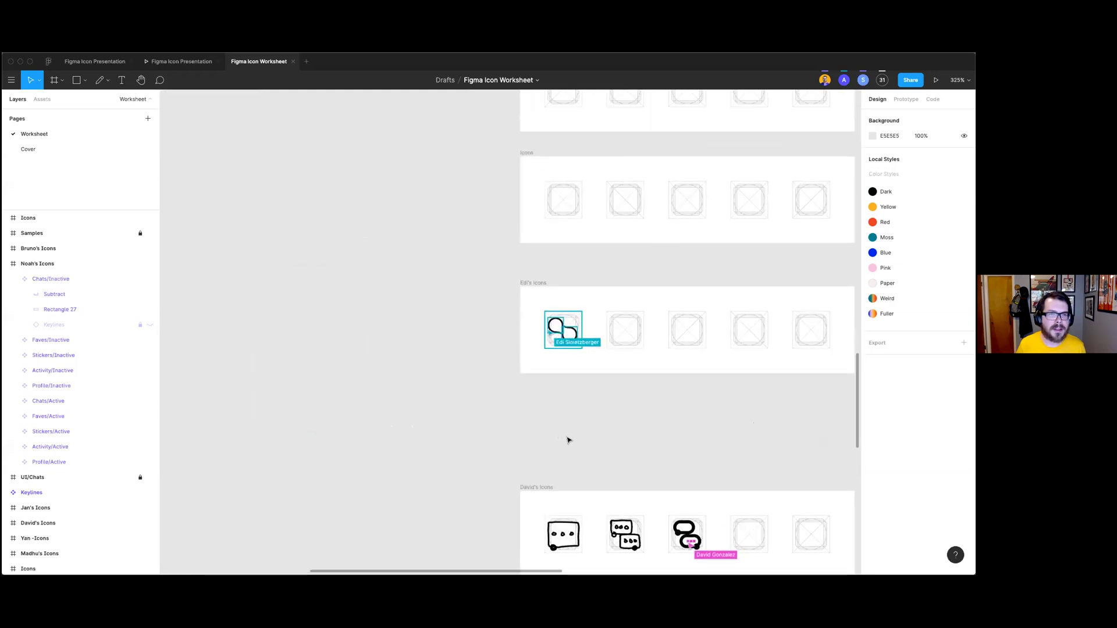
scroll(575, 427, up, 1)
scroll(579, 425, up, 4)
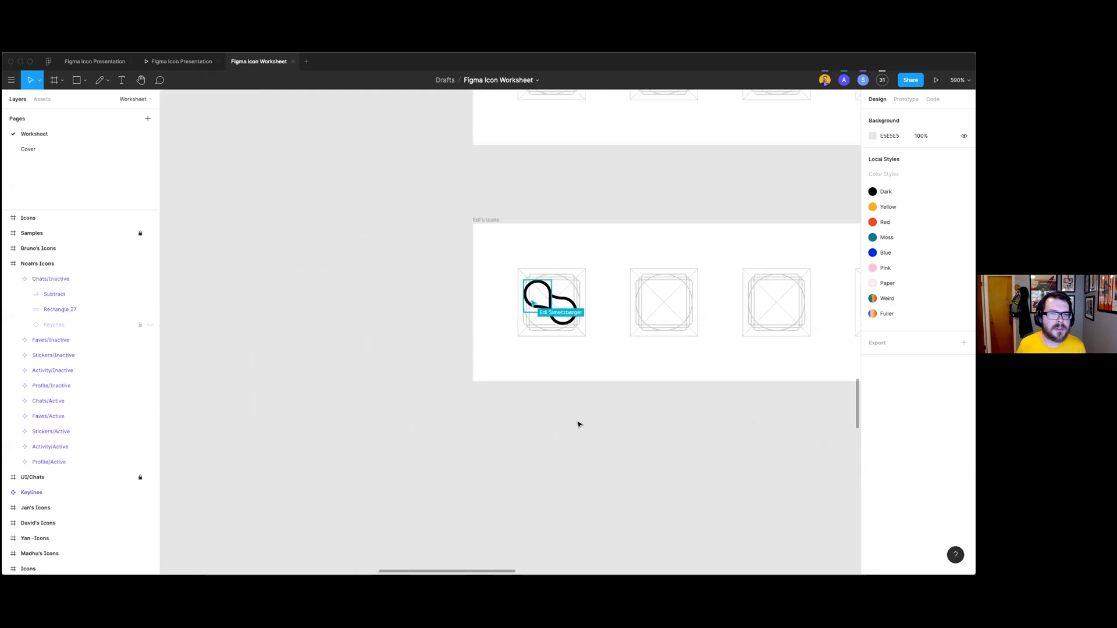
scroll(578, 425, up, 4)
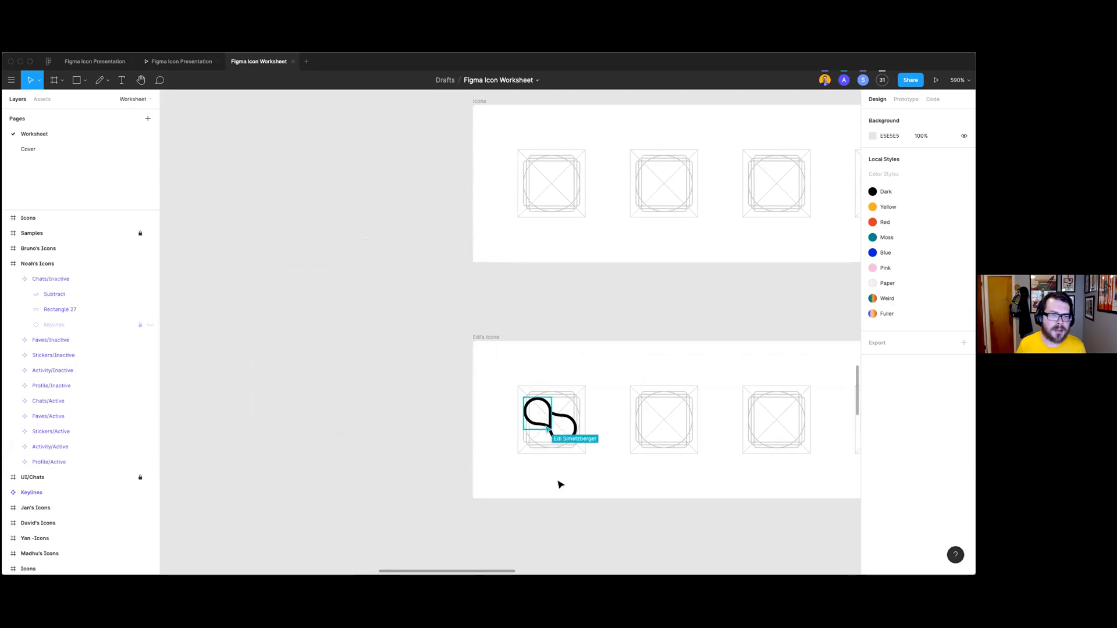
Step: Review the participants' icon frames, the Chats screen mockup and the sample icons on the worksheet
scroll(558, 481, down, 5)
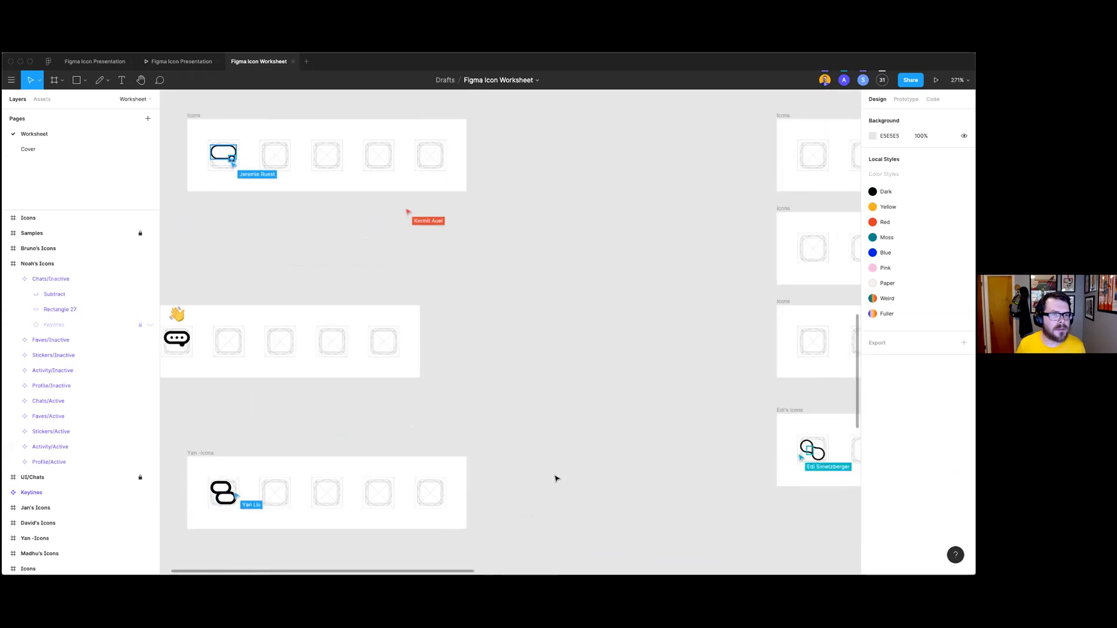
scroll(555, 478, left, 5)
scroll(556, 477, up, 4)
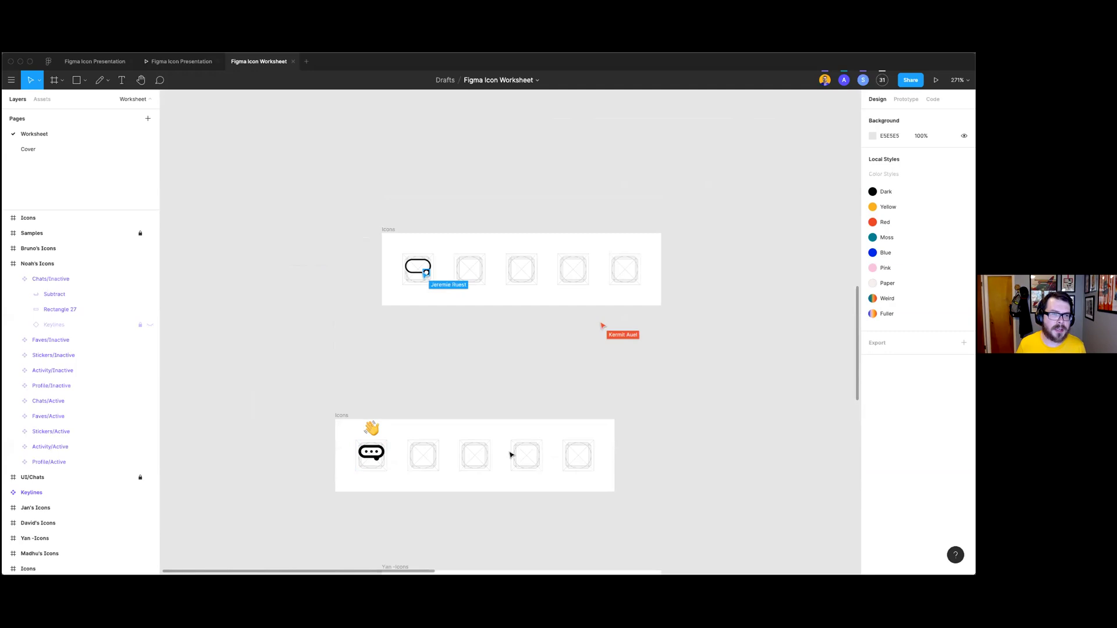
scroll(605, 425, right, 1)
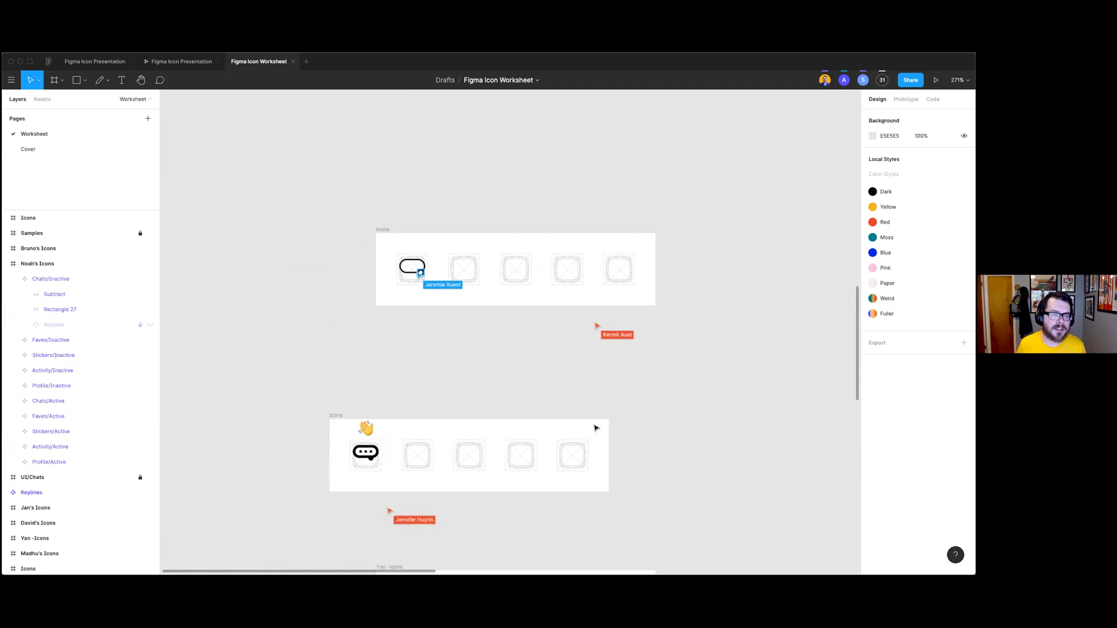
scroll(368, 457, up, 5)
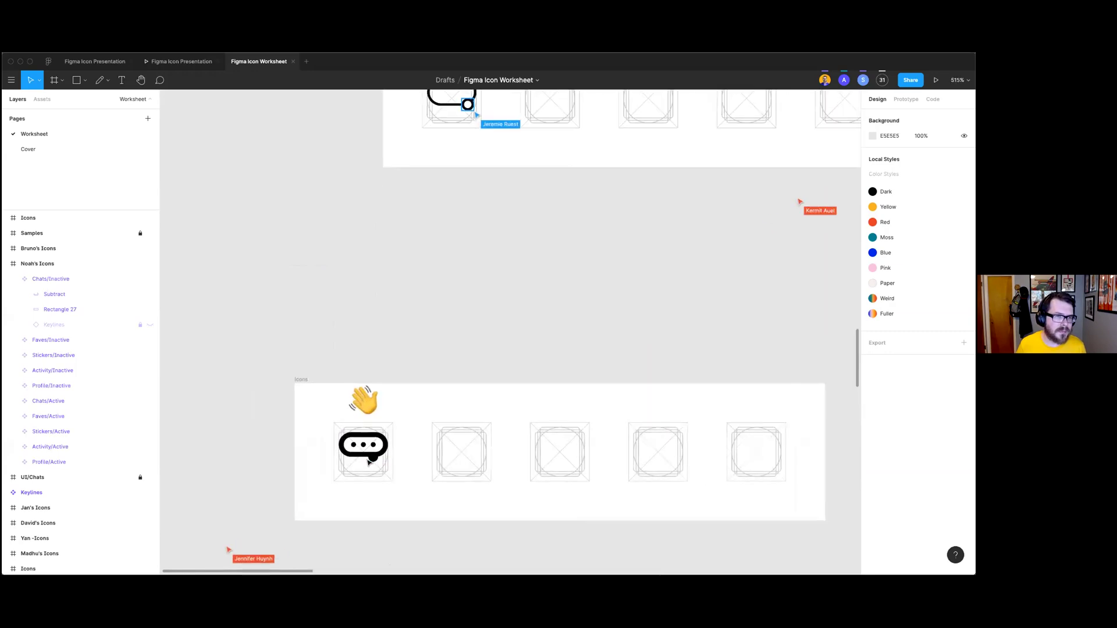
scroll(368, 463, down, 1)
scroll(369, 462, left, 1)
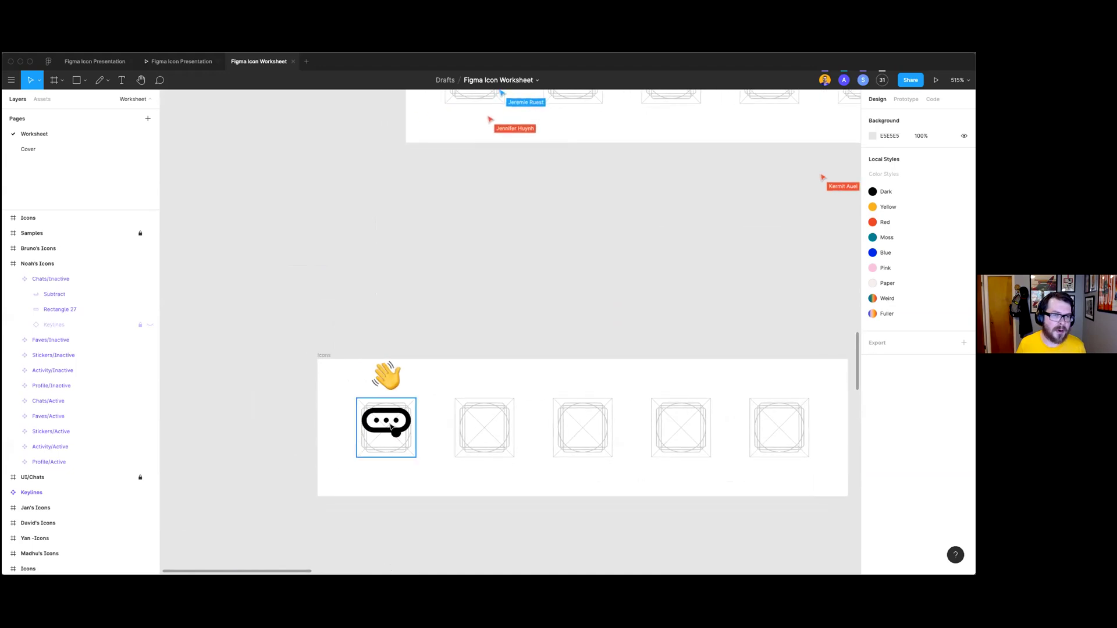
scroll(507, 439, down, 6)
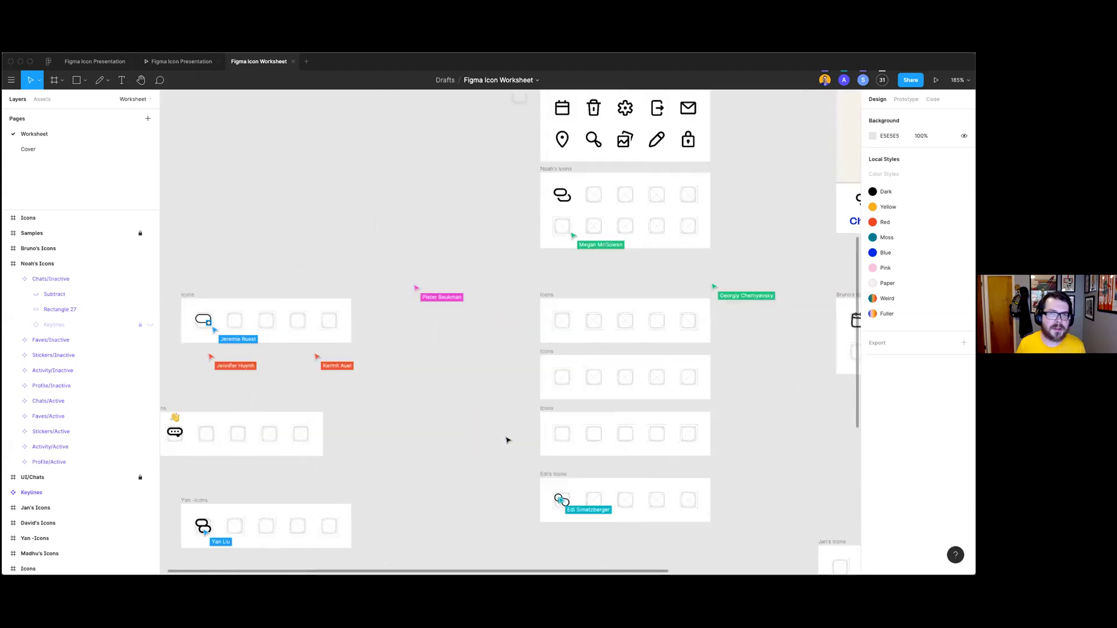
scroll(508, 440, right, 8)
scroll(508, 441, up, 6)
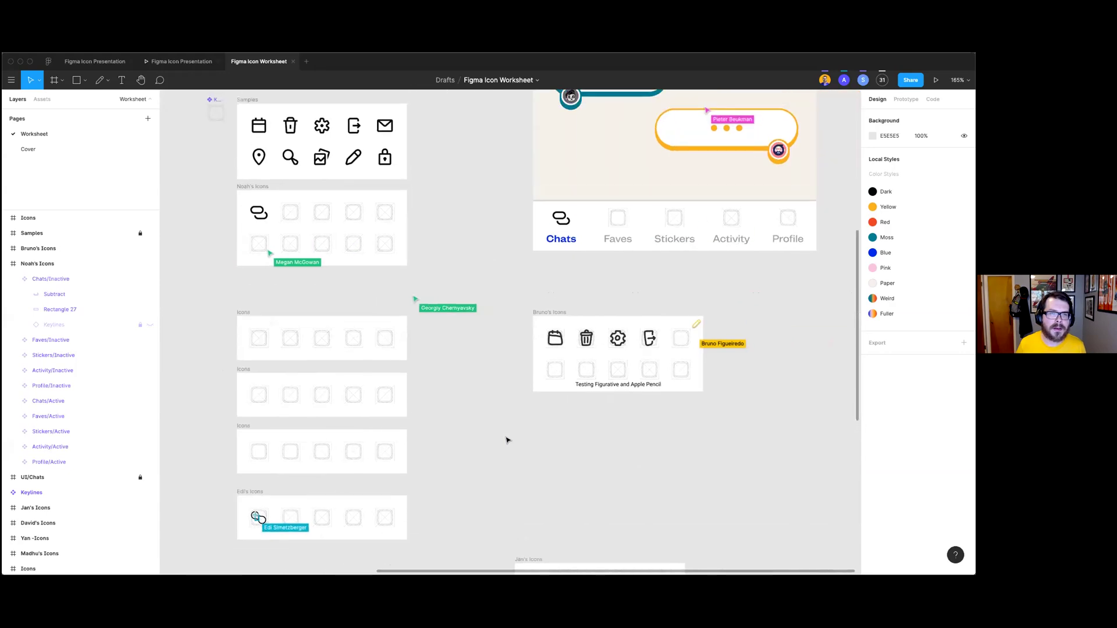
scroll(540, 435, up, 4)
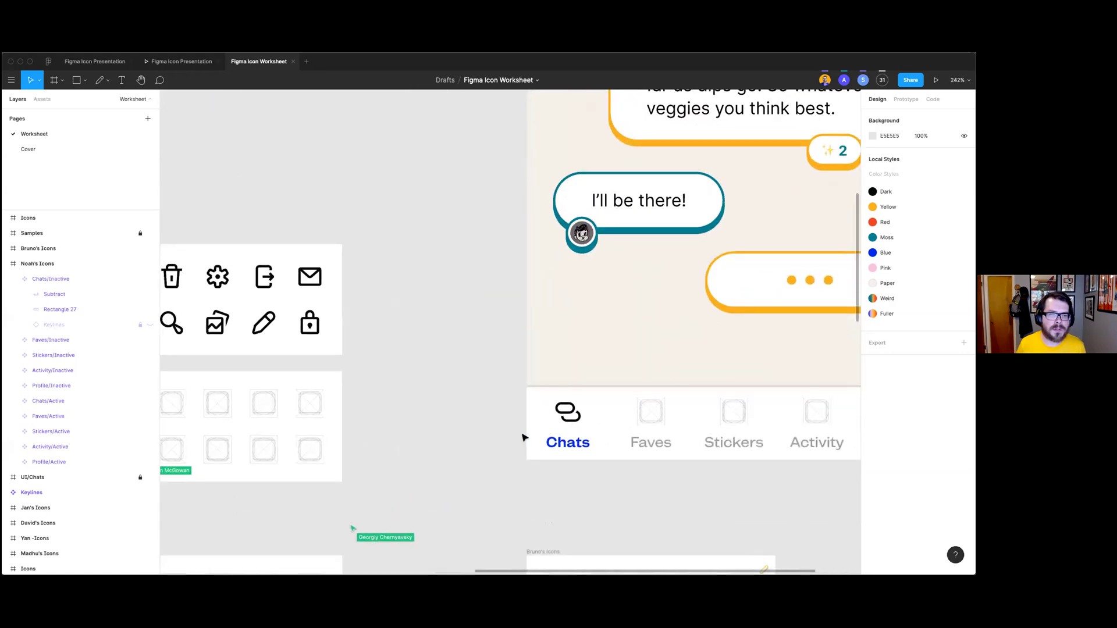
scroll(523, 438, left, 8)
scroll(524, 436, left, 3)
scroll(540, 427, up, 6)
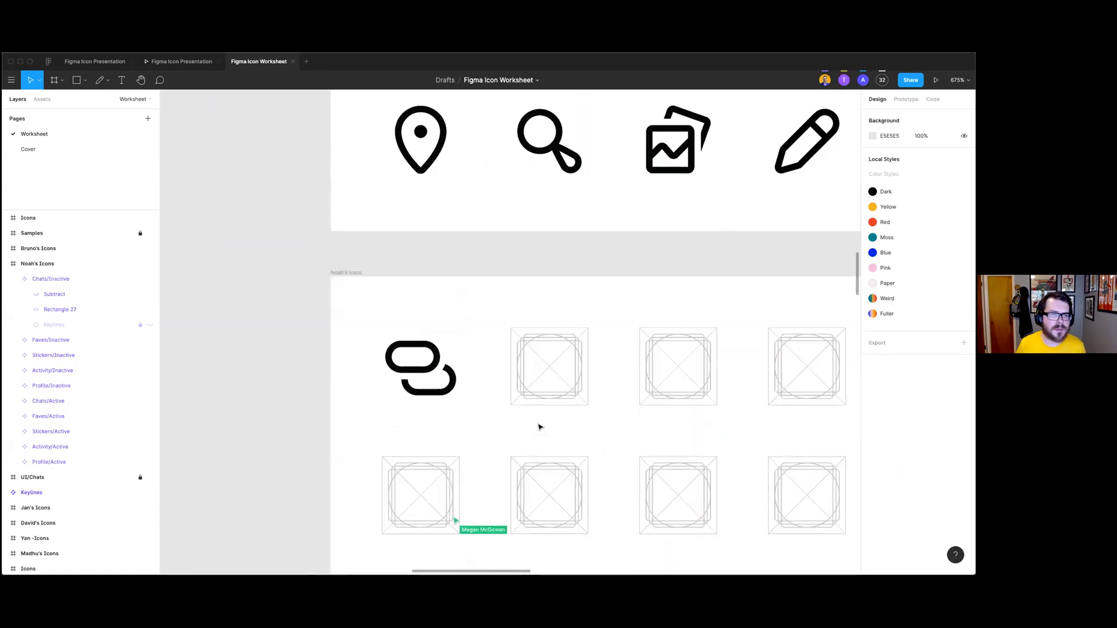
click(556, 383)
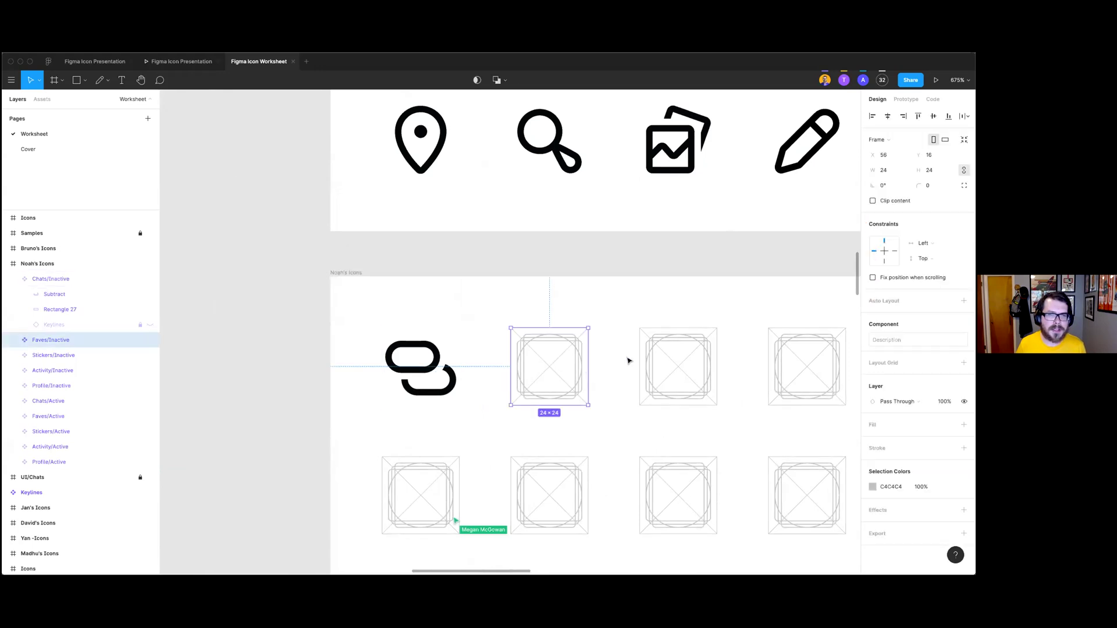
click(636, 319)
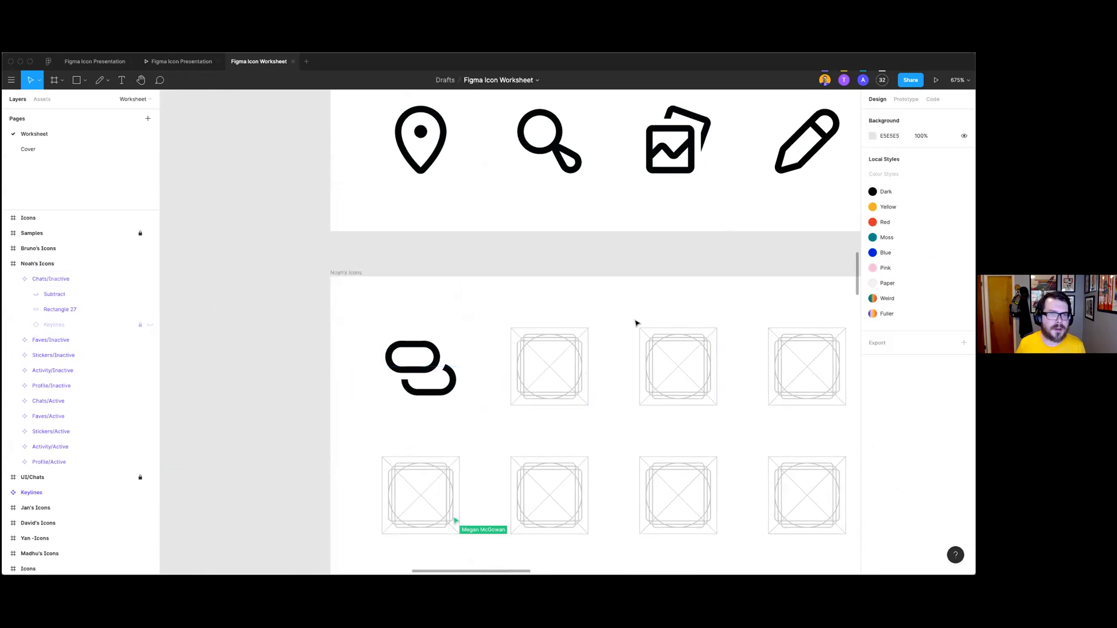
scroll(640, 314, right, 1)
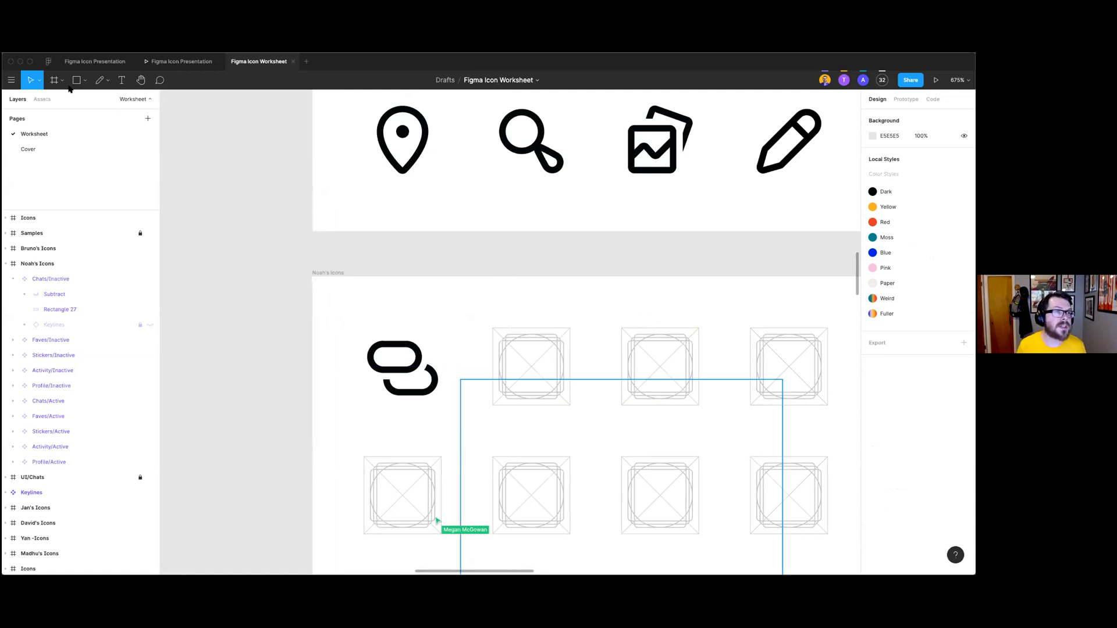
click(85, 80)
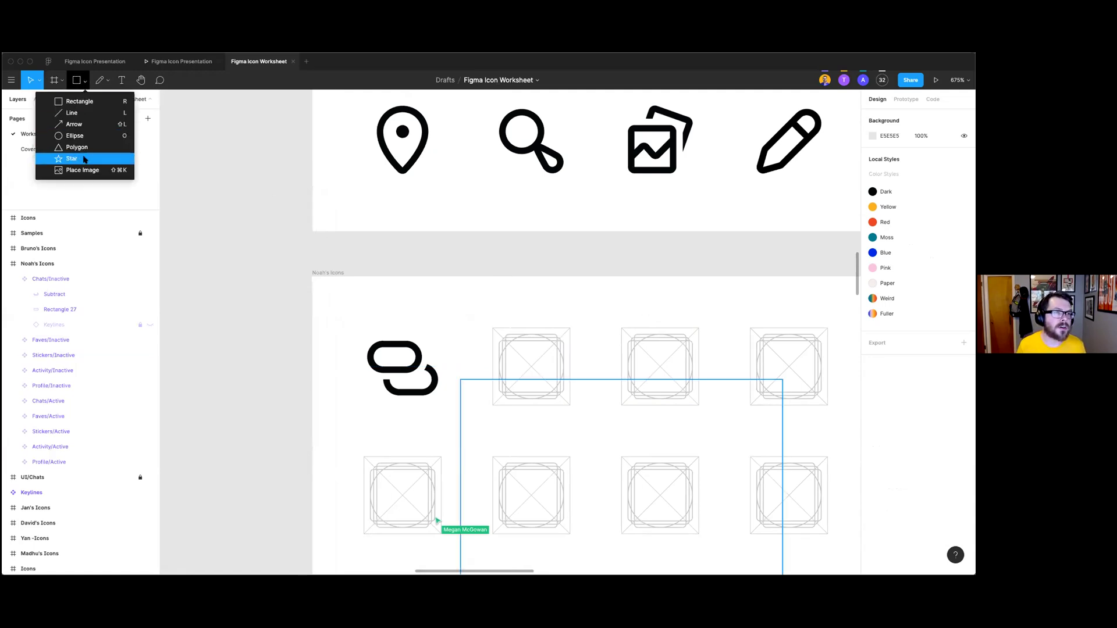
key(Escape)
click(520, 342)
key(Escape)
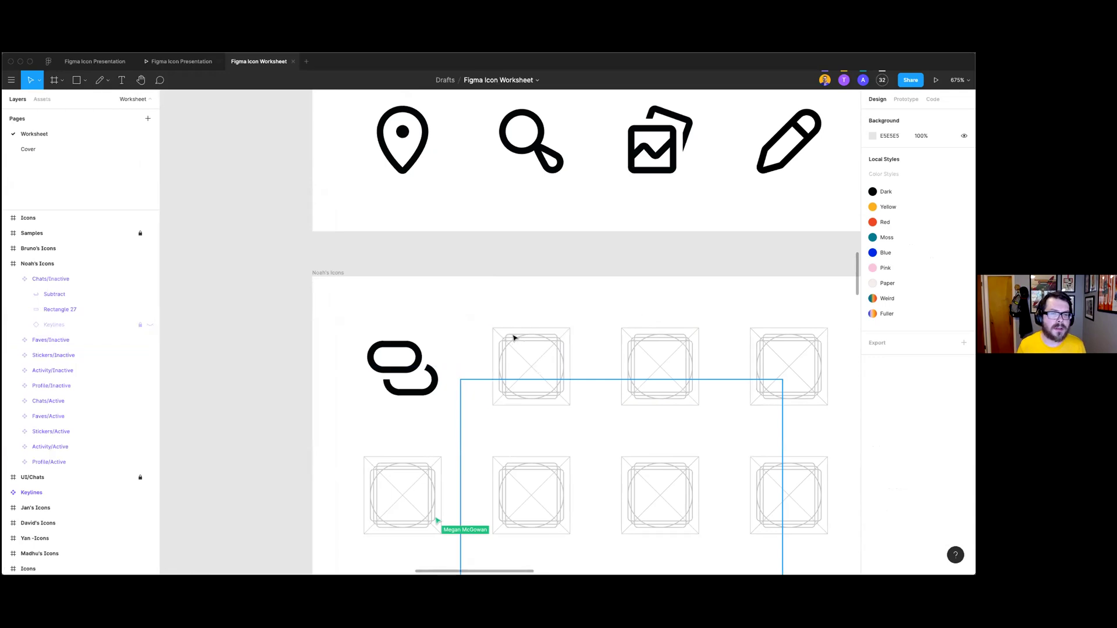
Step: Try out the Star tool from the centre of the Faves/Inactive frame, enlarging a star to 20 × 20, and delete the trial shapes
scroll(515, 339, up, 5)
scroll(516, 338, up, 2)
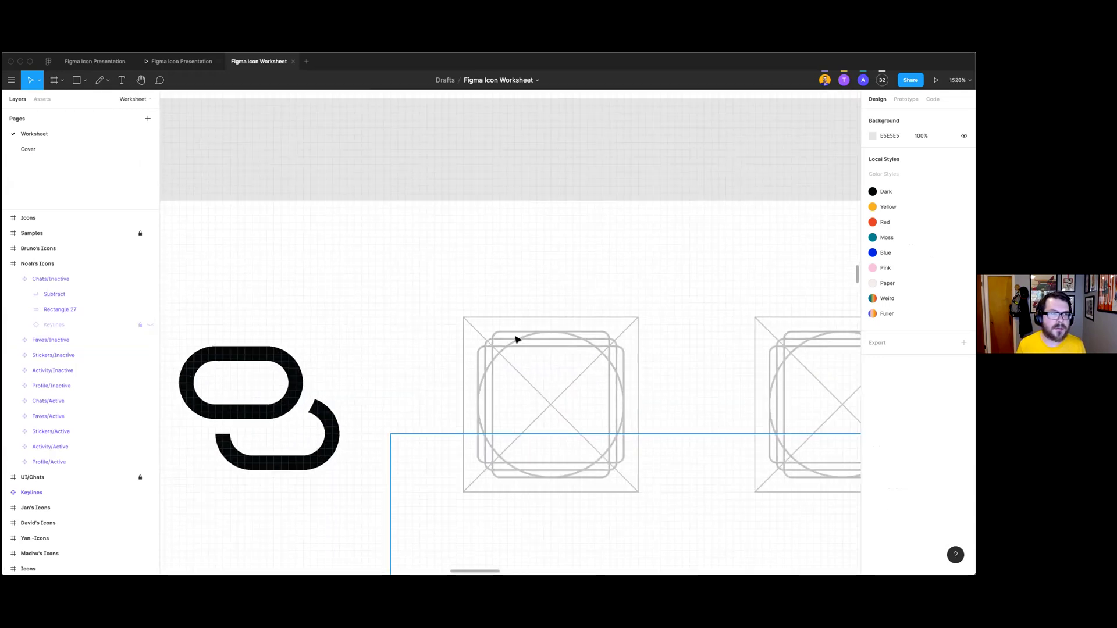
click(84, 80)
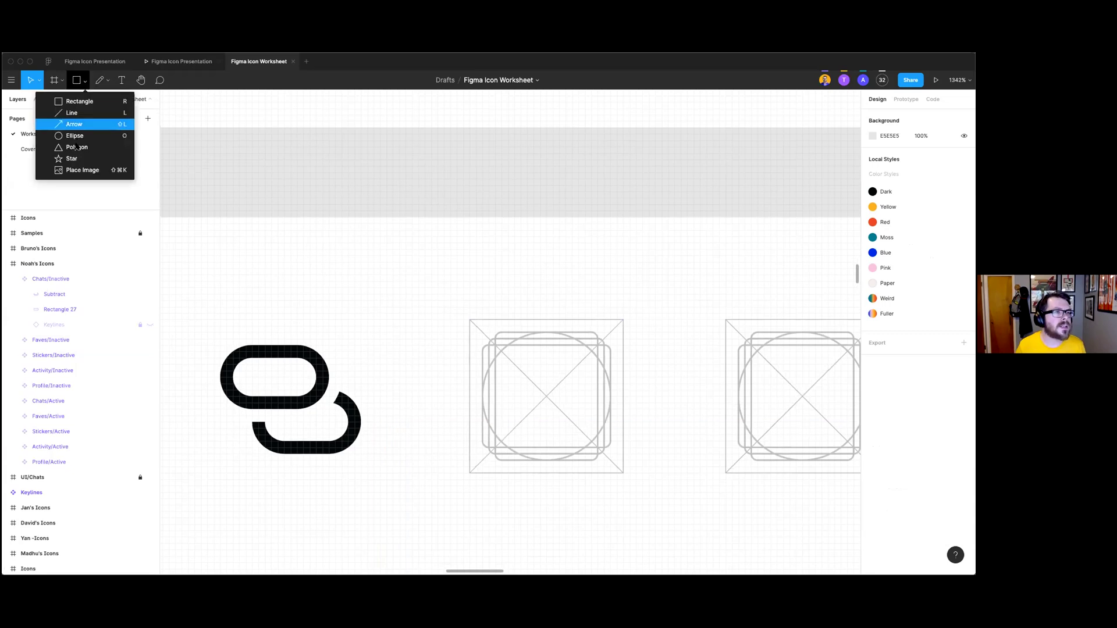
click(99, 162)
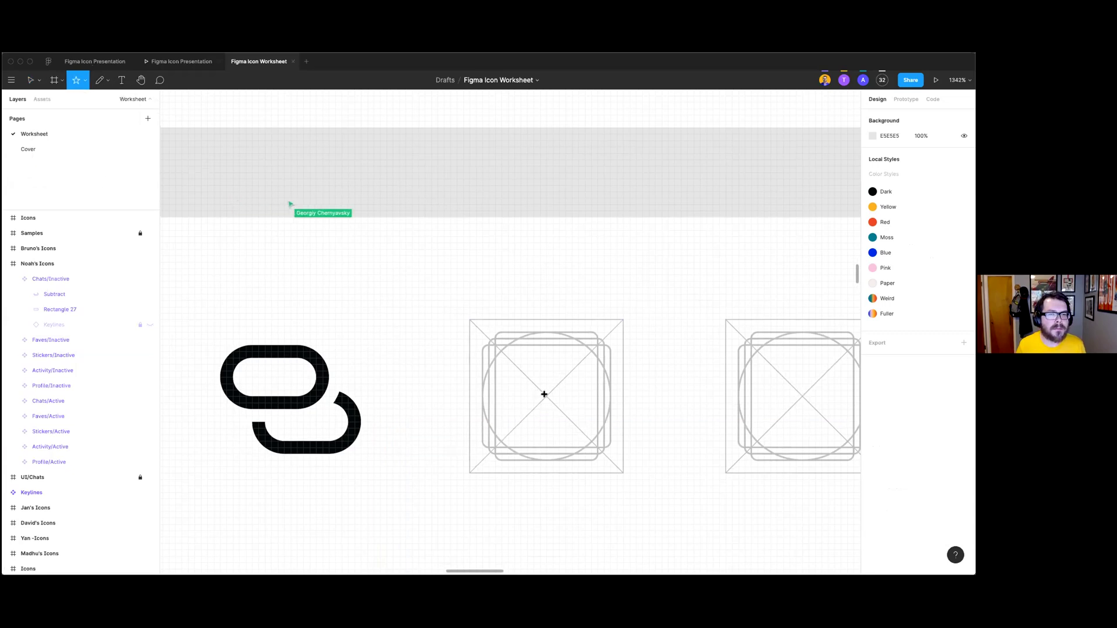
drag(543, 393, 492, 356)
key(BackSpace)
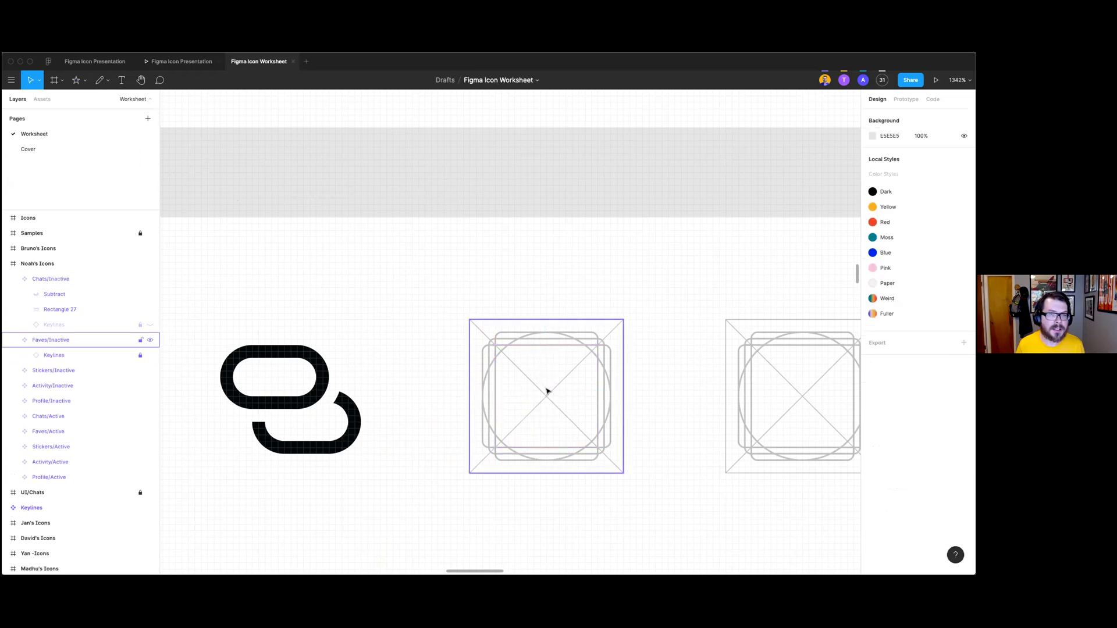
click(79, 82)
mouse_move(544, 393)
mouse_down()
mouse_move(486, 361)
mouse_move(494, 369)
mouse_move(488, 355)
mouse_move(521, 374)
mouse_move(483, 342)
mouse_move(533, 379)
mouse_up()
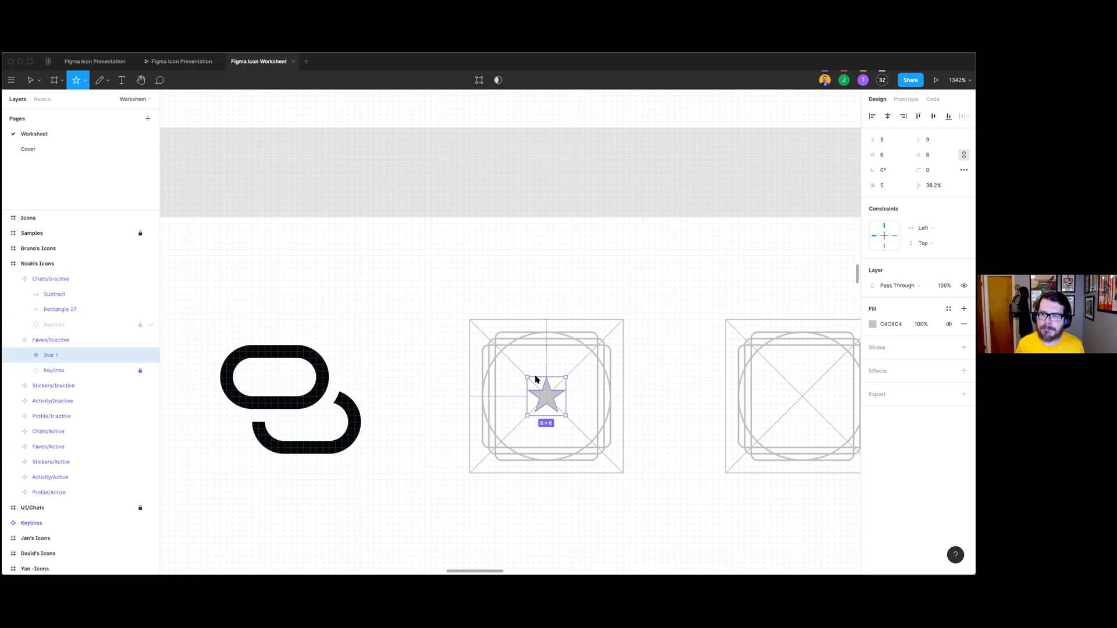
drag(536, 379, 482, 343)
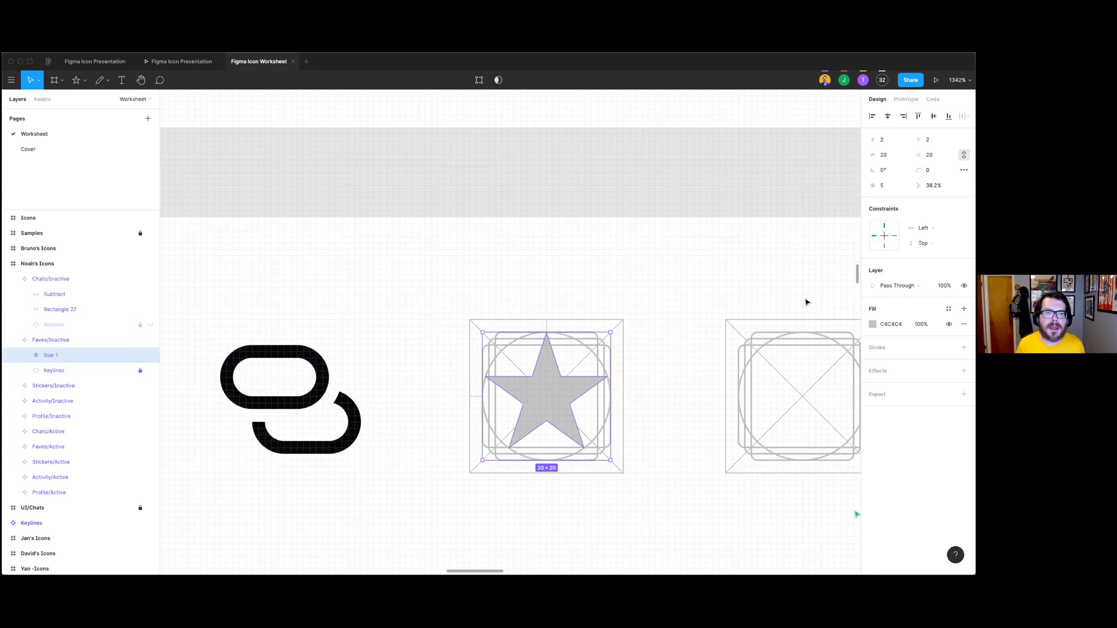
key(Delete)
Step: Draw an 18 × 18 star centred on the Faves/Inactive keylines and set its point count to 4
click(76, 80)
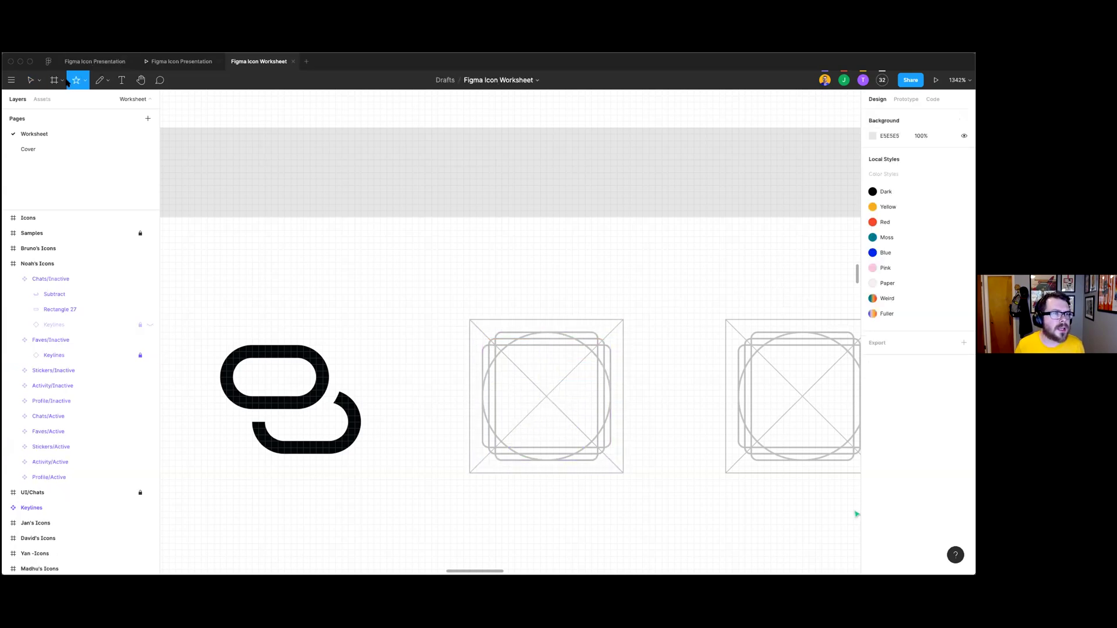
mouse_move(543, 395)
mouse_down()
mouse_move(481, 359)
mouse_move(539, 340)
mouse_up()
click(880, 185)
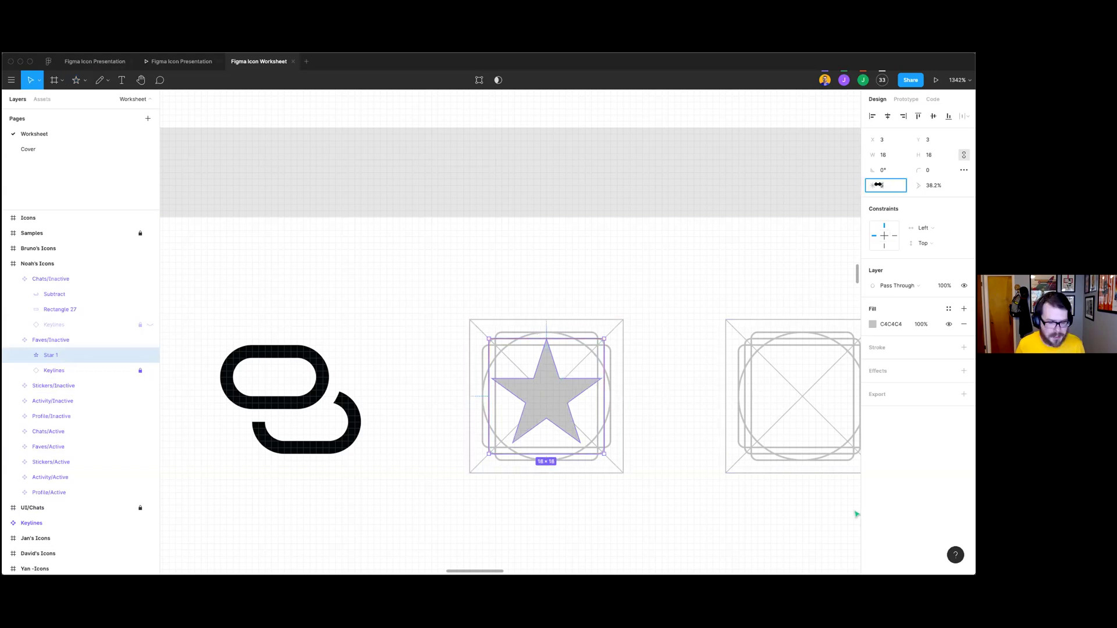
text(4)
key(Return)
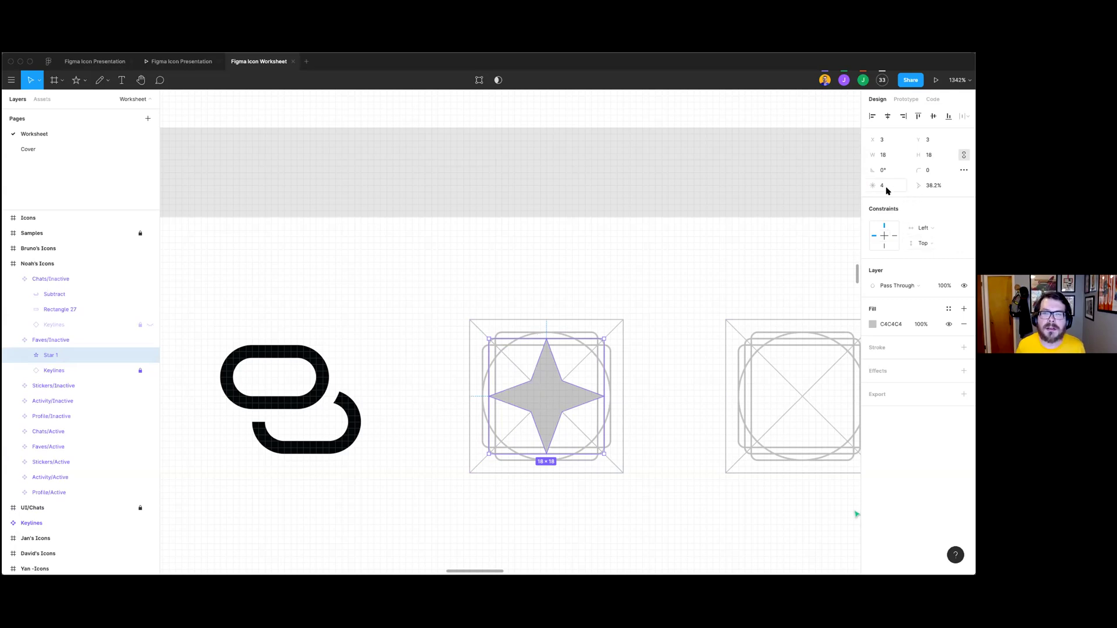
mouse_move(873, 184)
mouse_down()
mouse_move(933, 185)
mouse_move(885, 186)
mouse_up()
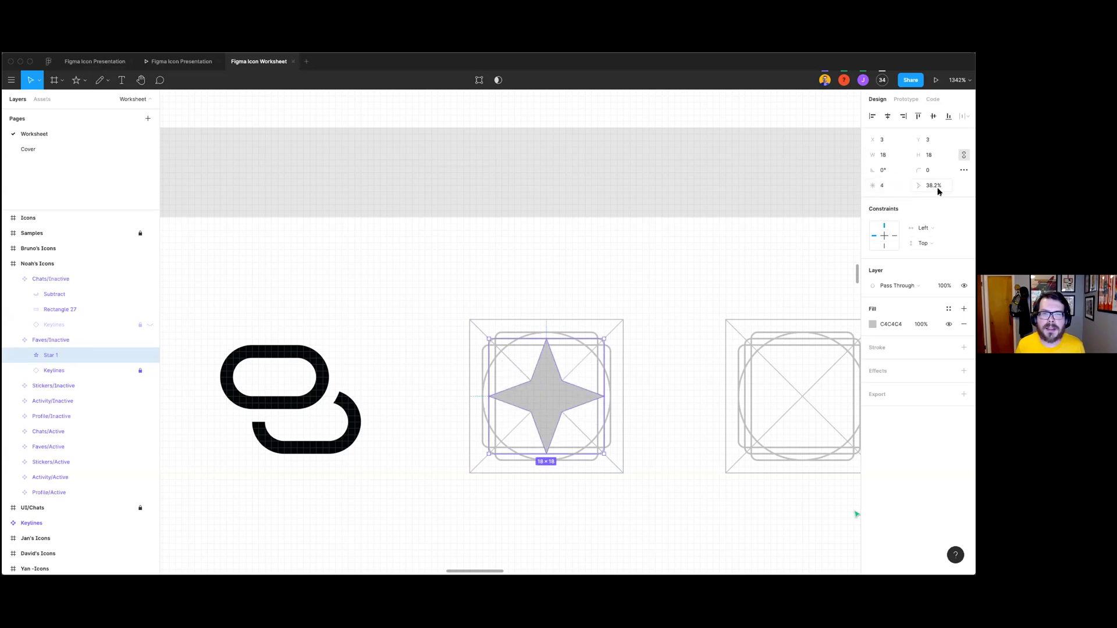
Step: Convert the star's fill into a centre-aligned stroke using the Dark colour style with a weight of 2
key(shift+x)
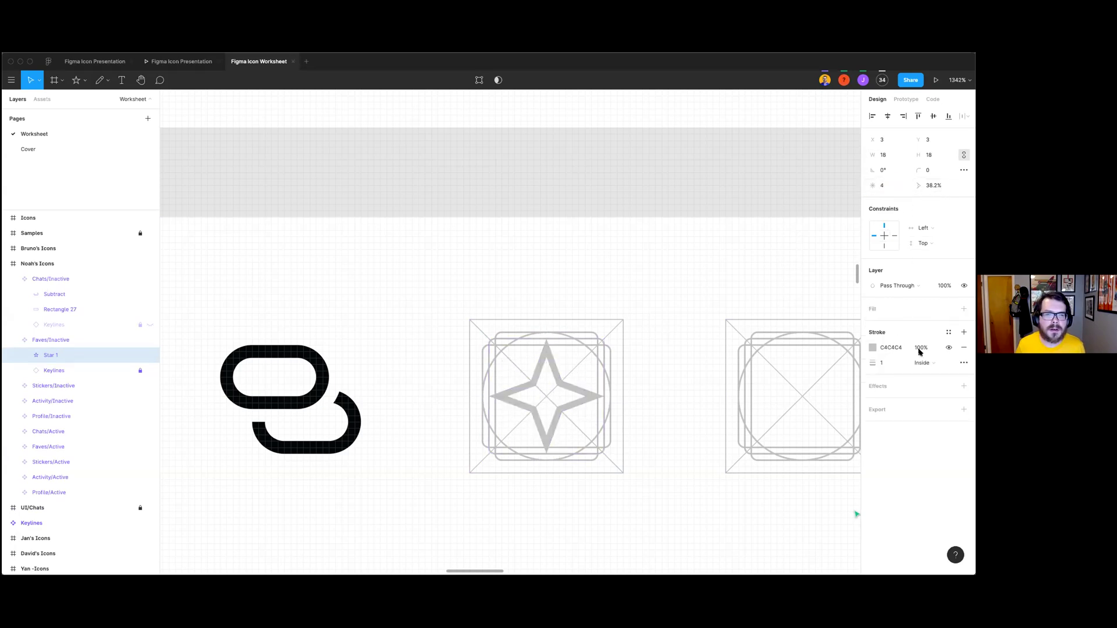
click(929, 365)
click(928, 374)
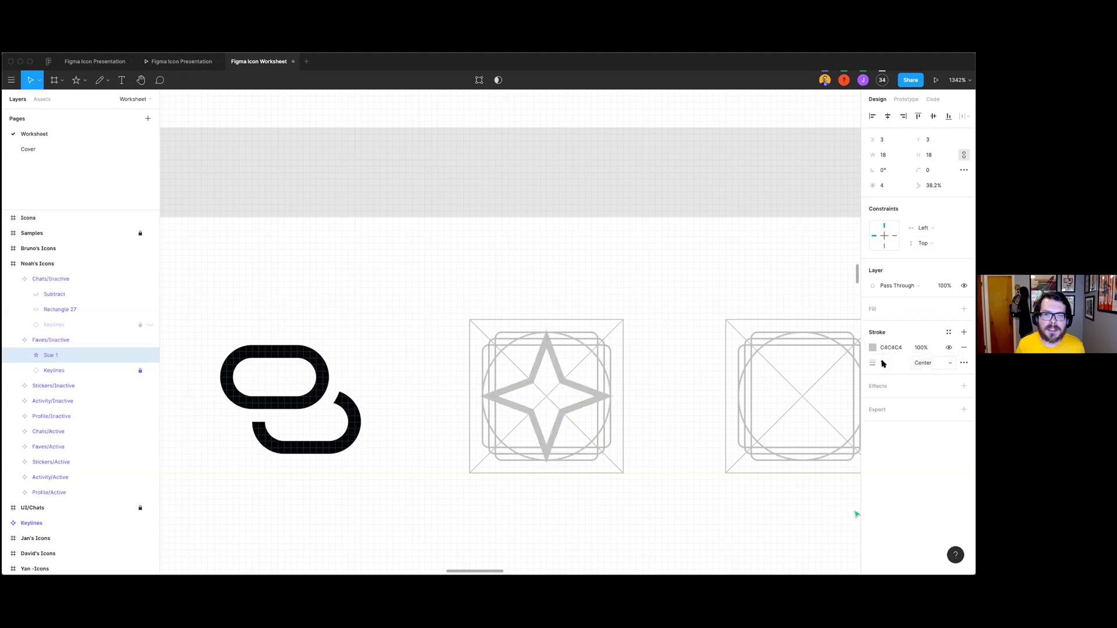
click(948, 332)
click(879, 368)
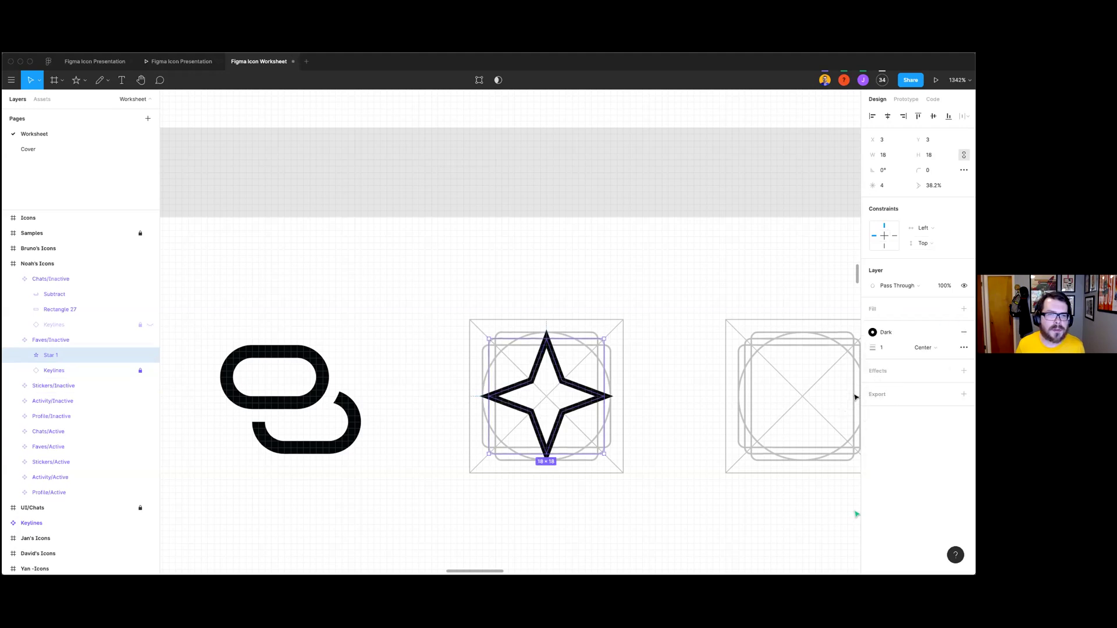
drag(873, 347, 877, 347)
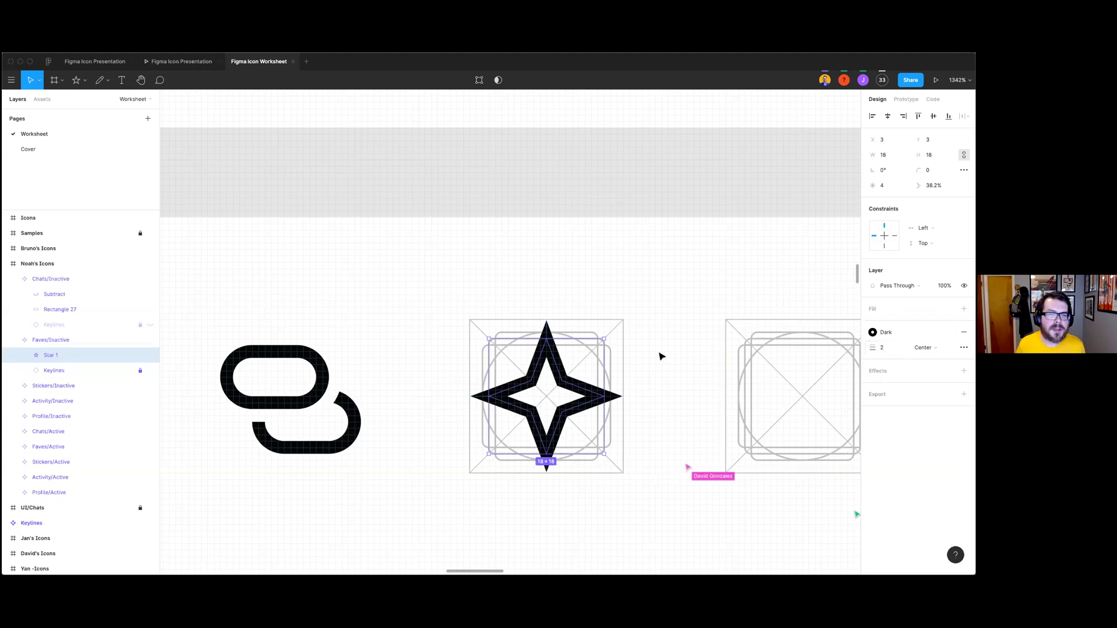
click(599, 287)
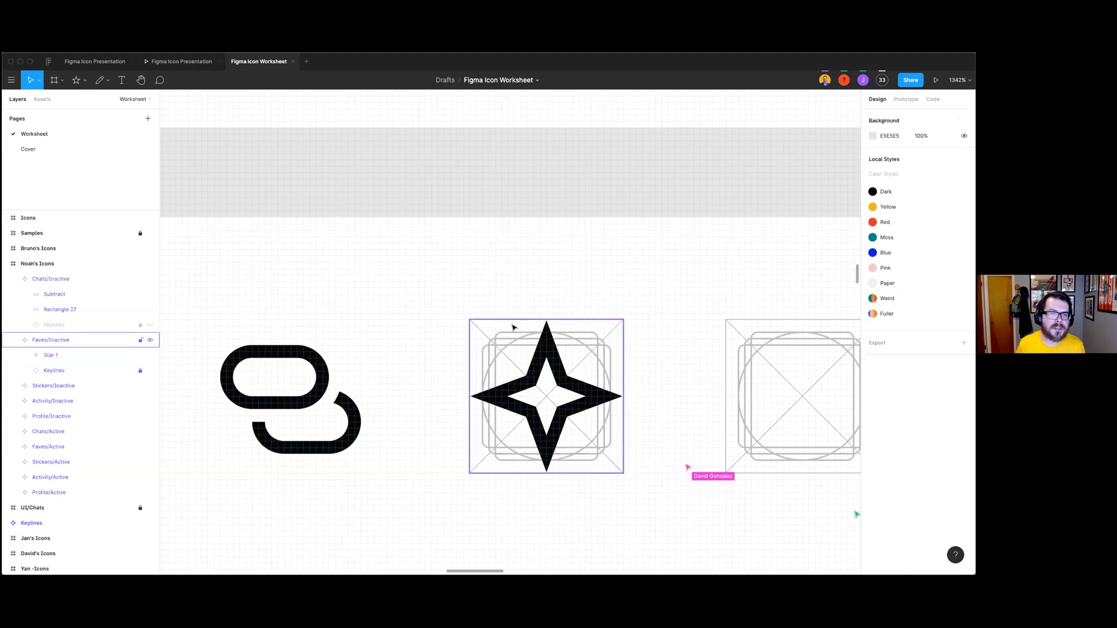
Step: Examine the sample icons, especially the picture icon's stroke and corner details, and compare them with the new star
scroll(670, 343, down, 5)
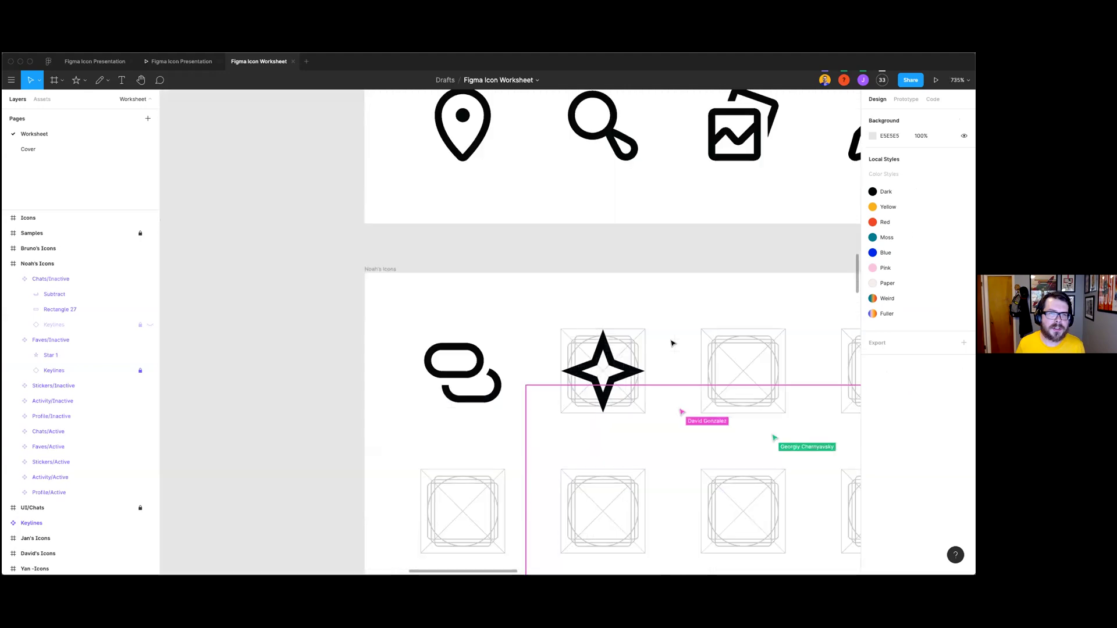
scroll(672, 344, up, 3)
scroll(672, 343, right, 5)
scroll(573, 327, up, 3)
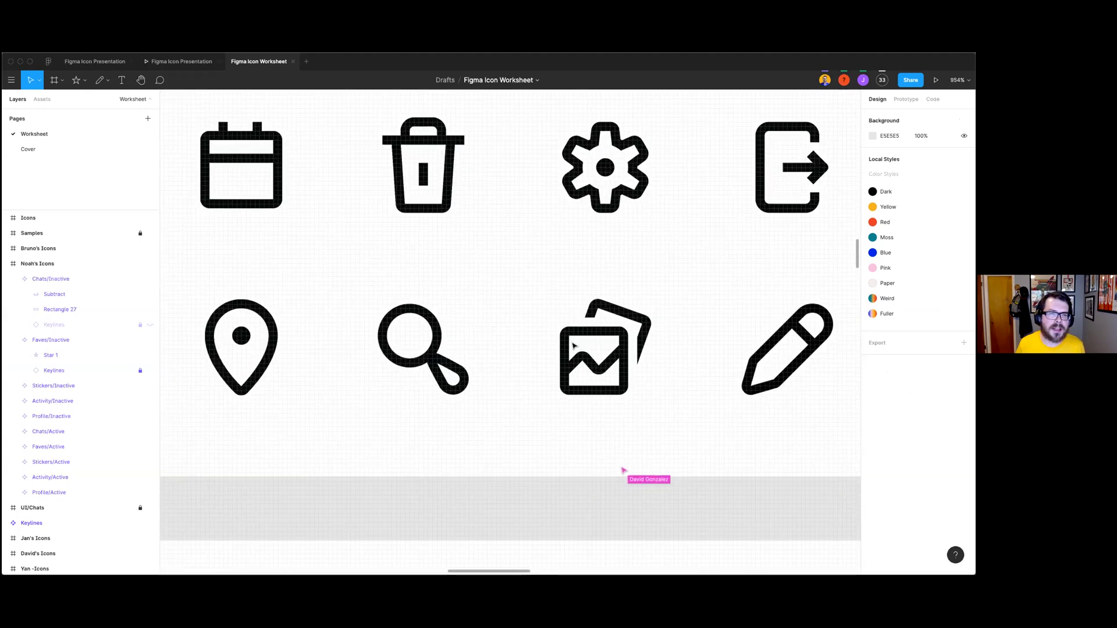
scroll(573, 346, up, 5)
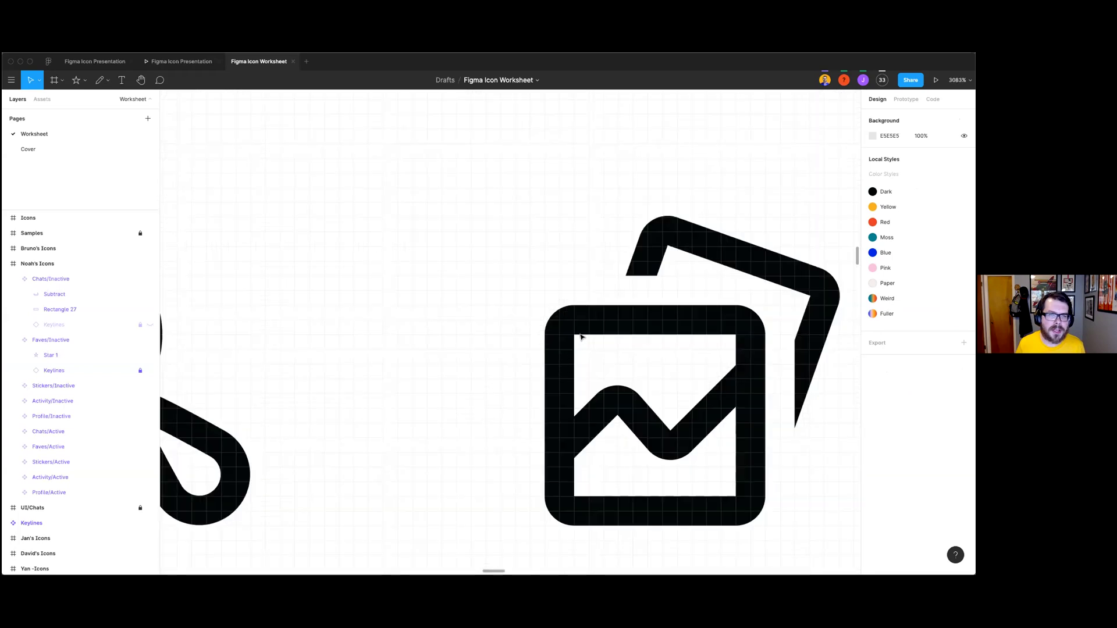
scroll(578, 364, down, 3)
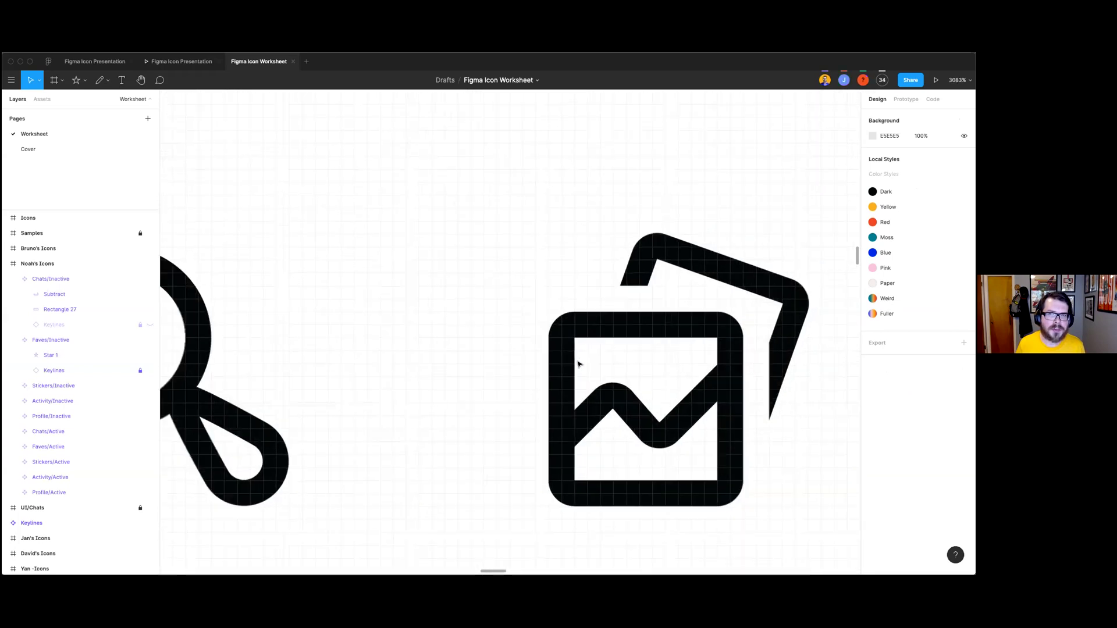
scroll(578, 364, down, 5)
scroll(578, 364, down, 3)
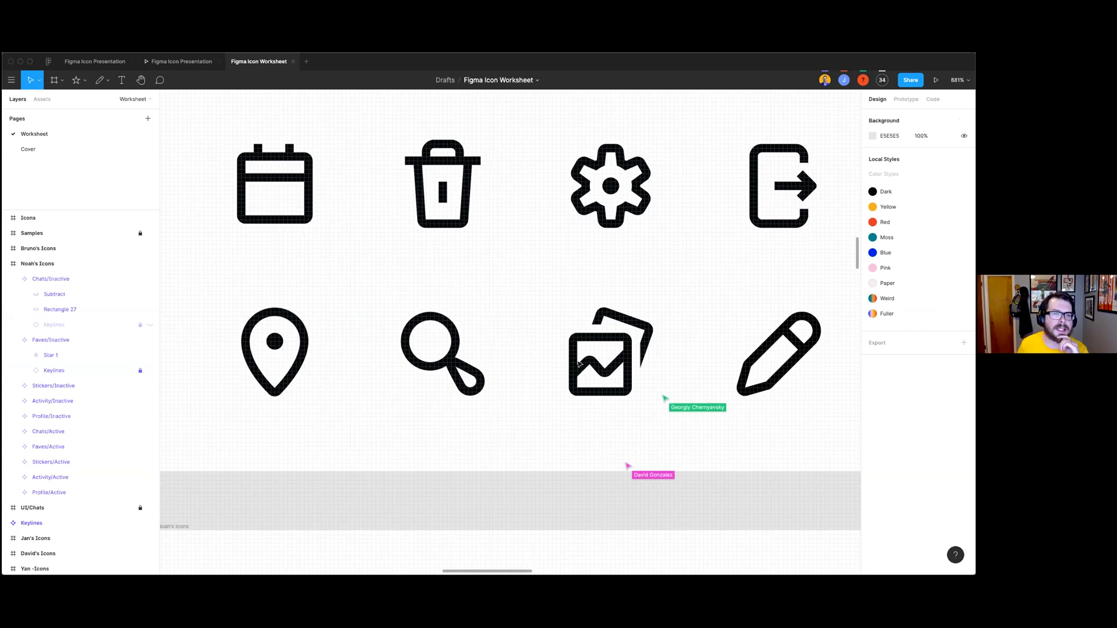
scroll(577, 364, down, 4)
scroll(577, 364, left, 3)
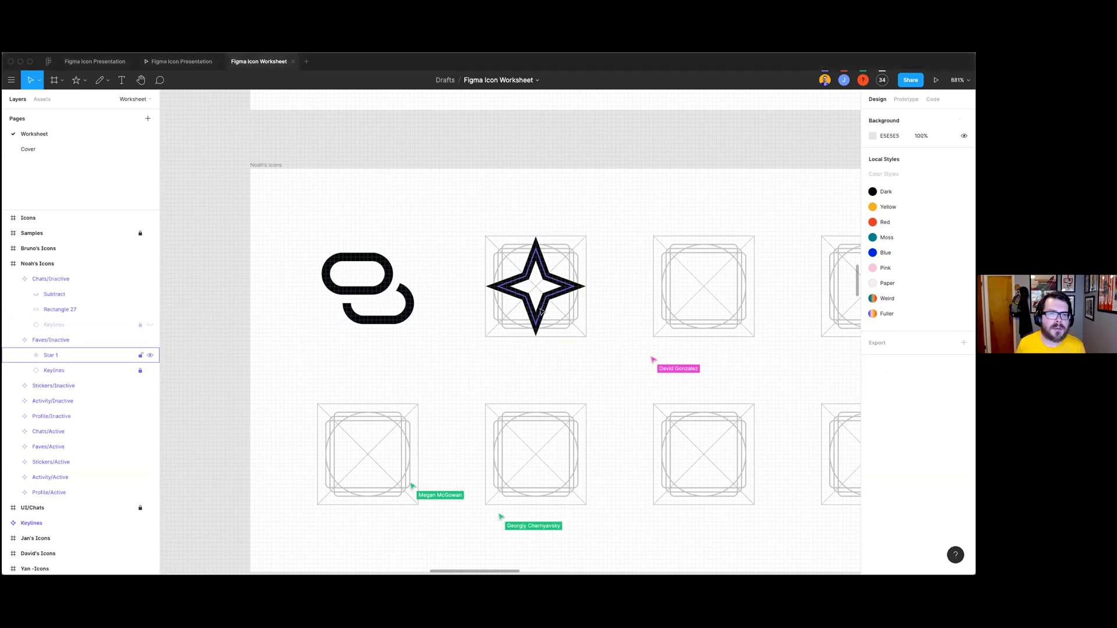
Step: Round the corners of the four-point star in the Faves/Inactive icon with a corner radius of 1
click(558, 294)
scroll(581, 311, up, 5)
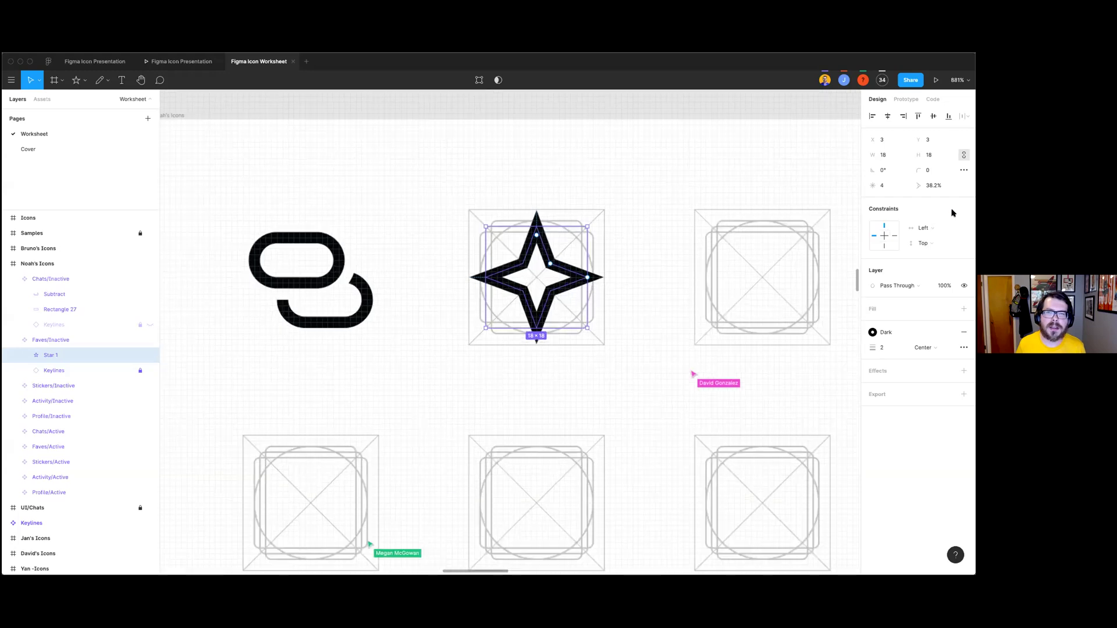
click(915, 170)
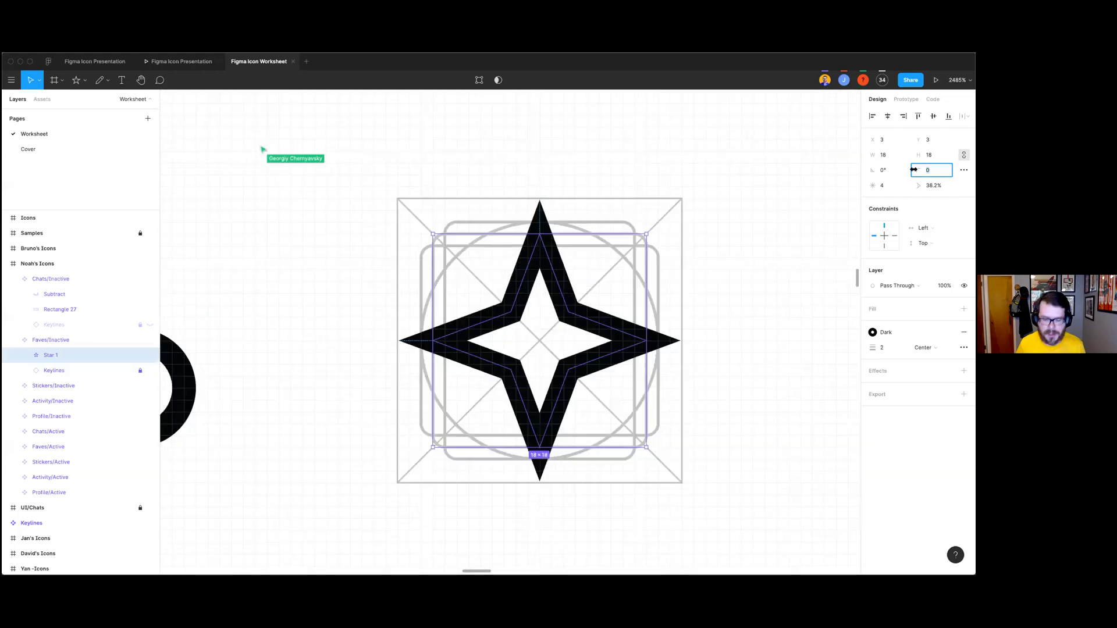
drag(914, 170, 914, 169)
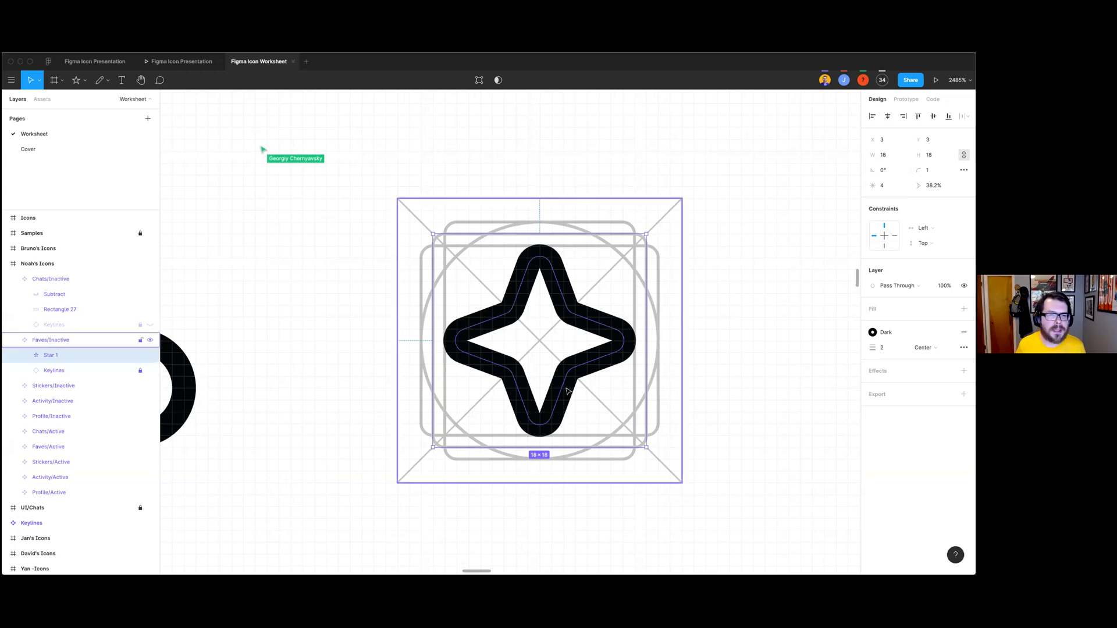
scroll(568, 391, down, 1)
scroll(559, 378, down, 2)
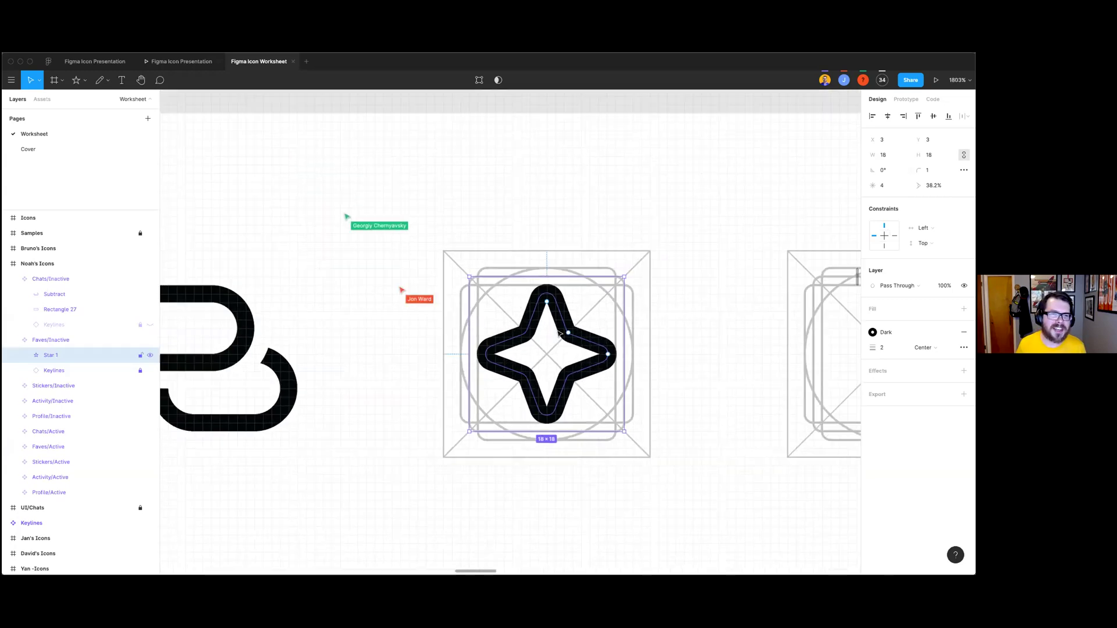
Step: Enlarge the rounded star from its centre to 22 × 22 so its tips reach the circular keyline
click(574, 399)
click(562, 413)
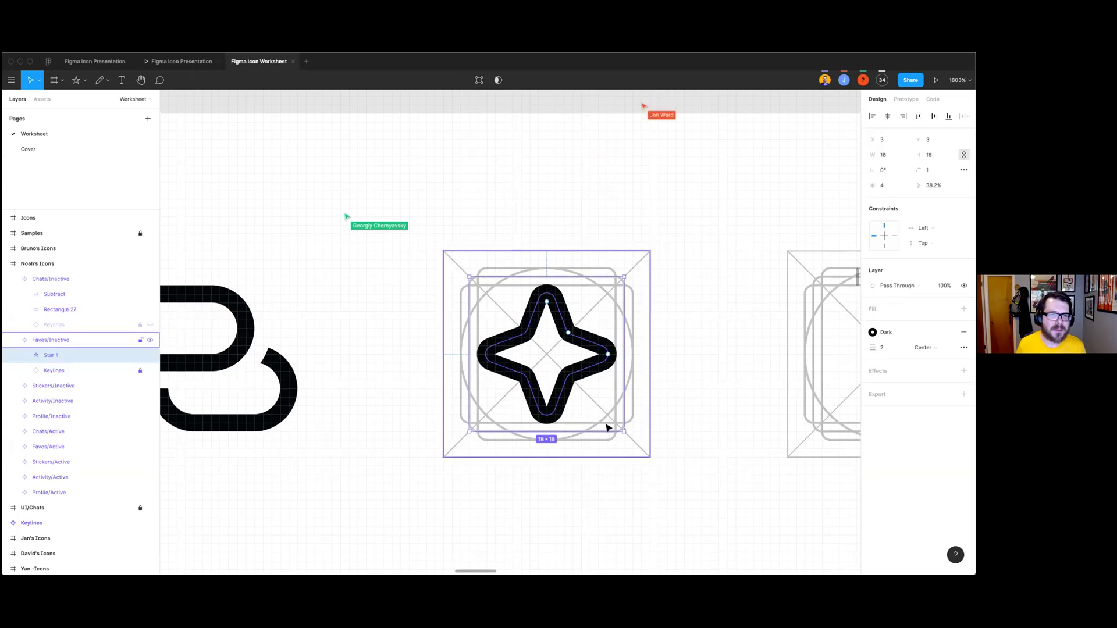
drag(624, 431, 635, 445)
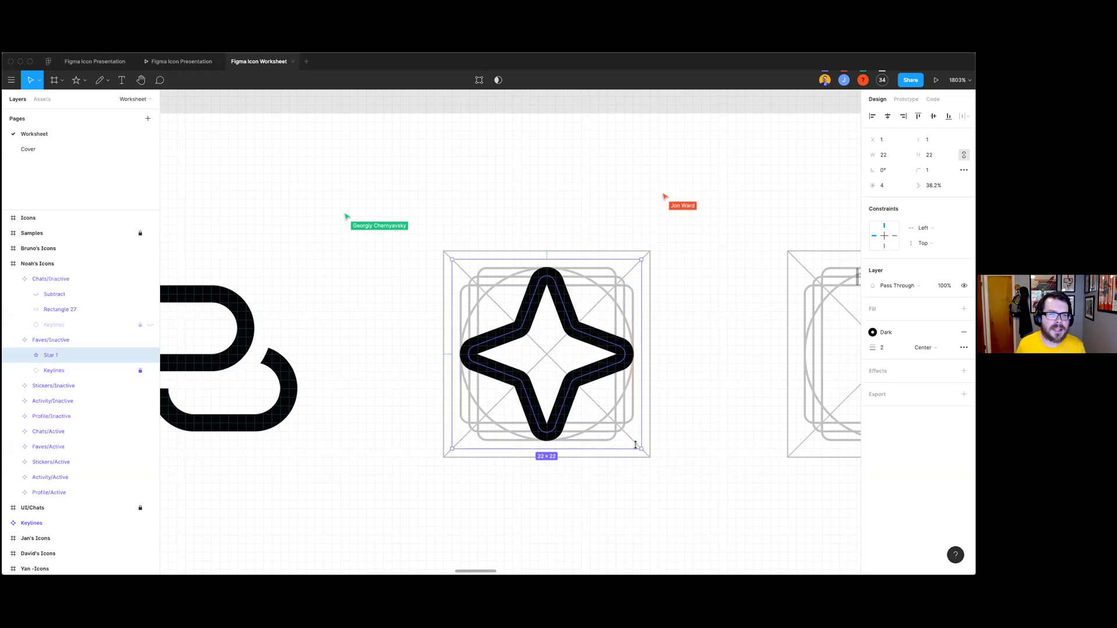
click(683, 406)
Step: Inspect how the enlarged star fits the keylines and compare its weight with the chat icon and the sample icons
scroll(631, 371, up, 5)
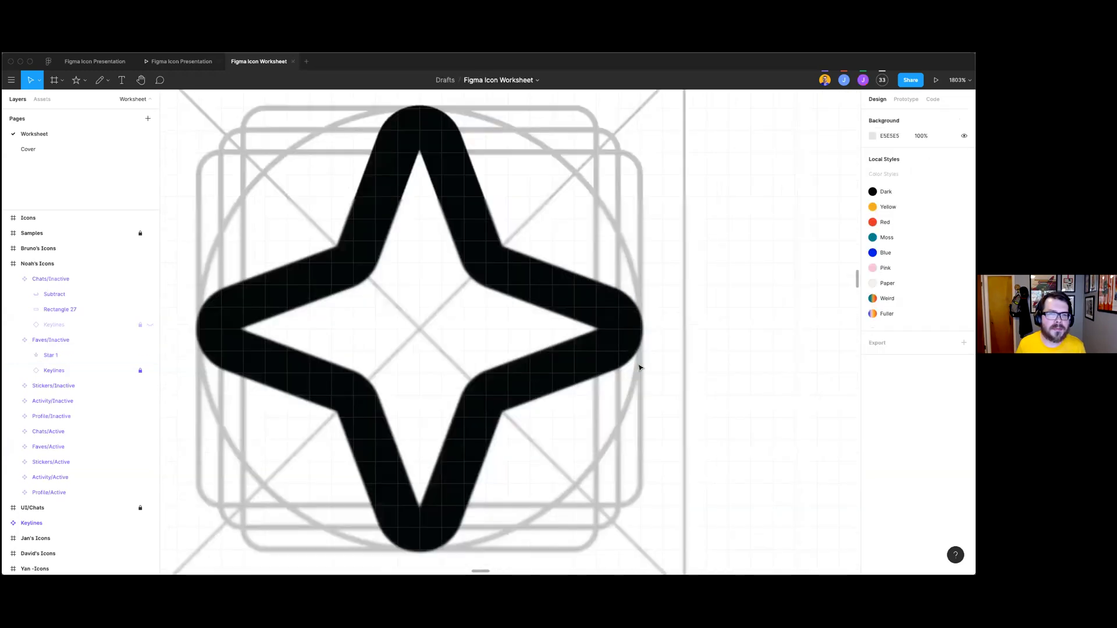
scroll(570, 326, down, 2)
scroll(537, 242, down, 2)
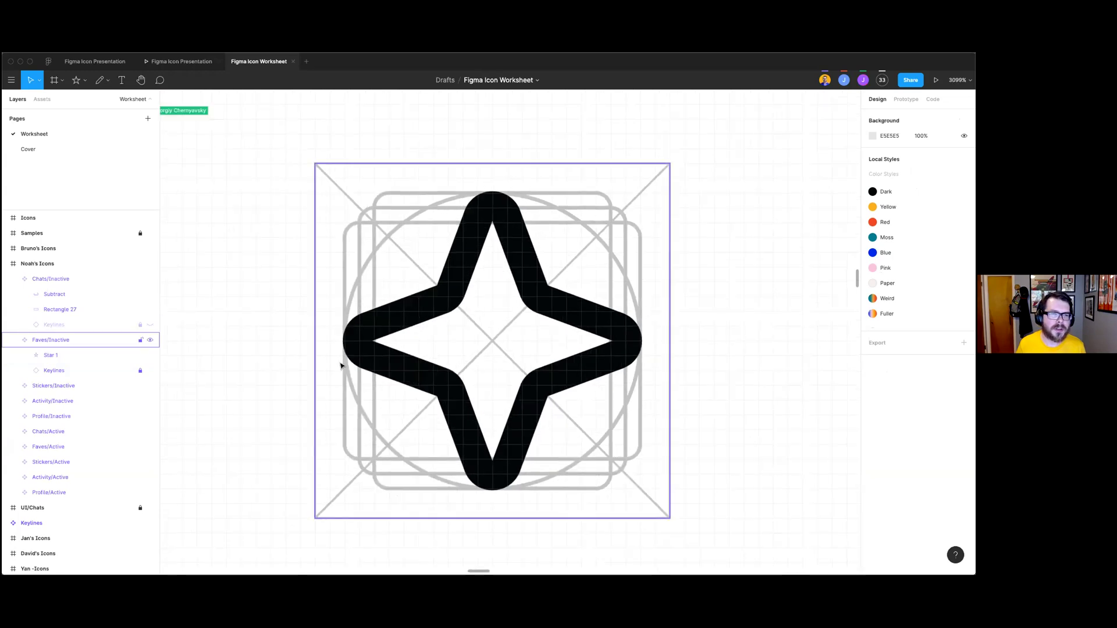
scroll(640, 451, down, 2)
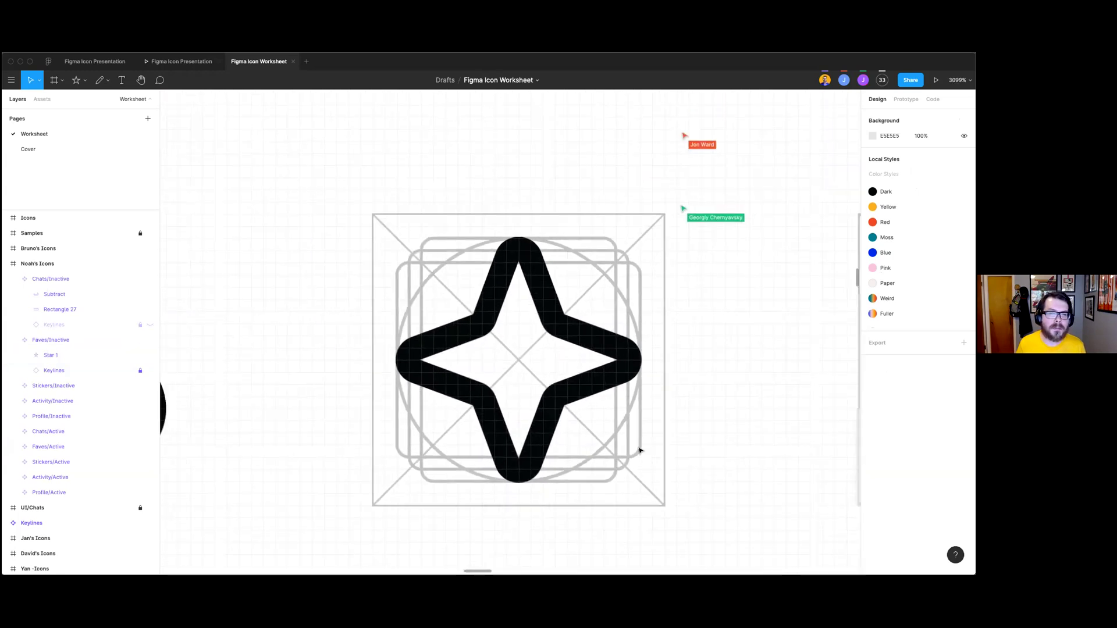
scroll(640, 451, down, 4)
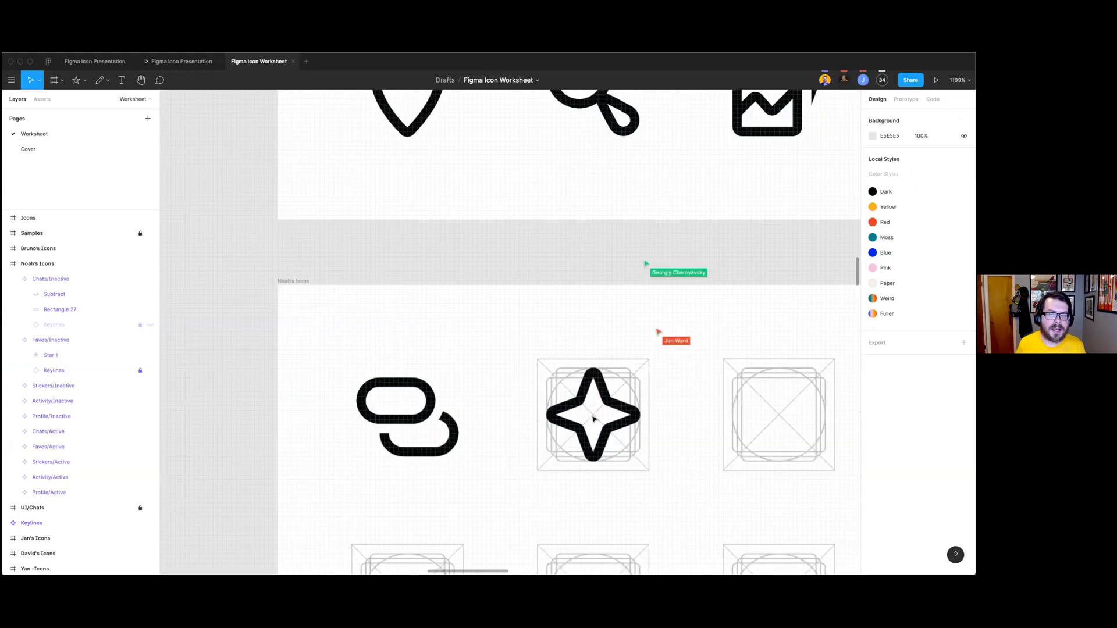
scroll(581, 424, up, 5)
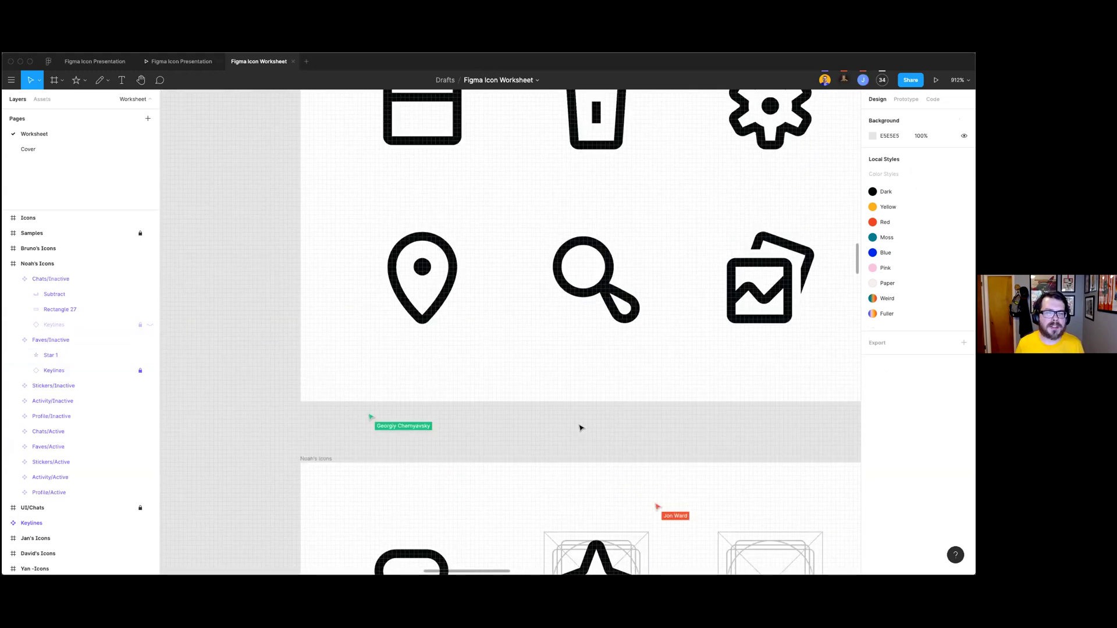
scroll(580, 428, down, 4)
click(587, 417)
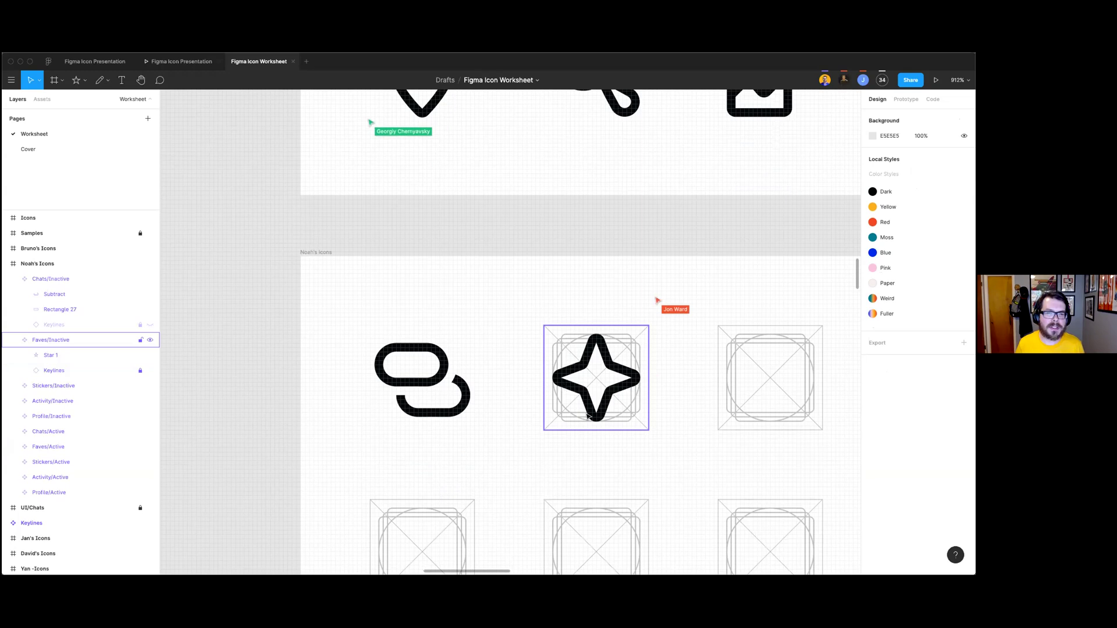
click(659, 385)
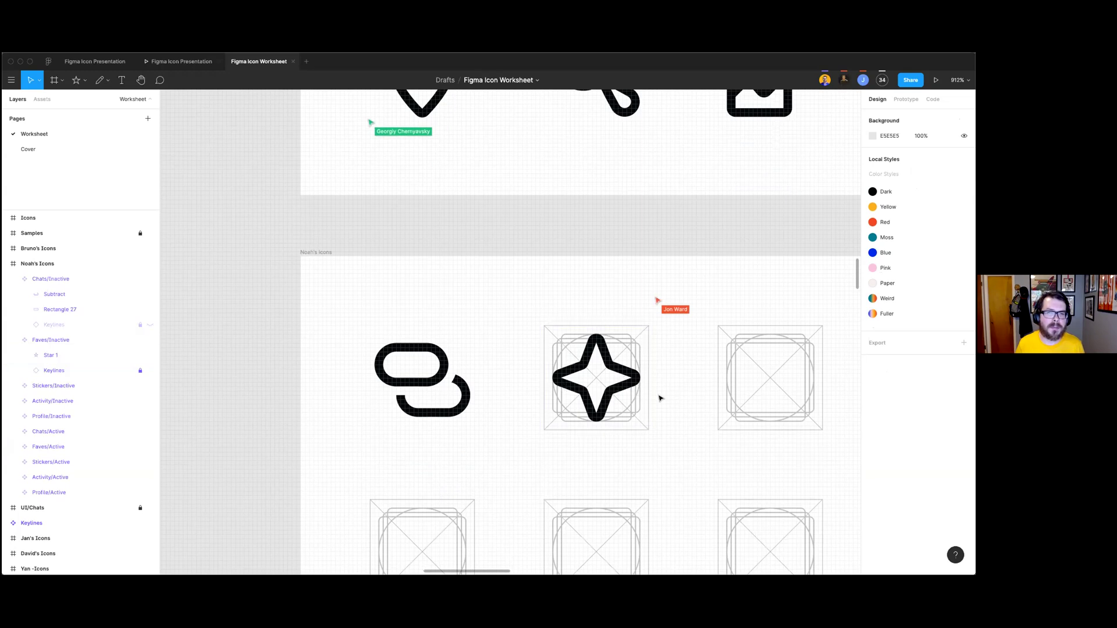
scroll(658, 413, down, 10)
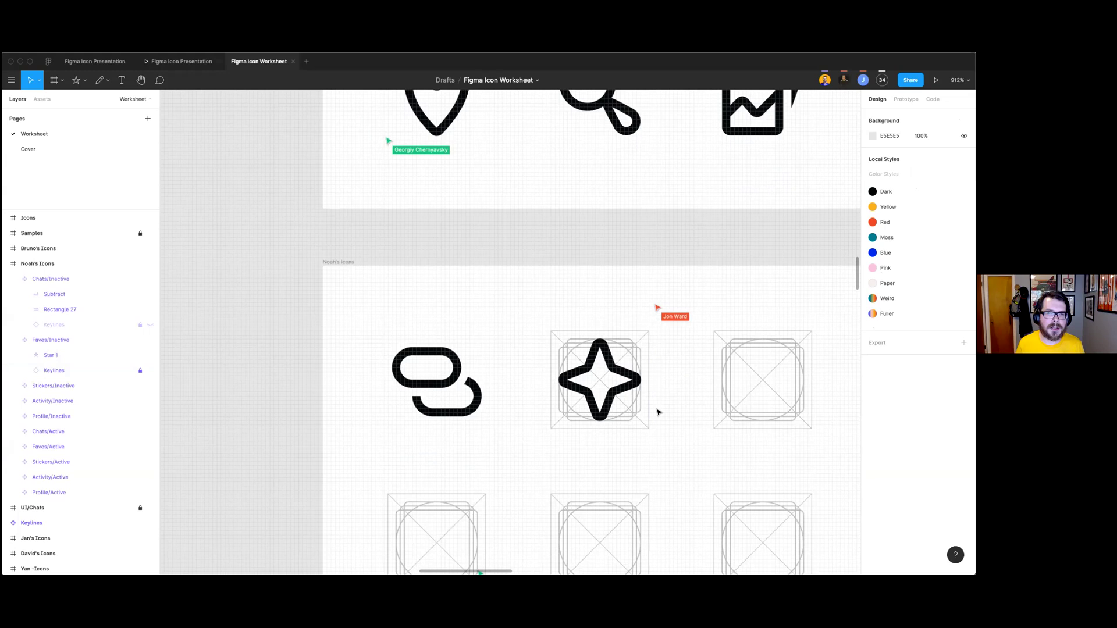
Step: Examine the star in the UI/Chats tab bar, the sparkle reaction in the chat mockup, and the sample icons for reference
scroll(658, 411, up, 6)
scroll(657, 411, down, 5)
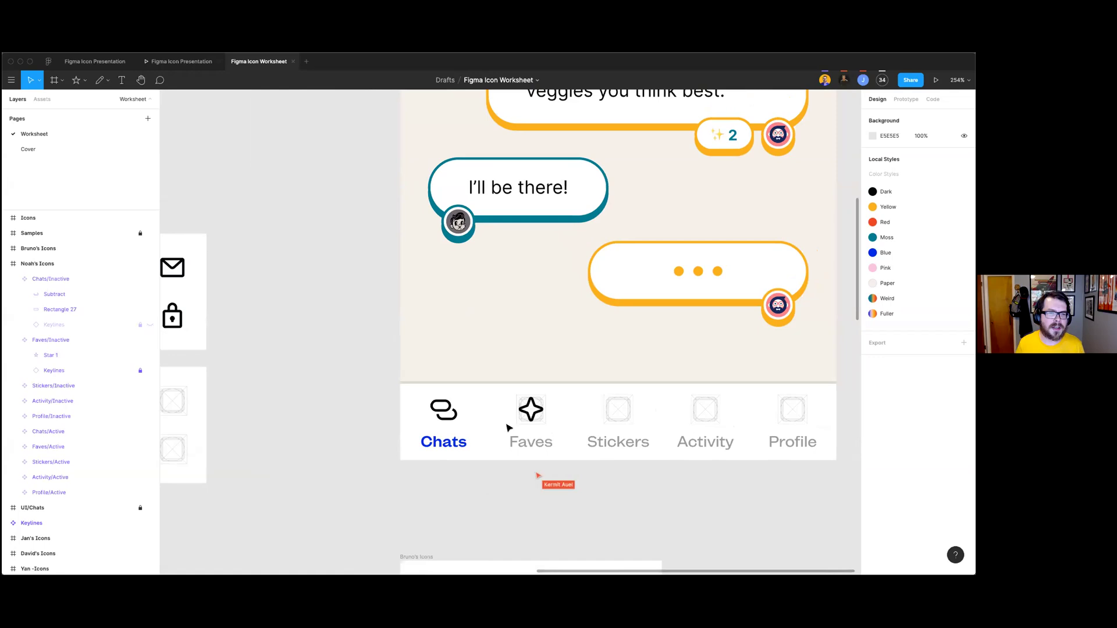
scroll(462, 437, left, 10)
scroll(461, 436, right, 10)
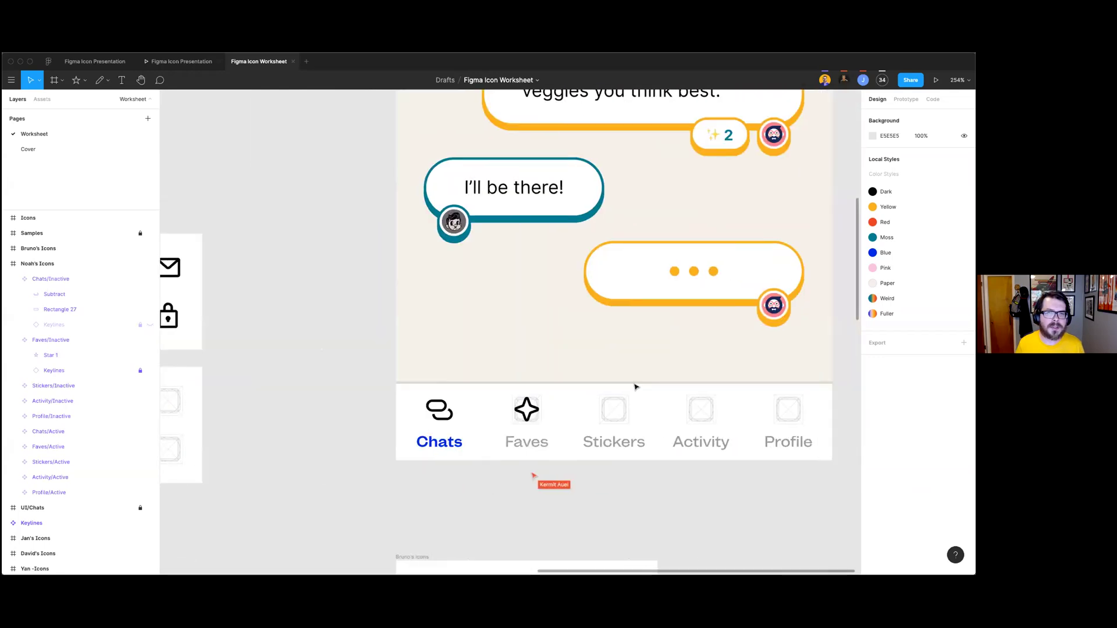
scroll(635, 386, up, 5)
scroll(717, 303, up, 5)
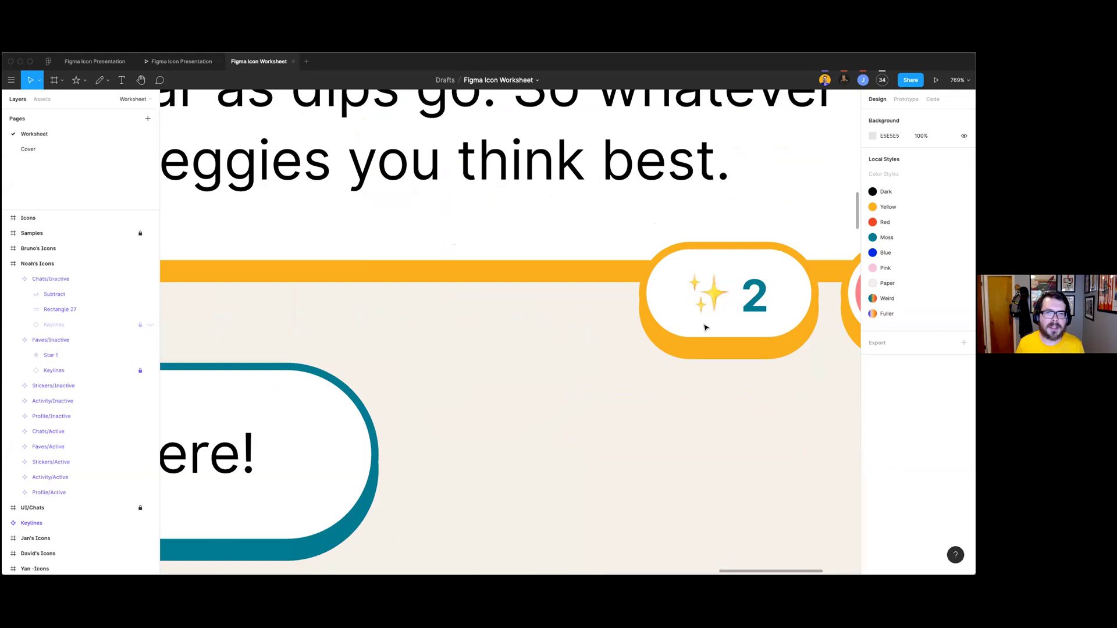
scroll(648, 391, down, 15)
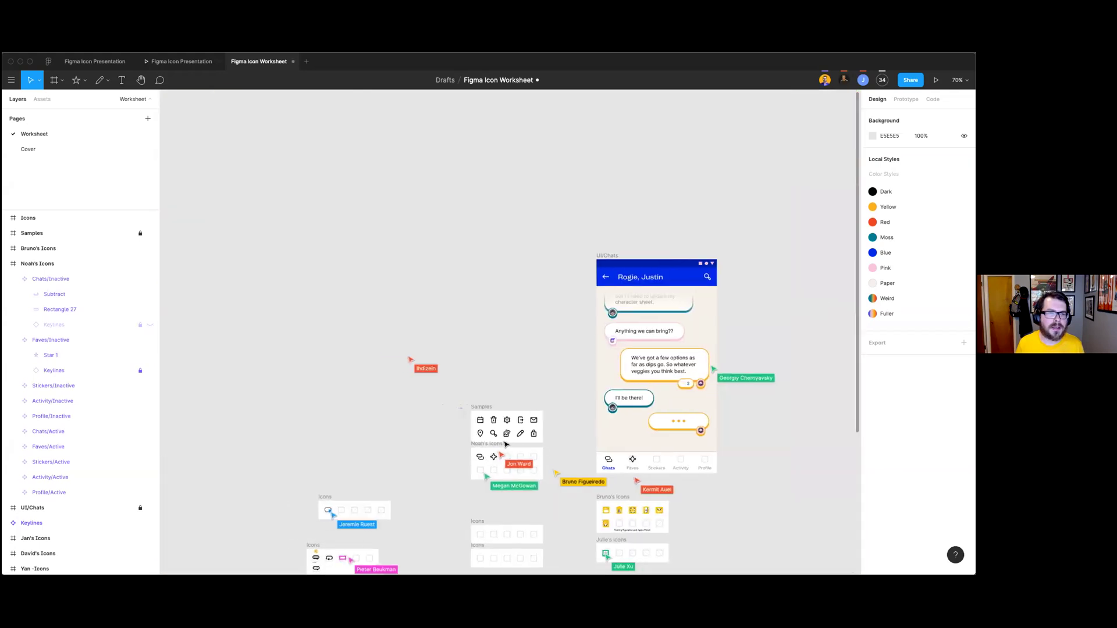
scroll(505, 445, up, 8)
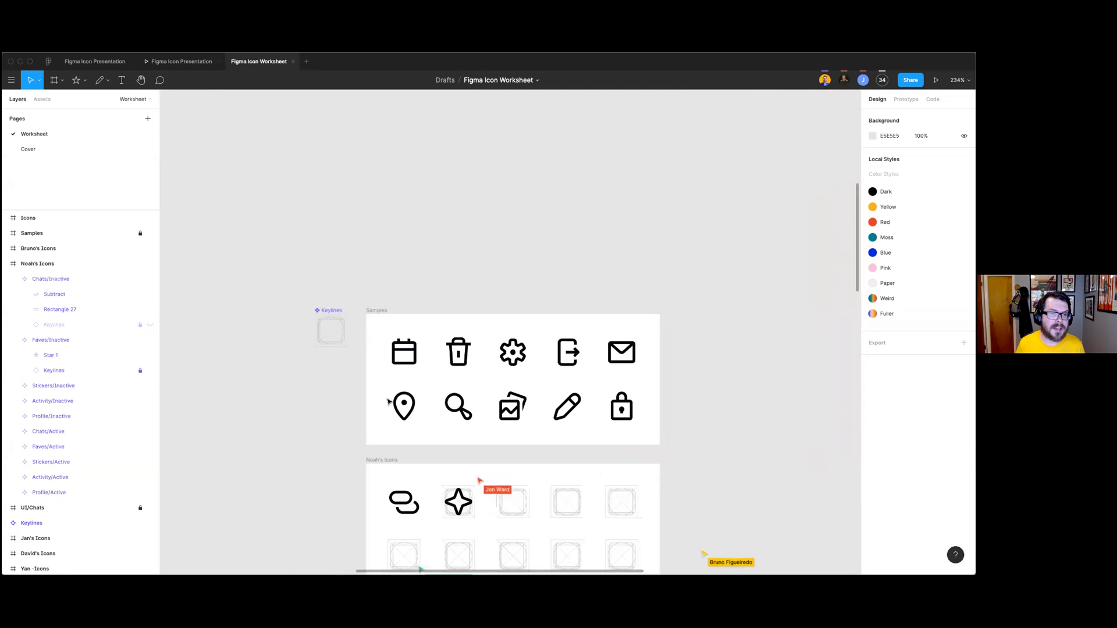
scroll(389, 402, up, 4)
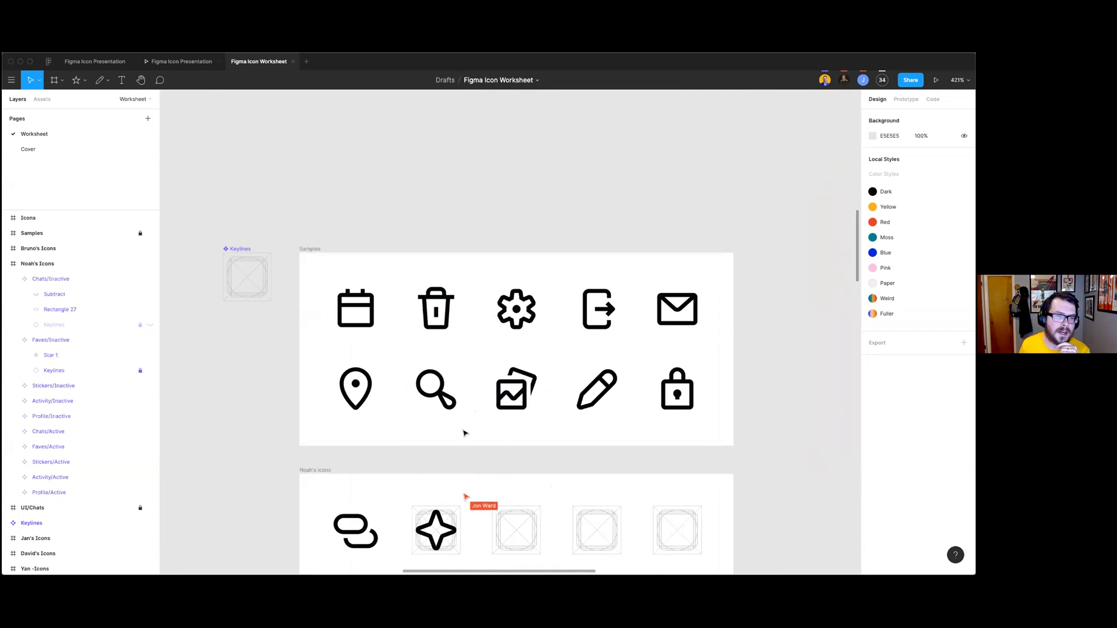
scroll(464, 433, down, 3)
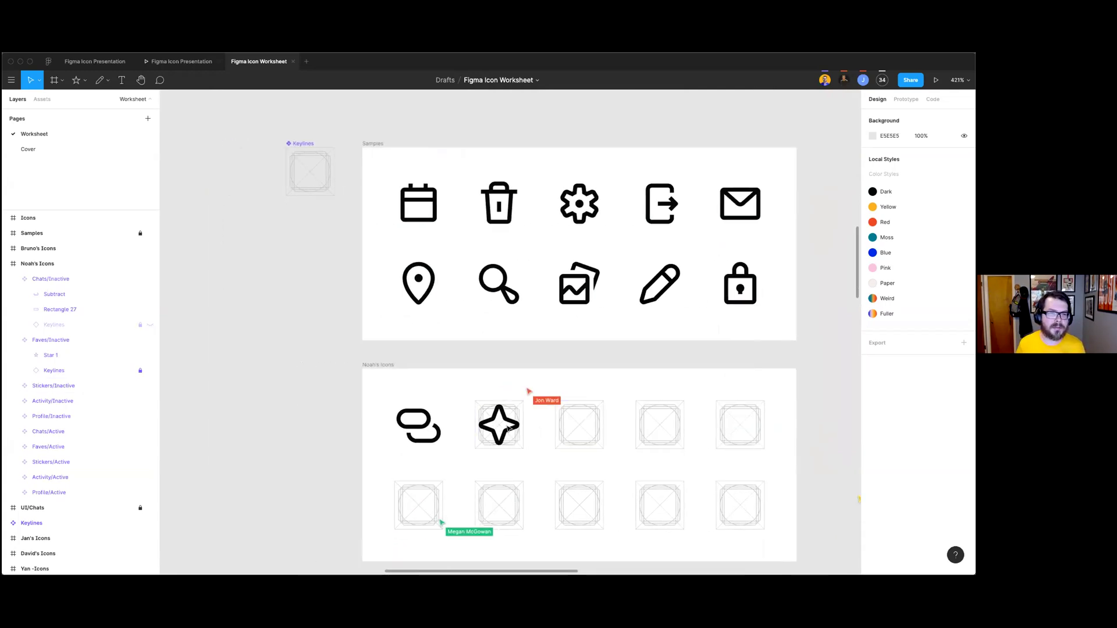
Step: Draw a 3 × 3 circle at X 3, Y 3, above and left of the star in the Faves/Inactive icon
scroll(490, 427, up, 3)
scroll(486, 426, up, 5)
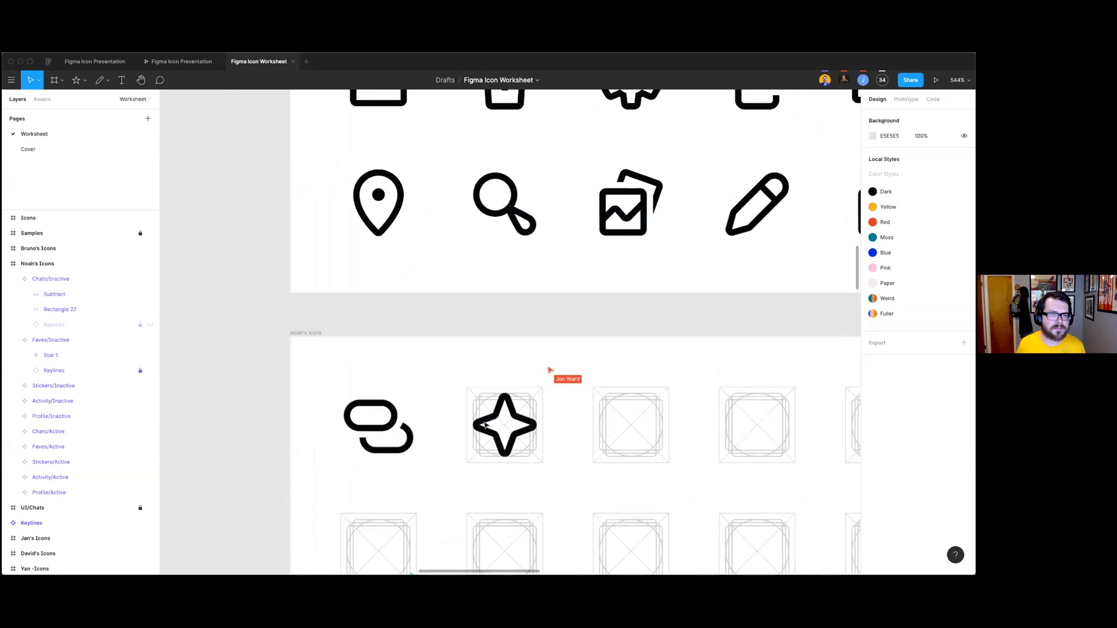
scroll(486, 425, down, 1)
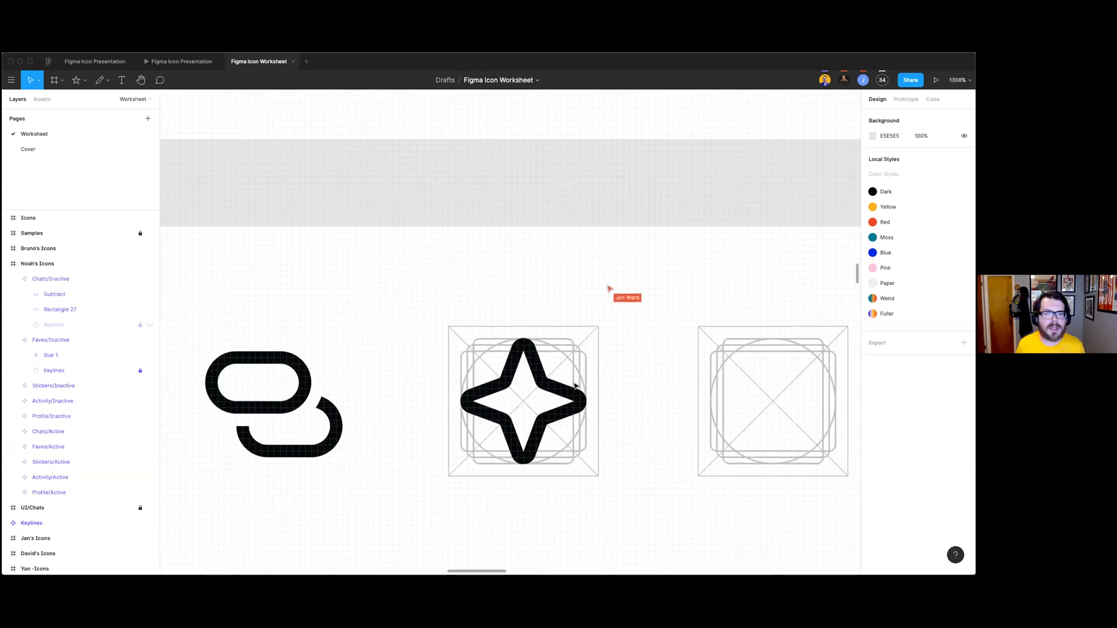
key(o)
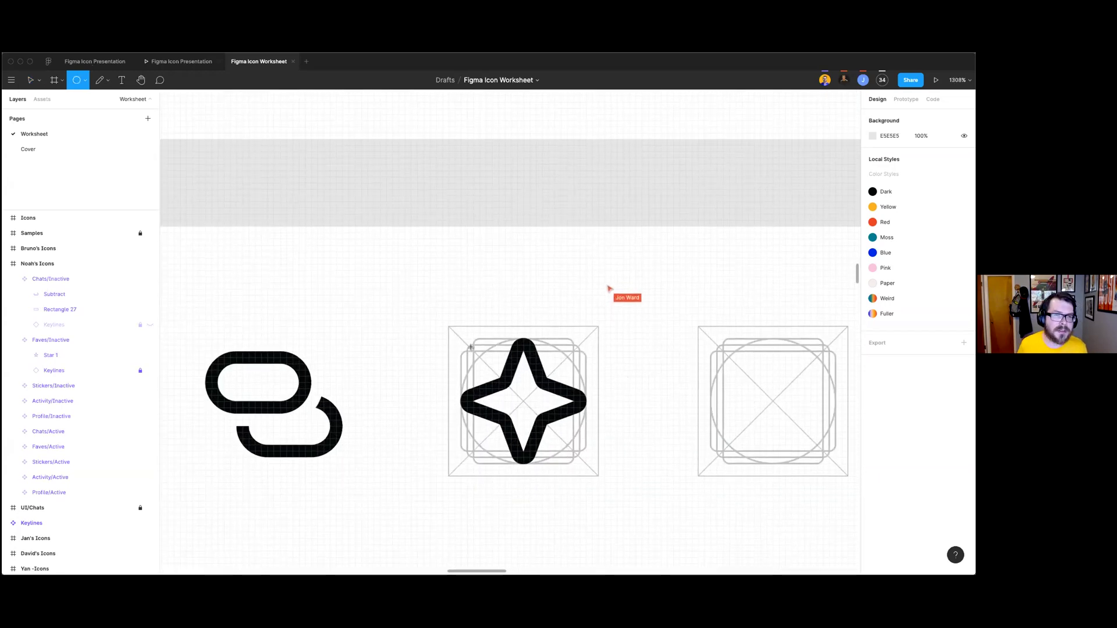
scroll(478, 350, up, 1)
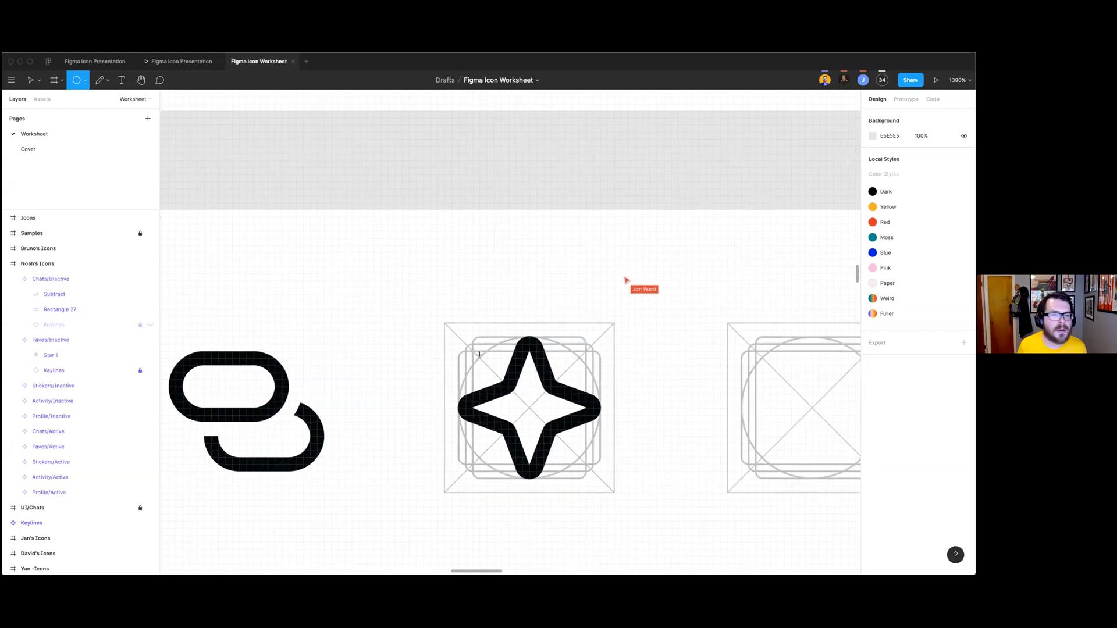
scroll(479, 351, up, 1)
drag(482, 363, 489, 370)
key(Left)
key(Up)
click(476, 373)
click(480, 357)
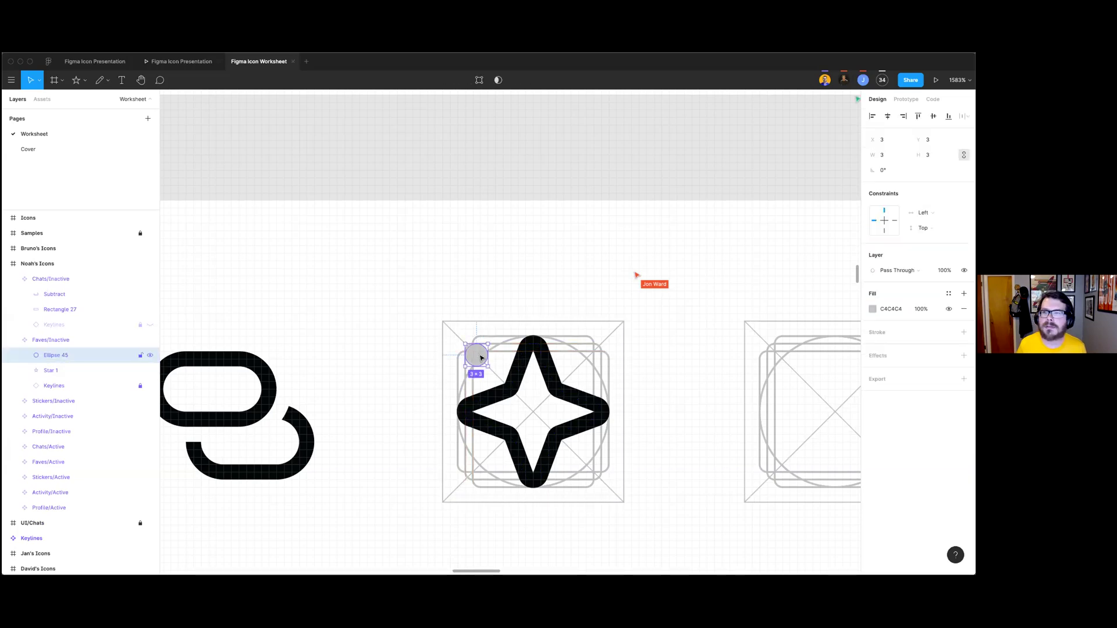
Step: Duplicate the circle to the star's lower-right side at X 18, Y 17 and shrink the copy to 2 × 2
drag(482, 358, 588, 456)
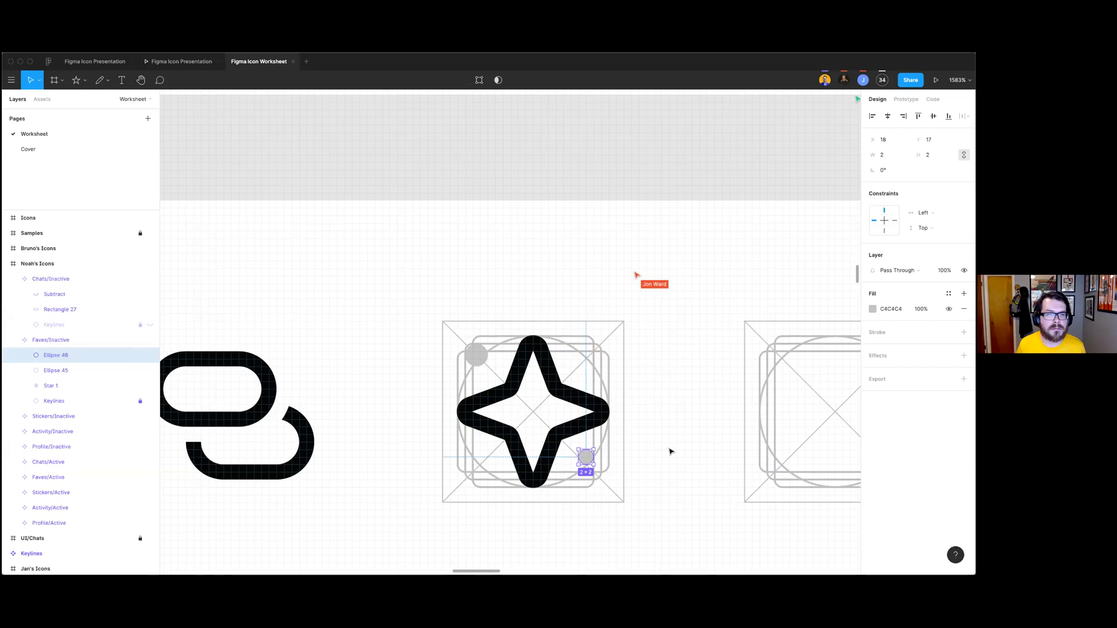
click(618, 467)
click(586, 457)
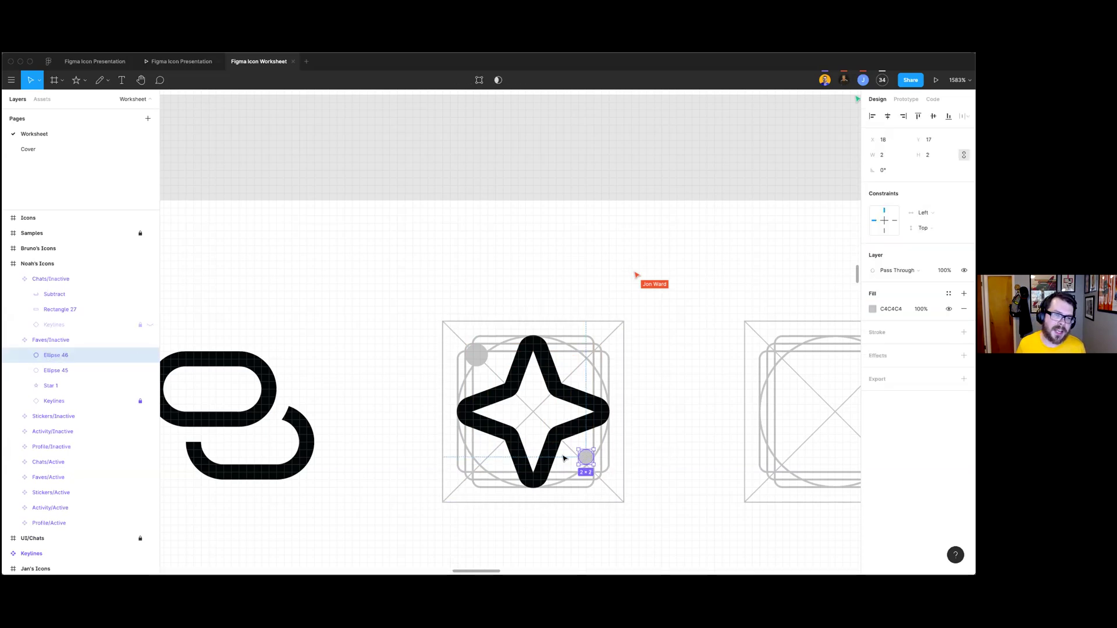
Step: Apply the Dark colour style to the fill of both small circles
shift+click(480, 360)
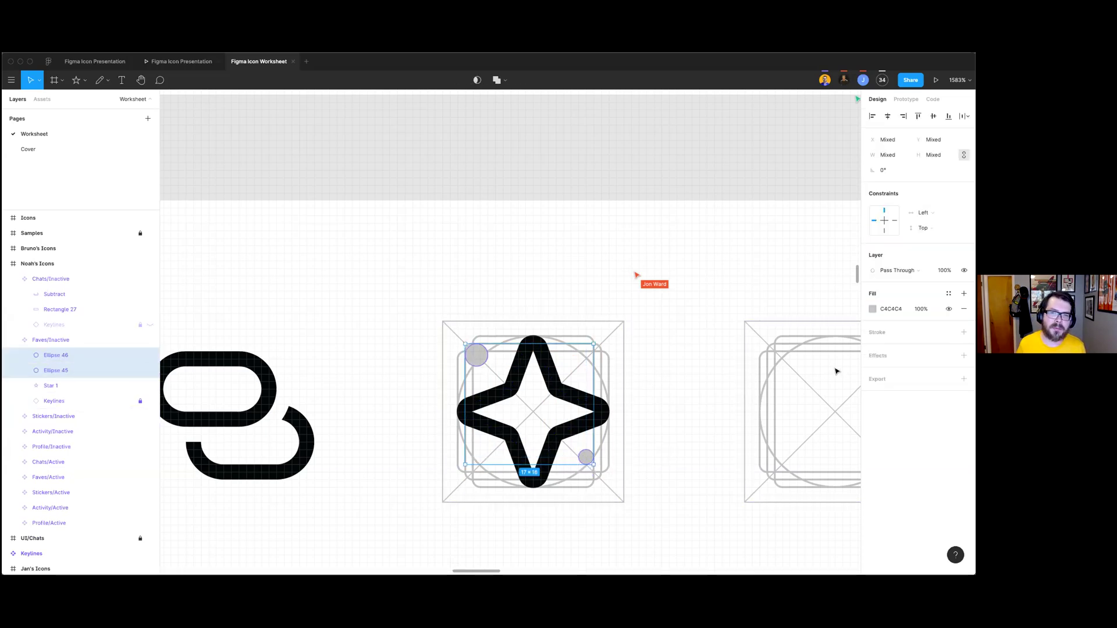
click(949, 294)
click(880, 330)
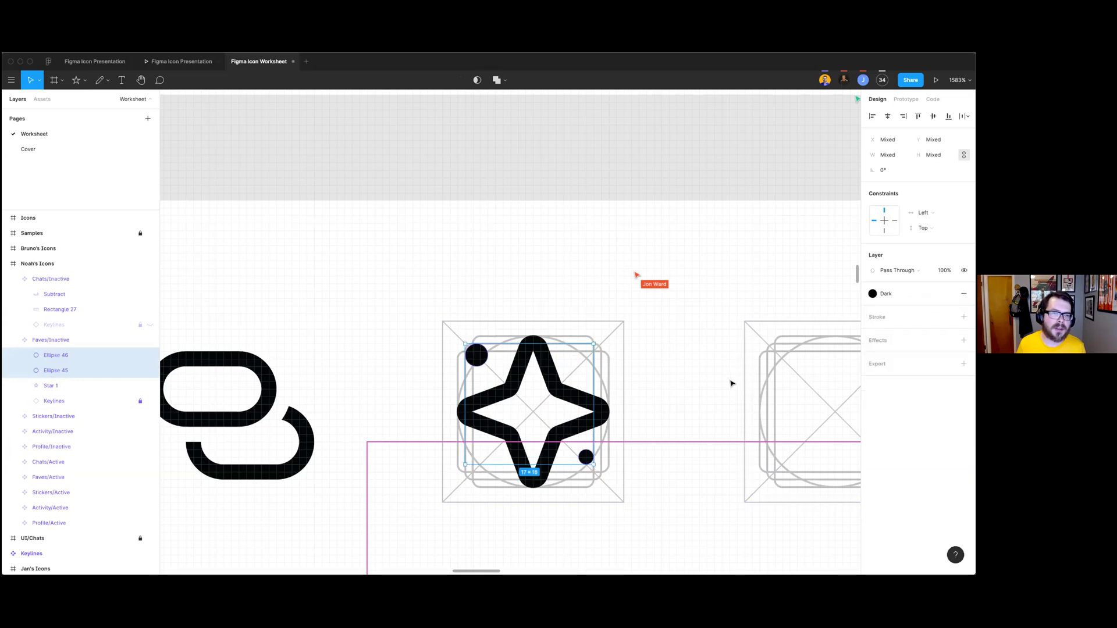
click(686, 382)
Step: Hide the Keylines layer of the Faves/Inactive icon and review the finished star beside the chat and sample icons
scroll(684, 381, down, 2)
scroll(654, 375, down, 5)
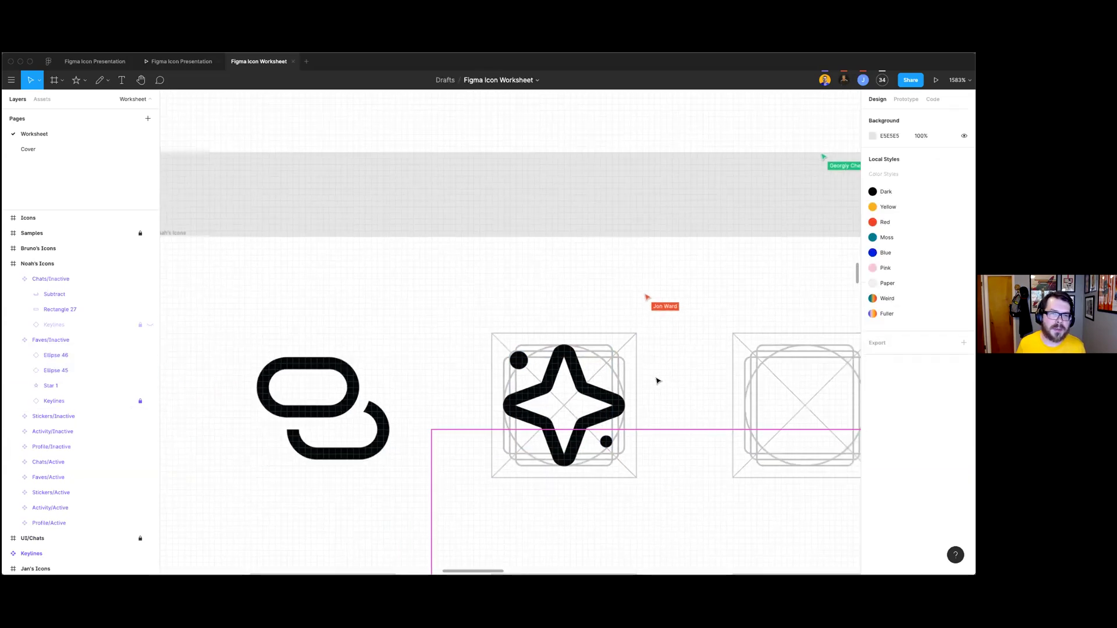
click(123, 342)
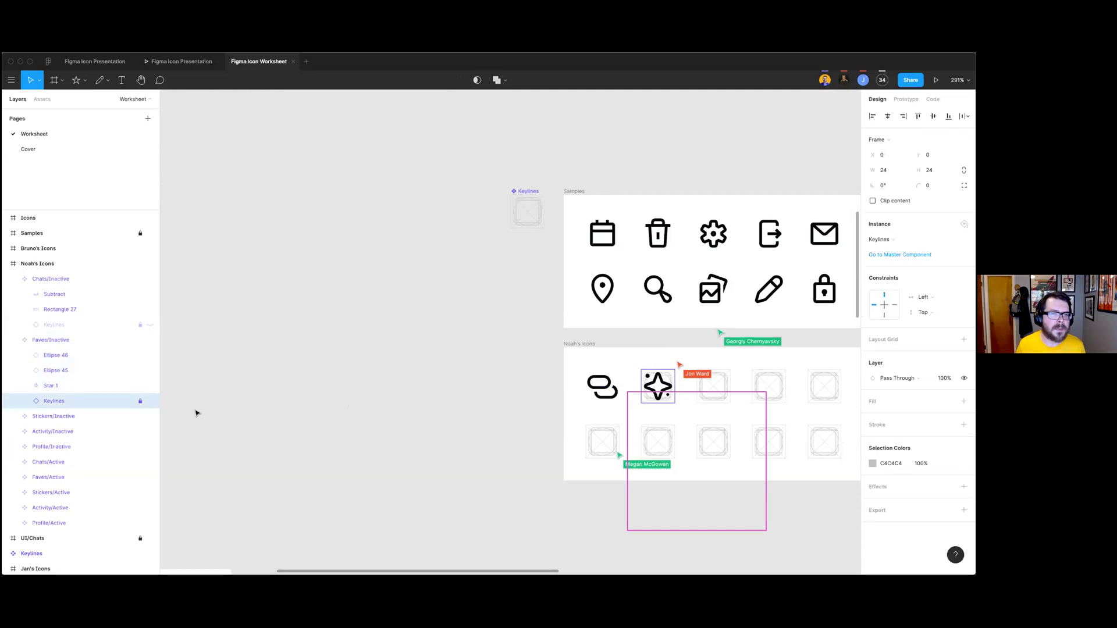
click(149, 401)
click(547, 411)
scroll(547, 411, right, 3)
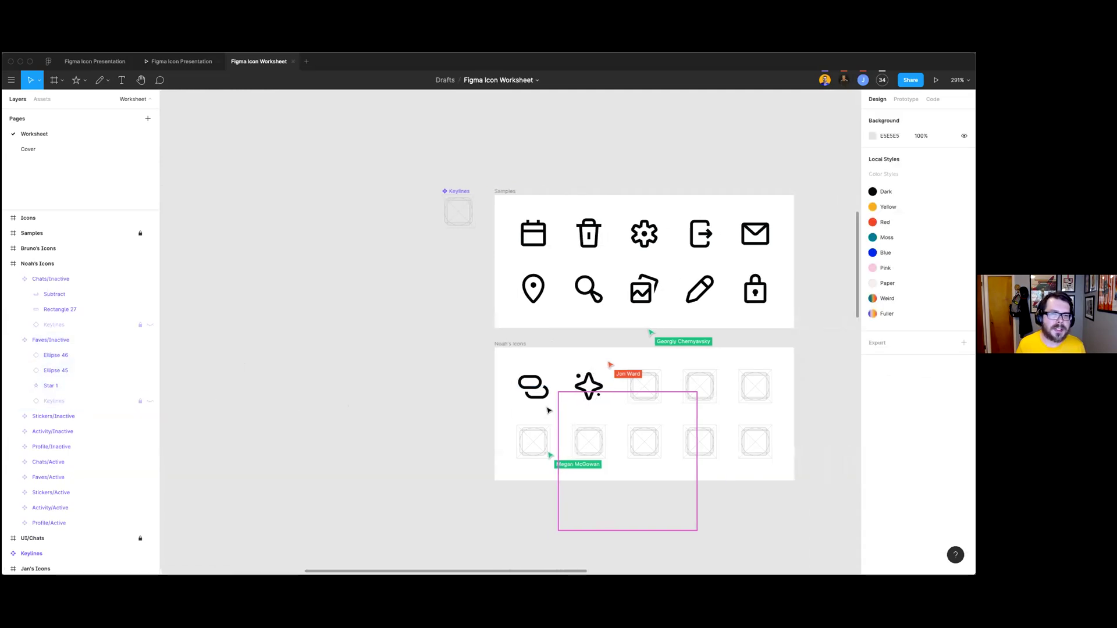
scroll(584, 451, up, 2)
scroll(596, 462, up, 6)
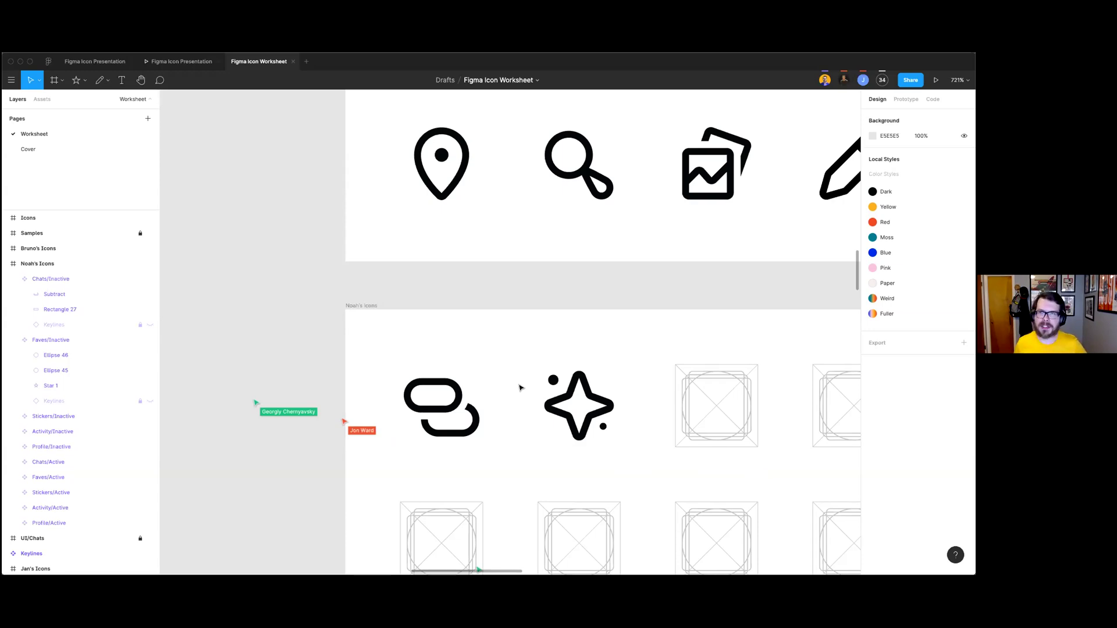
scroll(524, 412, down, 3)
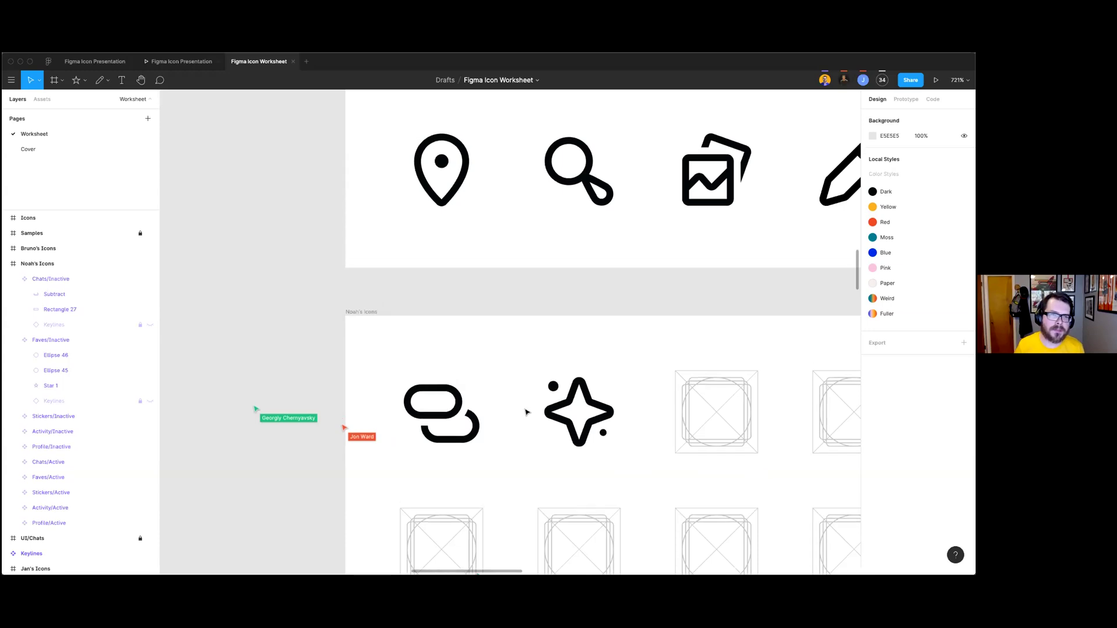
Step: Compare the finished chat and sparkle icons with the sample icons' style, both as a set and up close against the pixel grid
scroll(525, 412, right, 3)
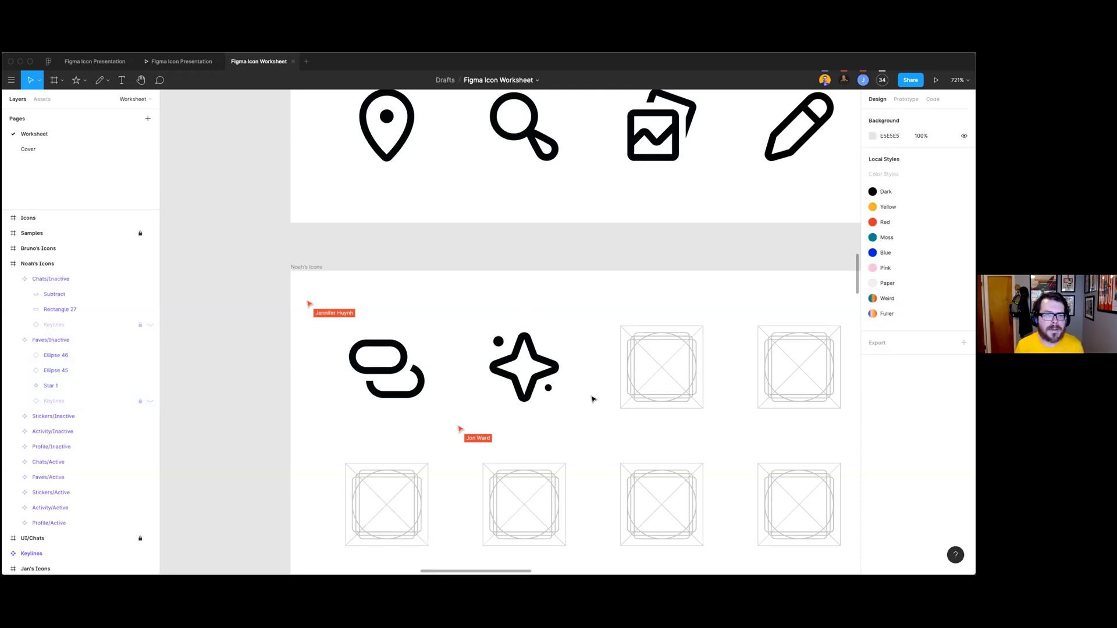
scroll(593, 399, up, 5)
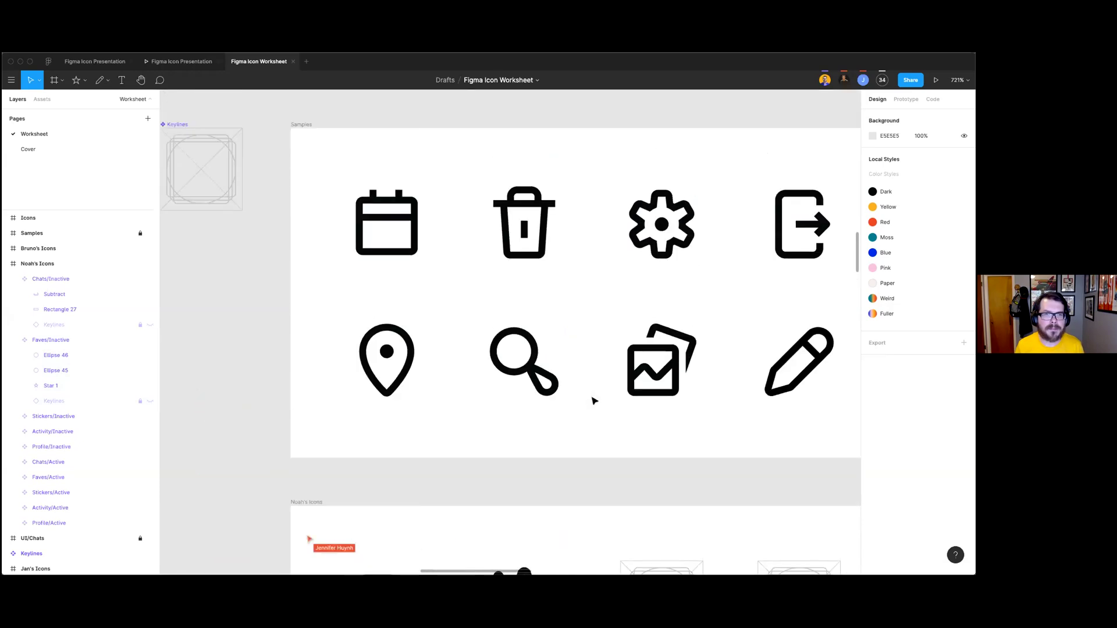
scroll(596, 401, right, 5)
scroll(598, 401, down, 5)
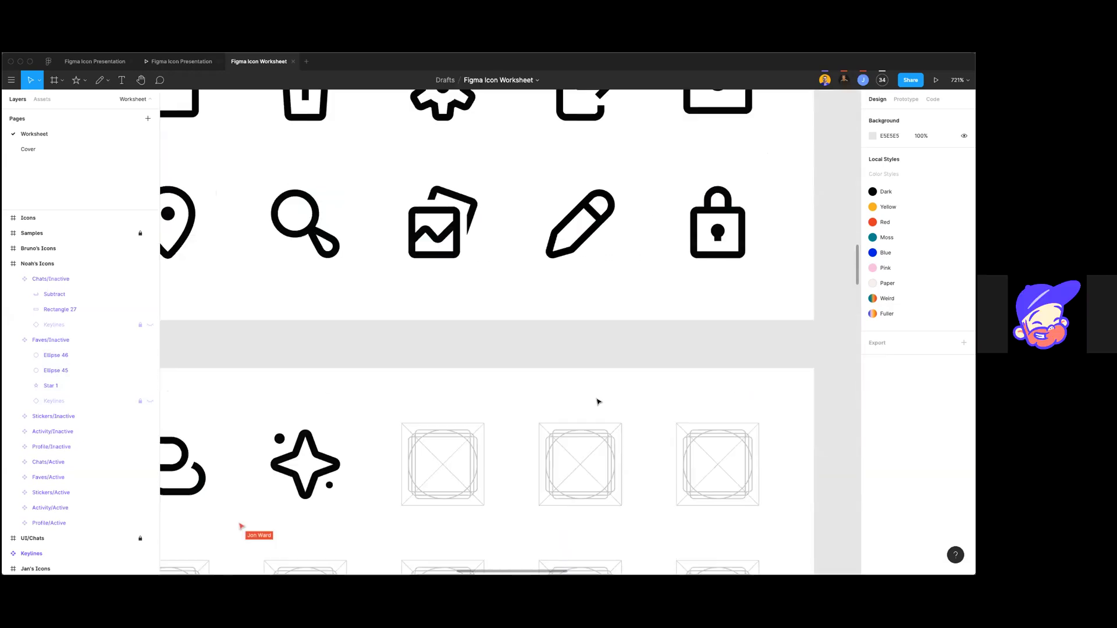
scroll(597, 405, left, 5)
scroll(594, 411, right, 1)
scroll(595, 412, up, 1)
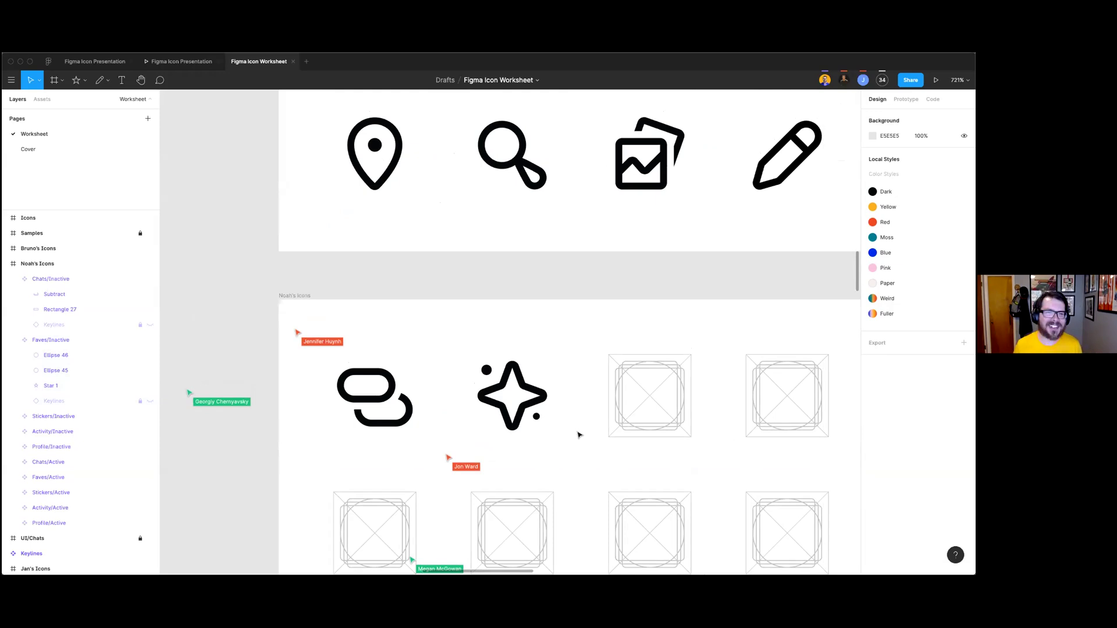
scroll(550, 427, up, 3)
scroll(550, 428, up, 5)
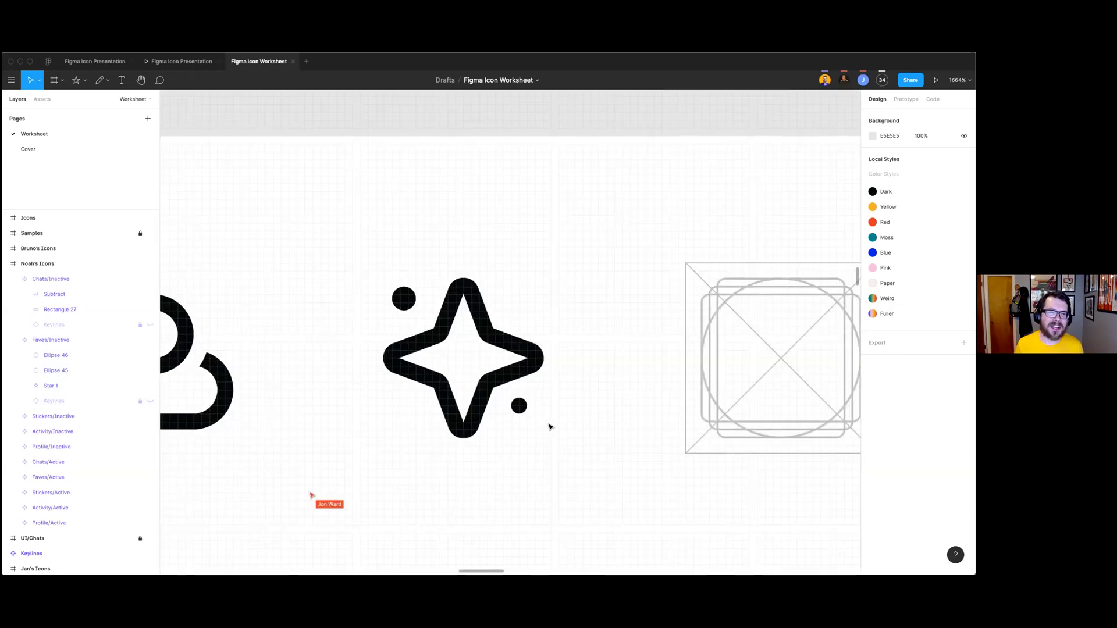
scroll(547, 430, left, 2)
scroll(512, 433, right, 2)
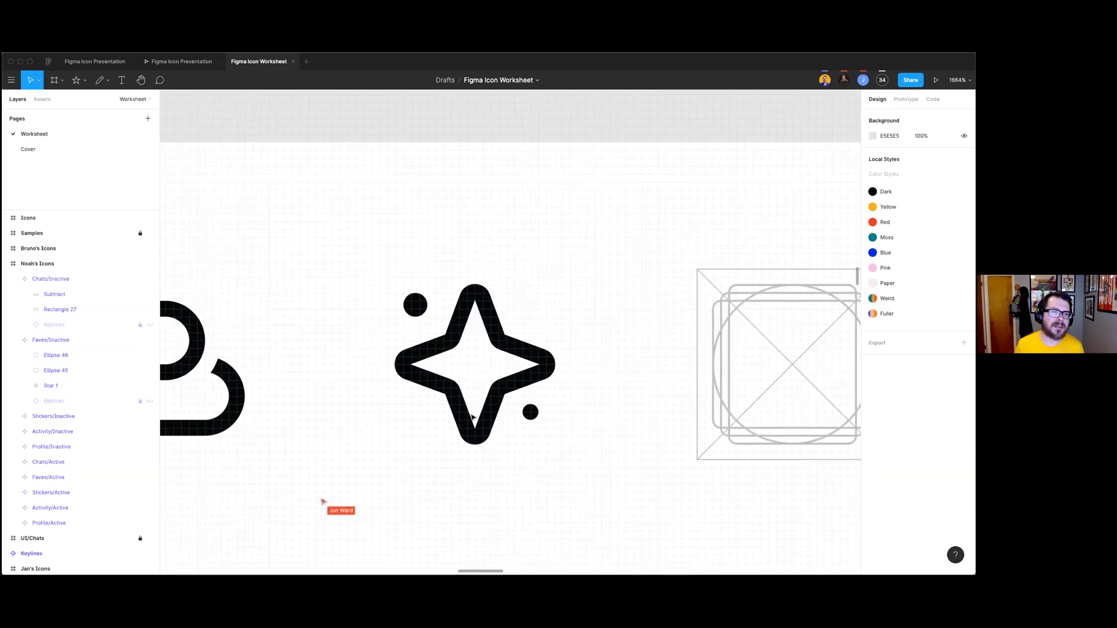
scroll(448, 416, left, 3)
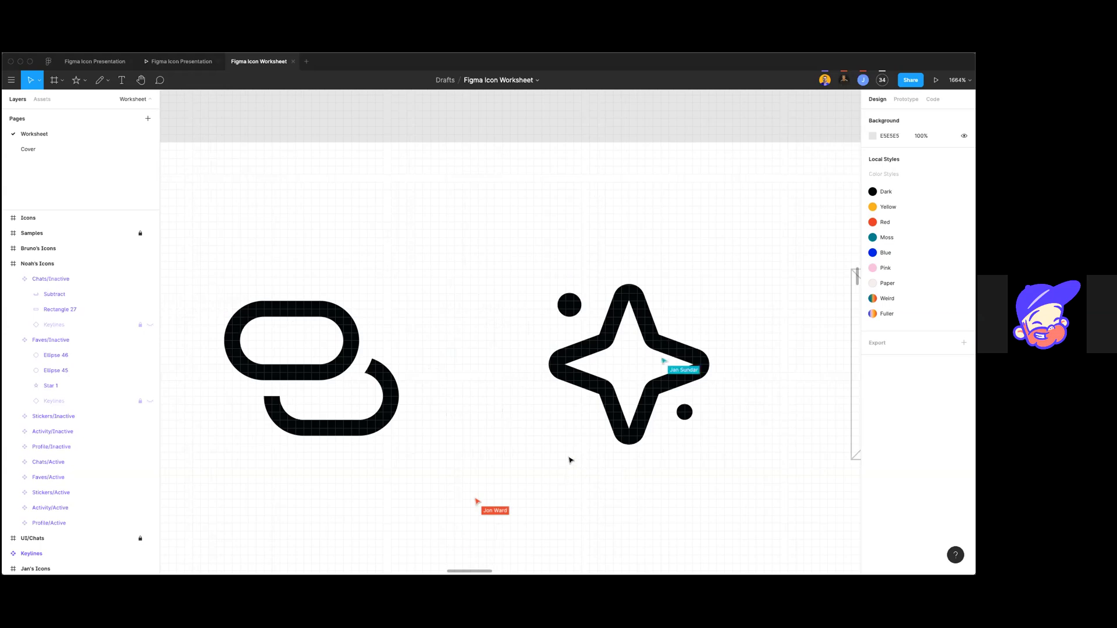
scroll(629, 494, down, 5)
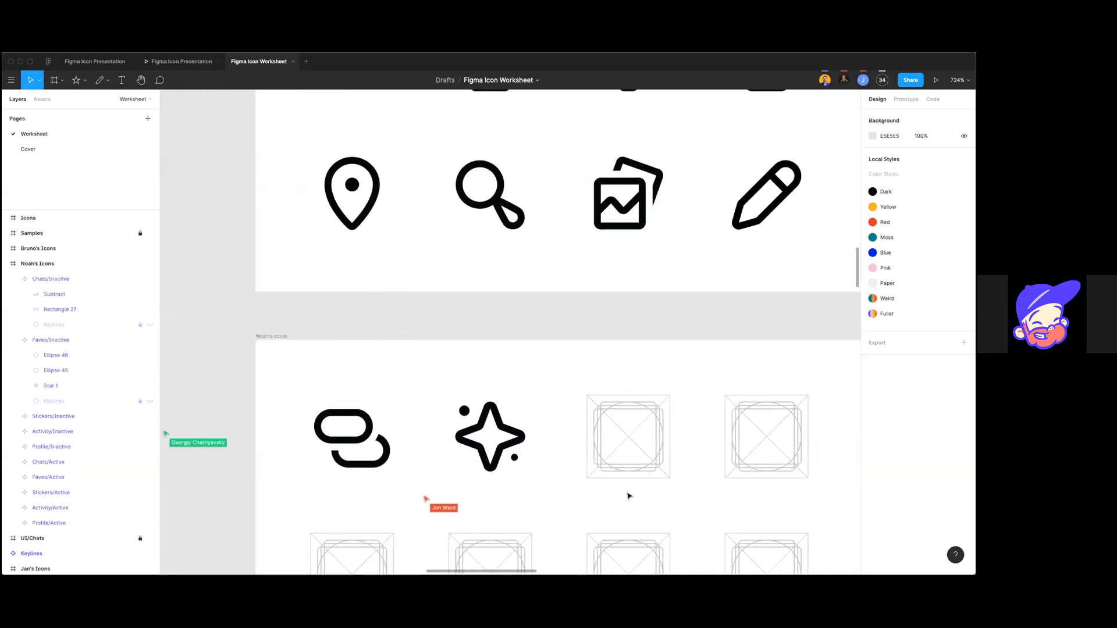
scroll(611, 477, down, 1)
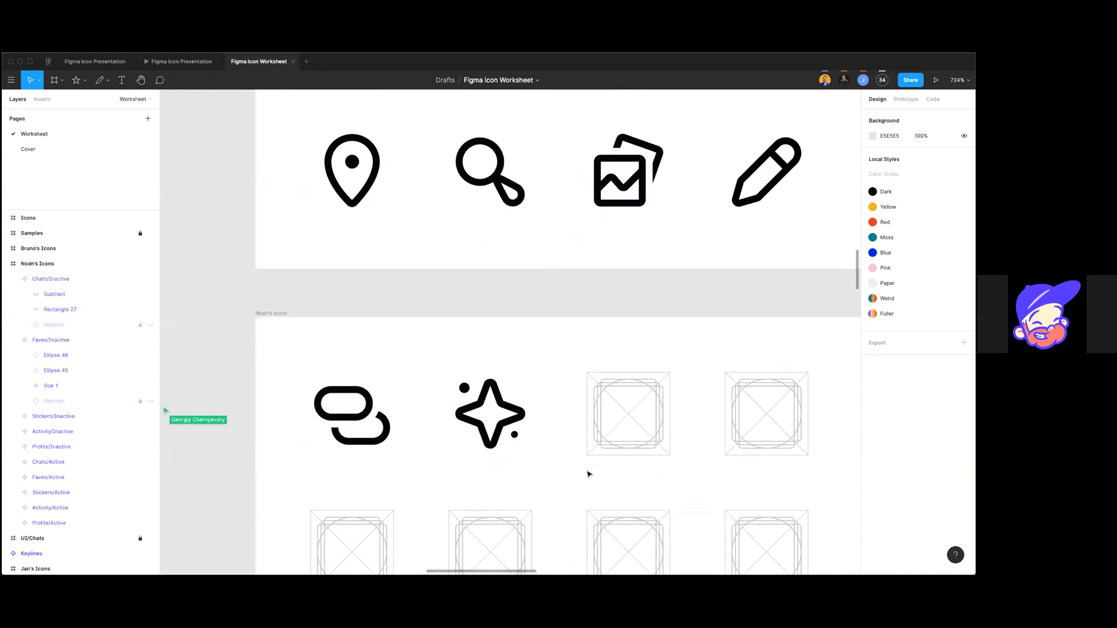
Step: Collapse all expanded layers and unlock the UI/Chats frame for editing the mockup's tab bar
key(alt+l)
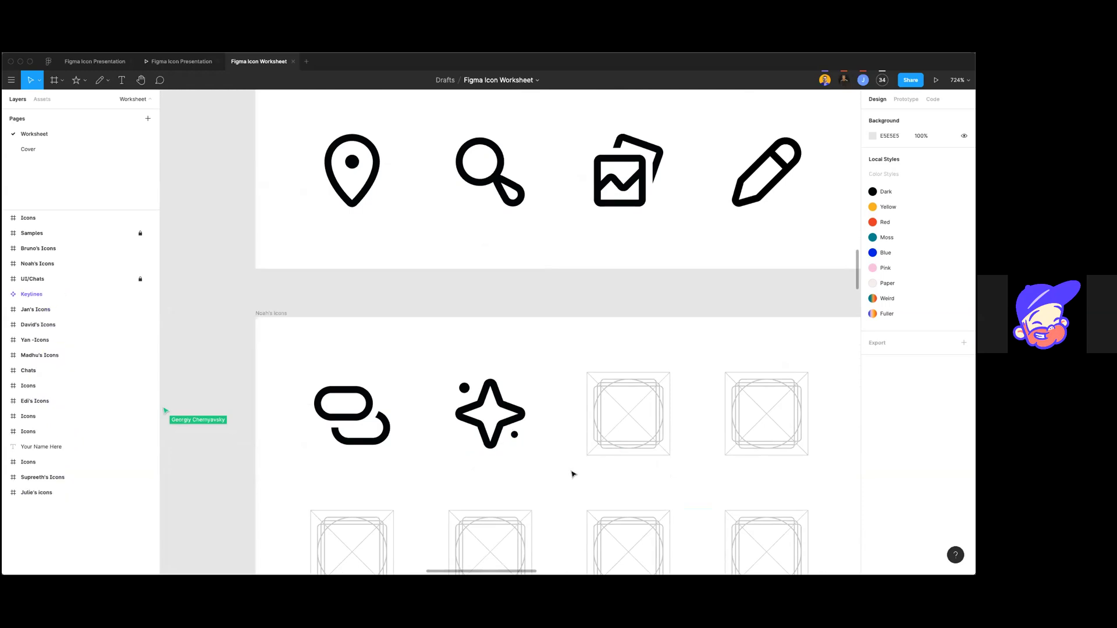
scroll(573, 474, right, 5)
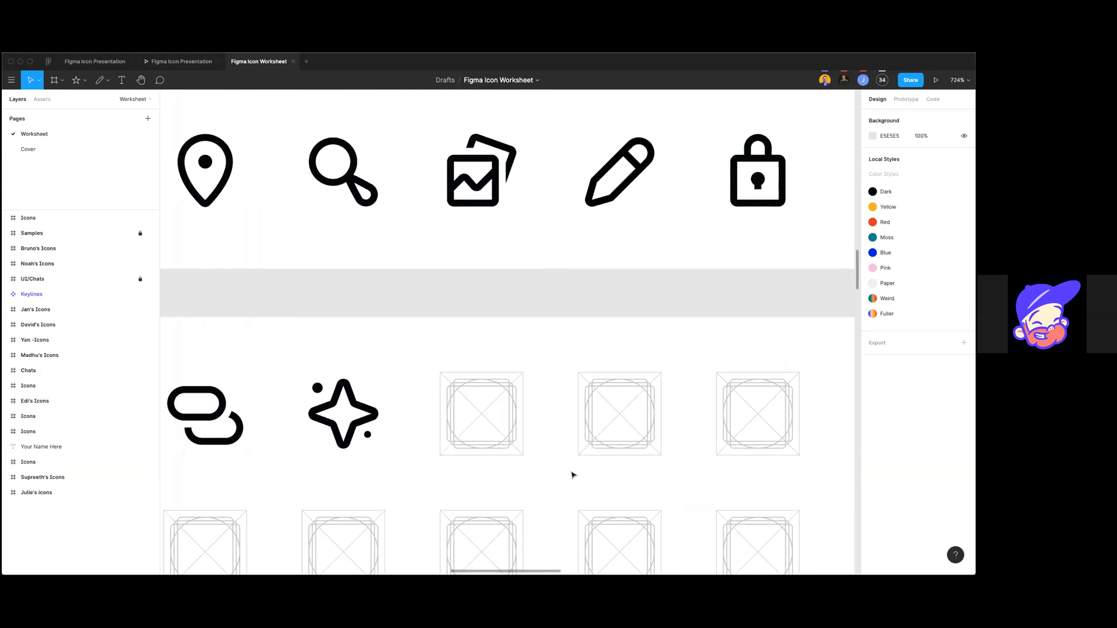
scroll(572, 474, down, 5)
scroll(573, 475, down, 1)
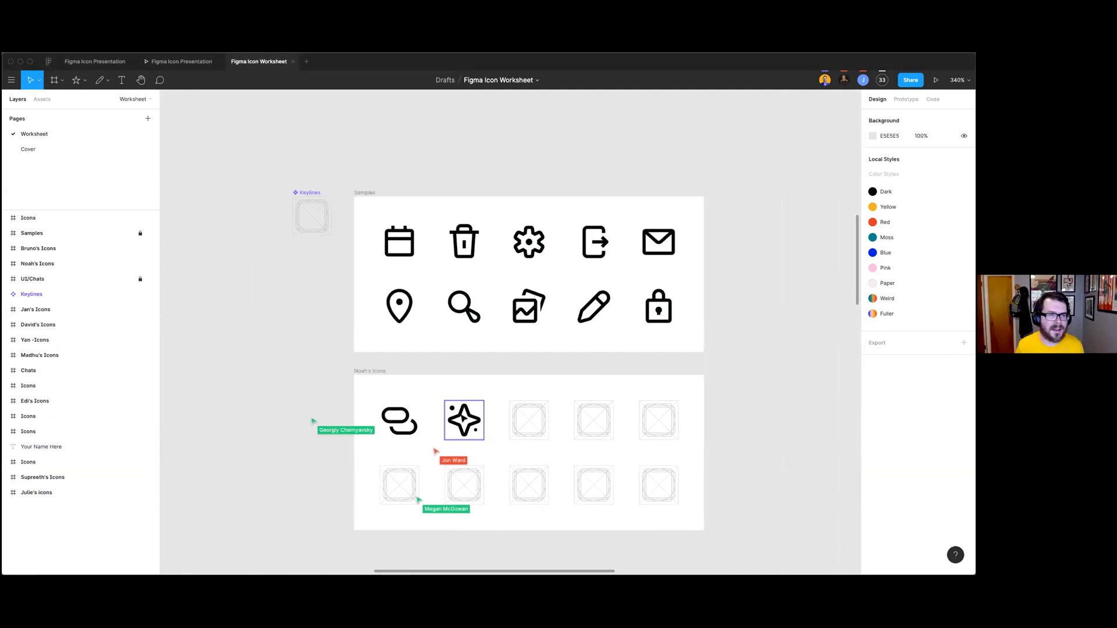
scroll(768, 404, right, 10)
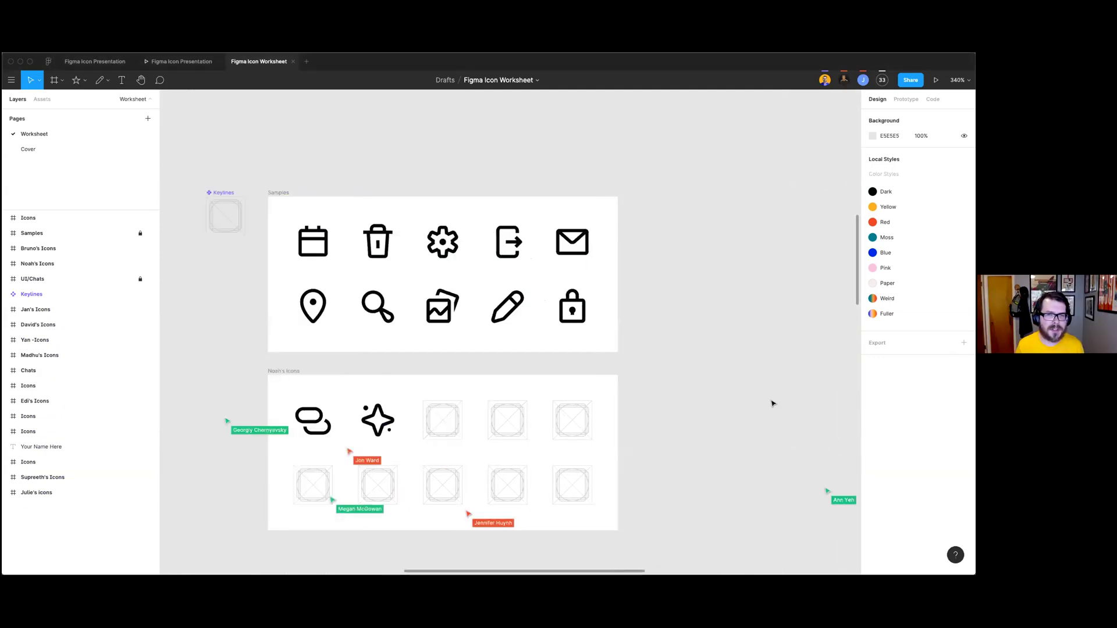
scroll(772, 403, down, 5)
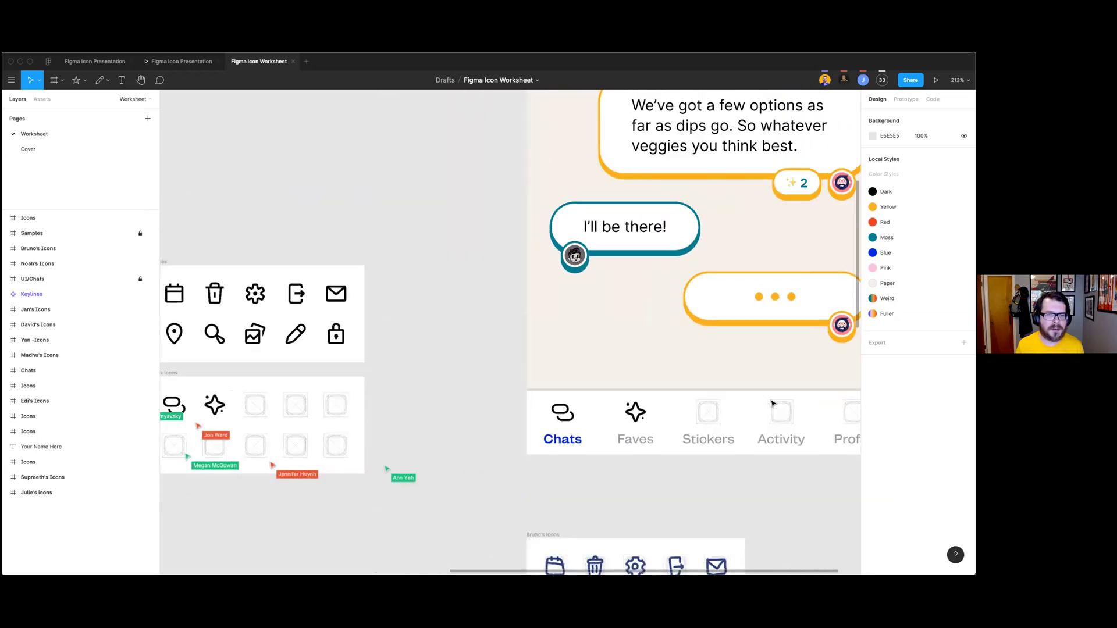
scroll(520, 463, up, 2)
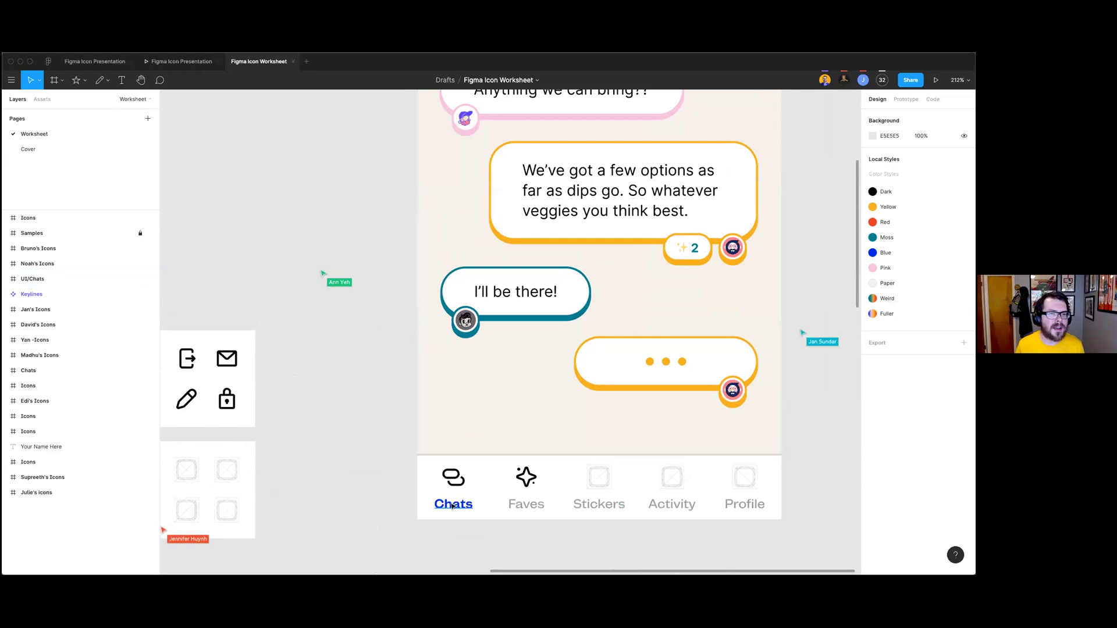
Step: Apply the Blue colour style to the Chats icon in the mockup's tab bar and lock the UI/Chats frame again
super+click(453, 485)
click(879, 464)
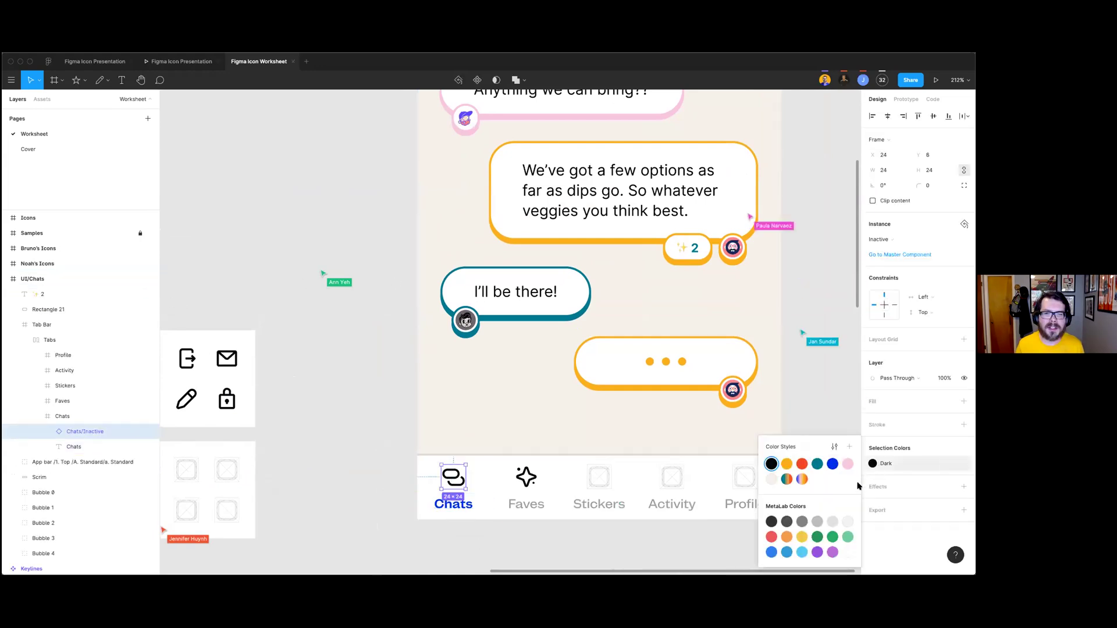
click(831, 467)
click(842, 417)
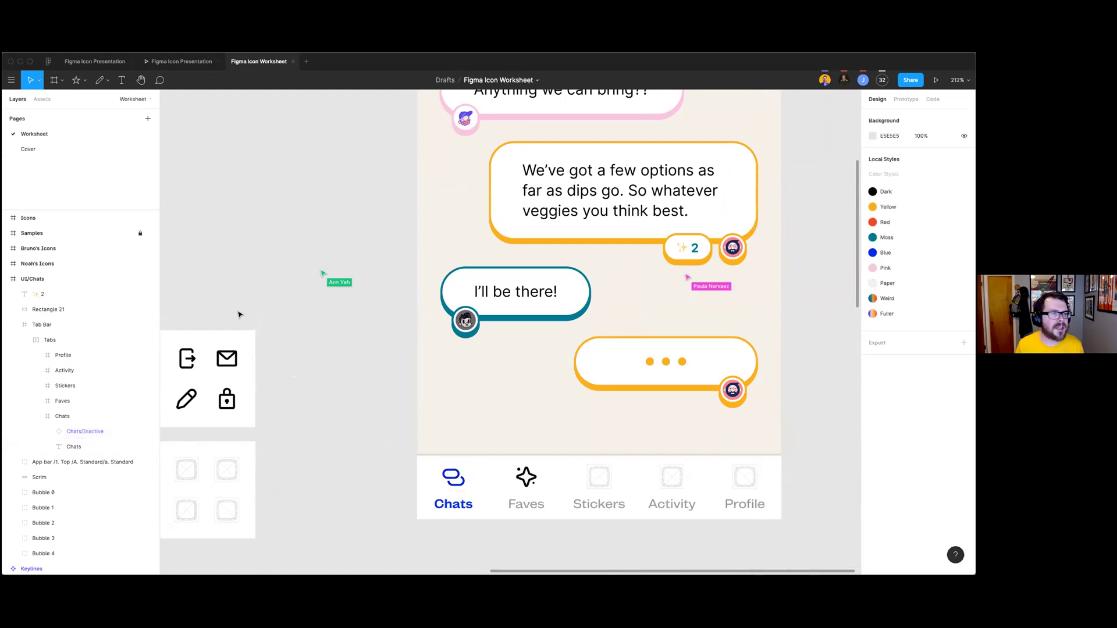
key(alt+l)
click(140, 279)
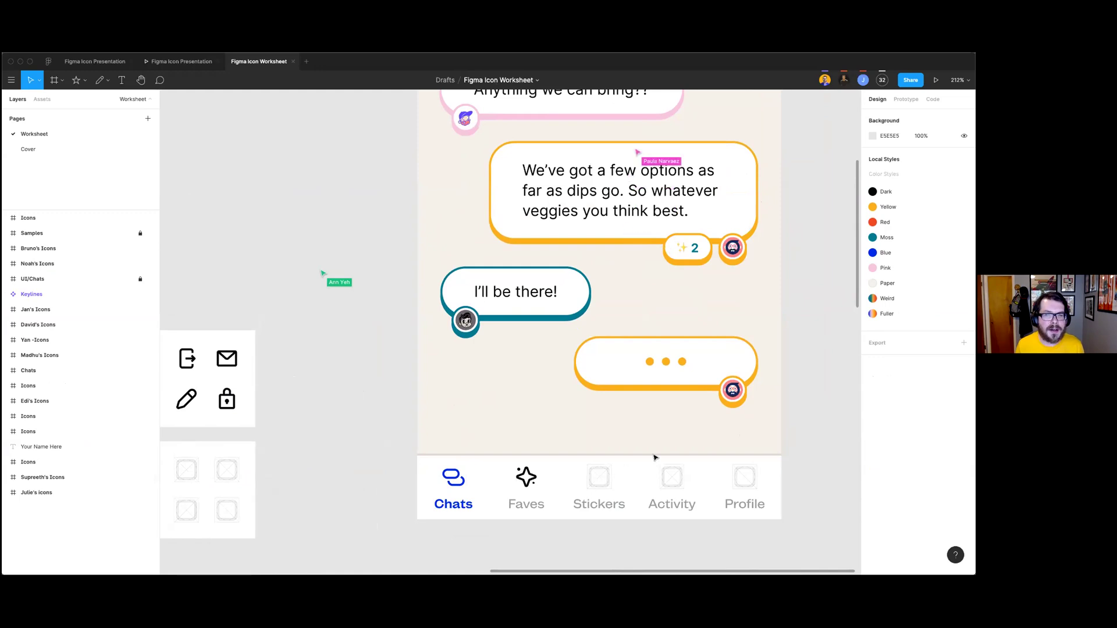
Step: Examine how the tab bar icons relate to the chat bubbles' rounded outlines in the mockup, including a close look at the "I'll be there!" bubble
scroll(669, 449, up, 3)
scroll(669, 449, down, 3)
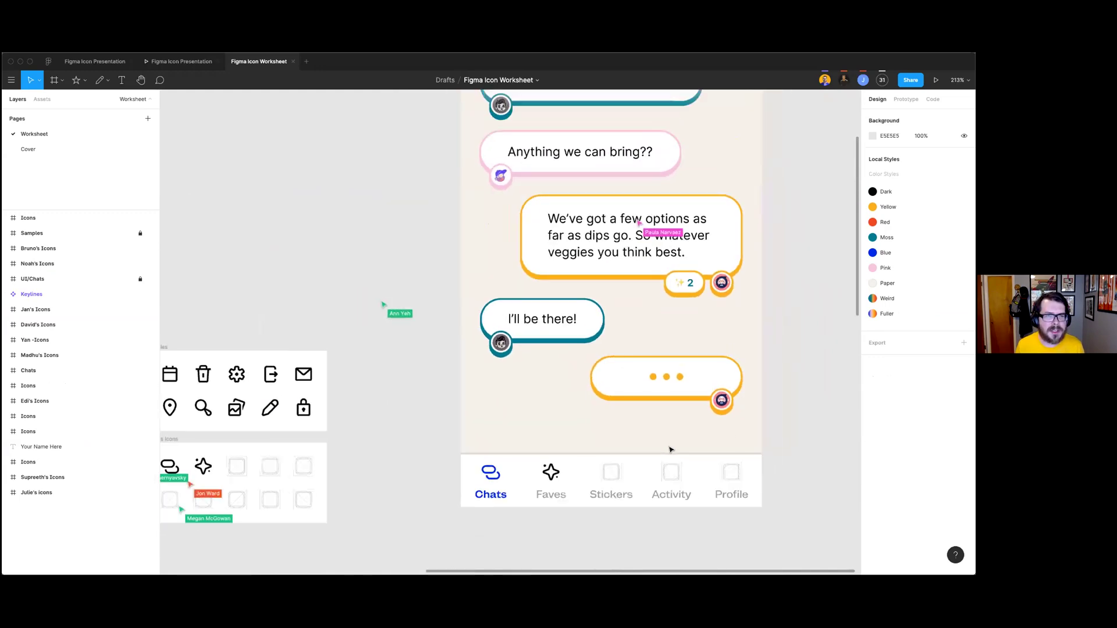
scroll(669, 451, up, 5)
scroll(524, 291, down, 4)
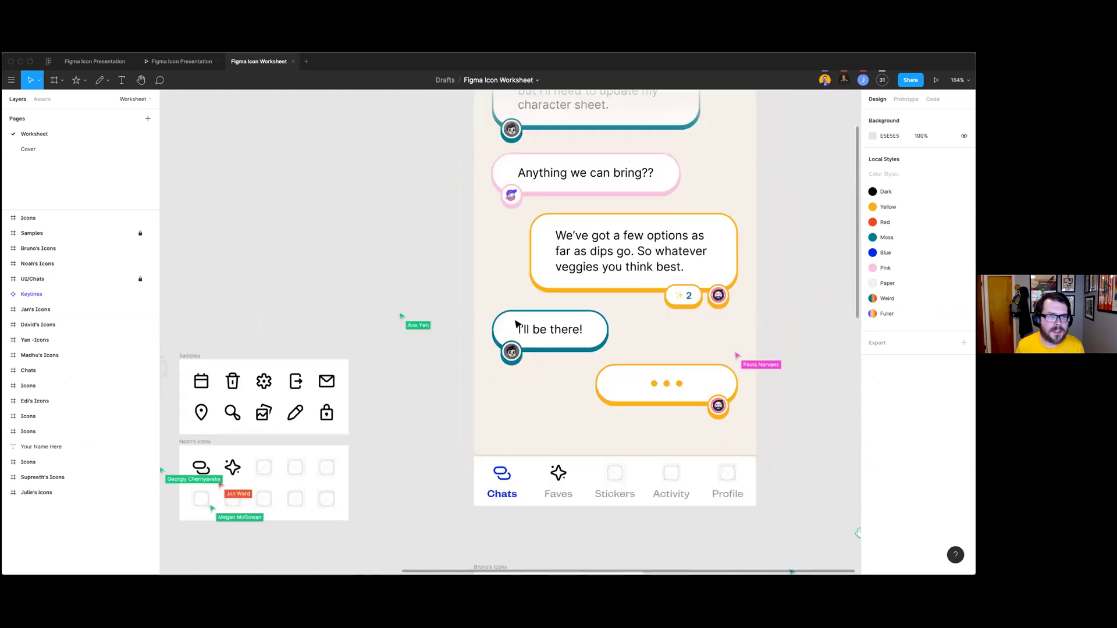
scroll(516, 323, up, 10)
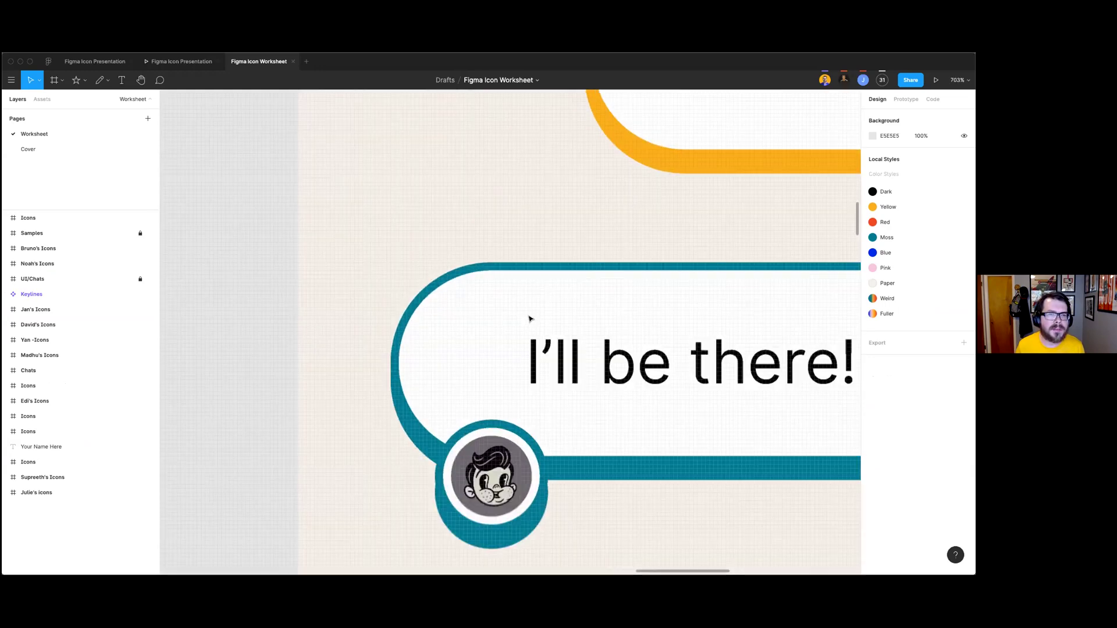
scroll(529, 318, up, 8)
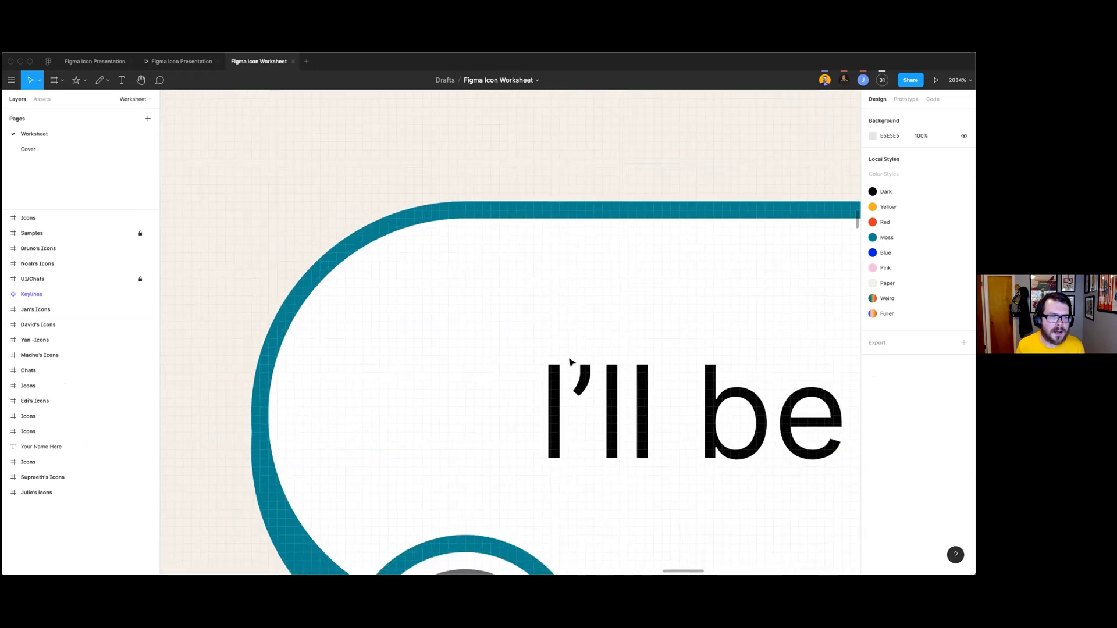
scroll(570, 362, down, 15)
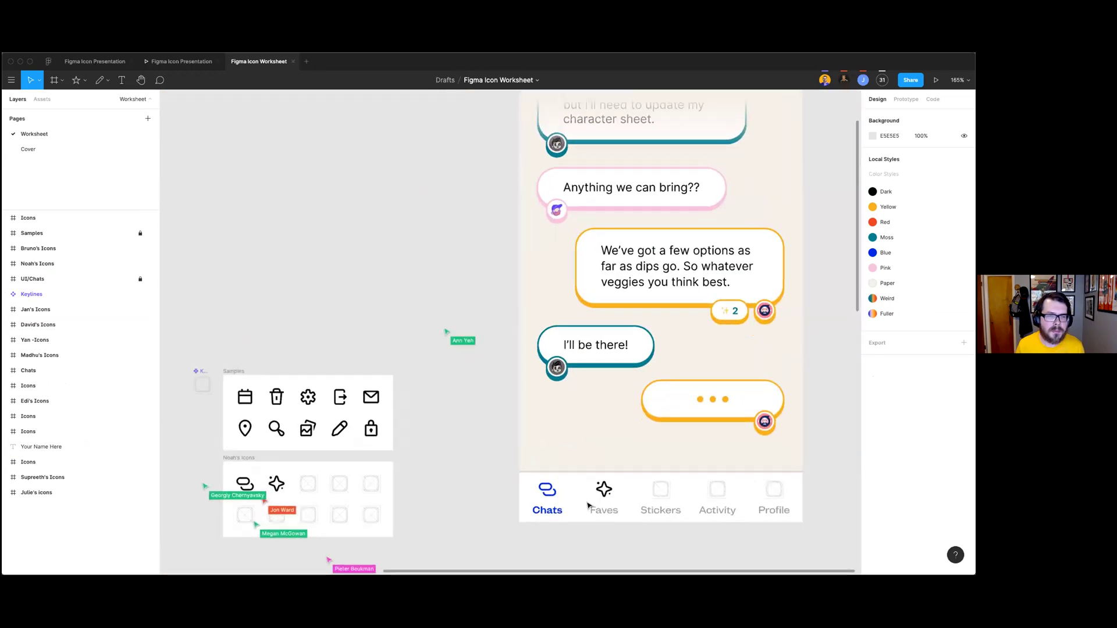
scroll(587, 505, up, 1)
scroll(588, 505, right, 2)
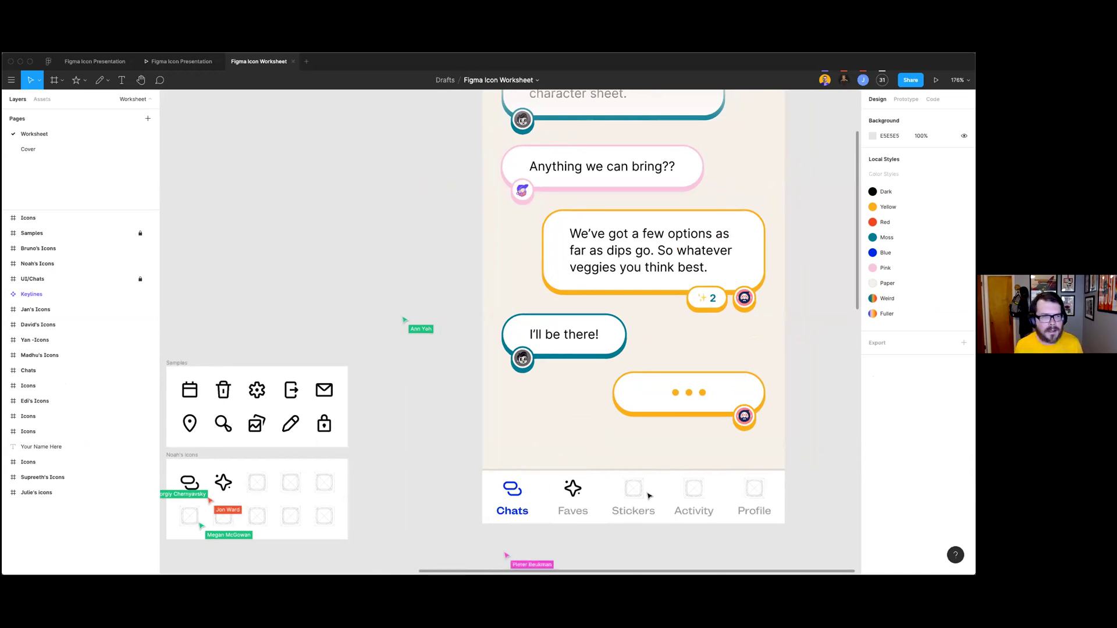
Step: Look over the other participants' icon frames below the samples and the chat mockup
scroll(632, 490, left, 5)
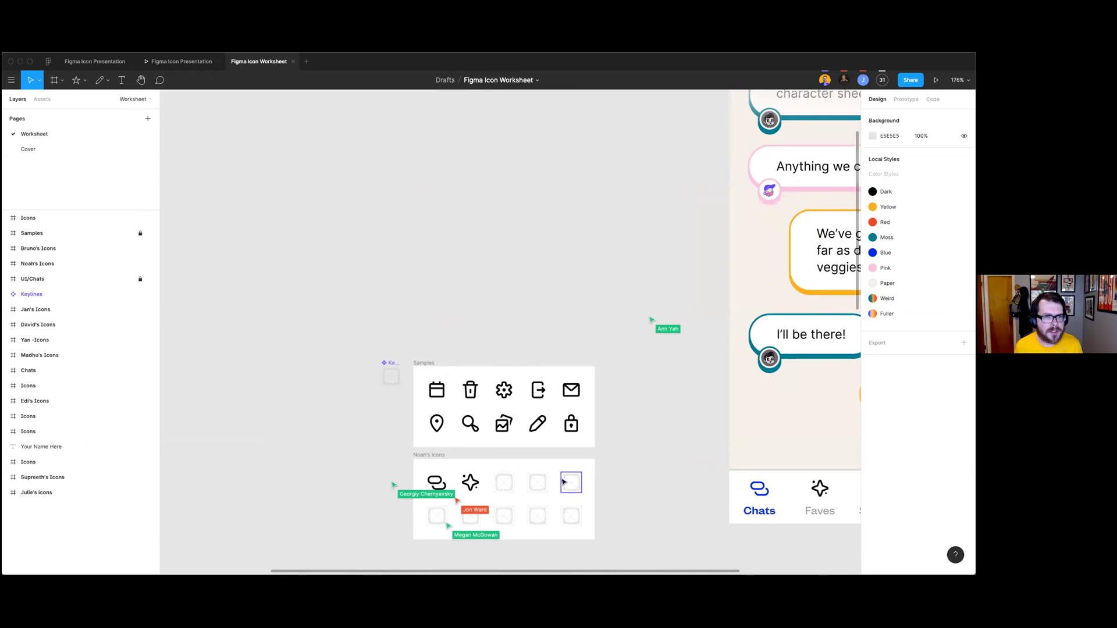
scroll(567, 480, down, 5)
scroll(622, 473, right, 3)
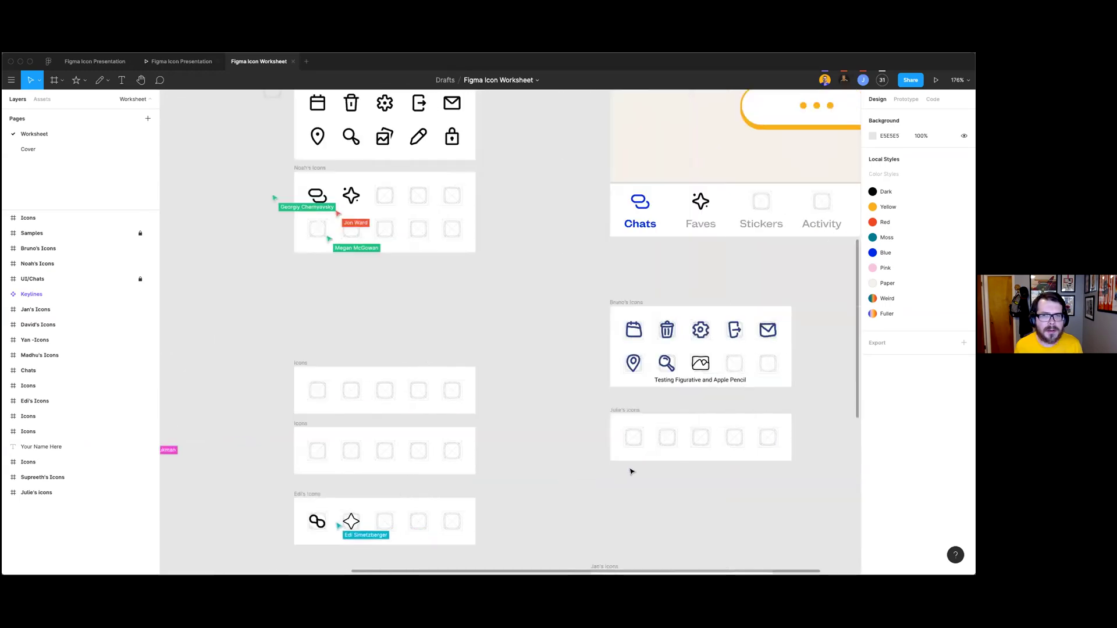
scroll(631, 470, right, 1)
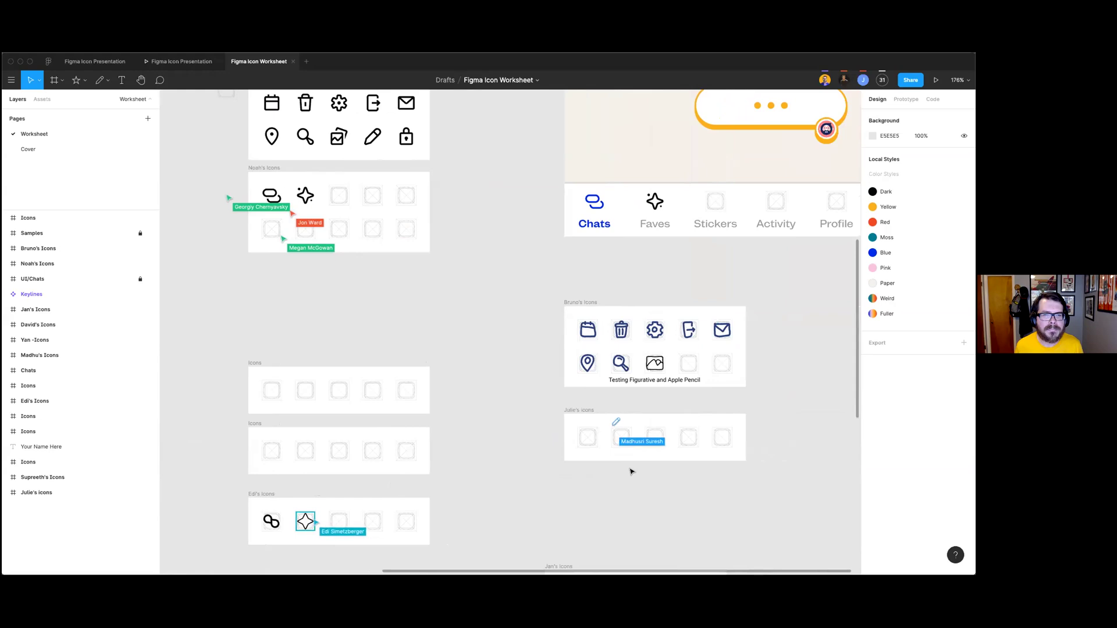
scroll(630, 468, right, 2)
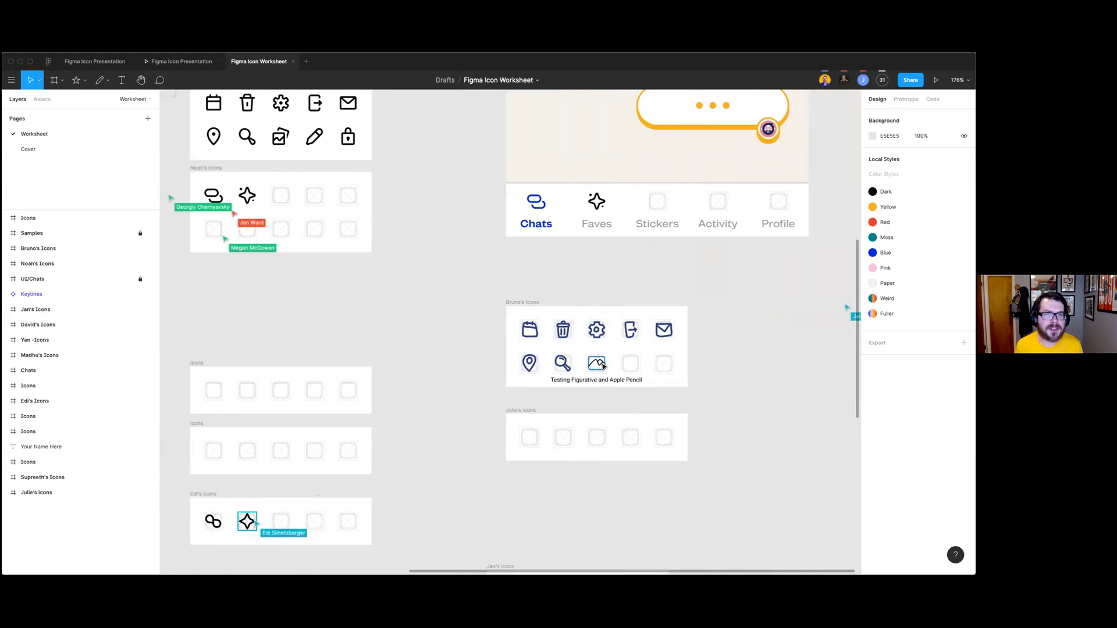
scroll(708, 426, right, 2)
scroll(708, 426, left, 10)
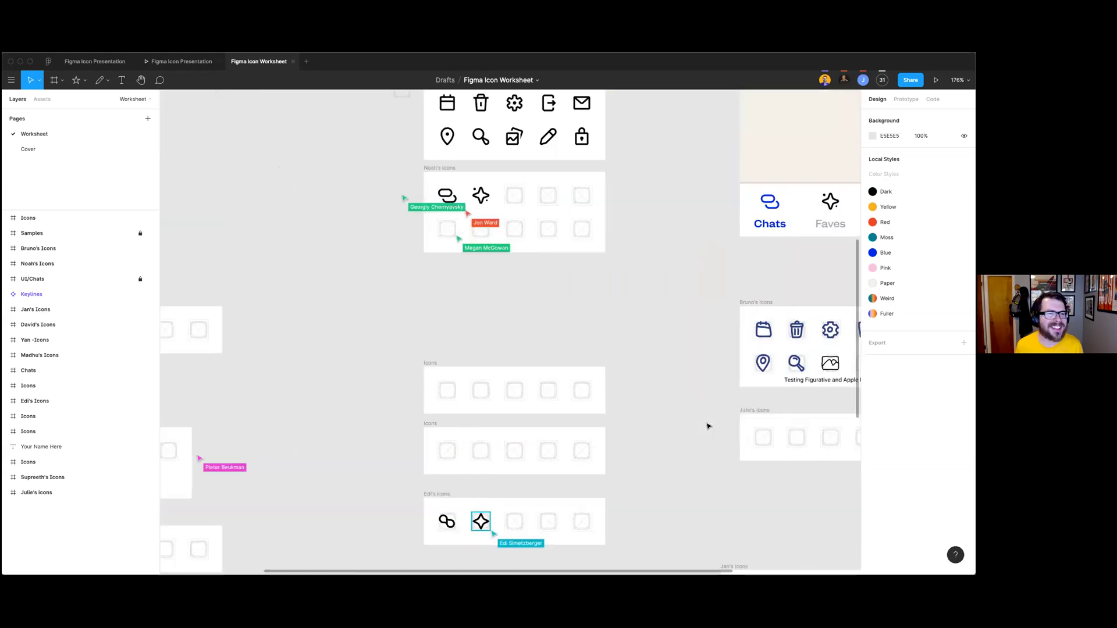
Step: Examine the speech-bubble icon drafts in the frame with the waving hand emoji, then survey all participants' frames together
scroll(708, 427, left, 6)
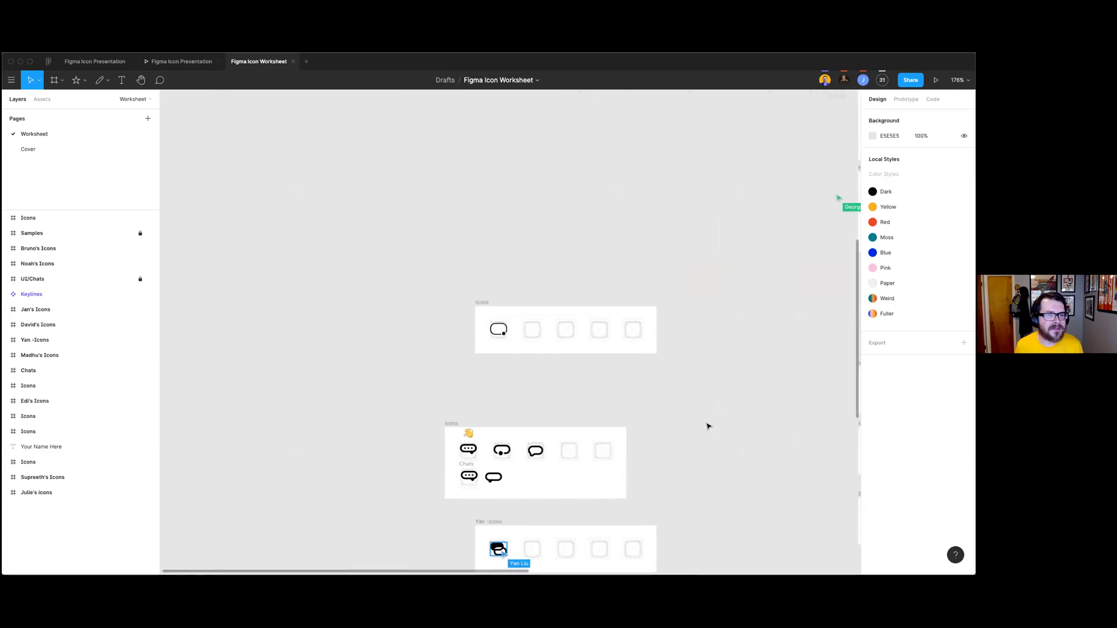
scroll(524, 436, down, 2)
scroll(520, 439, up, 5)
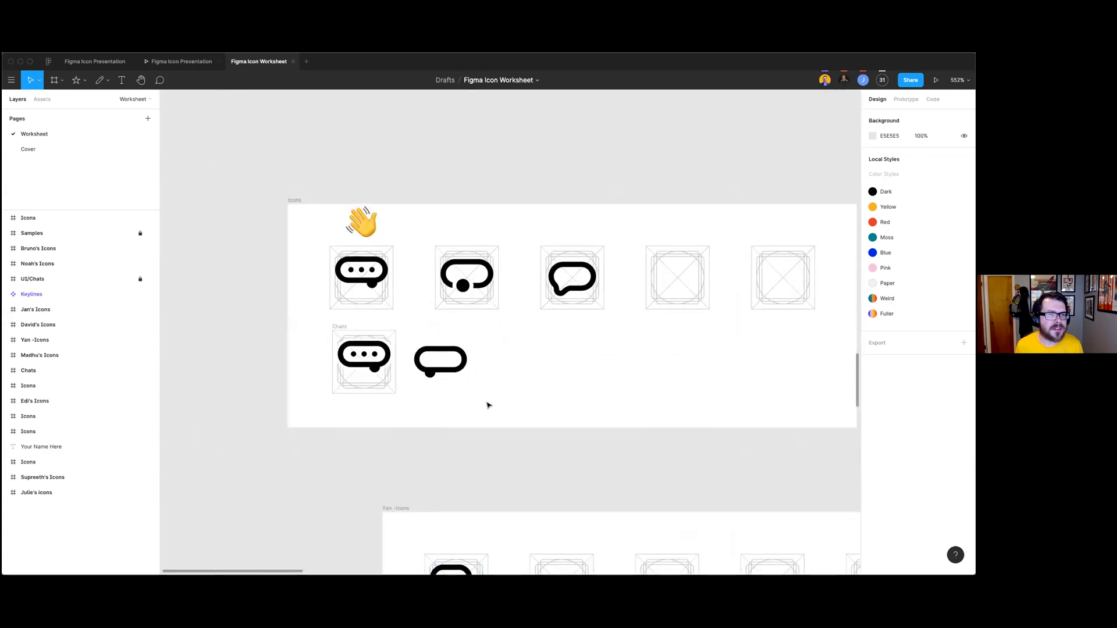
scroll(471, 361, up, 3)
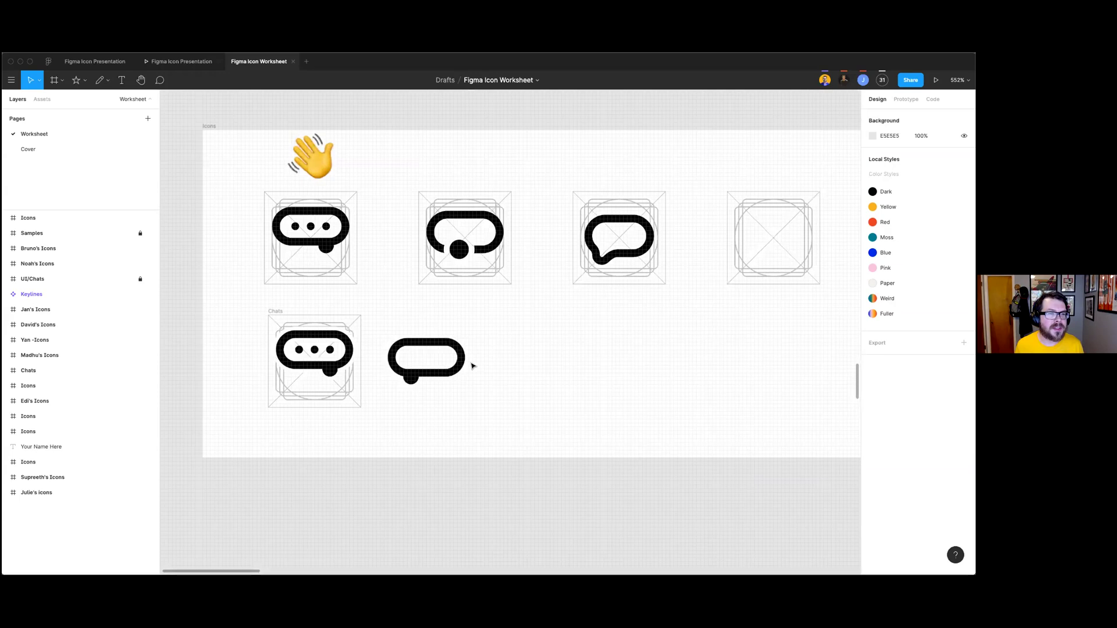
scroll(459, 351, up, 5)
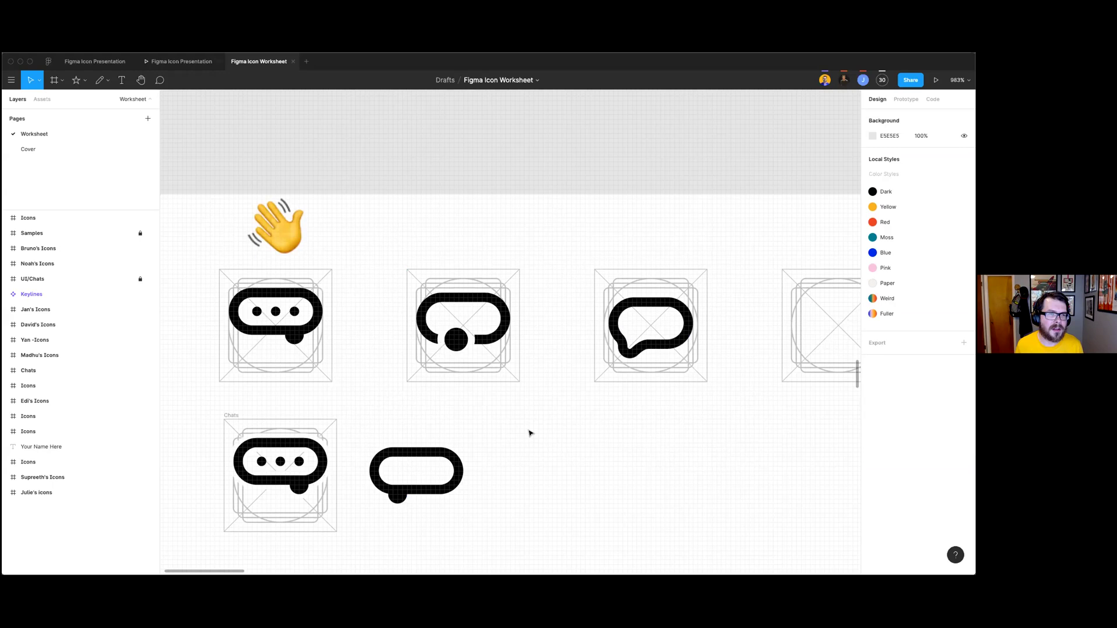
scroll(530, 433, down, 15)
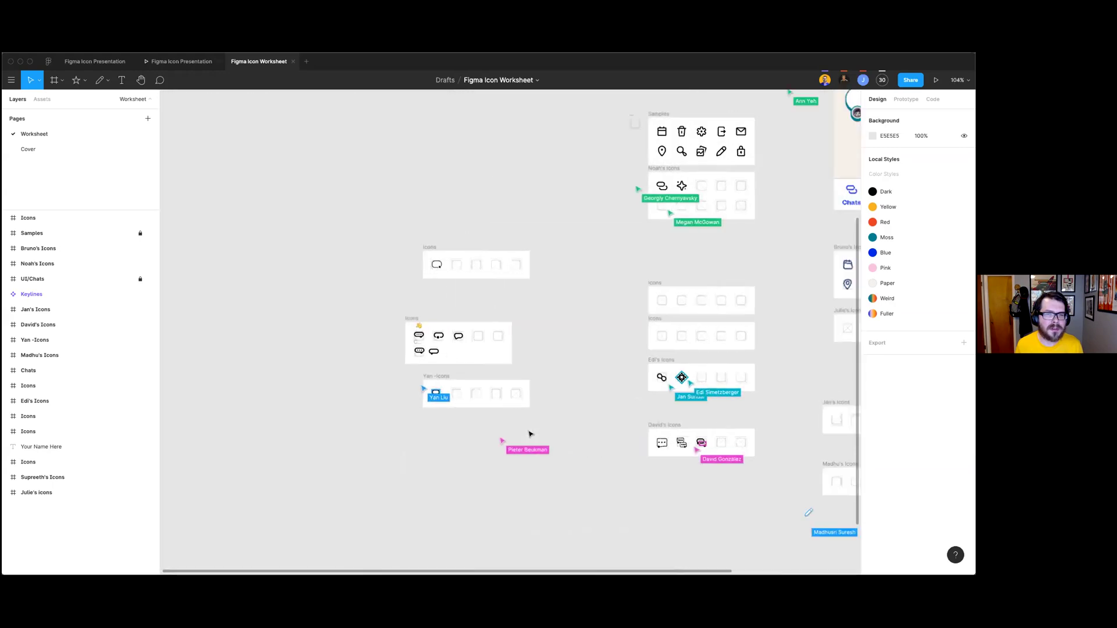
scroll(530, 433, right, 6)
scroll(519, 440, left, 2)
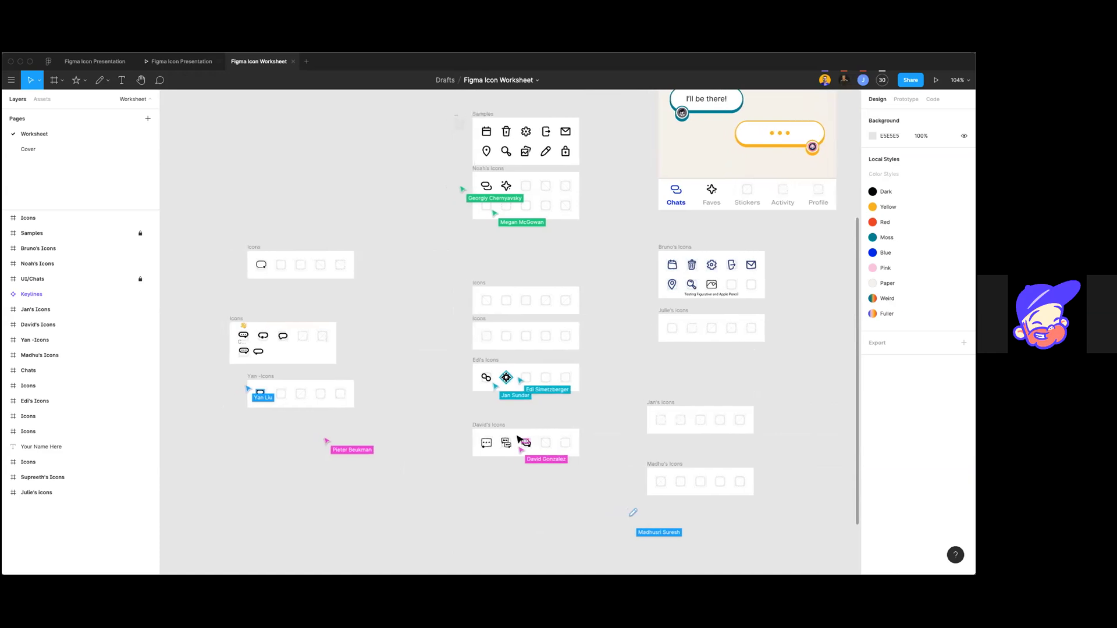
Step: Examine the third speech-bubble draft and its curved tail in the frame with the waving hand emoji
scroll(519, 440, left, 7)
scroll(352, 351, up, 10)
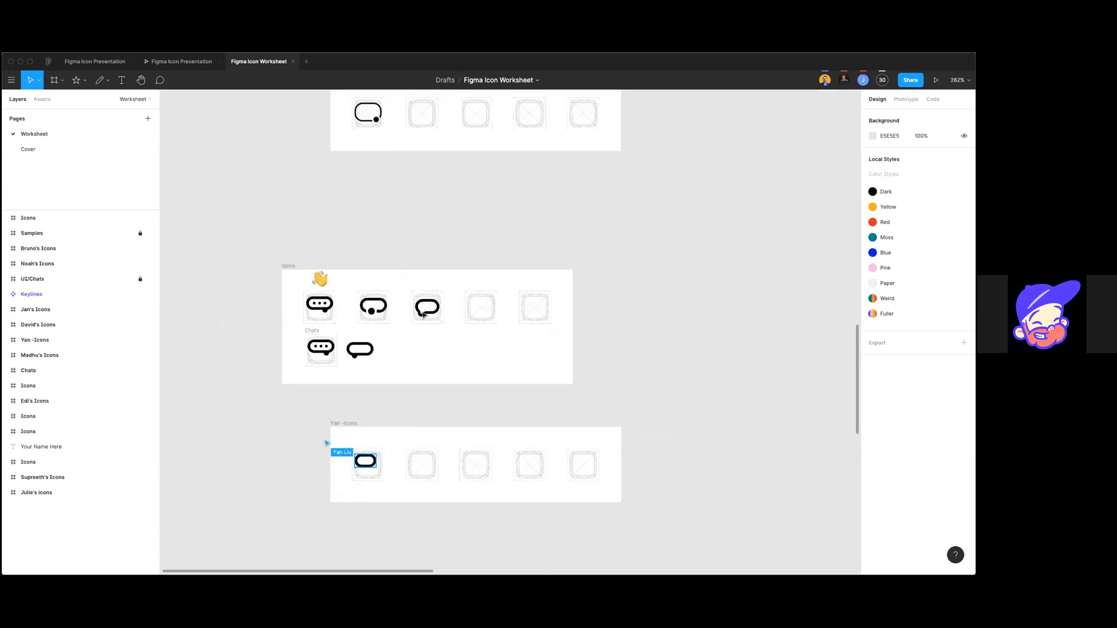
scroll(425, 320, up, 5)
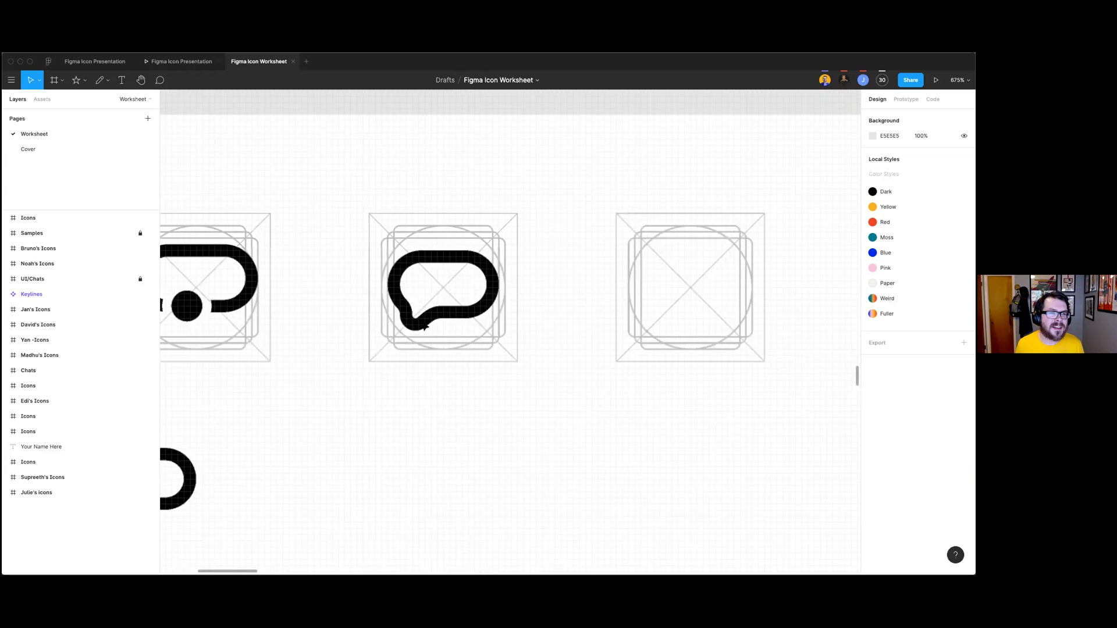
scroll(426, 354, up, 2)
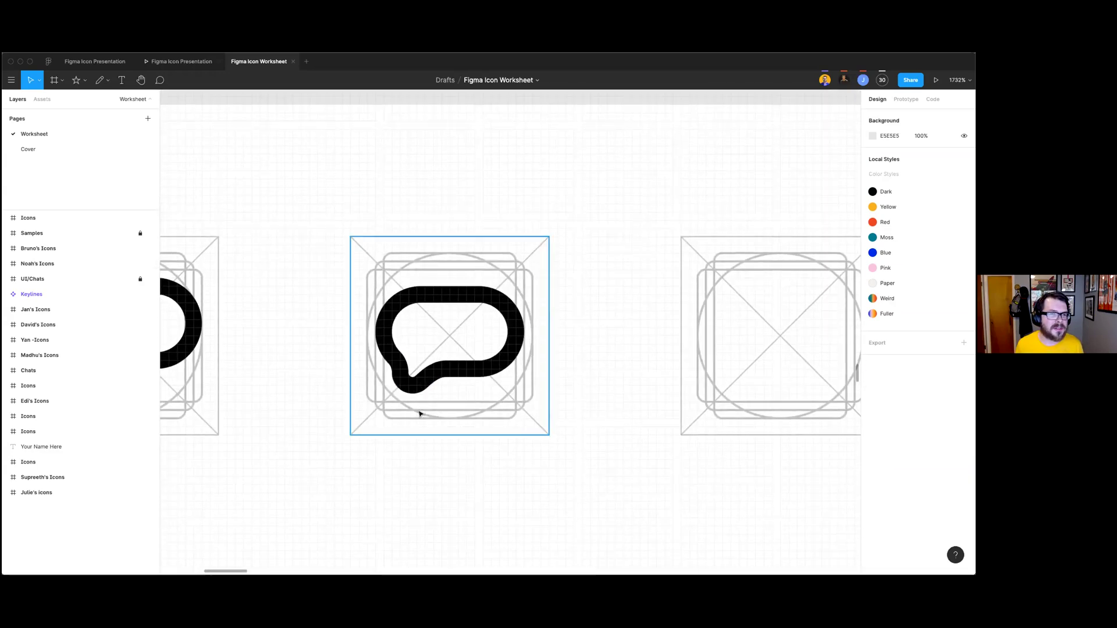
scroll(432, 390, down, 10)
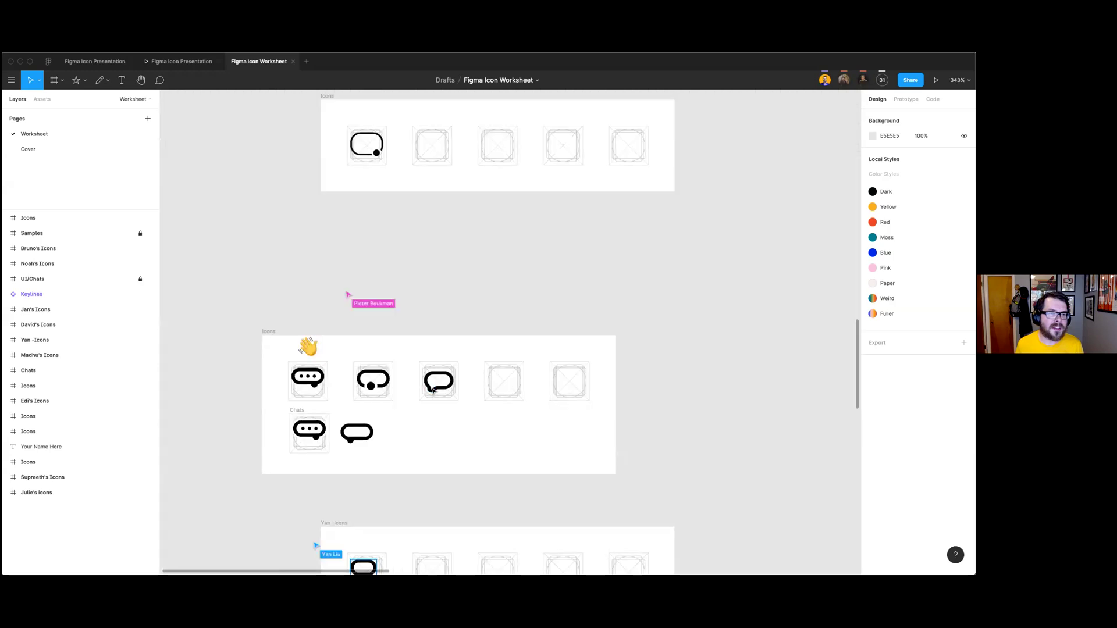
scroll(432, 391, up, 1)
scroll(504, 424, down, 3)
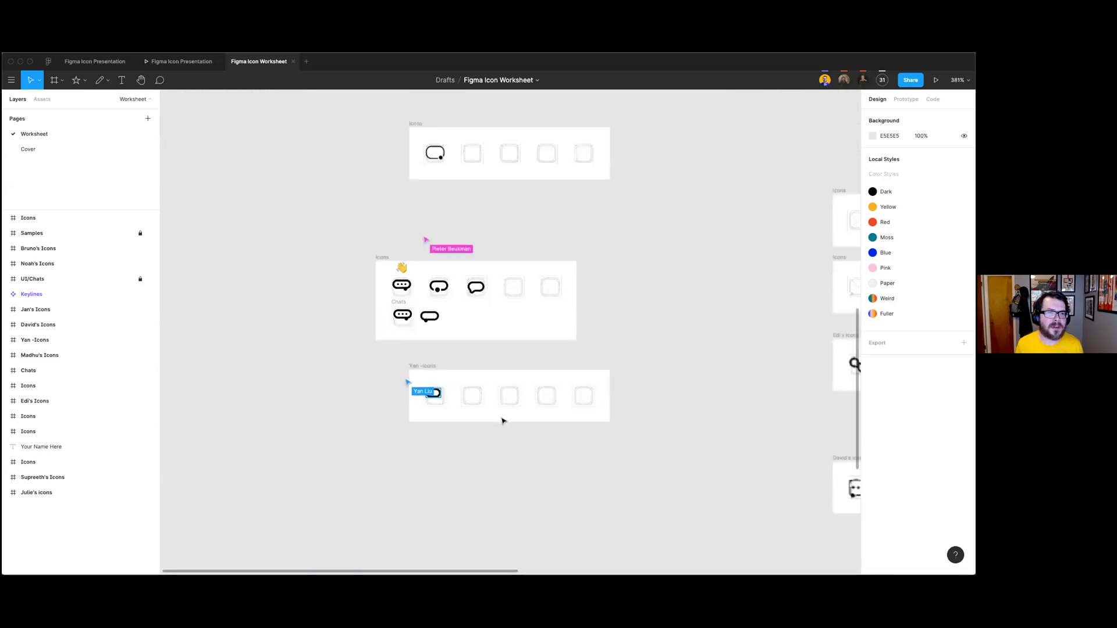
Step: Examine the participant's infinity-shaped and four-pointed star icons in the frame above the rectangular chat bubble drafts
scroll(504, 422, down, 3)
scroll(509, 450, right, 4)
scroll(520, 471, up, 5)
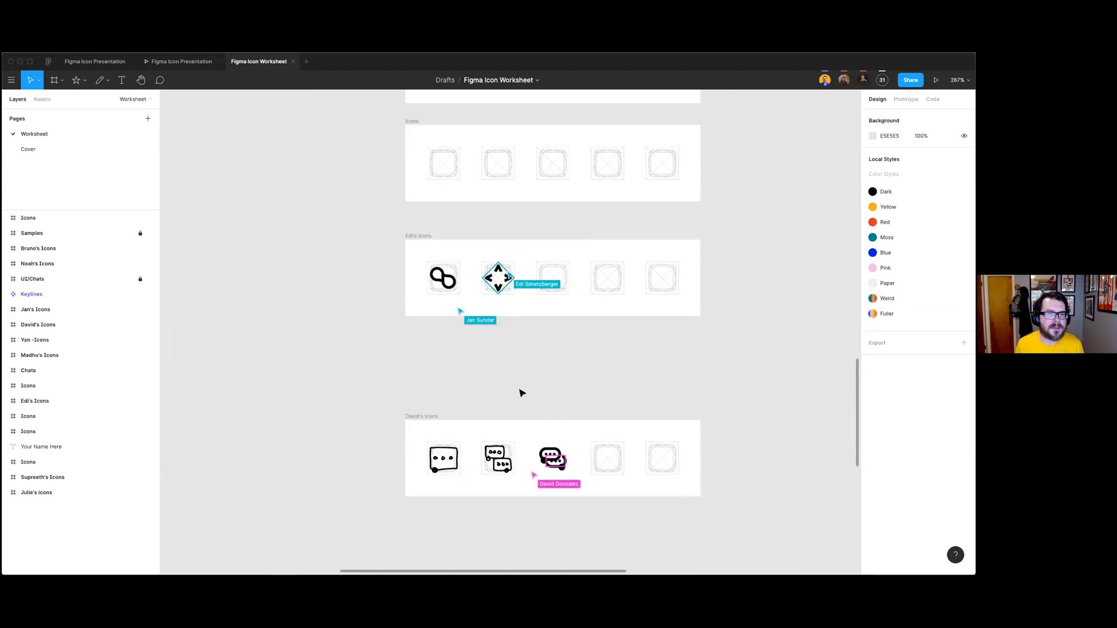
scroll(521, 393, up, 3)
scroll(498, 386, up, 4)
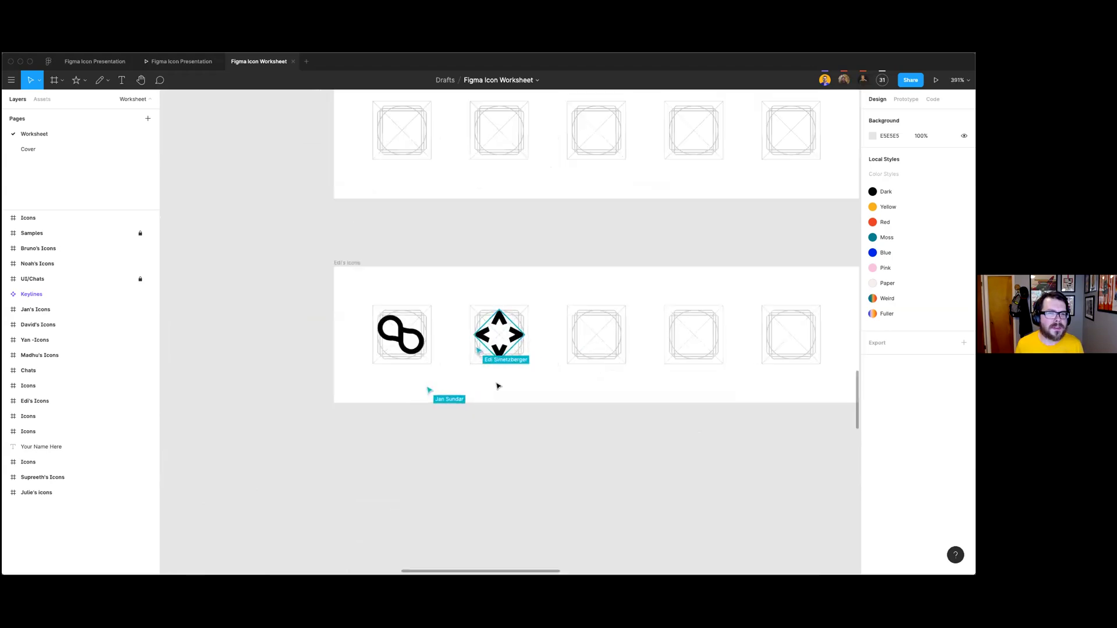
scroll(498, 386, up, 5)
scroll(499, 387, up, 1)
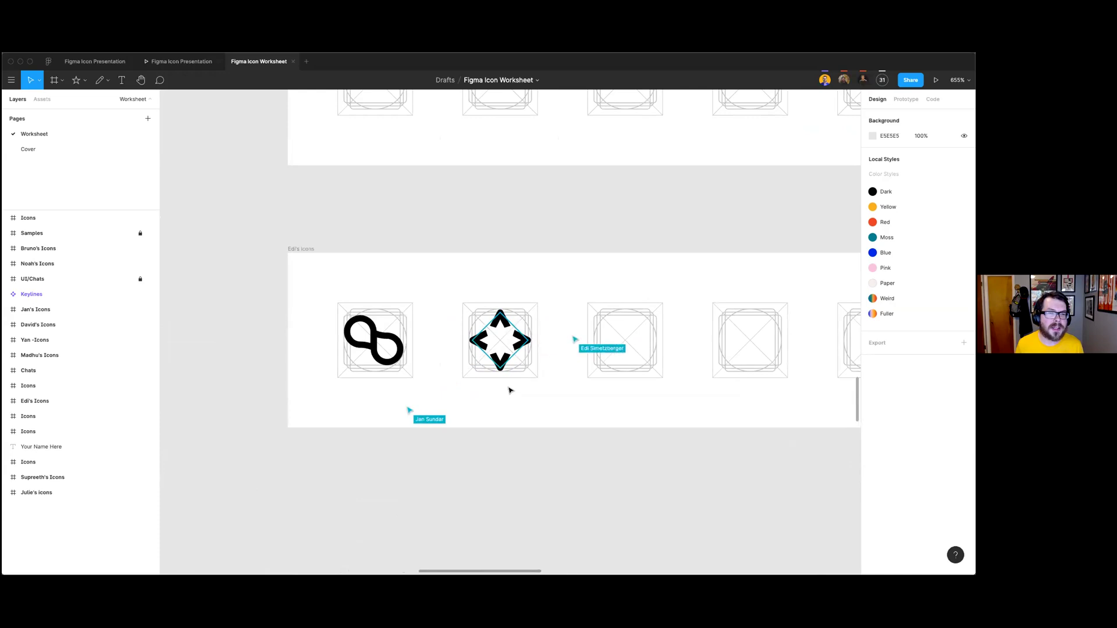
scroll(509, 391, down, 5)
scroll(528, 428, up, 1)
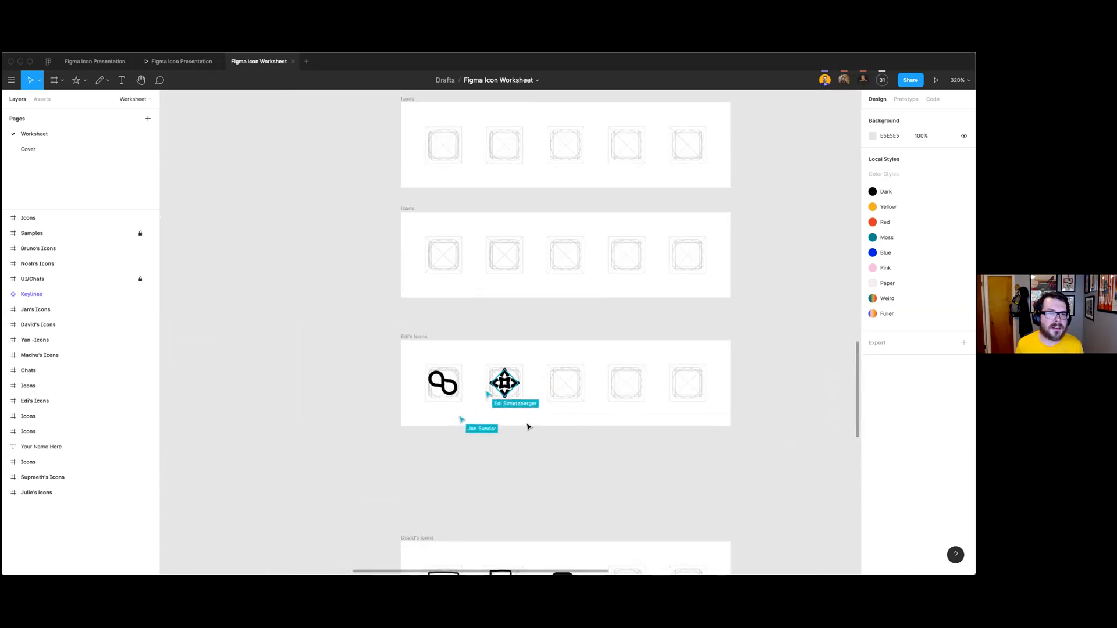
scroll(506, 407, up, 3)
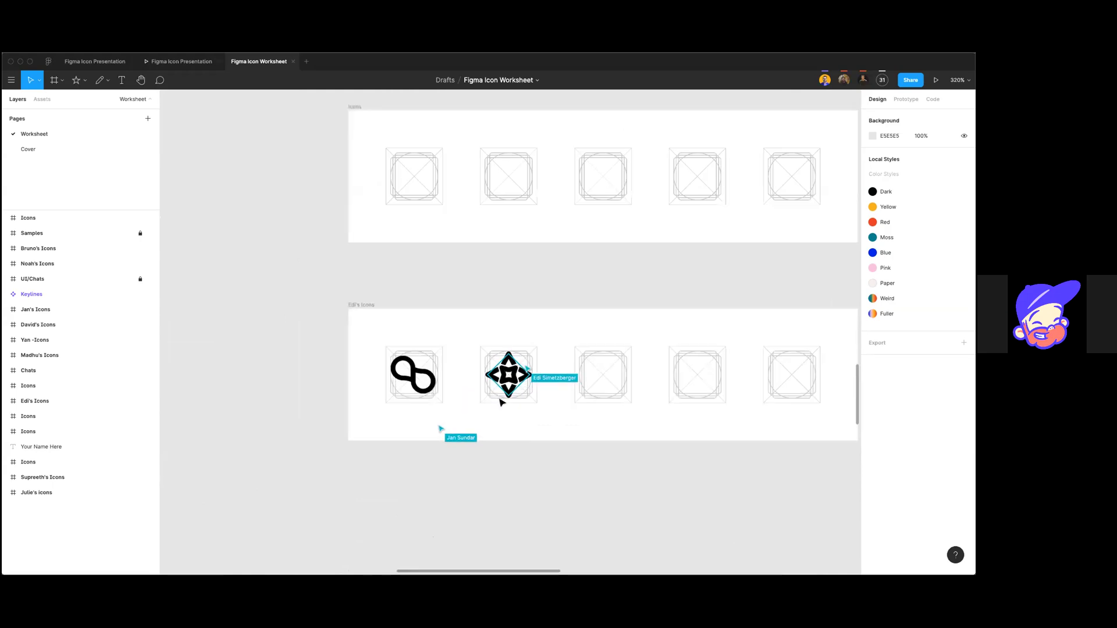
scroll(512, 424, down, 5)
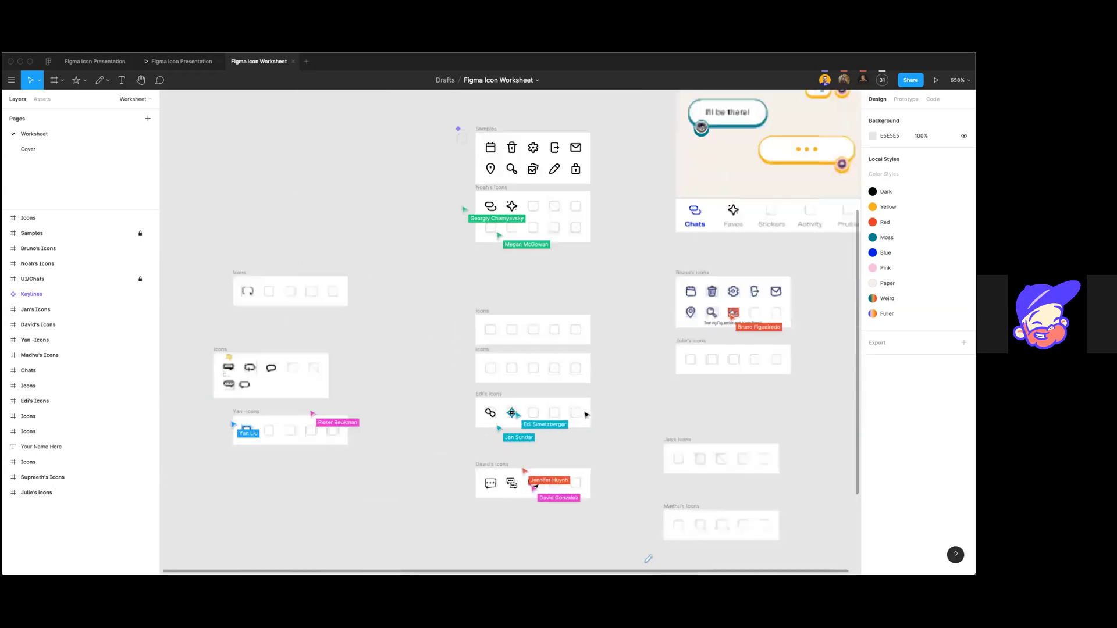
Step: Review the chat mockup's tab bar, comparing the Chats and Faves icons with the empty Stickers, Activity and Profile slots
scroll(616, 399, right, 5)
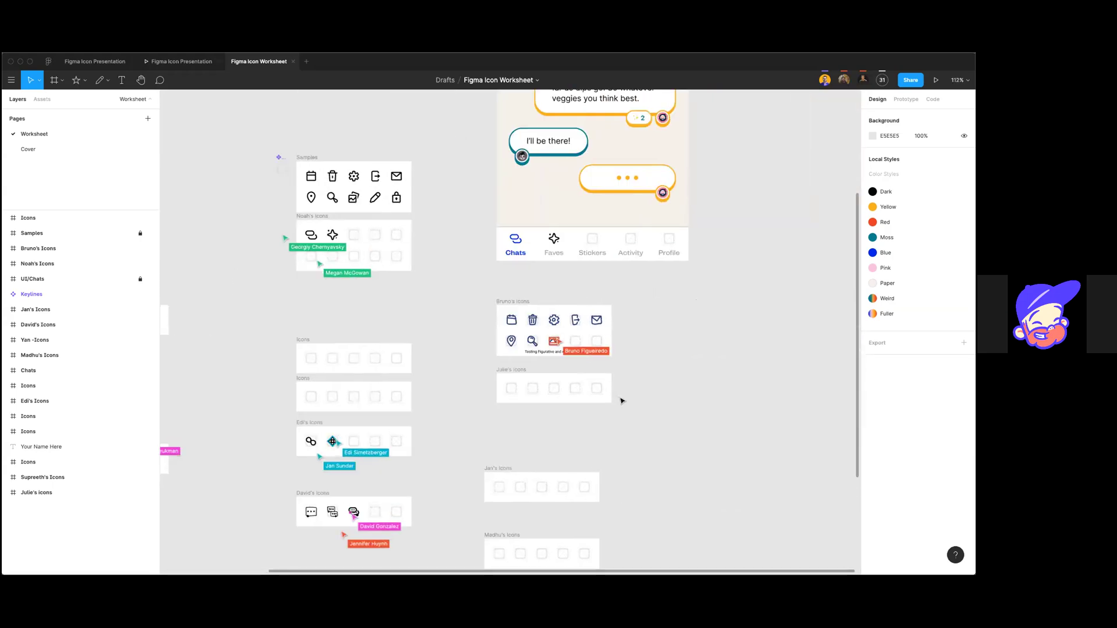
scroll(621, 401, up, 5)
scroll(621, 401, down, 4)
scroll(621, 401, up, 1)
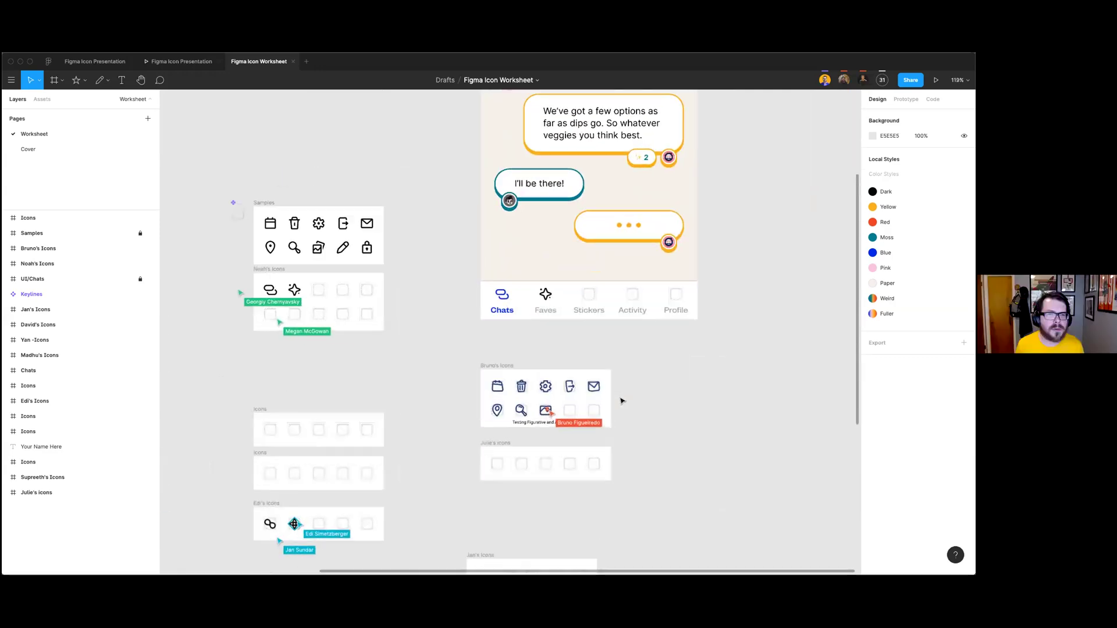
scroll(621, 401, up, 5)
scroll(640, 430, up, 4)
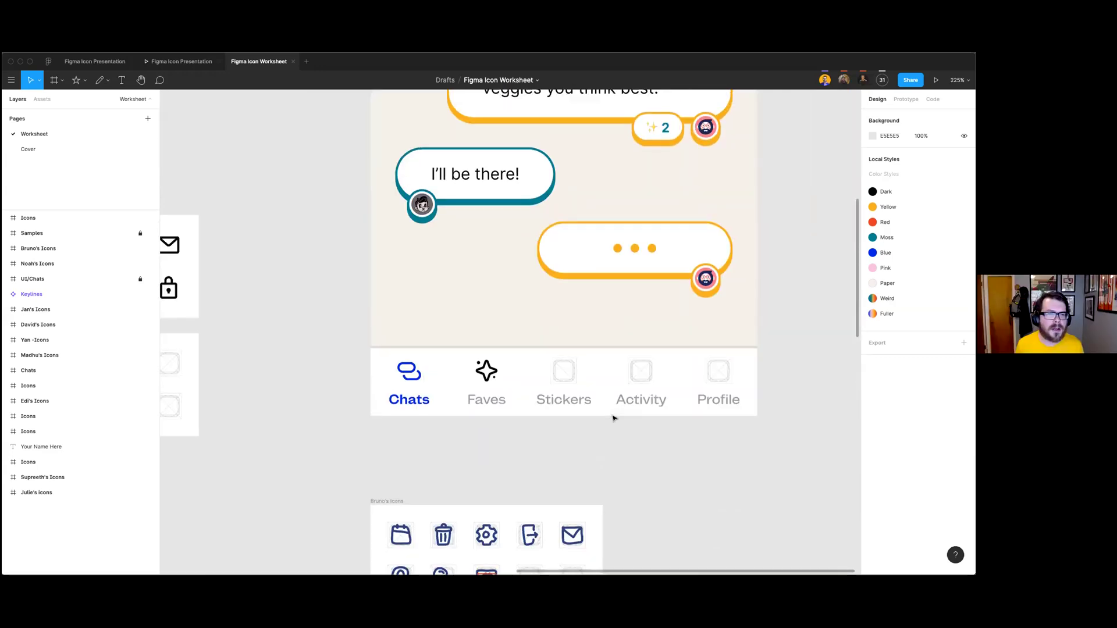
scroll(613, 418, up, 2)
scroll(614, 418, left, 5)
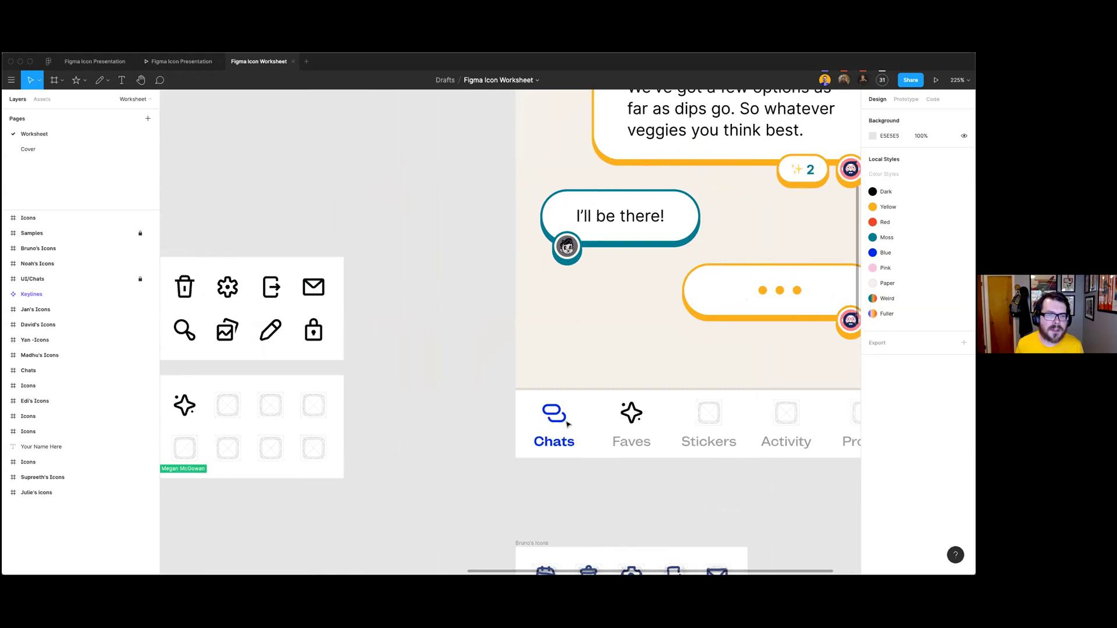
scroll(567, 423, right, 5)
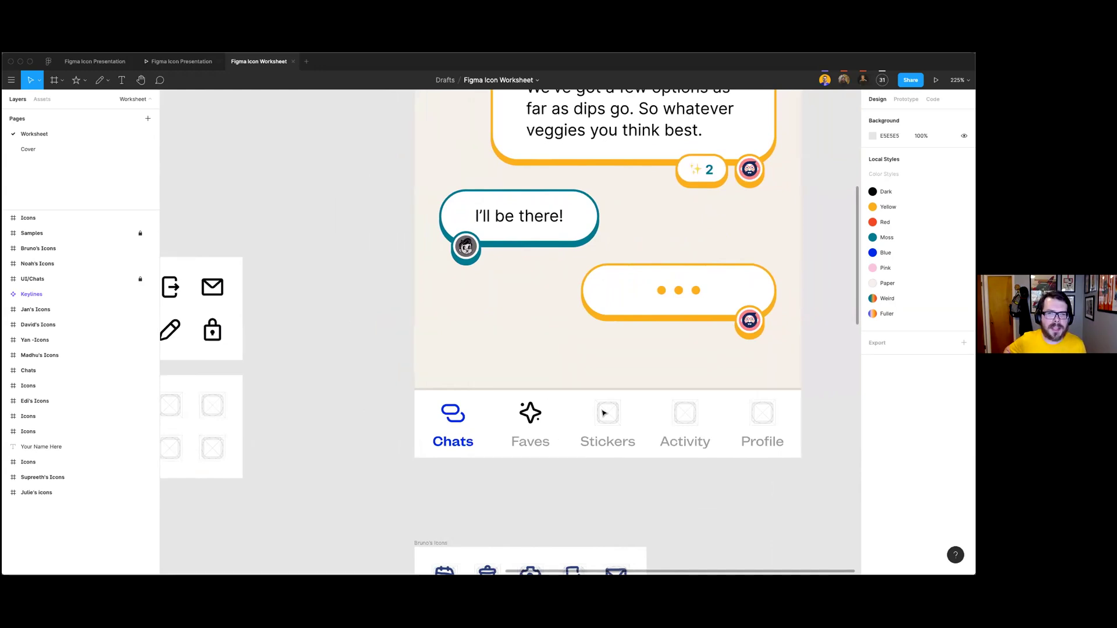
scroll(561, 478, right, 3)
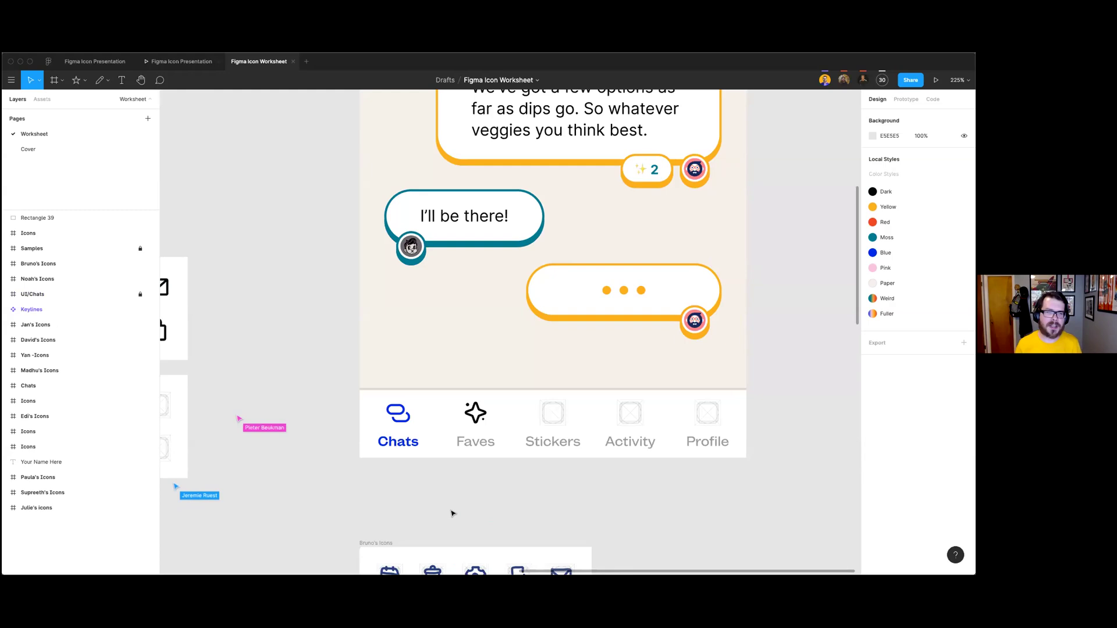
Step: Compare the sample icons with the finished Chats and Faves icons and inspect the empty Stickers slot's keylines
scroll(445, 511, left, 10)
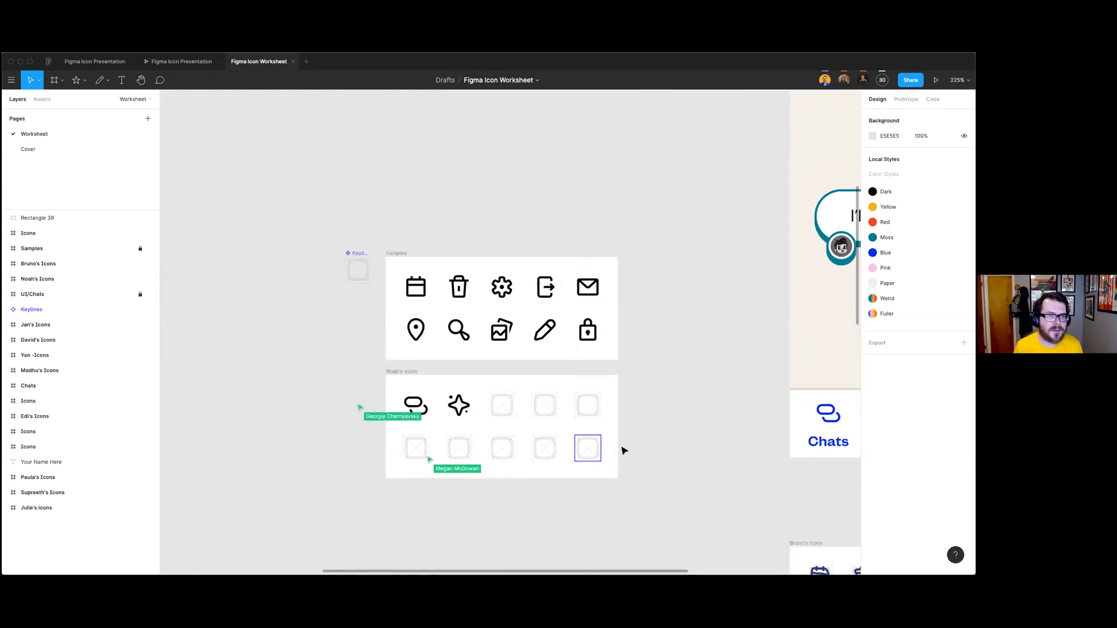
scroll(623, 451, right, 5)
scroll(724, 426, left, 6)
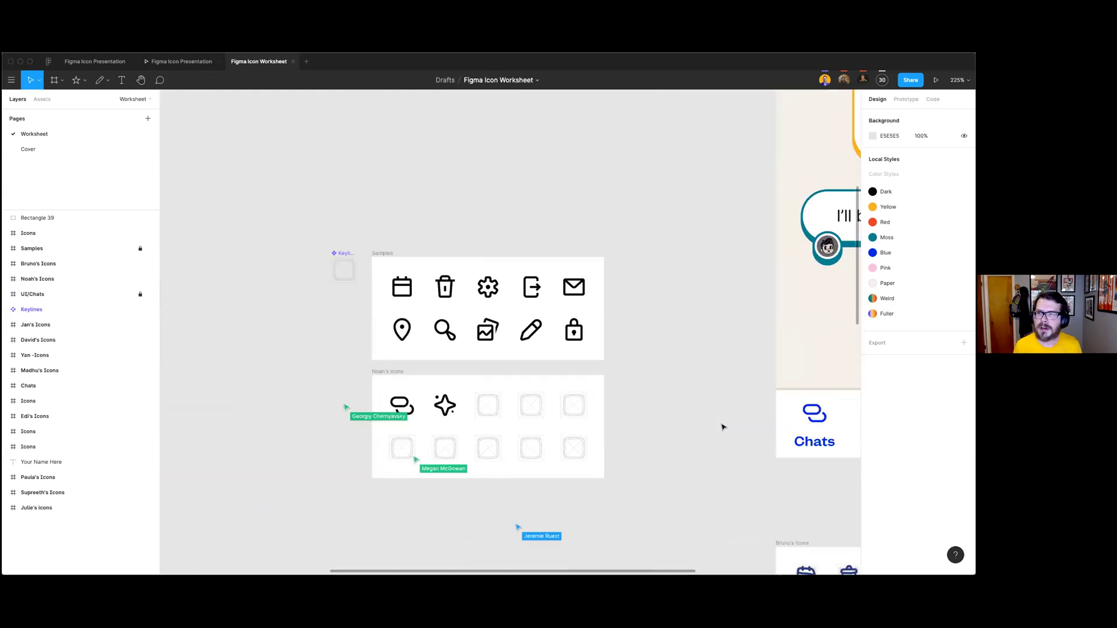
scroll(580, 406, up, 8)
scroll(620, 414, up, 4)
scroll(608, 427, right, 4)
scroll(603, 426, left, 2)
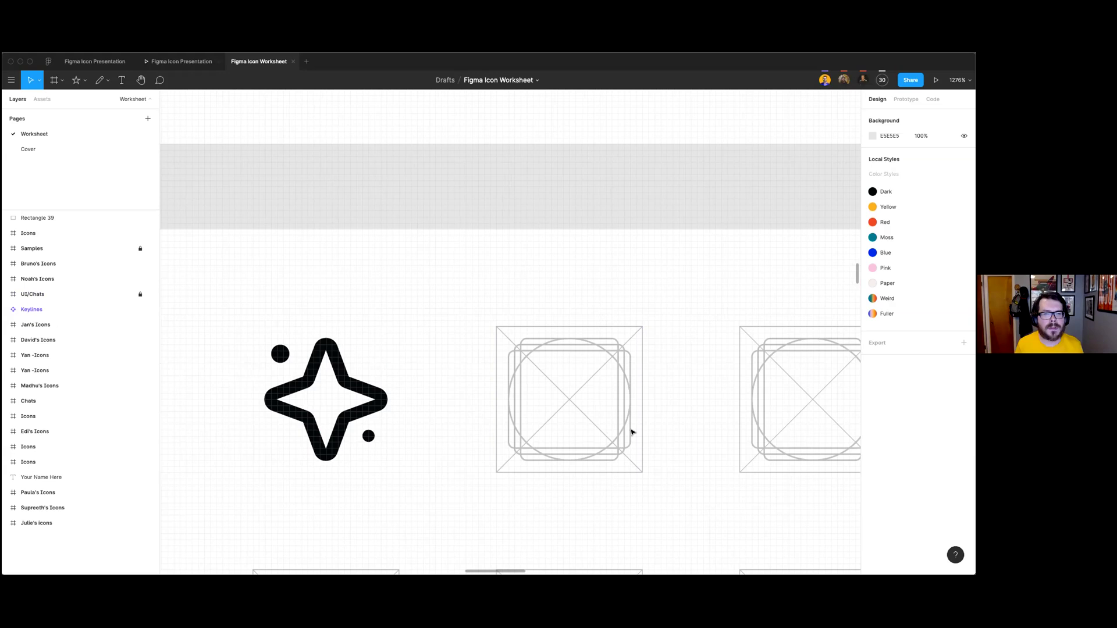
scroll(632, 432, down, 1)
scroll(633, 432, down, 10)
scroll(628, 431, up, 3)
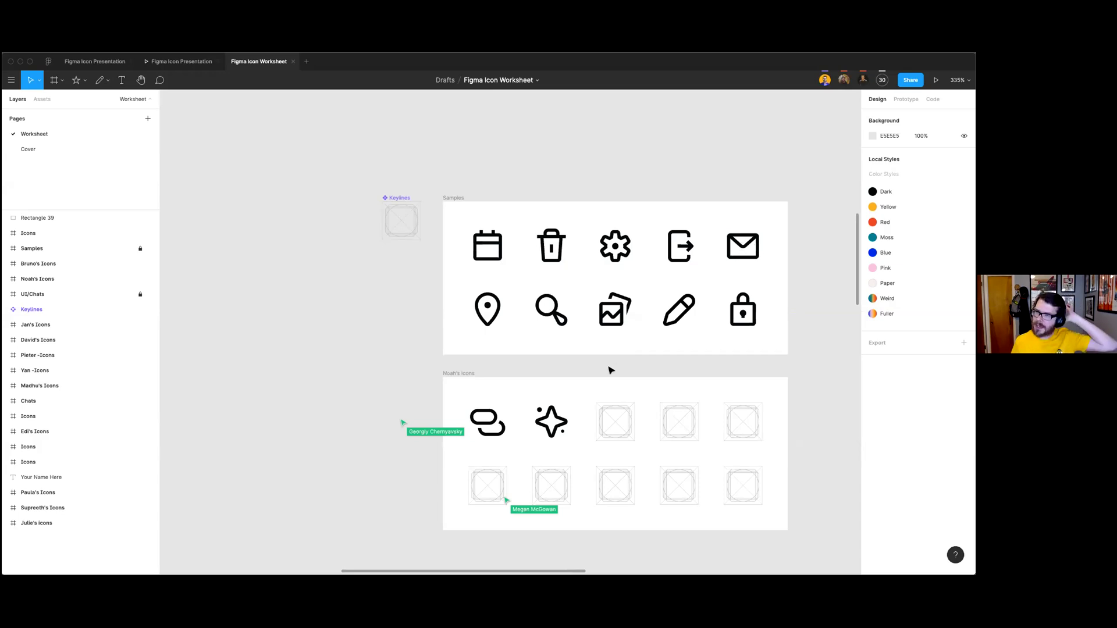
Step: Draw an 18 × 18 square on the square keyline of the empty Stickers/Inactive icon beside the sparkle icon
scroll(612, 371, up, 10)
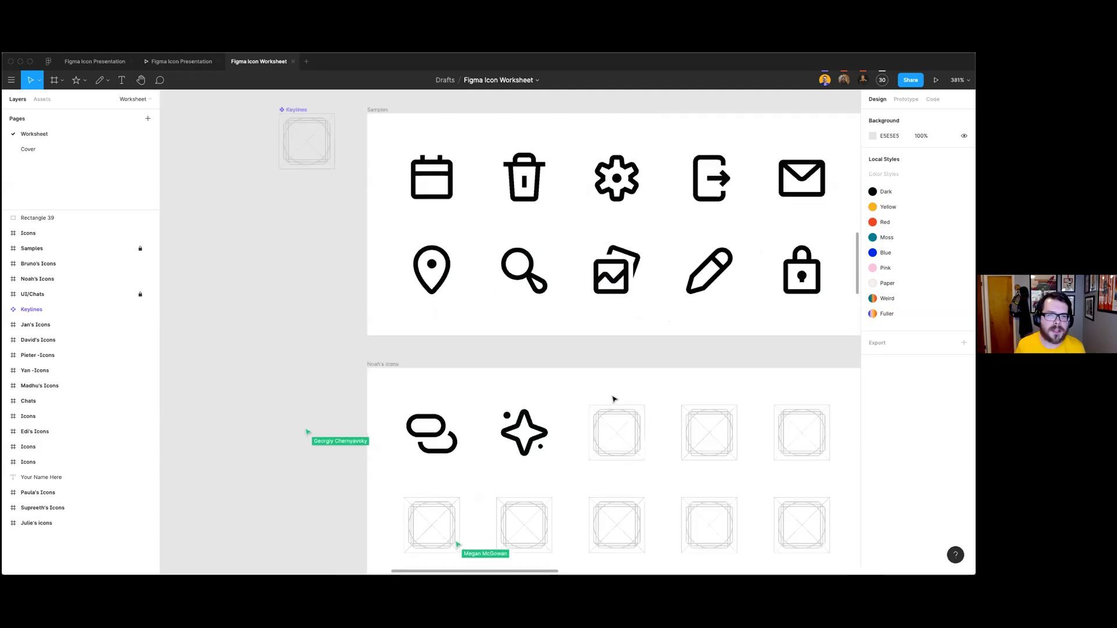
scroll(613, 399, up, 5)
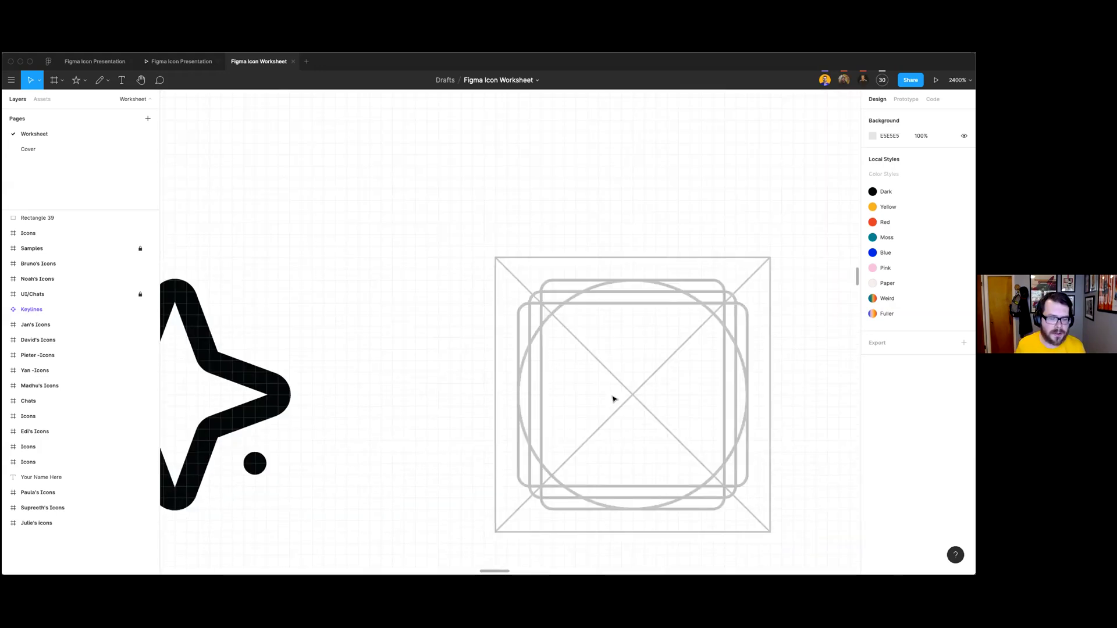
scroll(614, 399, down, 3)
key(r)
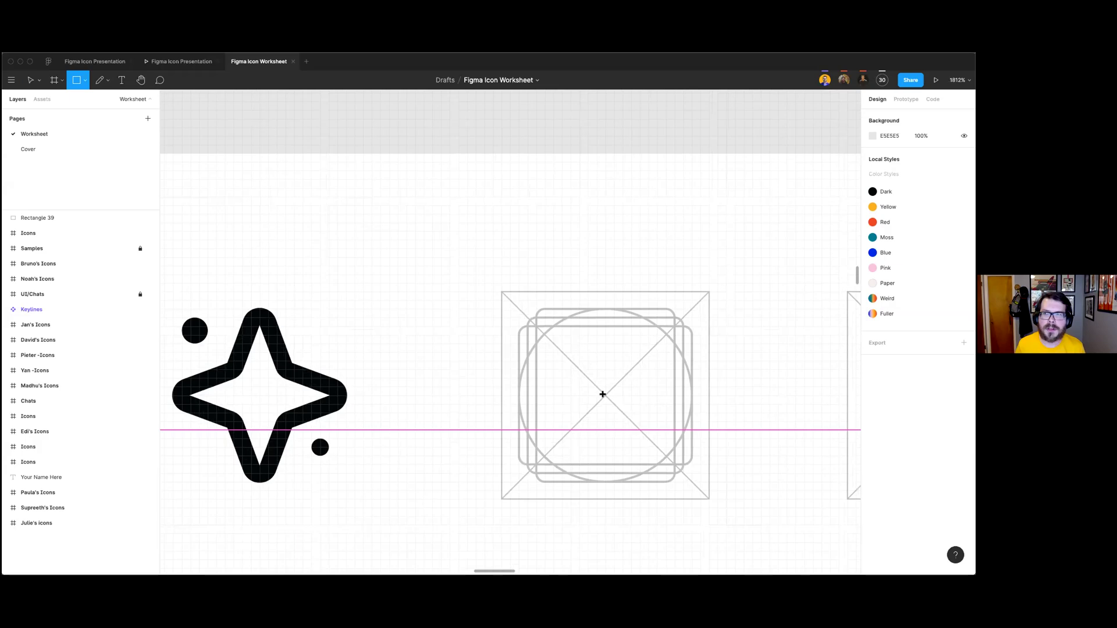
drag(593, 384, 527, 317)
click(768, 364)
scroll(654, 394, down, 5)
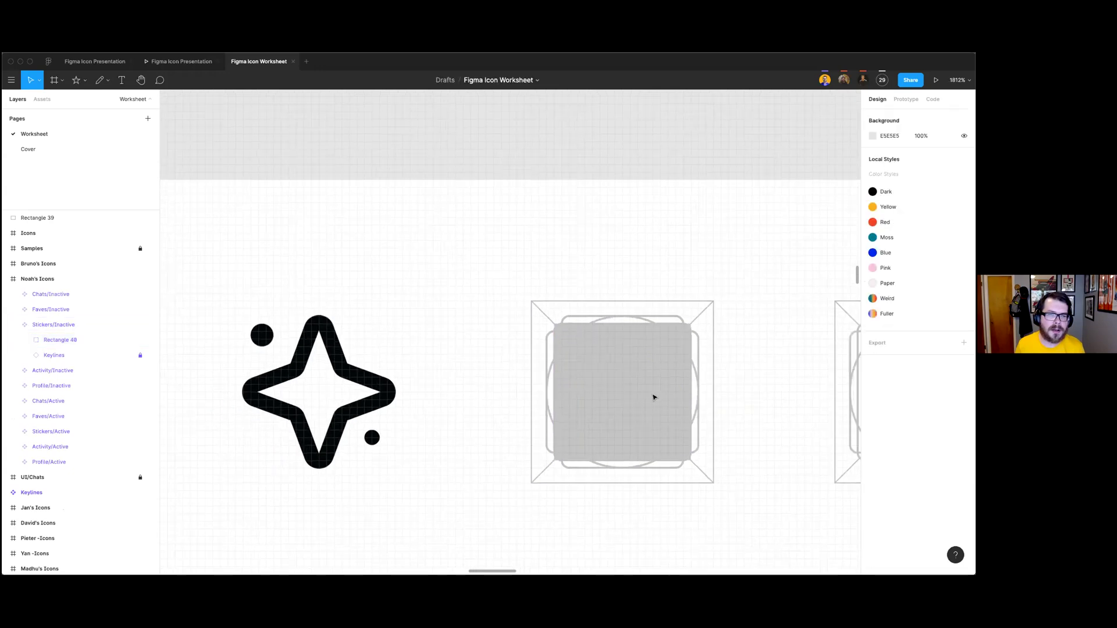
Step: Swap the Stickers square's fill for a centred stroke of weight 2 and resize the square to 16 × 16
click(678, 394)
key(shift+x)
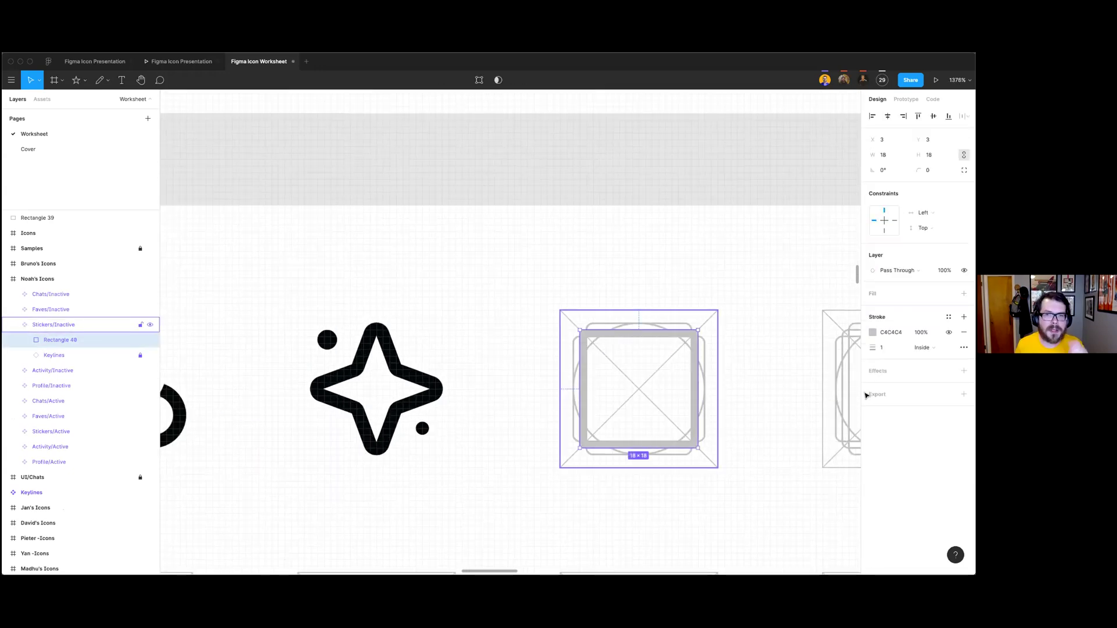
click(926, 348)
click(934, 336)
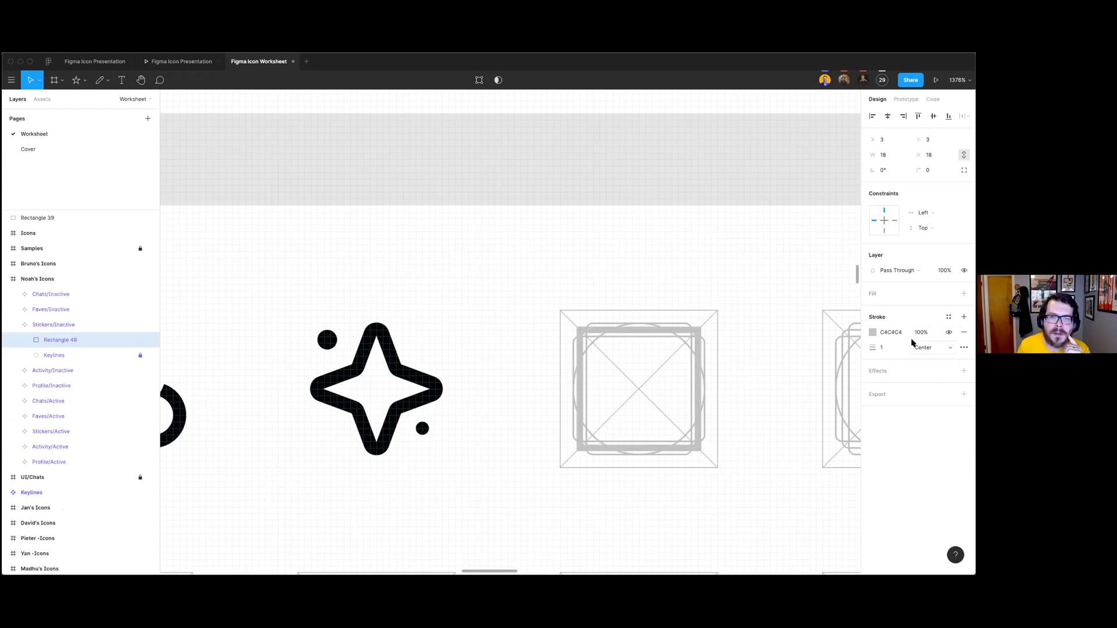
drag(694, 443, 691, 441)
click(889, 348)
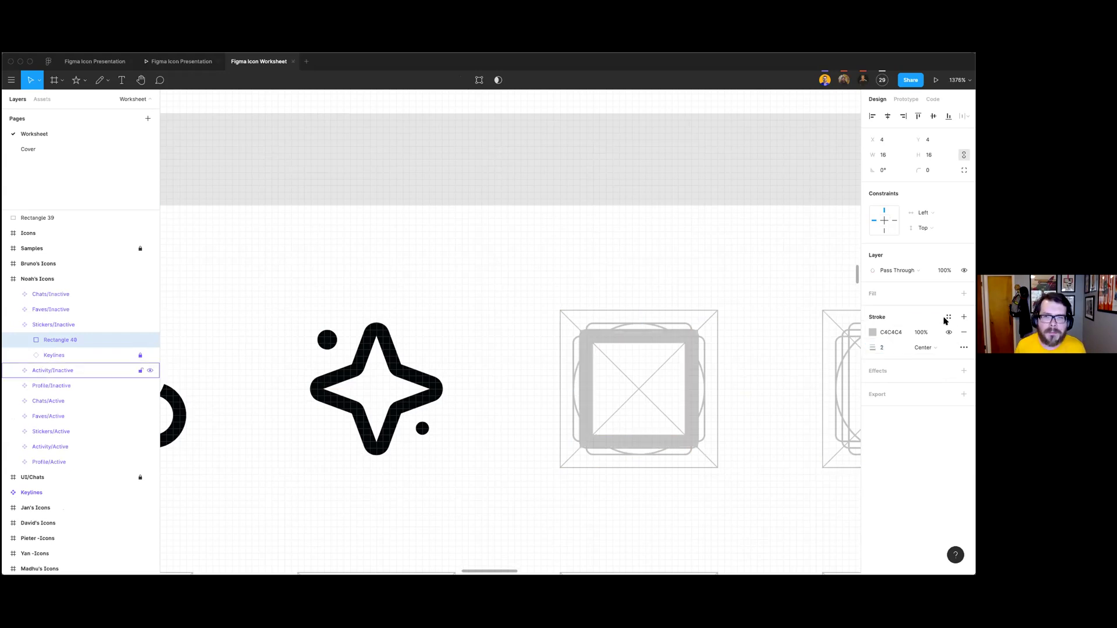
Step: Apply the Dark colour style to the Stickers square's stroke
click(948, 318)
click(880, 352)
click(769, 381)
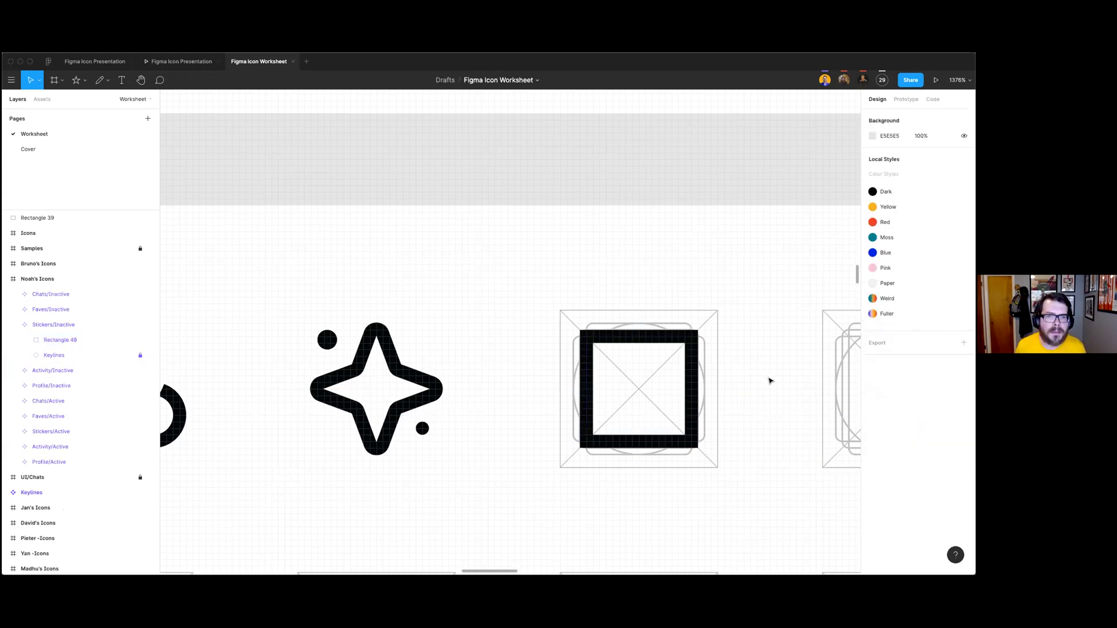
Step: Compare the Stickers square with the sample icons and set its corner radius to 2
scroll(769, 381, down, 10)
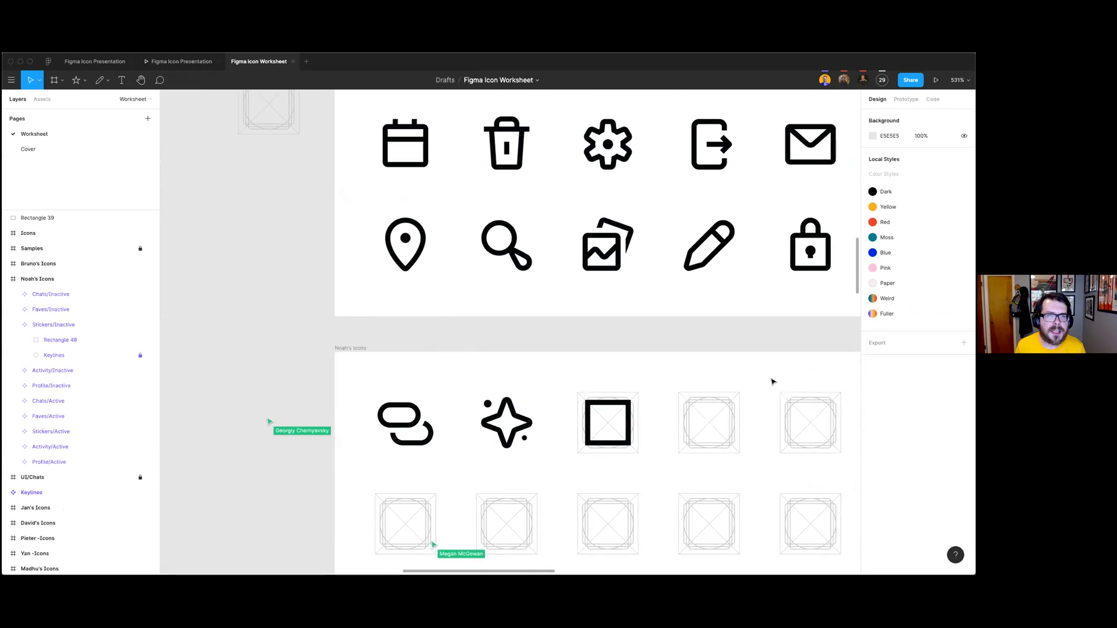
scroll(773, 381, up, 4)
scroll(772, 381, right, 3)
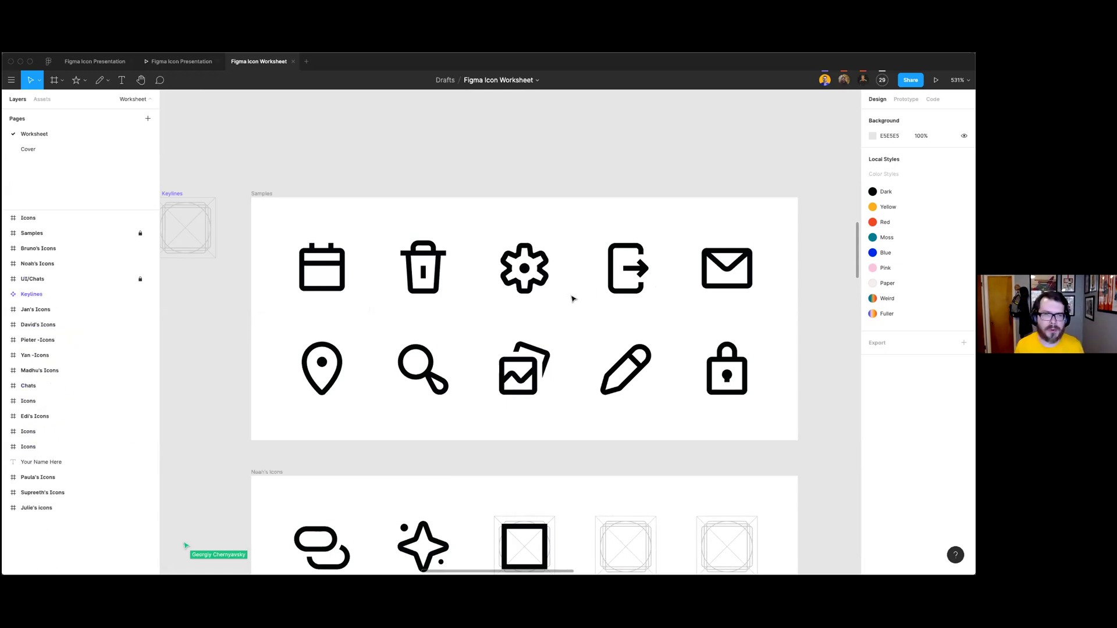
scroll(478, 414, down, 3)
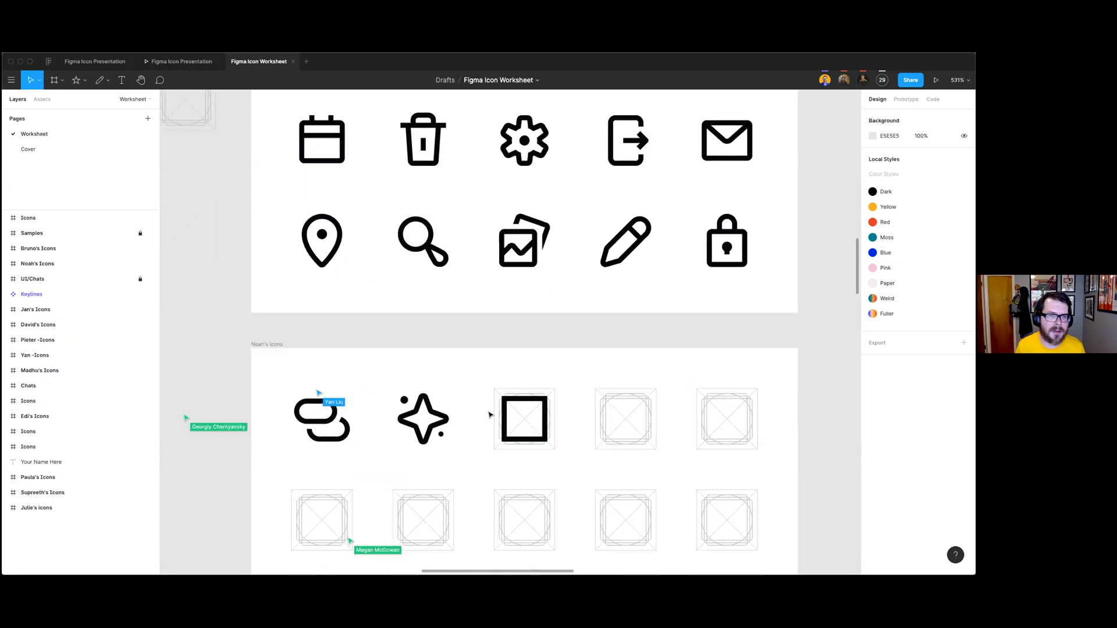
scroll(478, 410, up, 3)
scroll(513, 416, down, 1)
scroll(529, 419, up, 3)
click(519, 424)
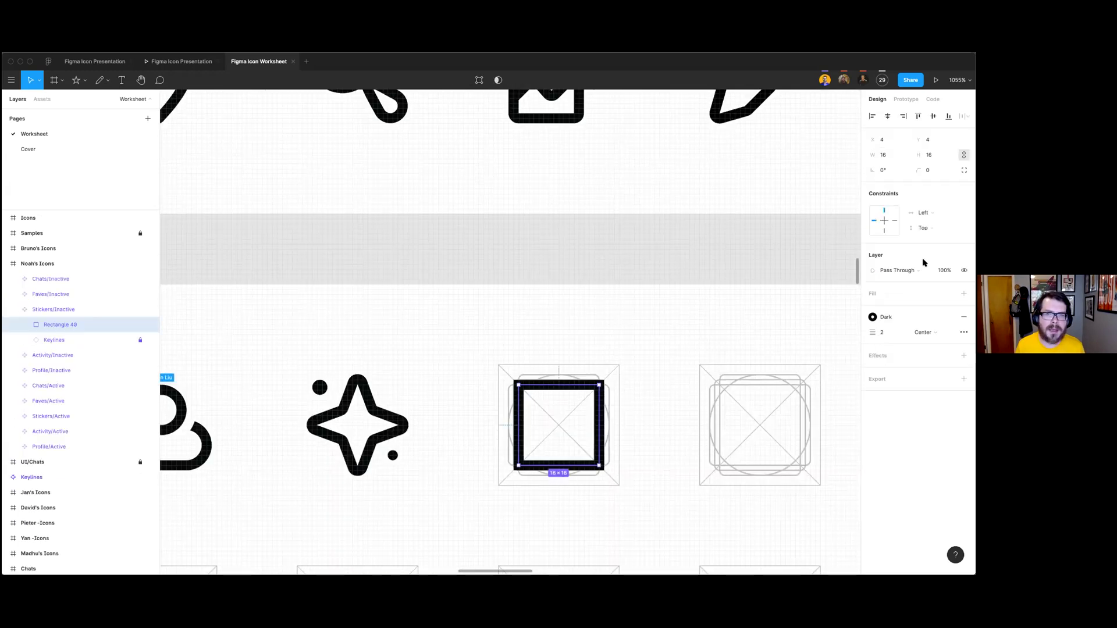
click(931, 170)
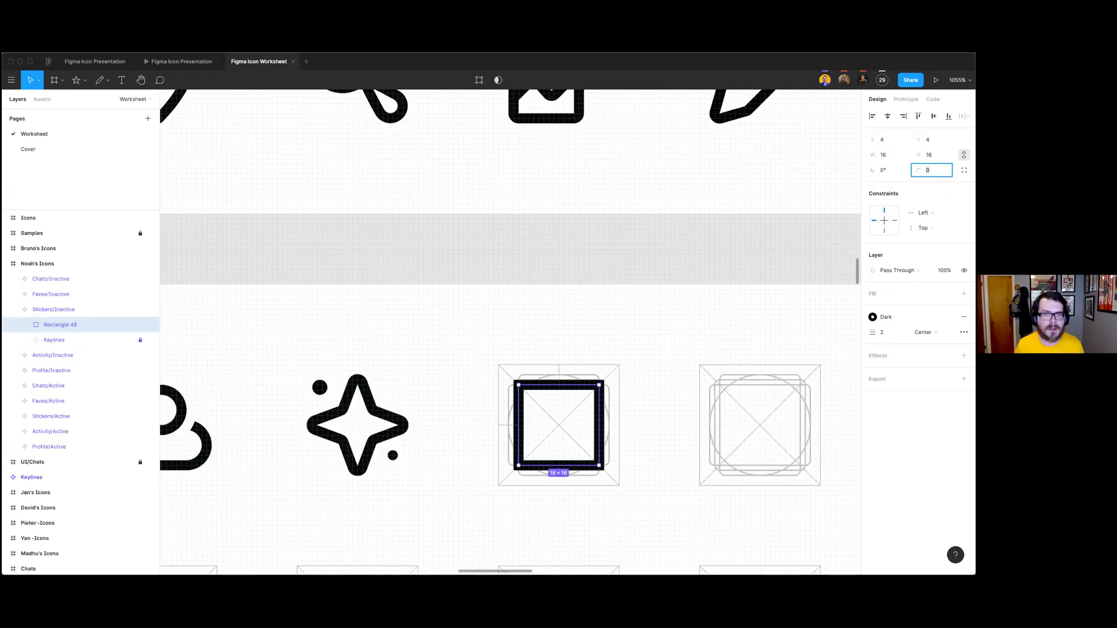
text(2)
key(Return)
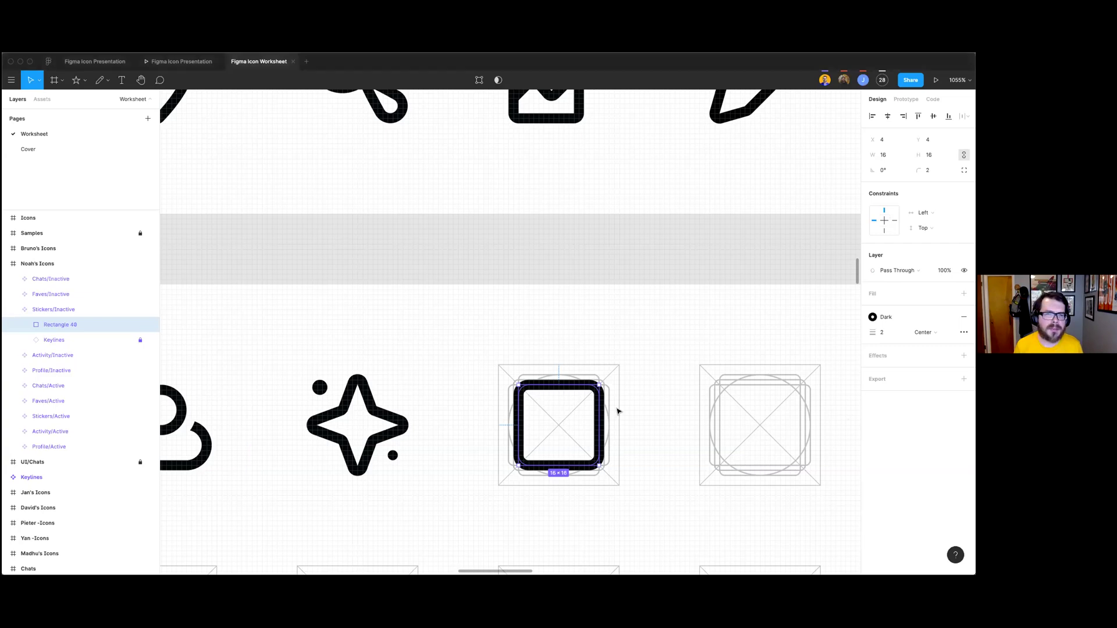
Step: Set the Stickers square's corner radius to 3
click(919, 171)
text(3)
key(Return)
click(652, 449)
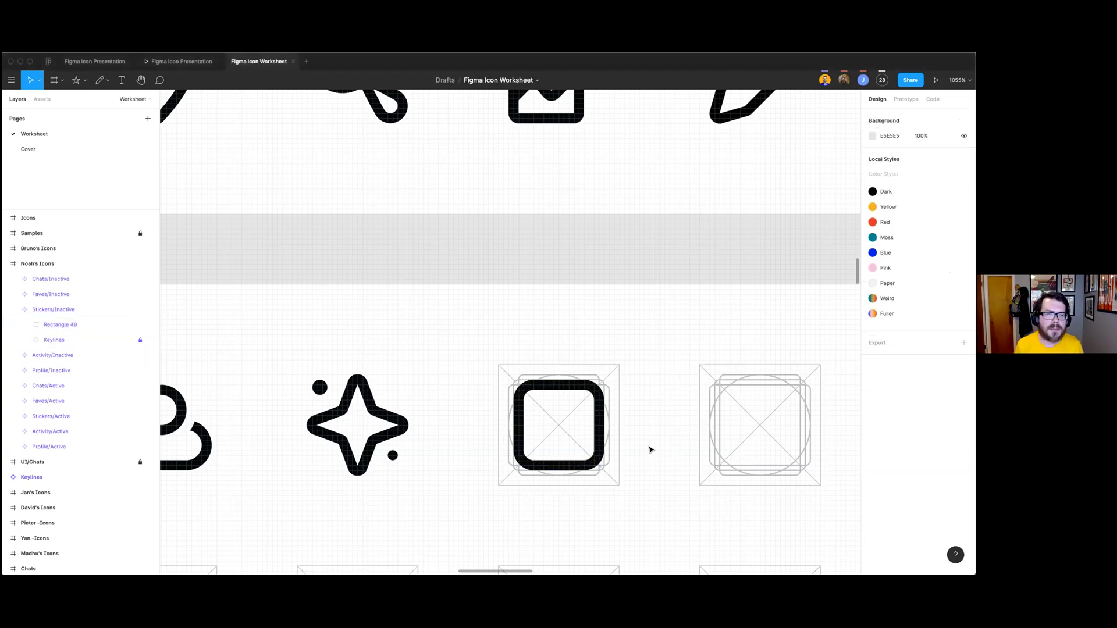
scroll(650, 449, up, 3)
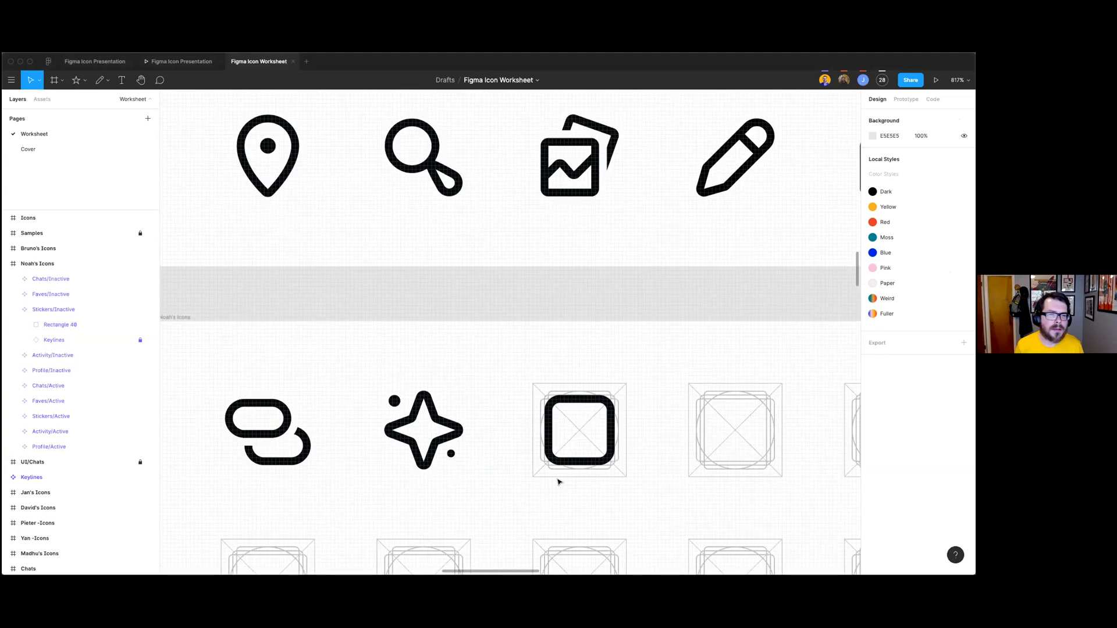
scroll(558, 479, up, 5)
double_click(546, 471)
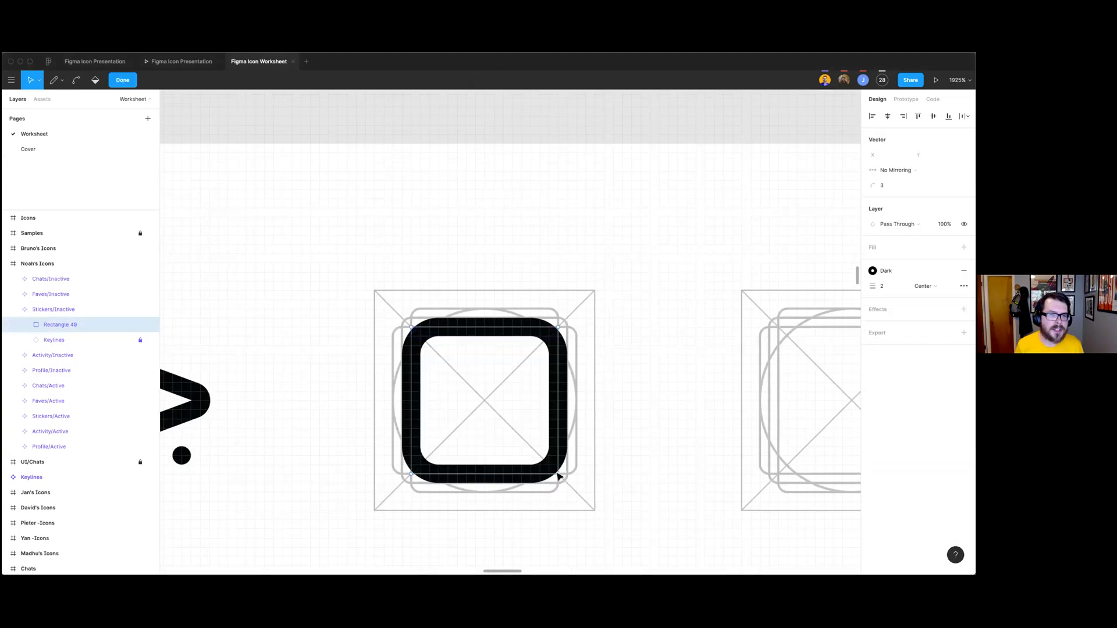
click(626, 454)
double_click(557, 471)
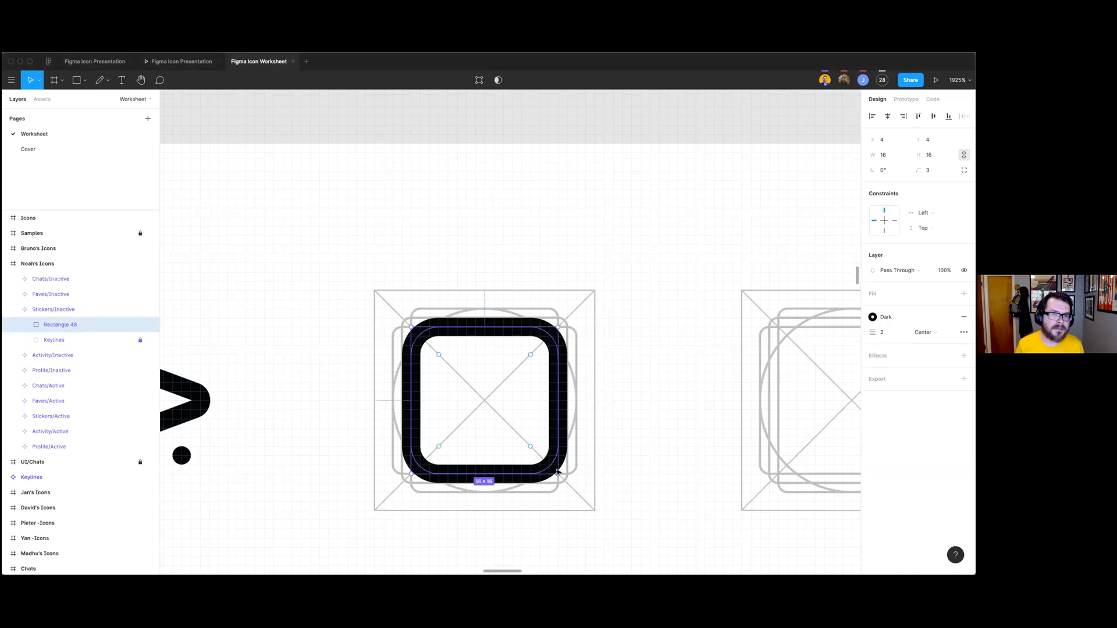
scroll(564, 469, left, 2)
scroll(563, 469, left, 1)
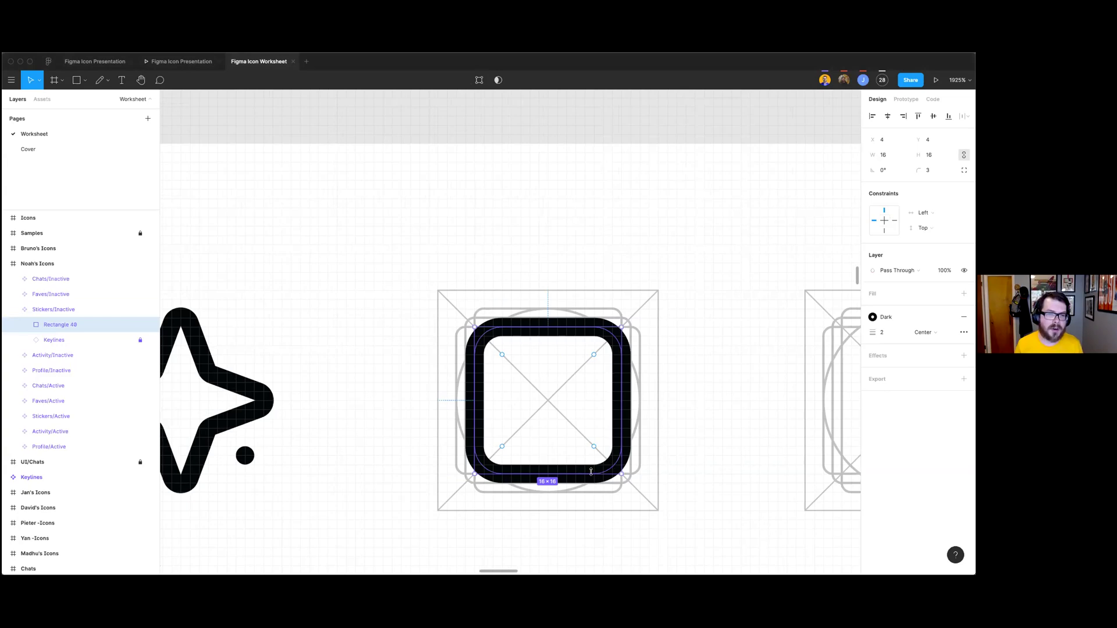
click(610, 473)
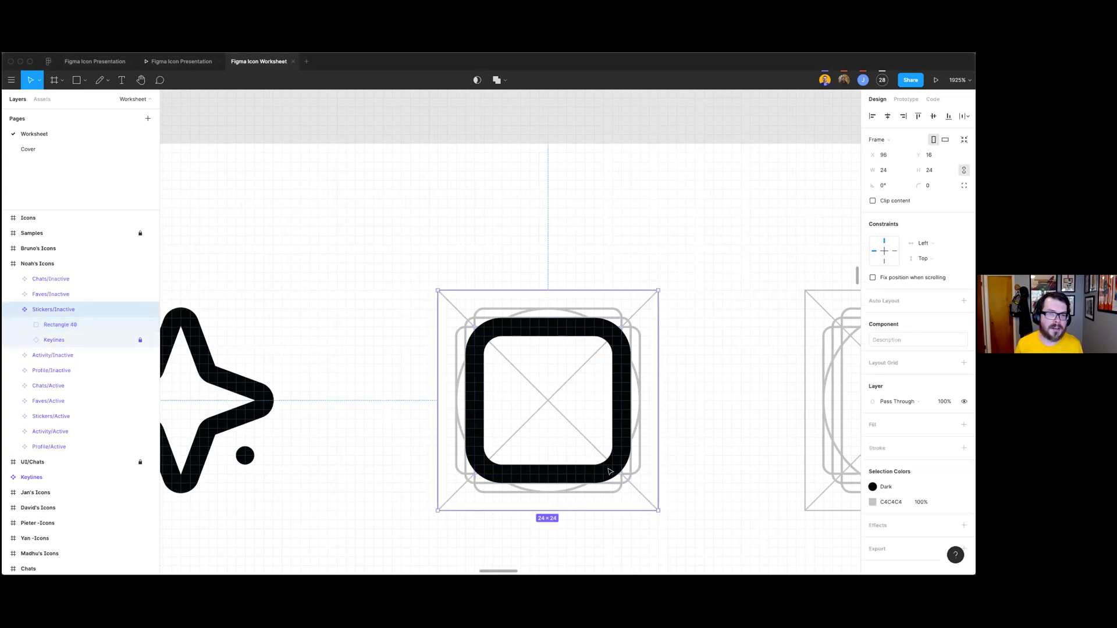
double_click(611, 472)
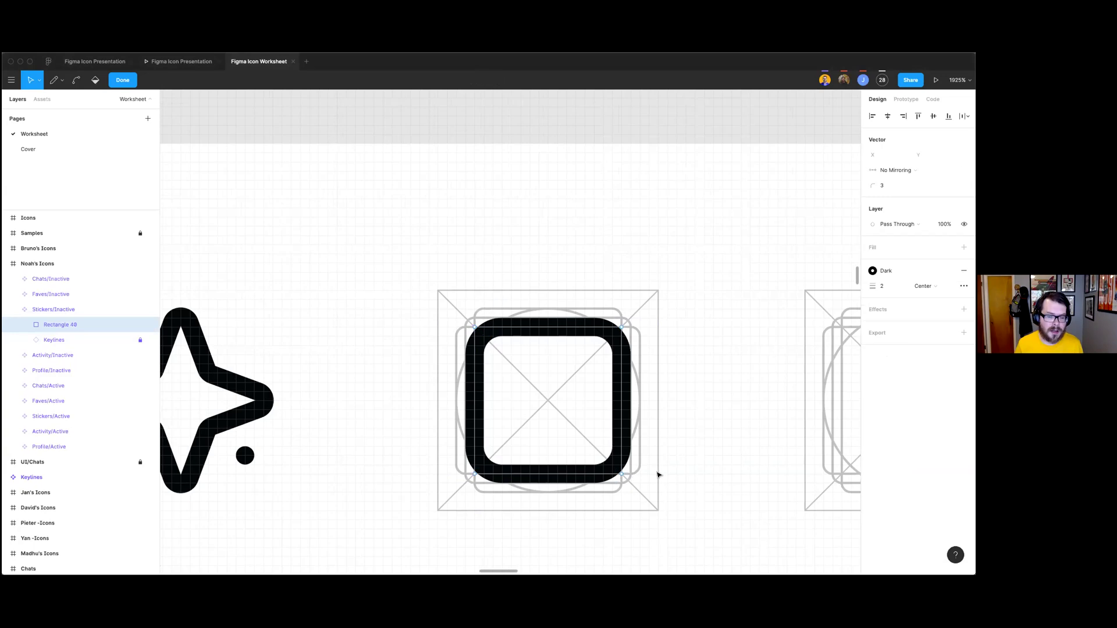
click(683, 461)
click(617, 466)
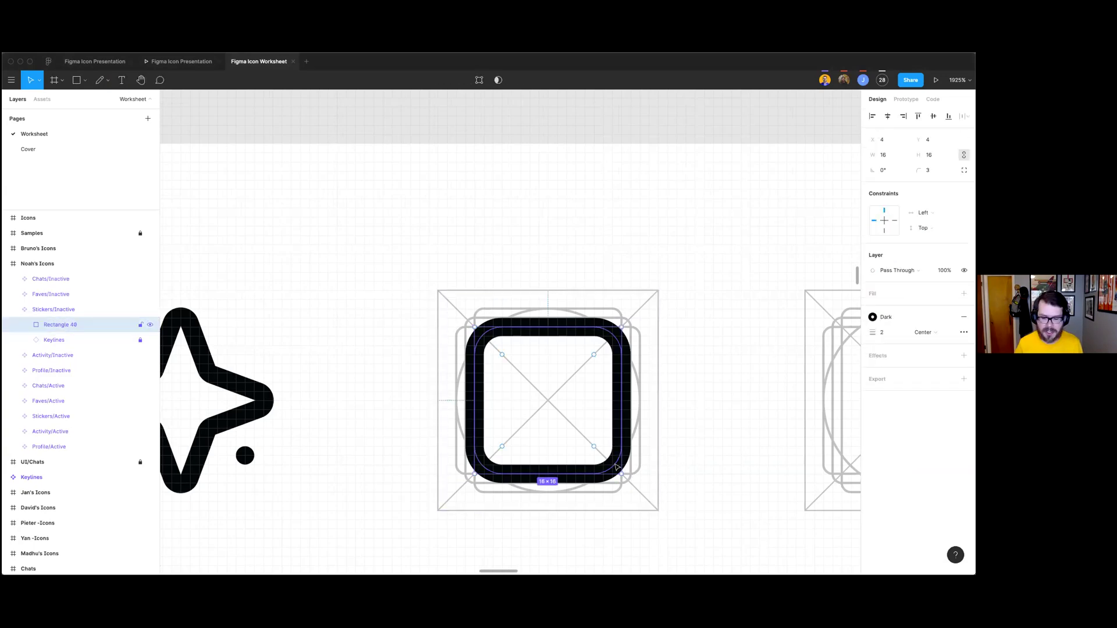
Step: Add anchor points at the midpoints of the Stickers square's lower and right edges
double_click(616, 466)
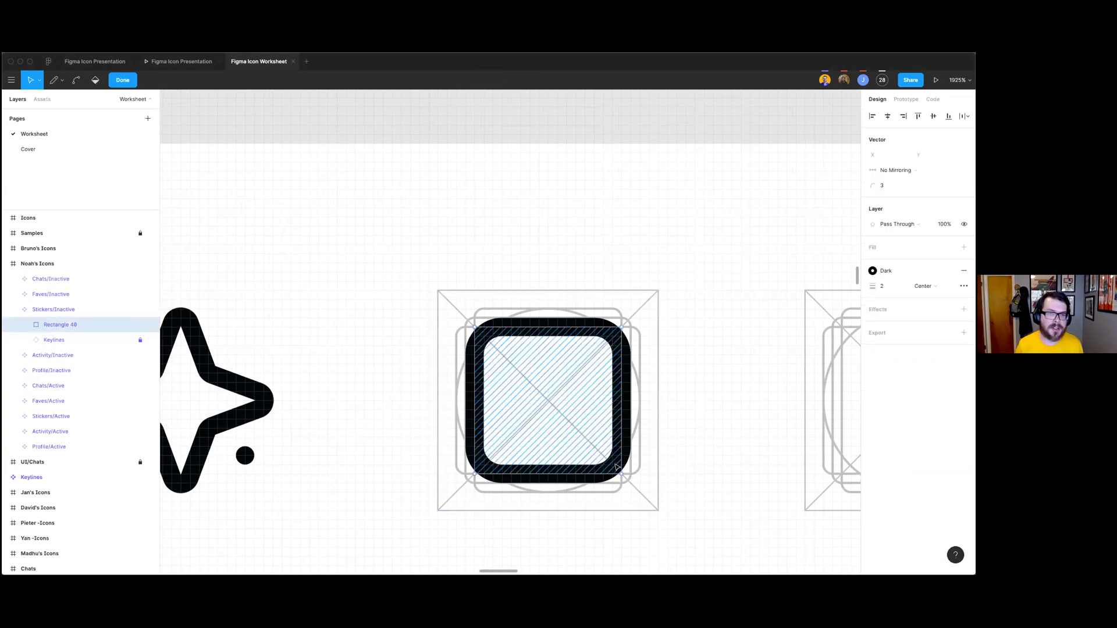
click(616, 493)
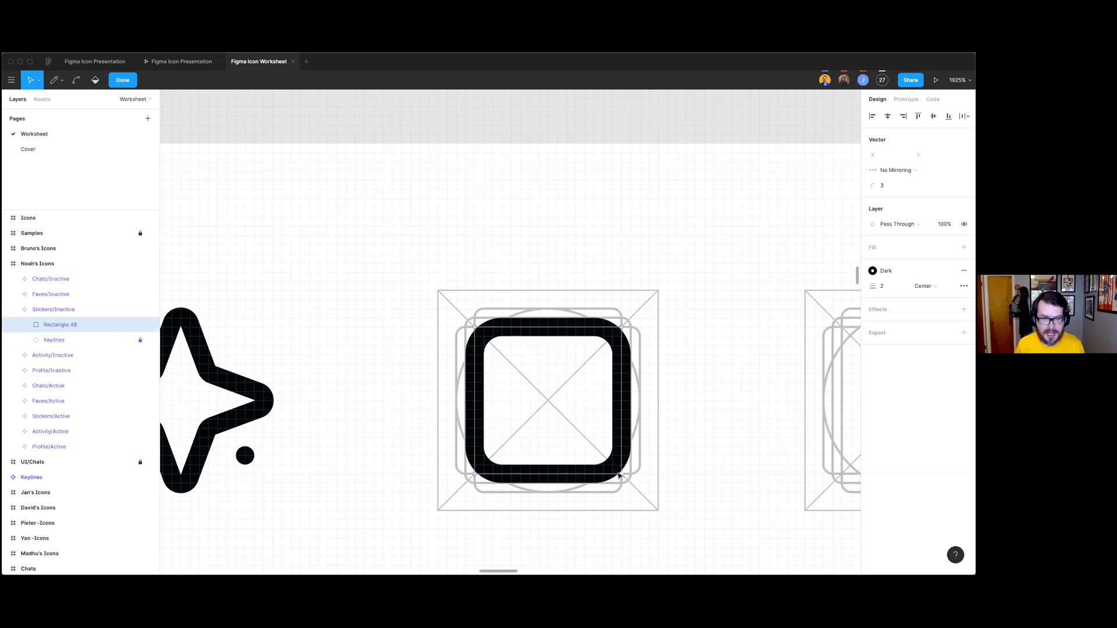
click(548, 474)
click(622, 401)
Step: Try deleting and then moving the Stickers square's lower-right corner point, undoing each attempt
click(622, 474)
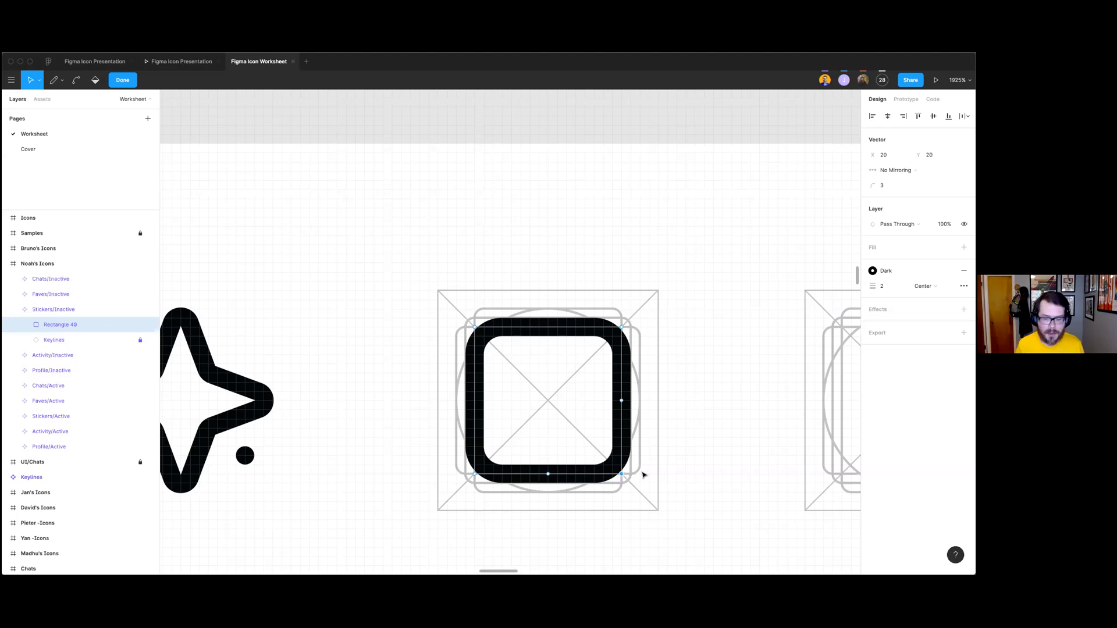
key(Delete)
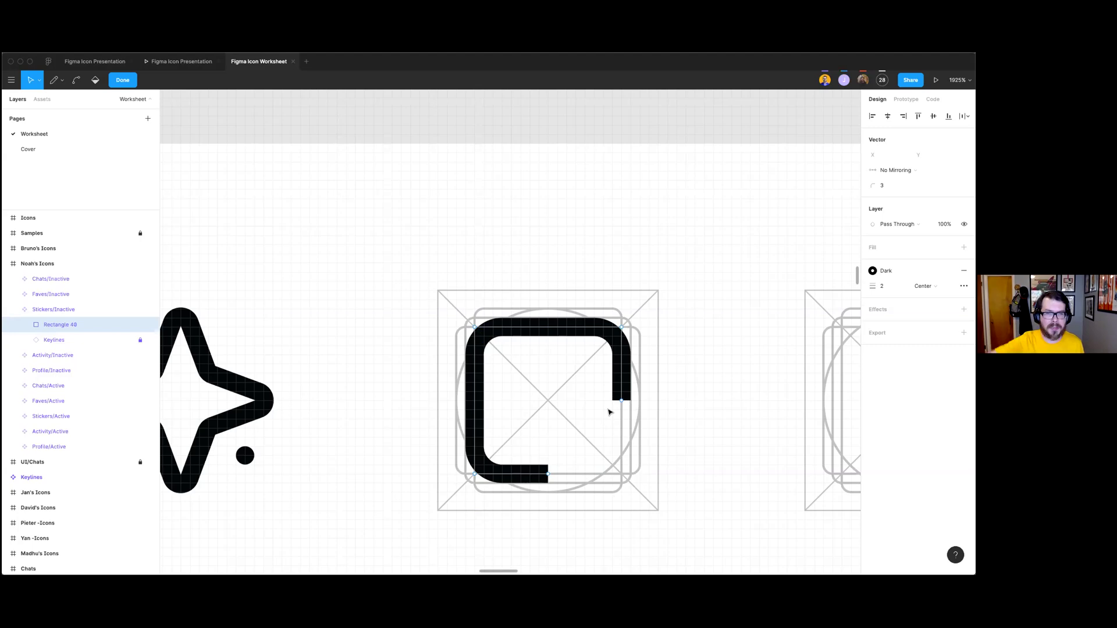
click(692, 414)
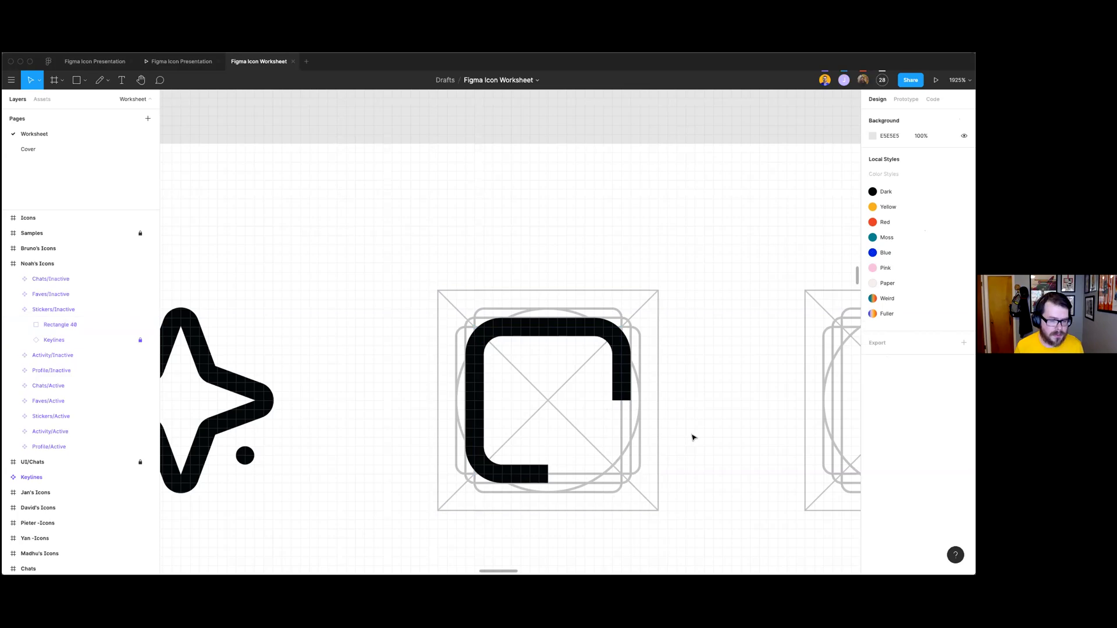
key(ctrl+z)
key(ctrl+z)
key(ctrl+z)
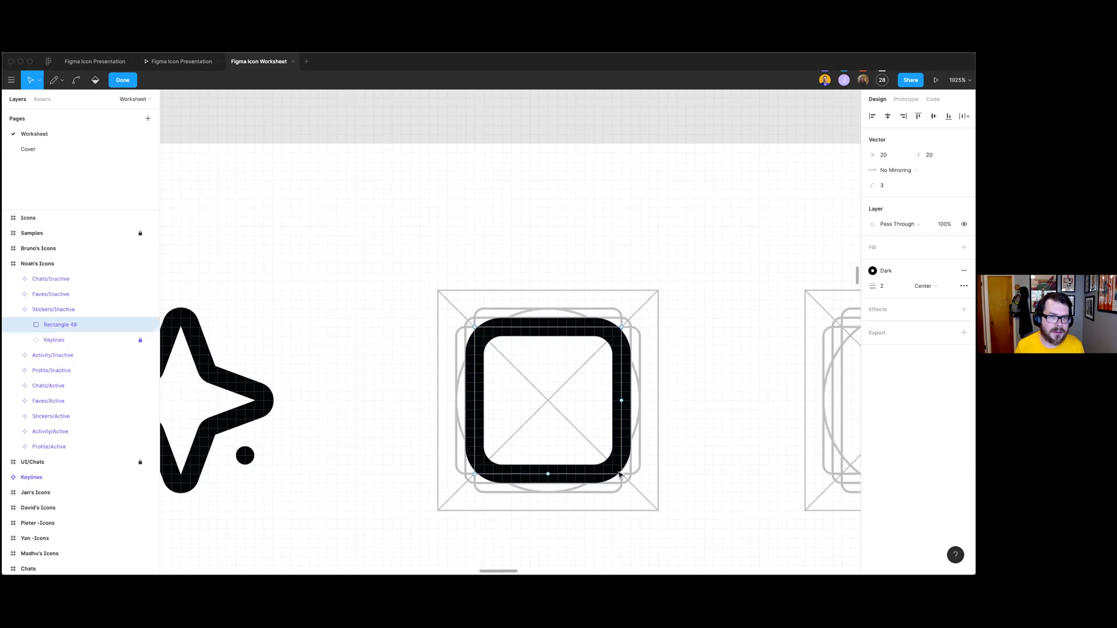
drag(620, 475, 598, 454)
key(ctrl+z)
Step: Fold the Stickers square's lower-right corner inward by moving its corner point to the centre of the icon
click(548, 474)
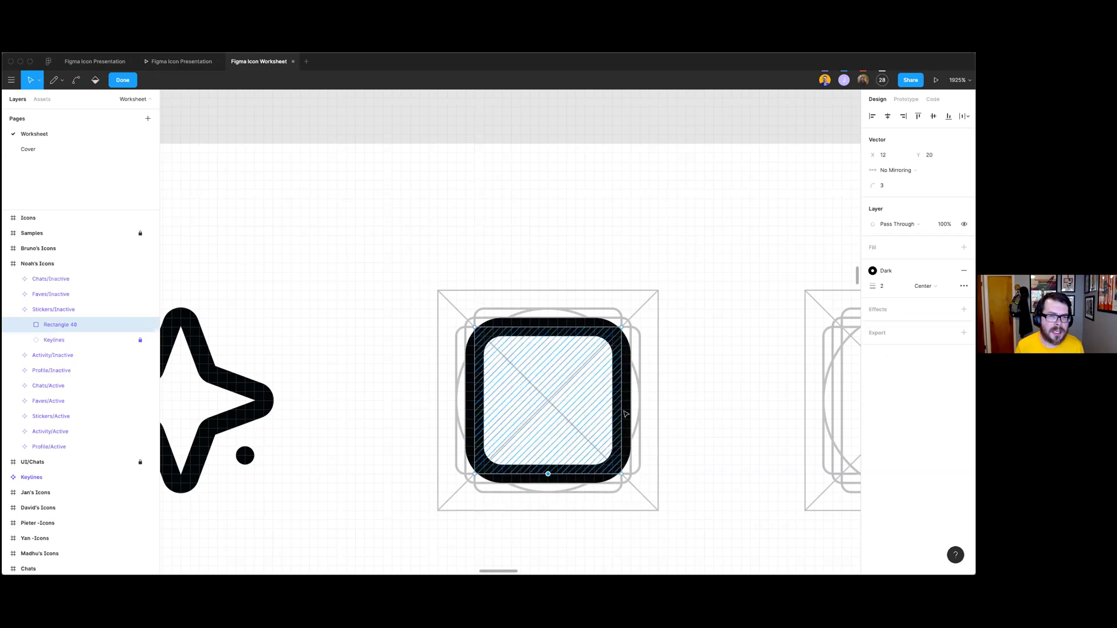
drag(621, 475, 553, 407)
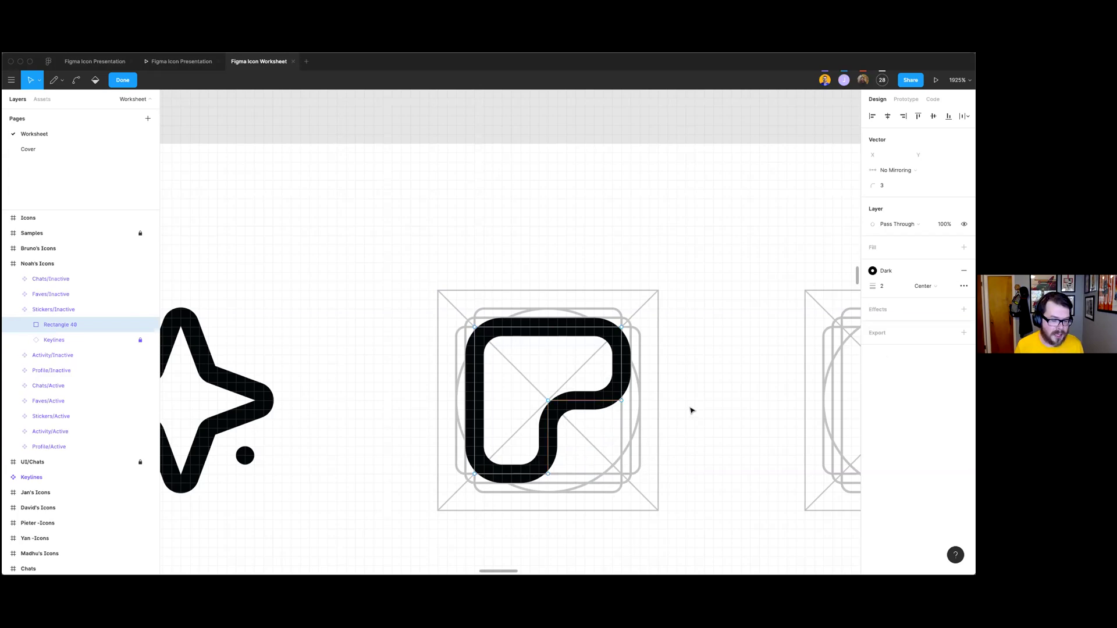
key(Escape)
click(537, 382)
key(Escape)
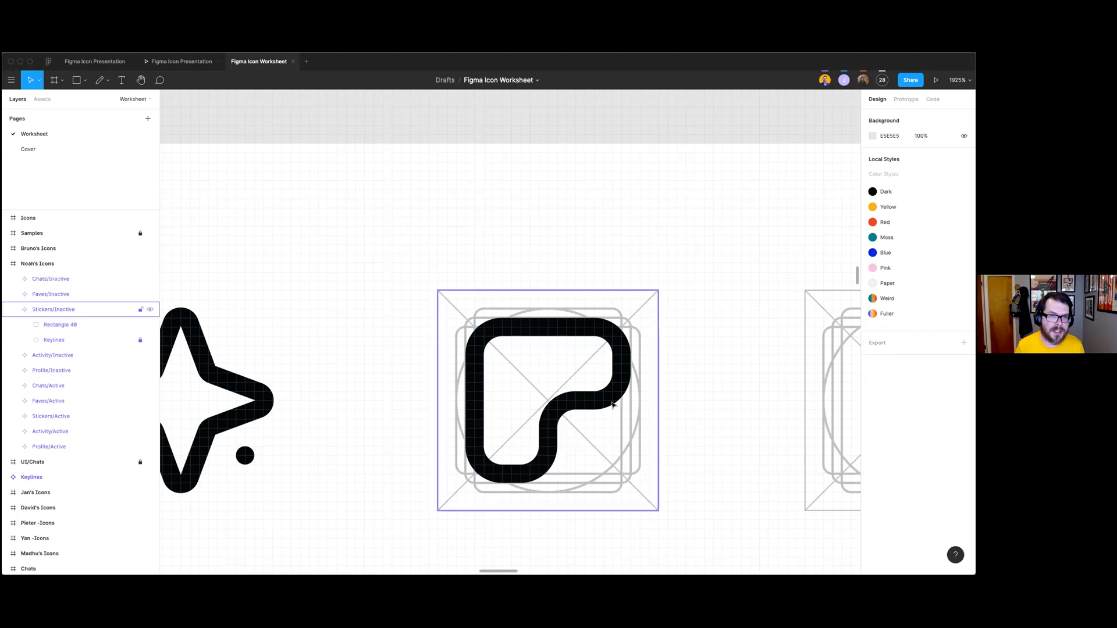
double_click(568, 407)
click(702, 440)
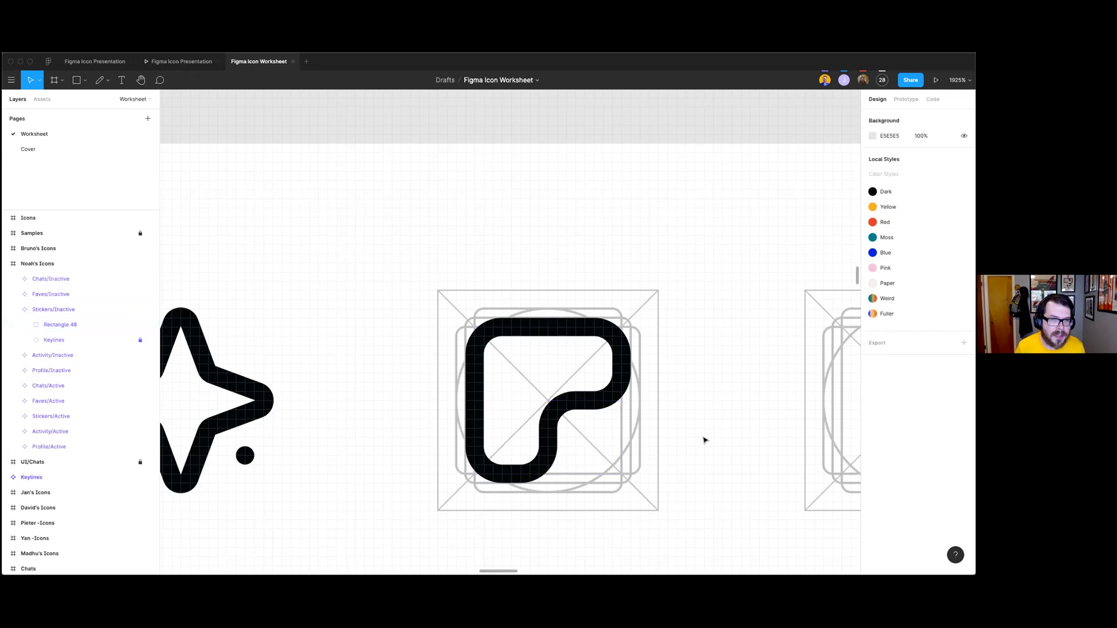
Step: Draw a diagonal Pen line about 11 × 12 from the shape's right edge to its lower edge, with a point at its middle
scroll(580, 452, down, 5)
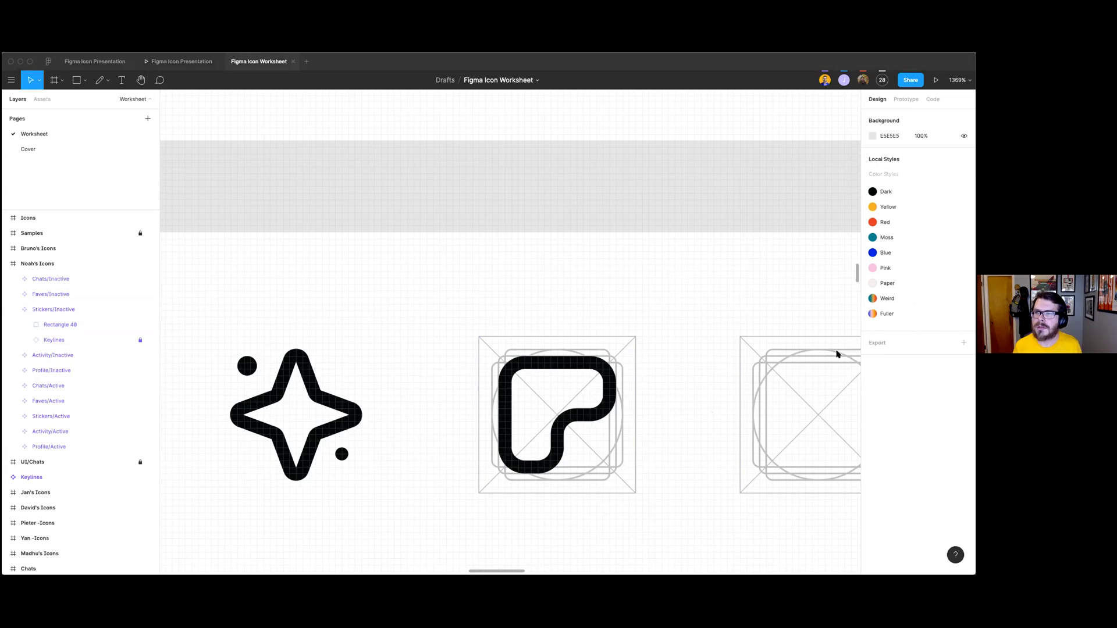
scroll(611, 431, up, 2)
scroll(611, 429, up, 5)
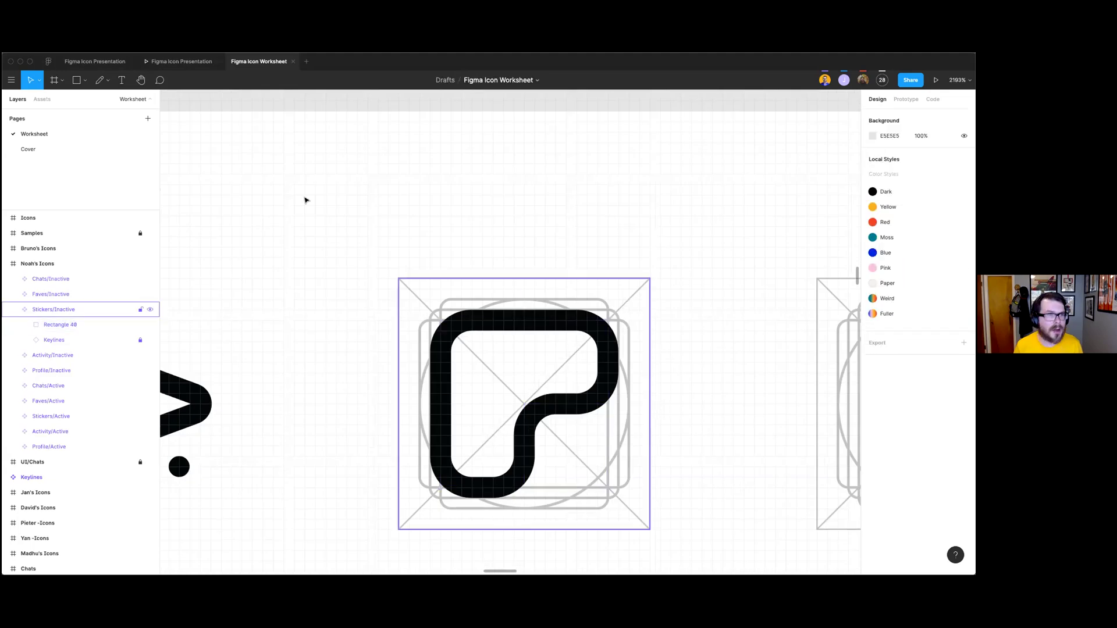
key(p)
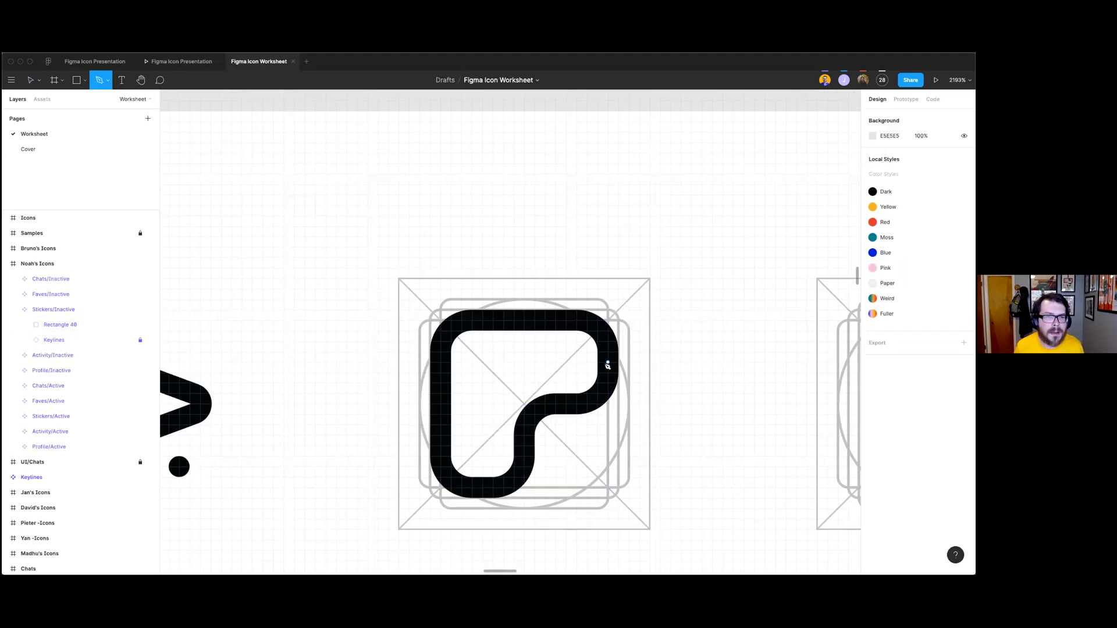
click(608, 362)
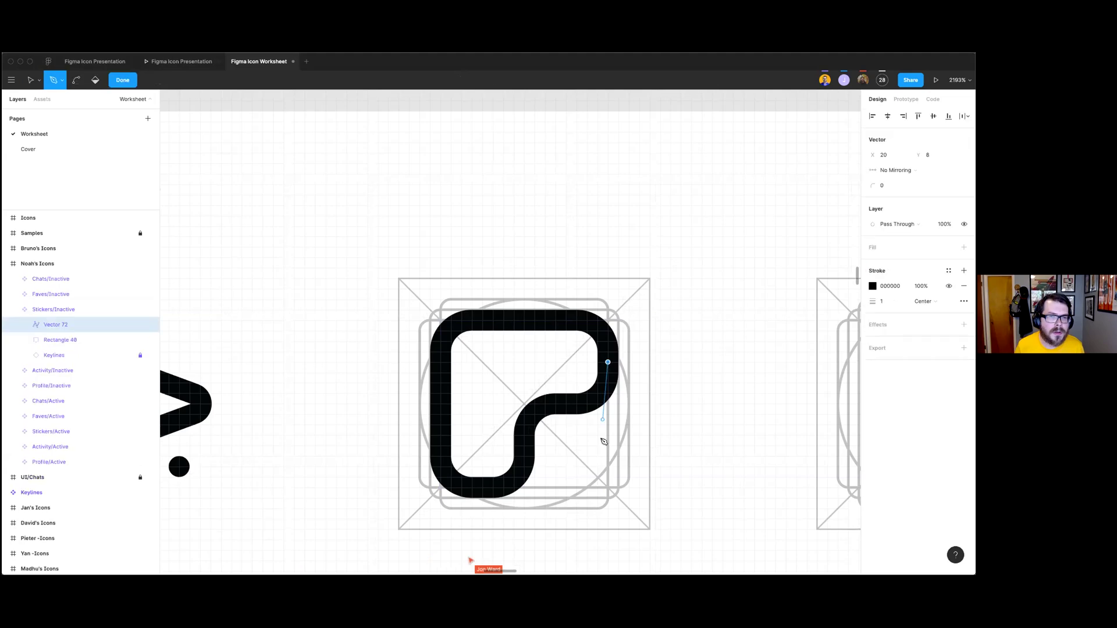
click(494, 487)
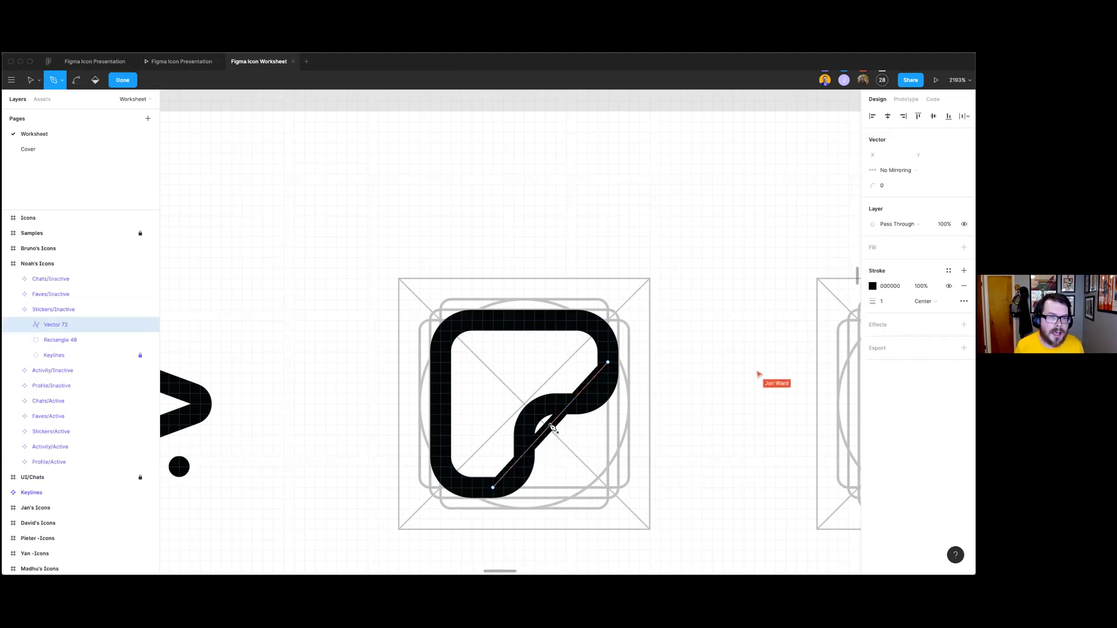
click(551, 426)
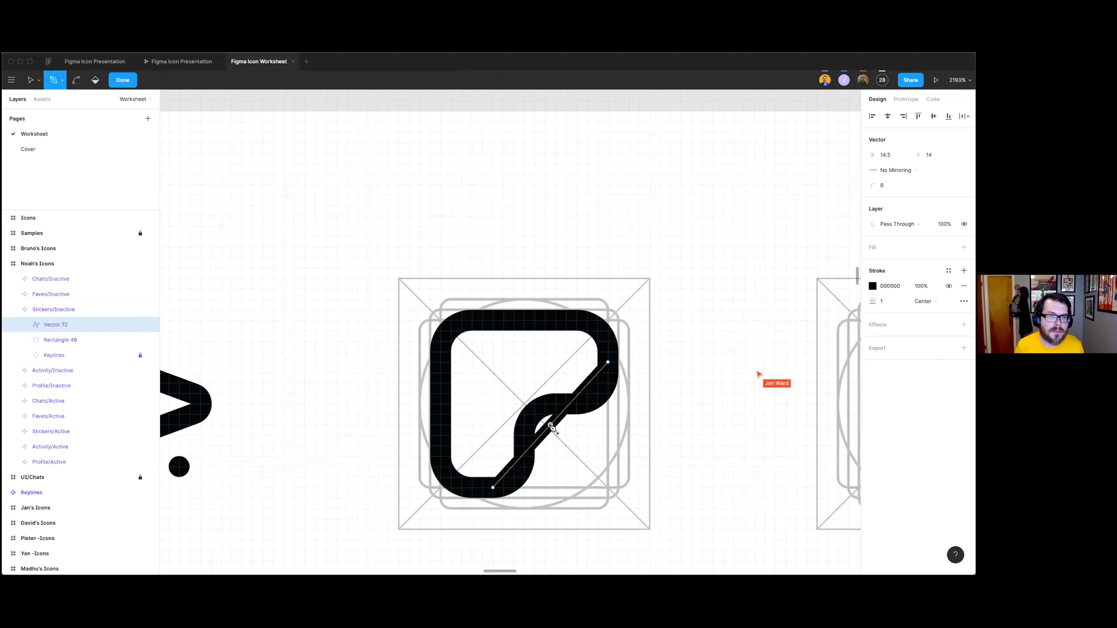
key(Escape)
key(Escape)
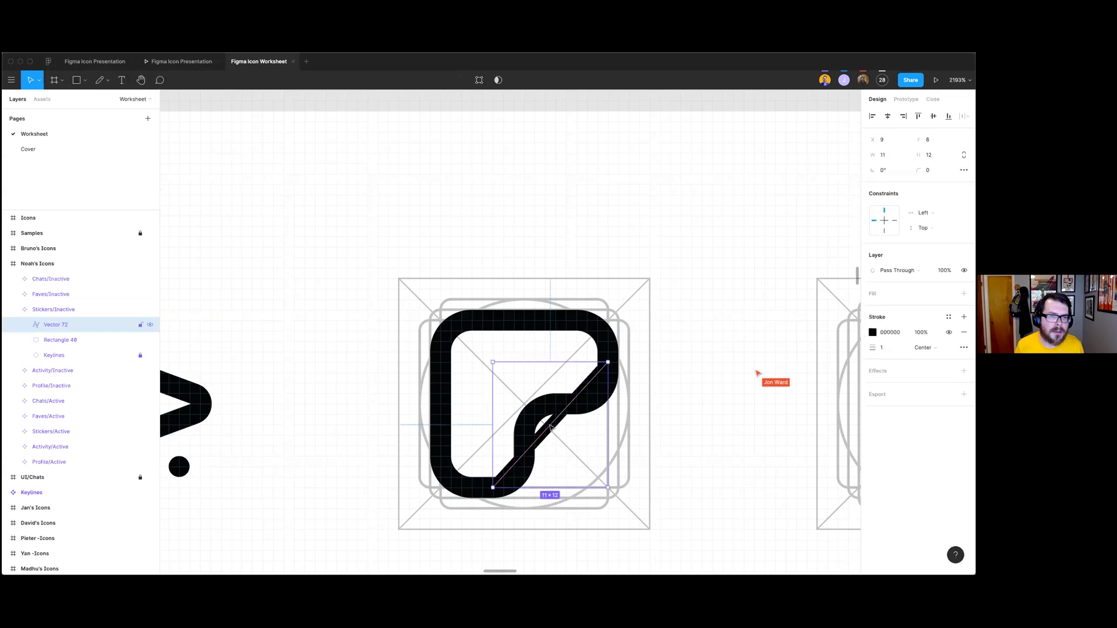
Step: Bend the diagonal line by moving its middle point down to the lower edge and a second point to X 20, Y 13
double_click(551, 426)
drag(550, 427, 535, 488)
drag(579, 393, 608, 415)
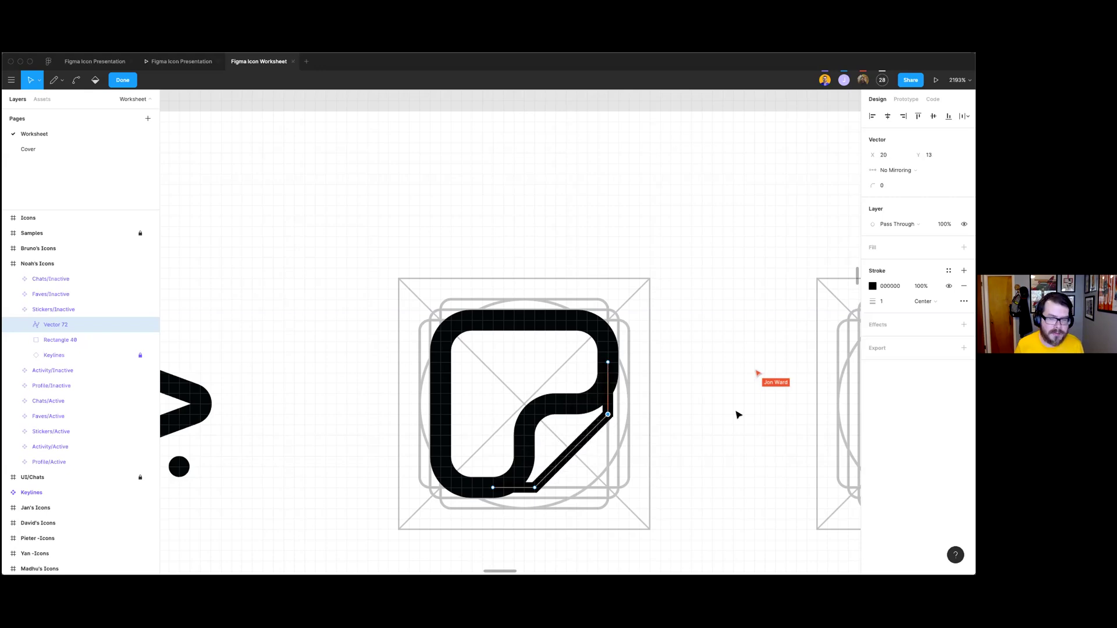
Step: Set the bent line's stroke weight to 2 and apply the Dark colour style to it
click(877, 301)
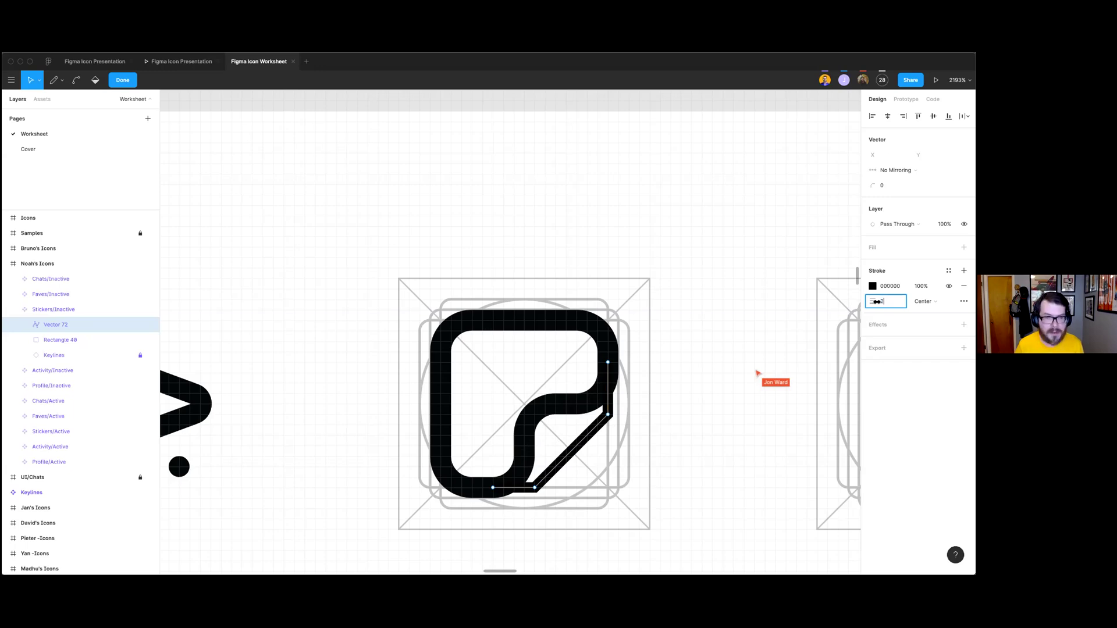
text(2)
key(Return)
click(948, 270)
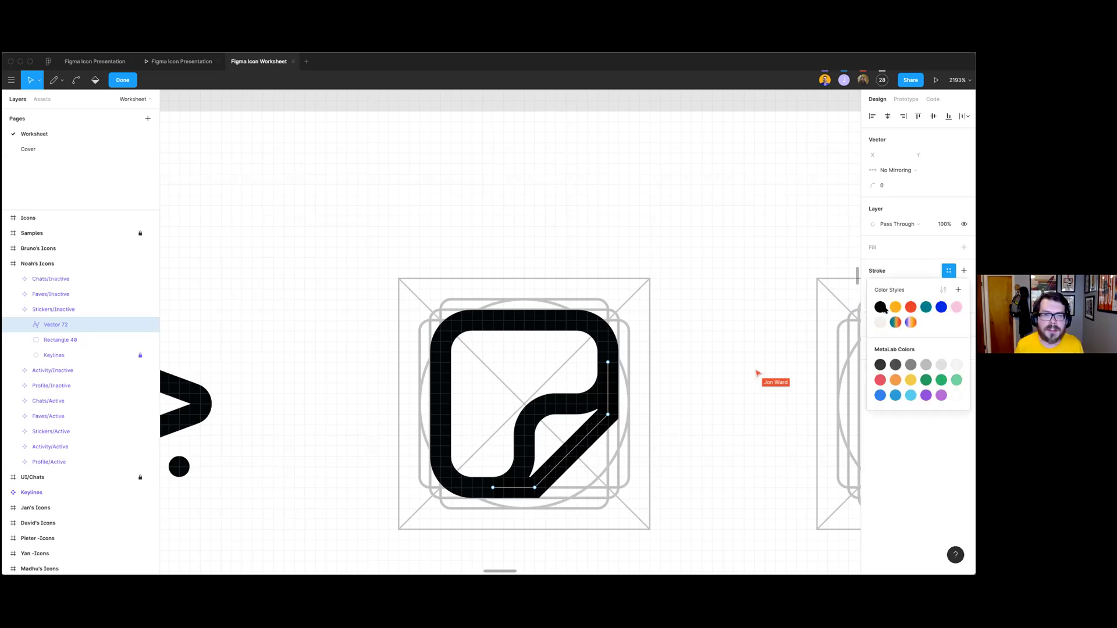
click(888, 310)
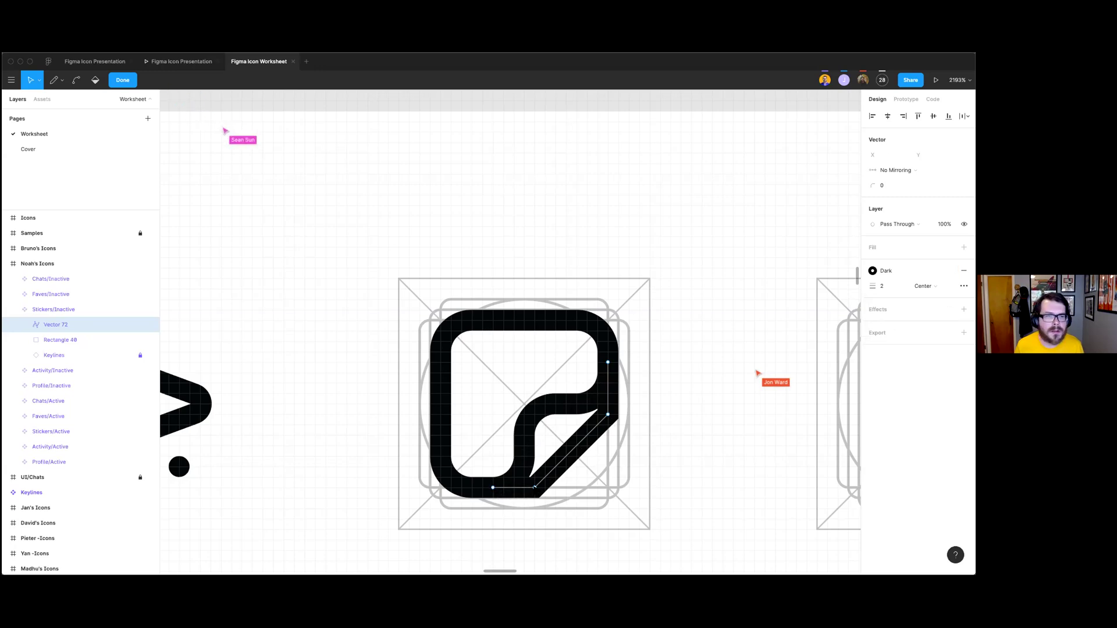
Step: Move the line's lower bend point to X 12, Y 20 and its right one to X 20, Y 12, rounding both with radius 4
key(Left)
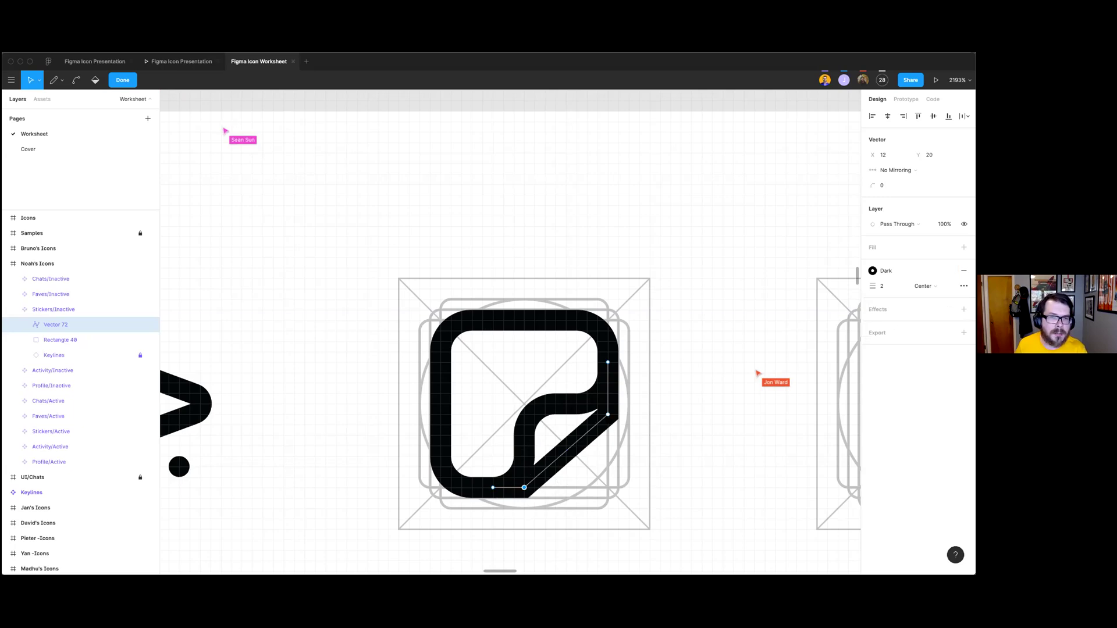
key(Up)
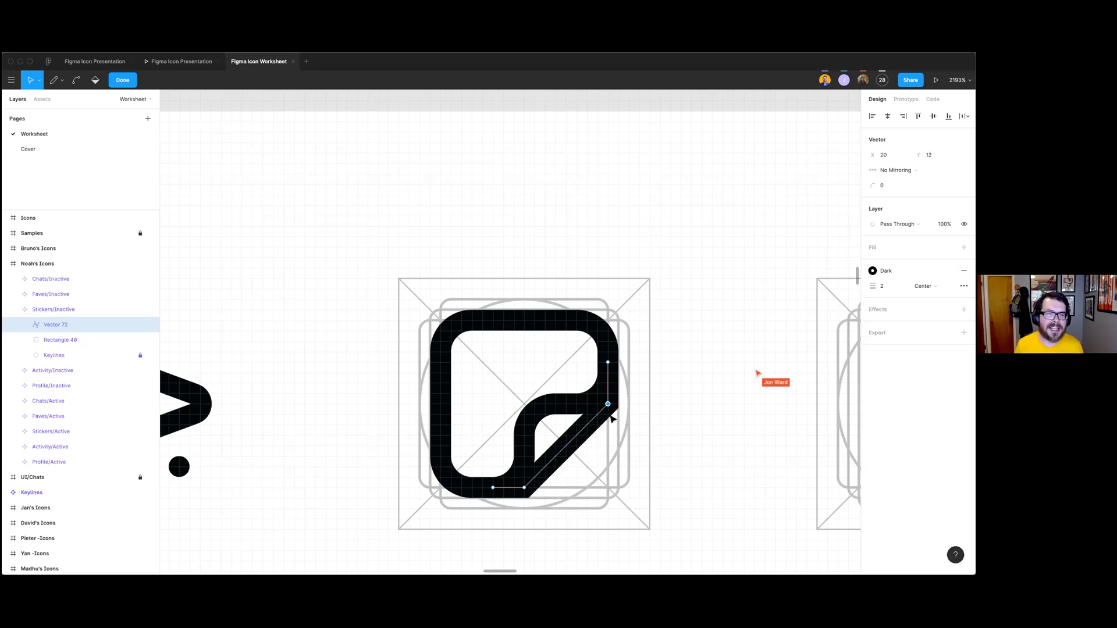
shift+click(524, 487)
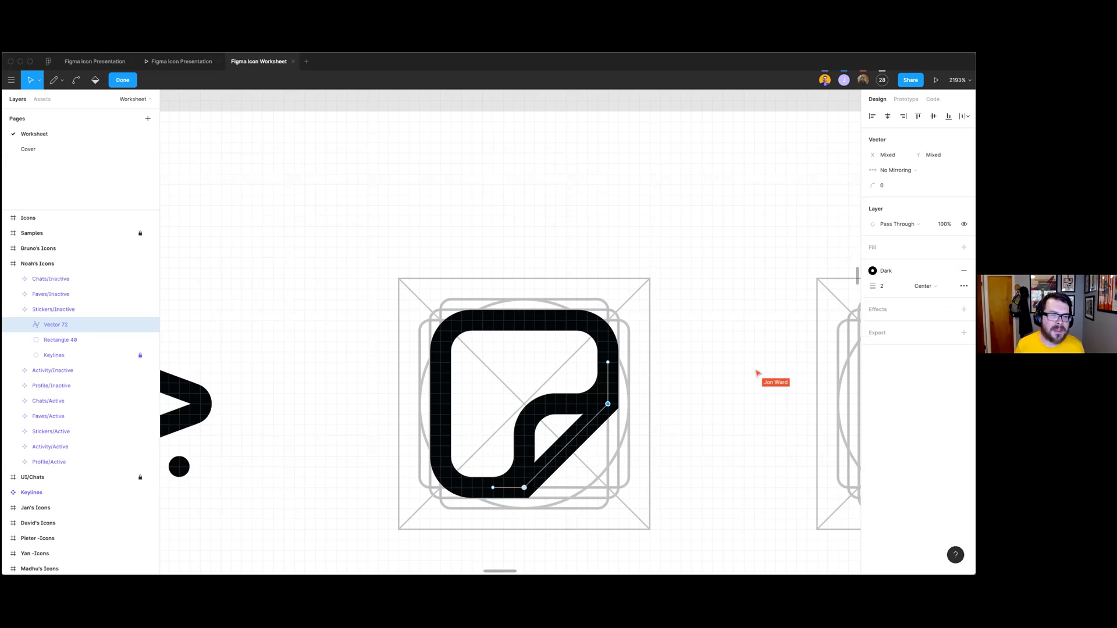
click(870, 185)
key(Return)
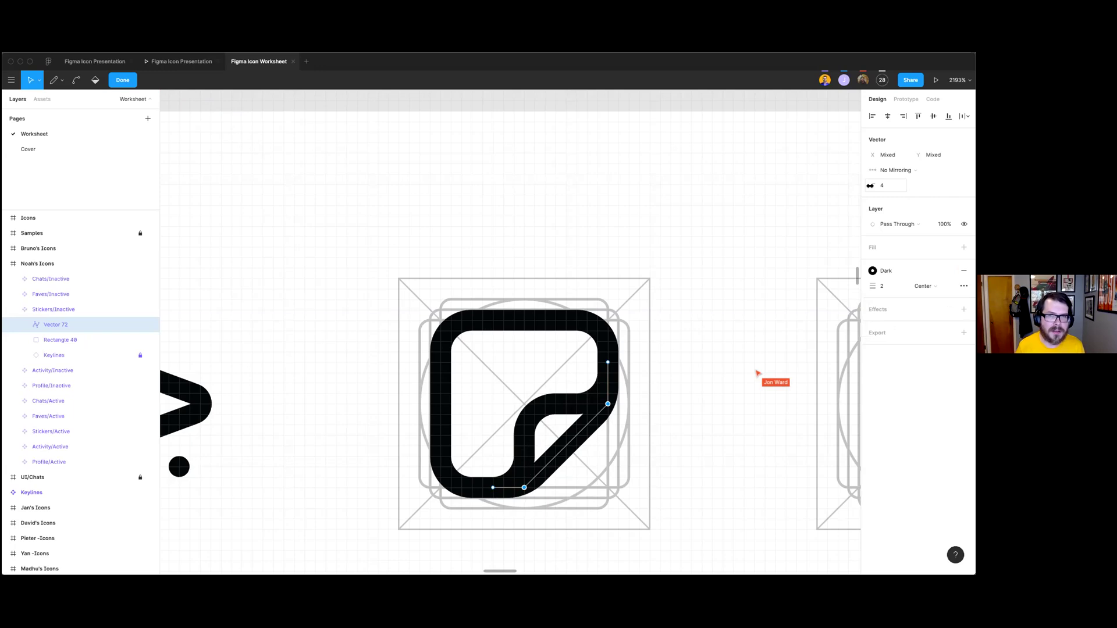
Step: Try a corner radius of 6 on the line's two bend points and settle on 8
click(877, 185)
text(6)
key(Return)
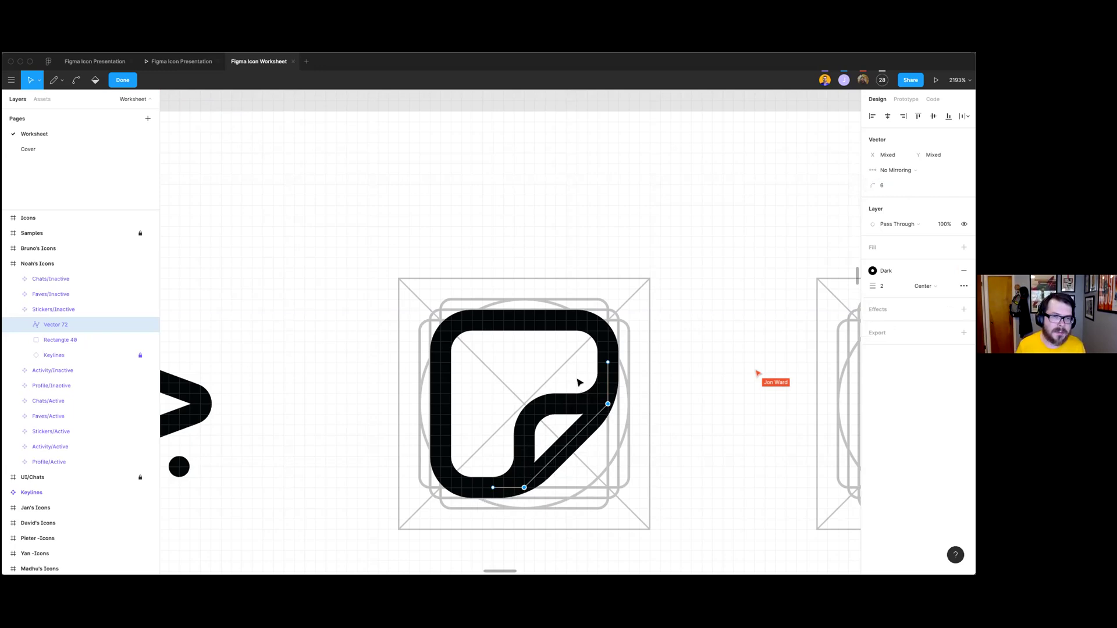
click(890, 188)
text(8)
key(Return)
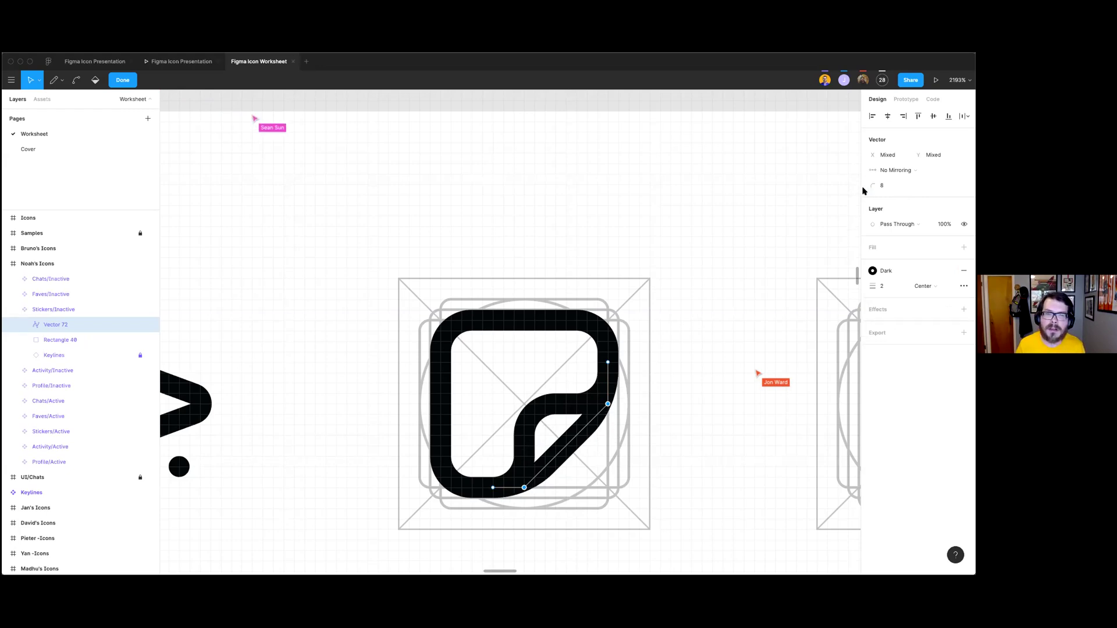
Step: Finish editing the curved line and review the whole Stickers icon beside the neighbouring icons
key(Escape)
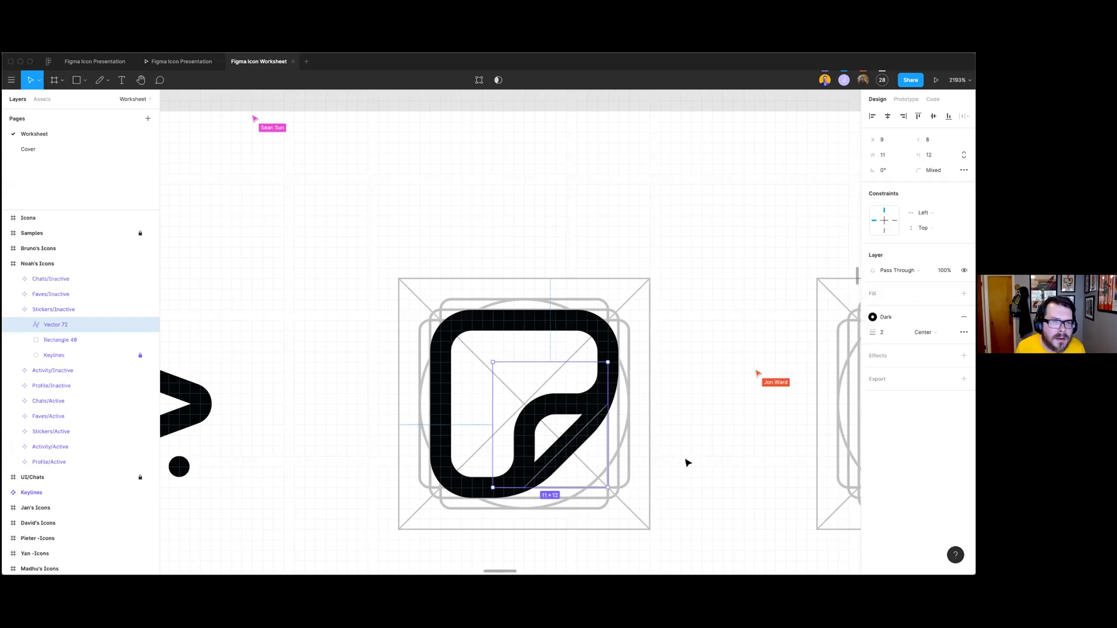
key(Escape)
scroll(660, 463, down, 5)
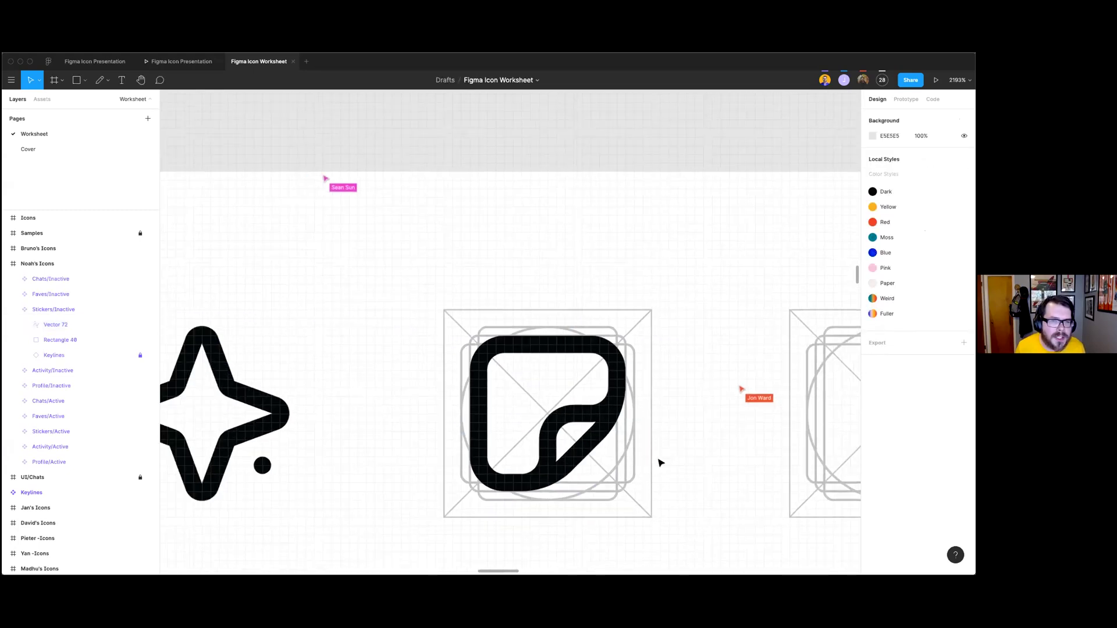
scroll(660, 462, down, 3)
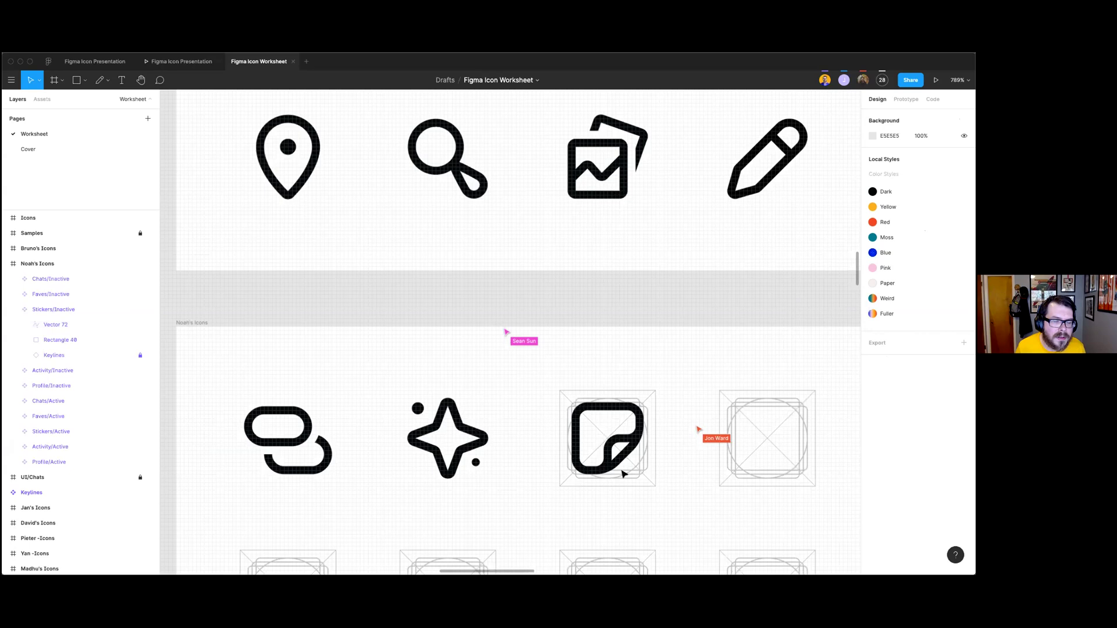
Step: Try deleting the curved line across the Stickers icon's cut corner and open the remaining outline for point editing
scroll(624, 474, up, 5)
double_click(505, 478)
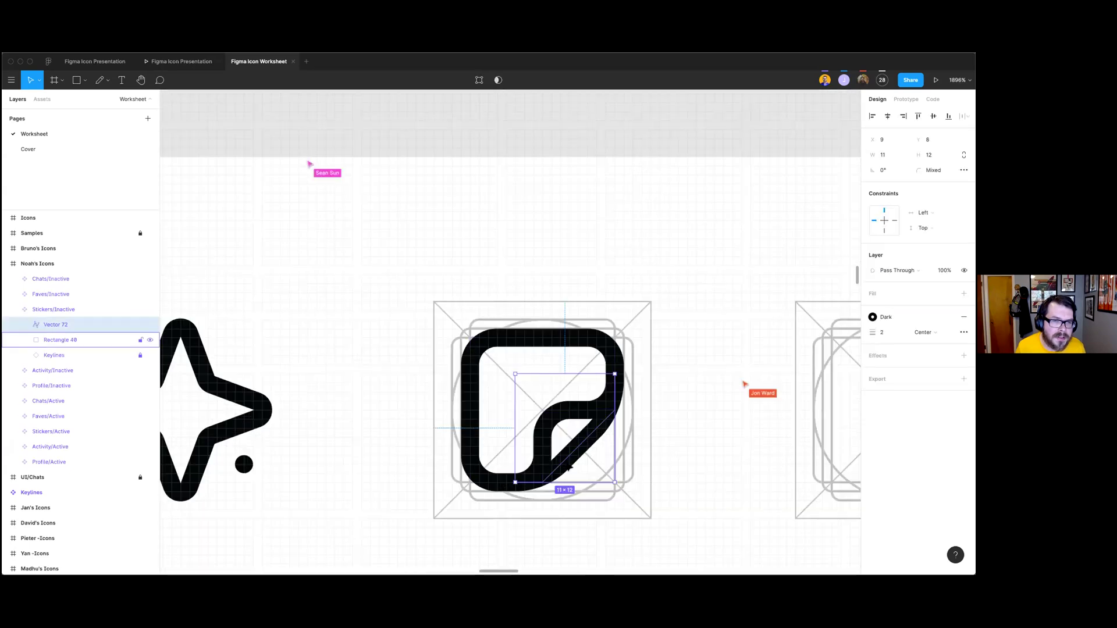
key(Delete)
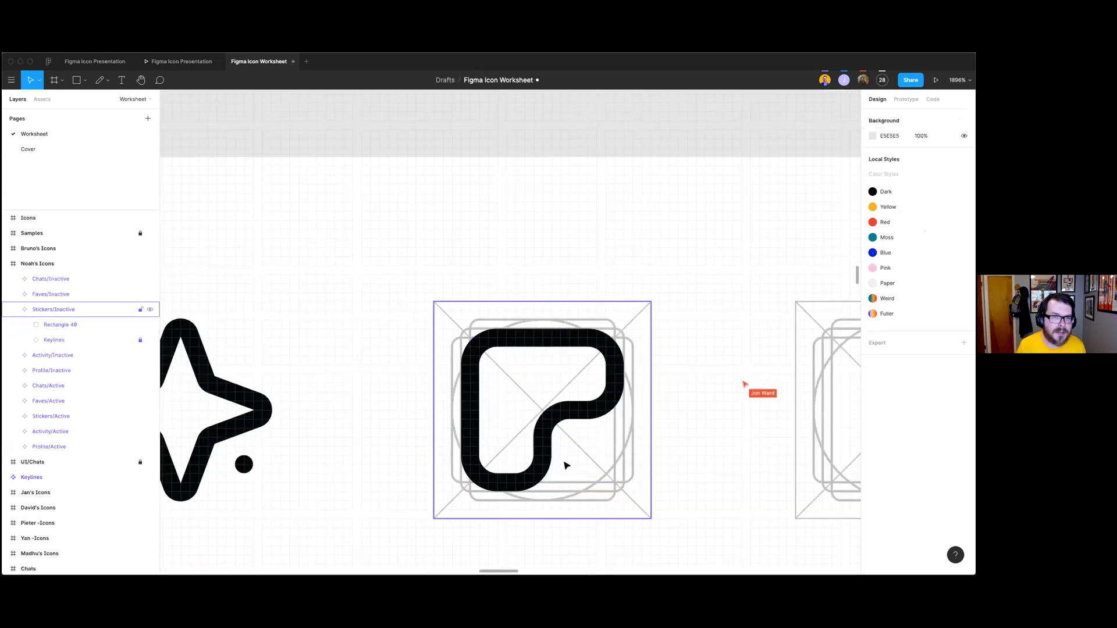
double_click(598, 473)
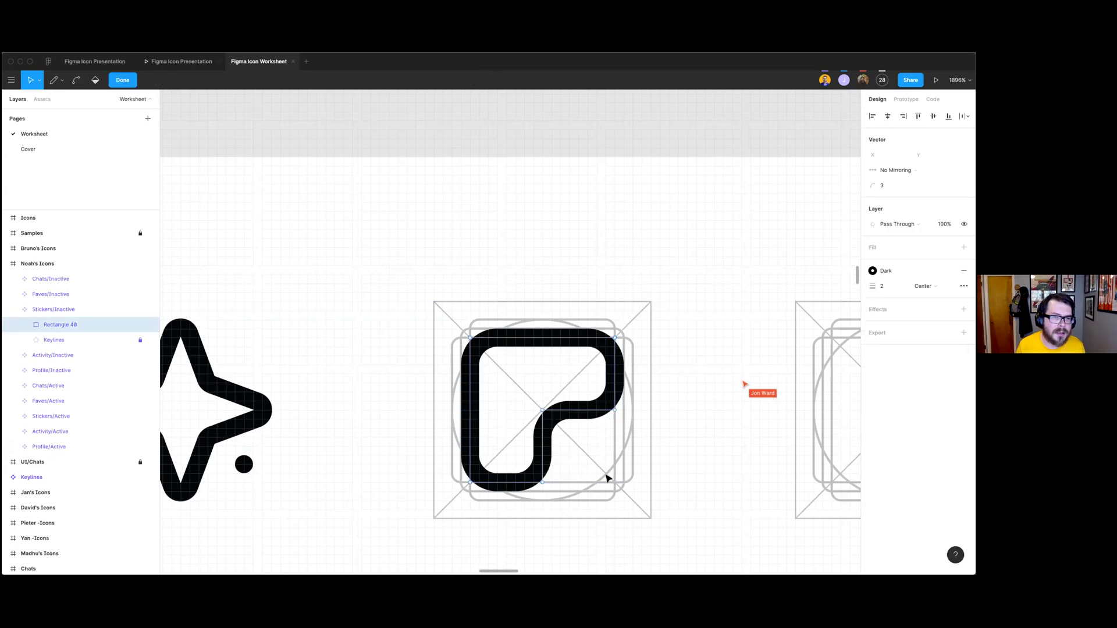
scroll(625, 482, down, 10)
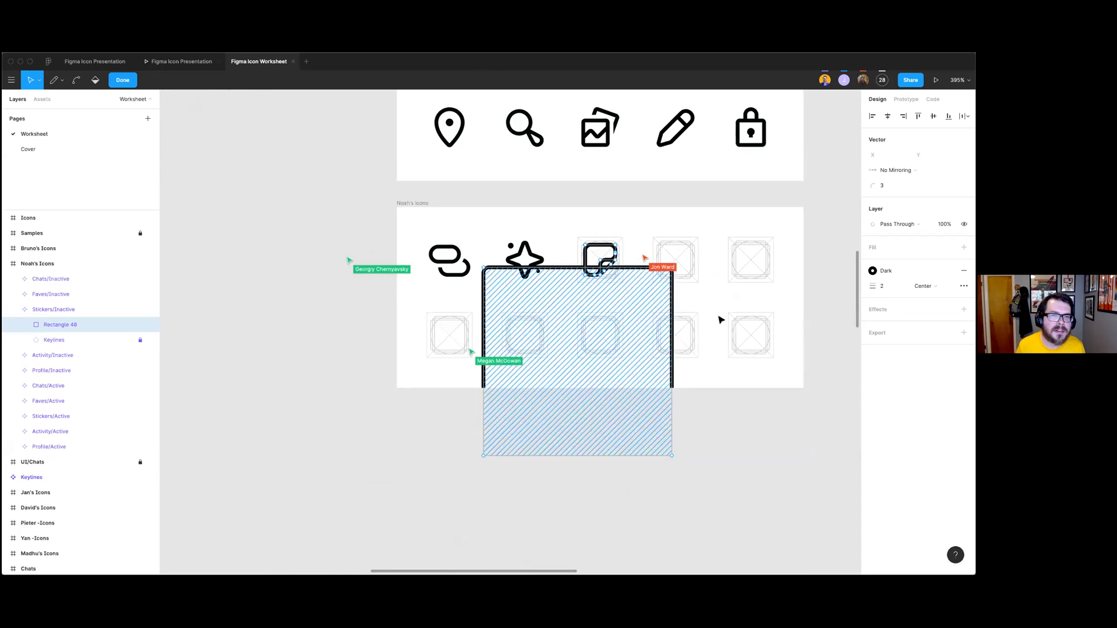
key(super)
scroll(689, 313, up, 5)
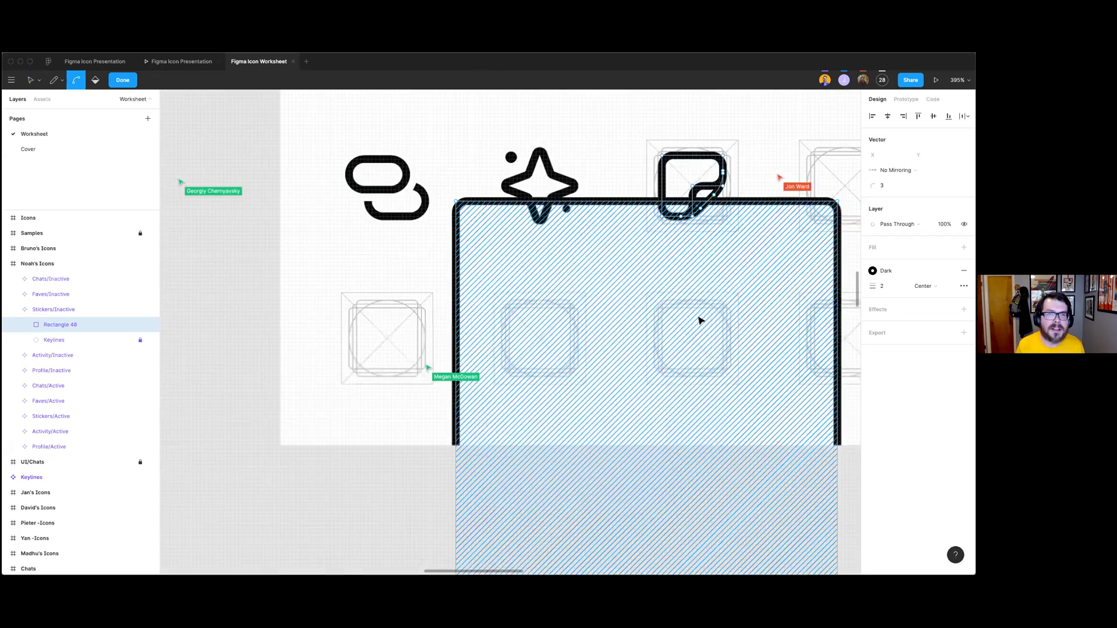
scroll(727, 426, up, 10)
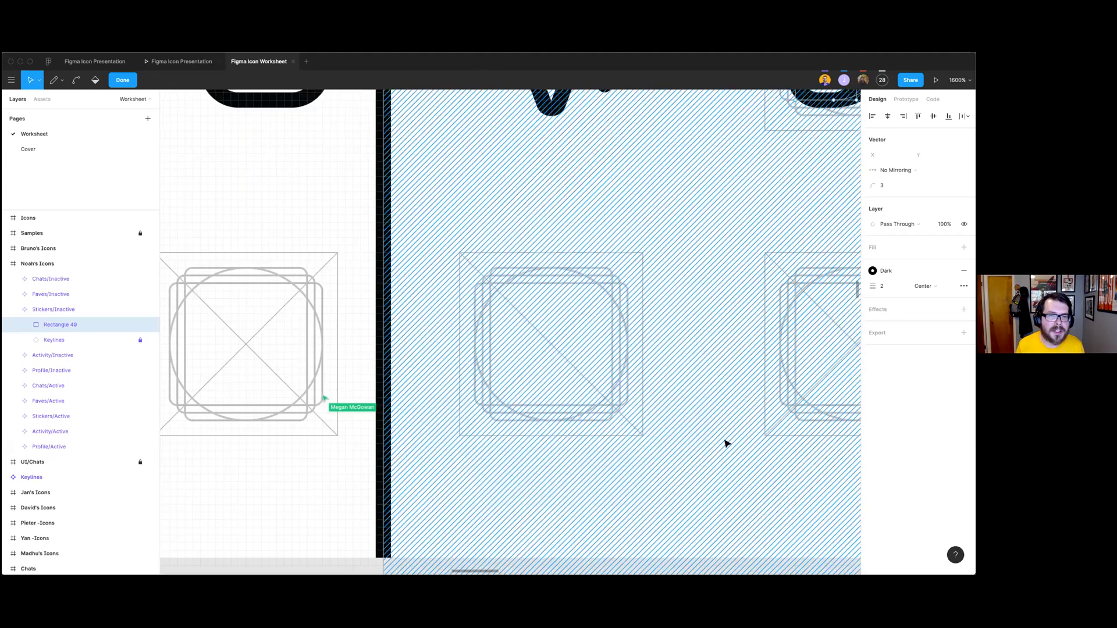
Step: Leave point editing and undo back to the Stickers icon with its curved corner line
key(Escape)
key(Escape)
key(ctrl+z)
click(727, 451)
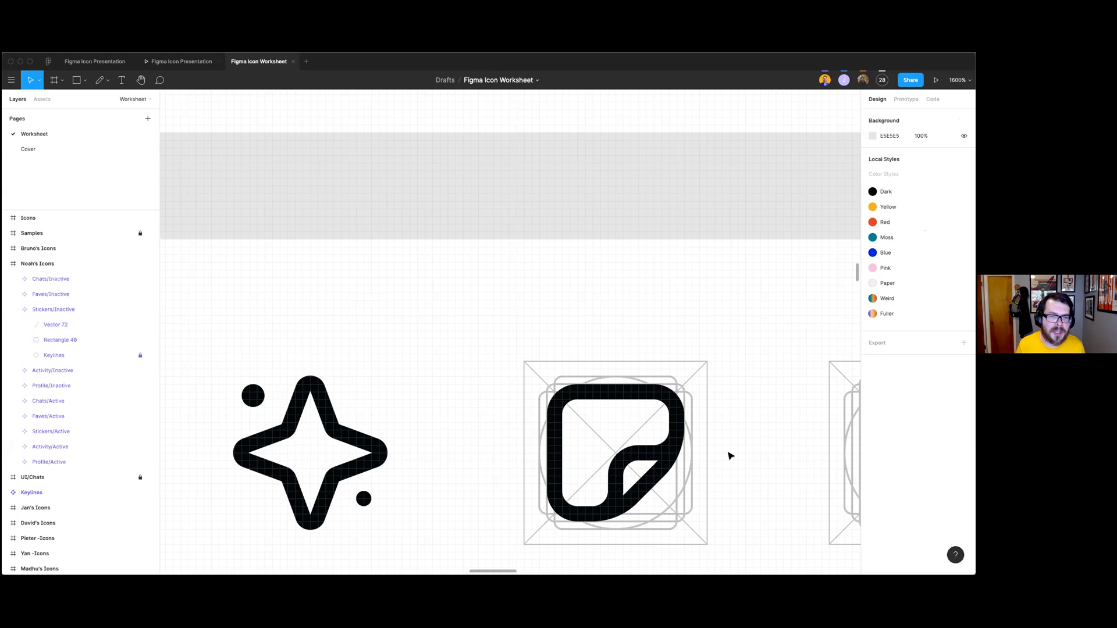
Step: Hide the Keylines layer inside the Stickers/Inactive icon
scroll(728, 454, down, 3)
scroll(695, 456, down, 3)
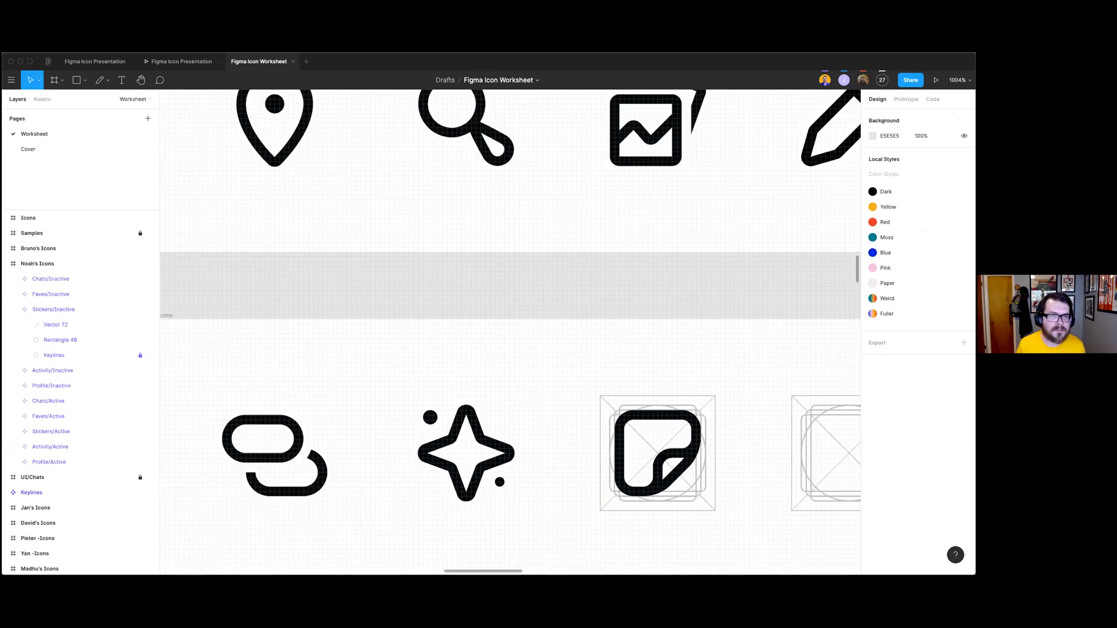
scroll(669, 454, right, 2)
click(146, 312)
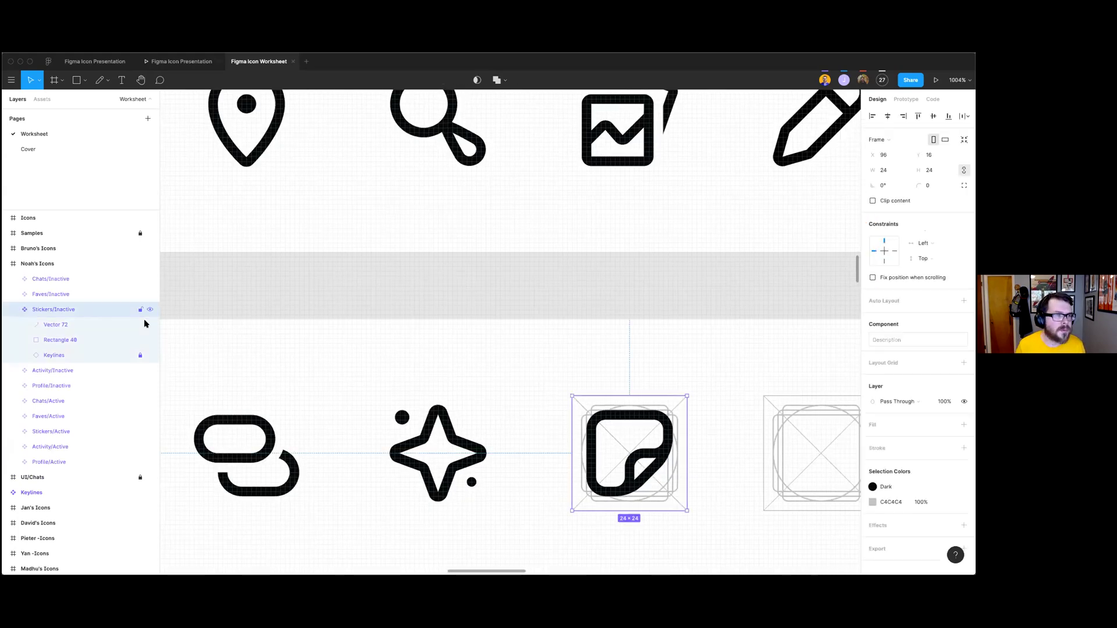
click(149, 354)
click(698, 500)
scroll(703, 501, down, 5)
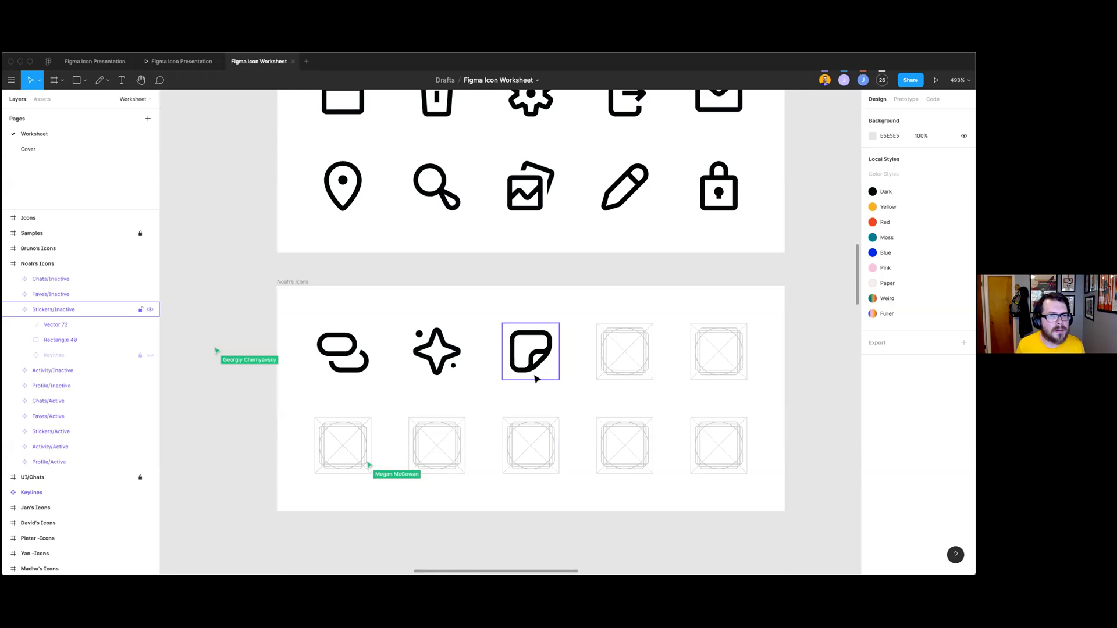
Step: Inspect the Stickers icon up close in Noah's Icons and in the chat screen's tab bar
scroll(538, 372, up, 3)
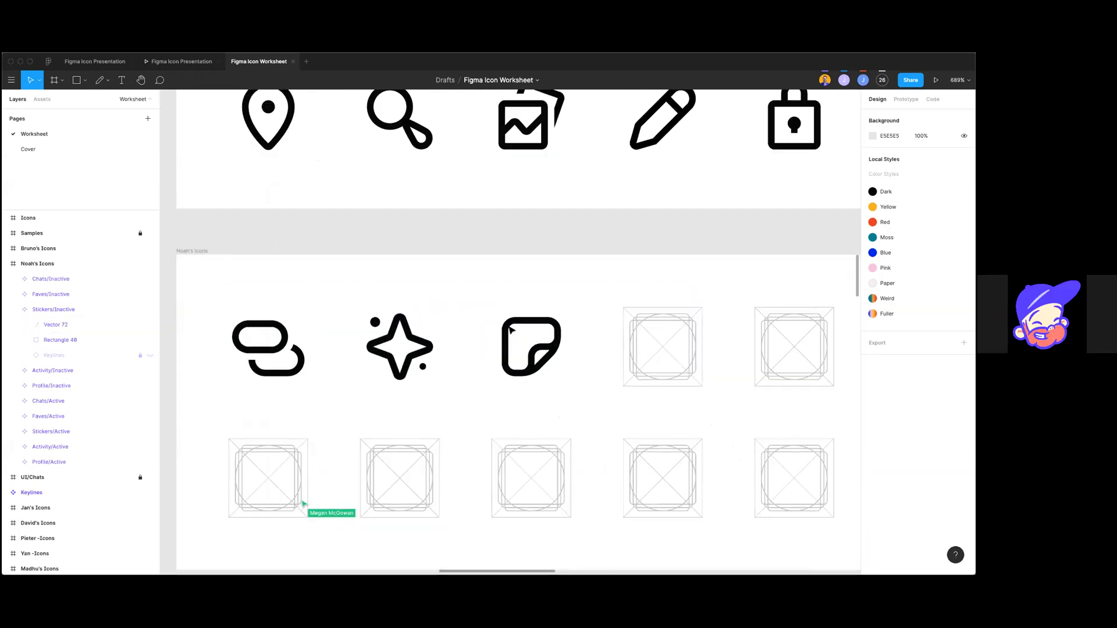
scroll(540, 369, up, 5)
click(527, 361)
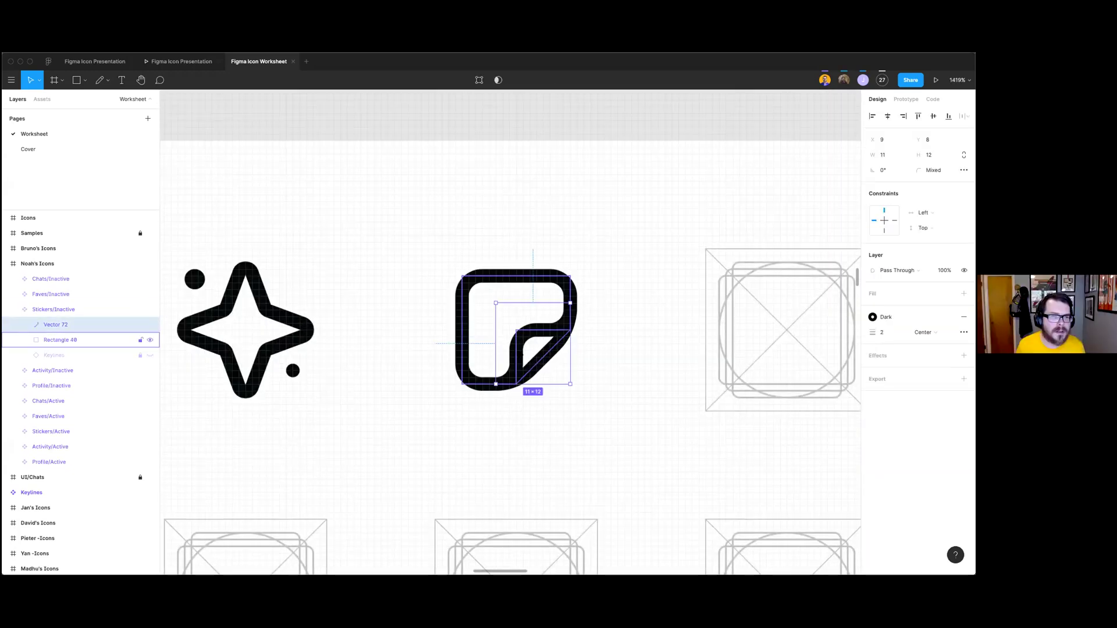
click(555, 414)
scroll(575, 419, down, 10)
scroll(575, 419, right, 10)
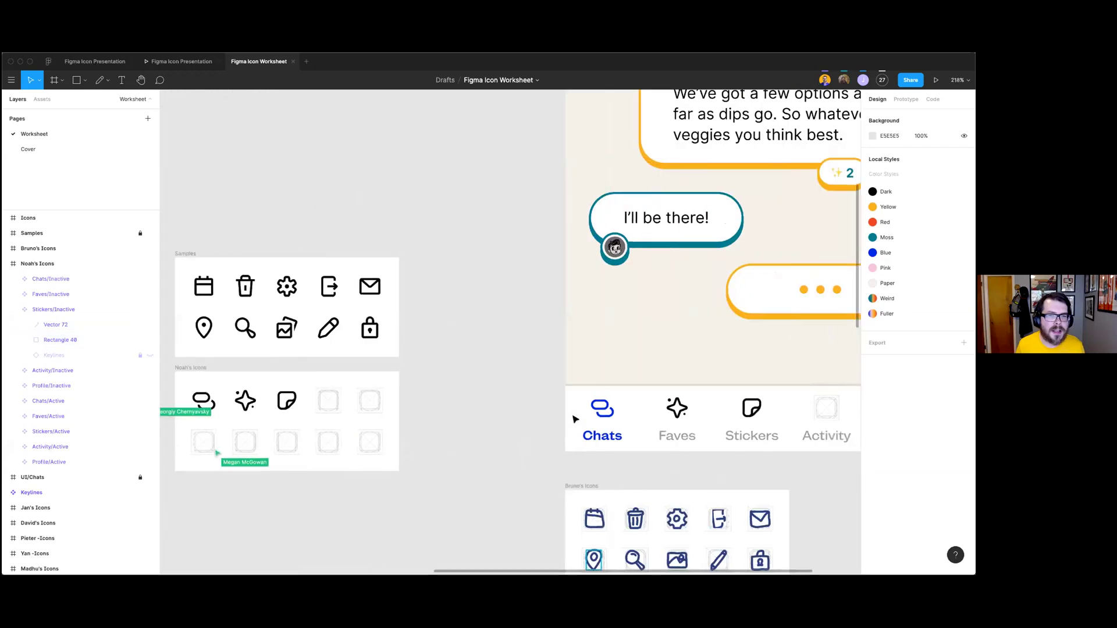
scroll(628, 430, up, 4)
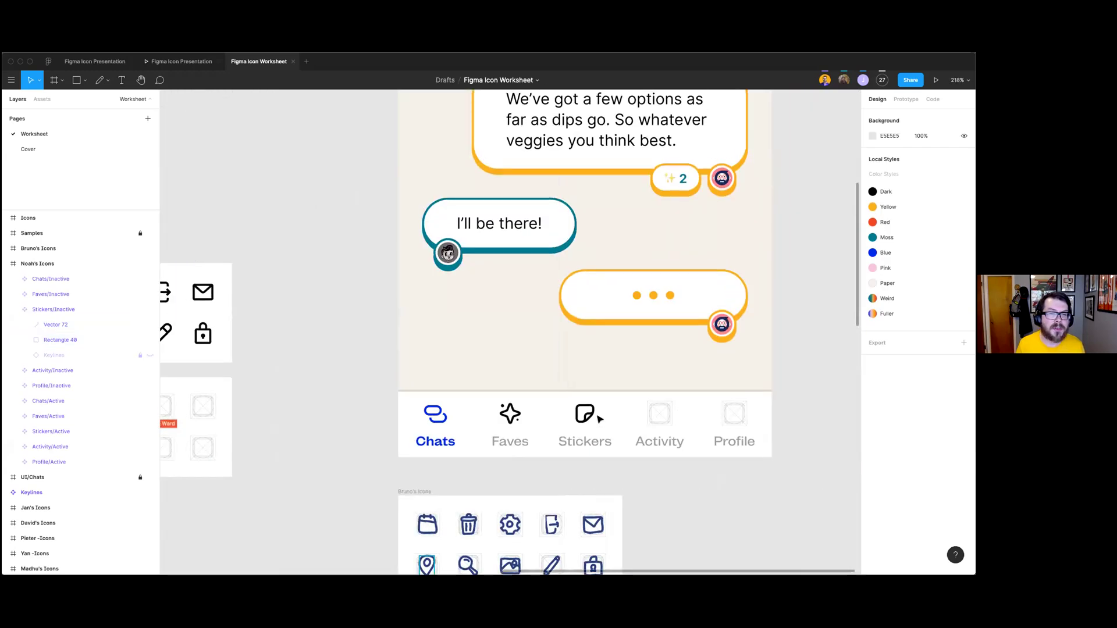
scroll(585, 396, down, 5)
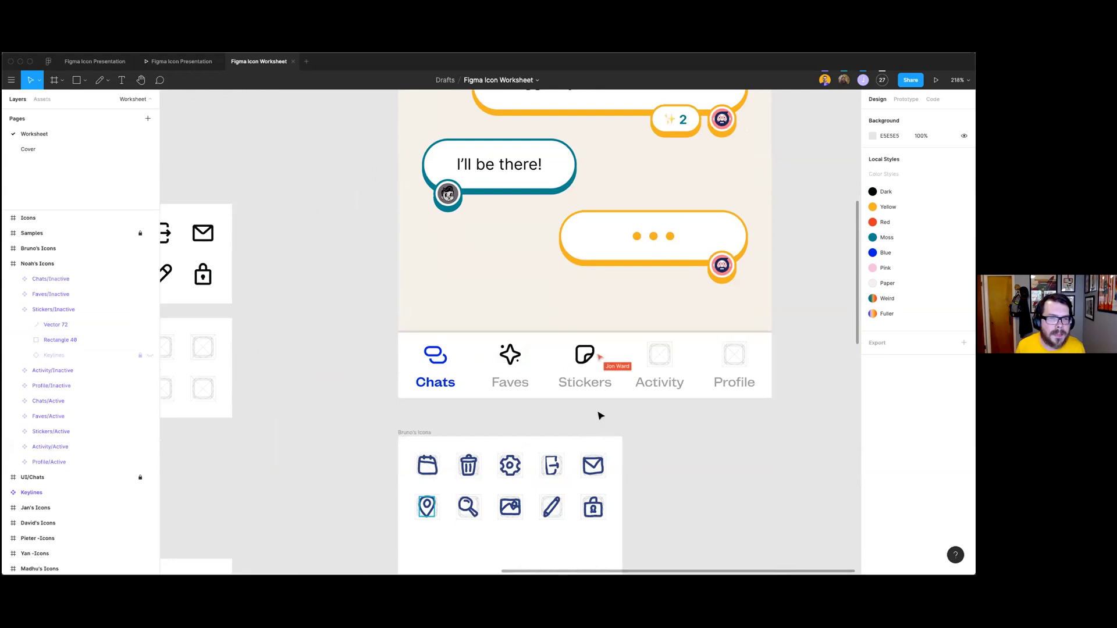
scroll(602, 415, up, 1)
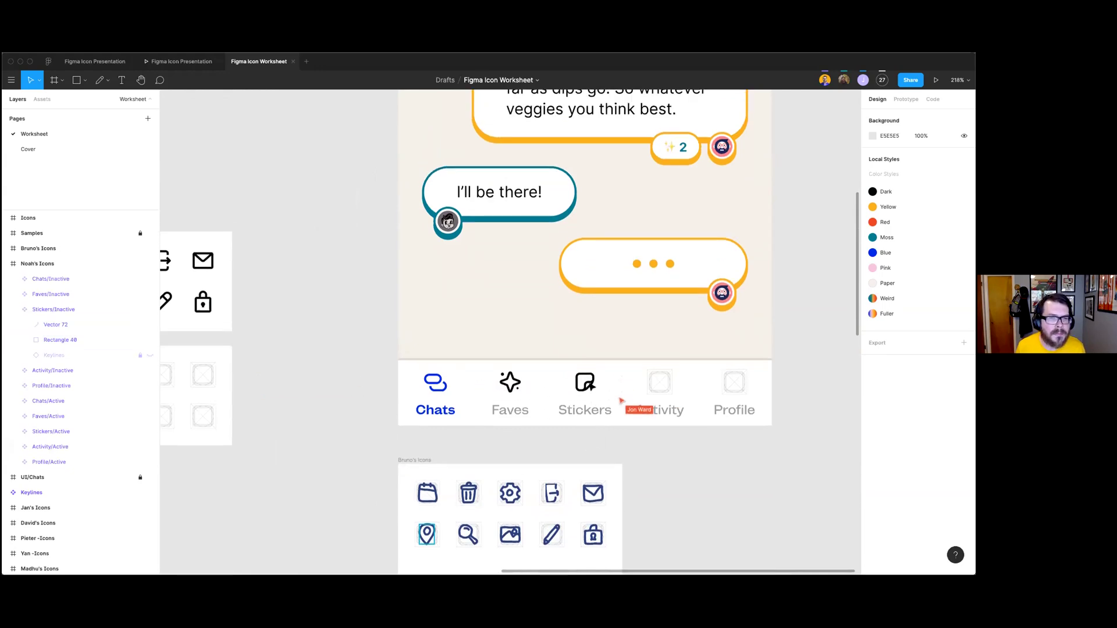
scroll(587, 387, up, 6)
scroll(587, 388, up, 1)
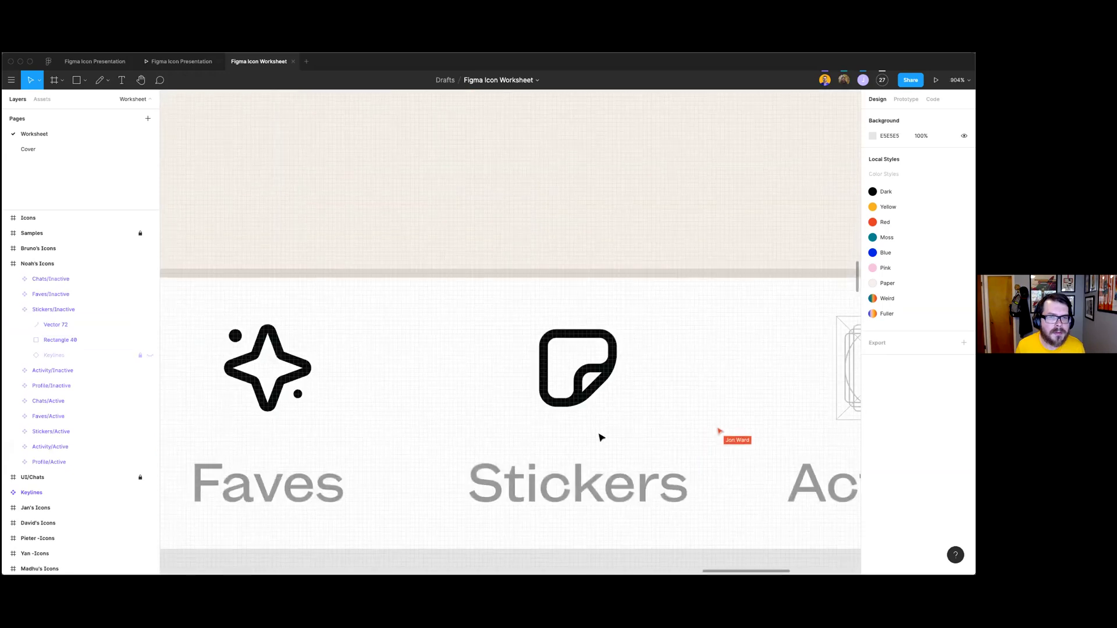
Step: Compare the Chats, Faves and Stickers icons with the sample icons and the chat screen's tab bar
scroll(599, 437, down, 6)
scroll(600, 437, left, 7)
scroll(603, 433, up, 5)
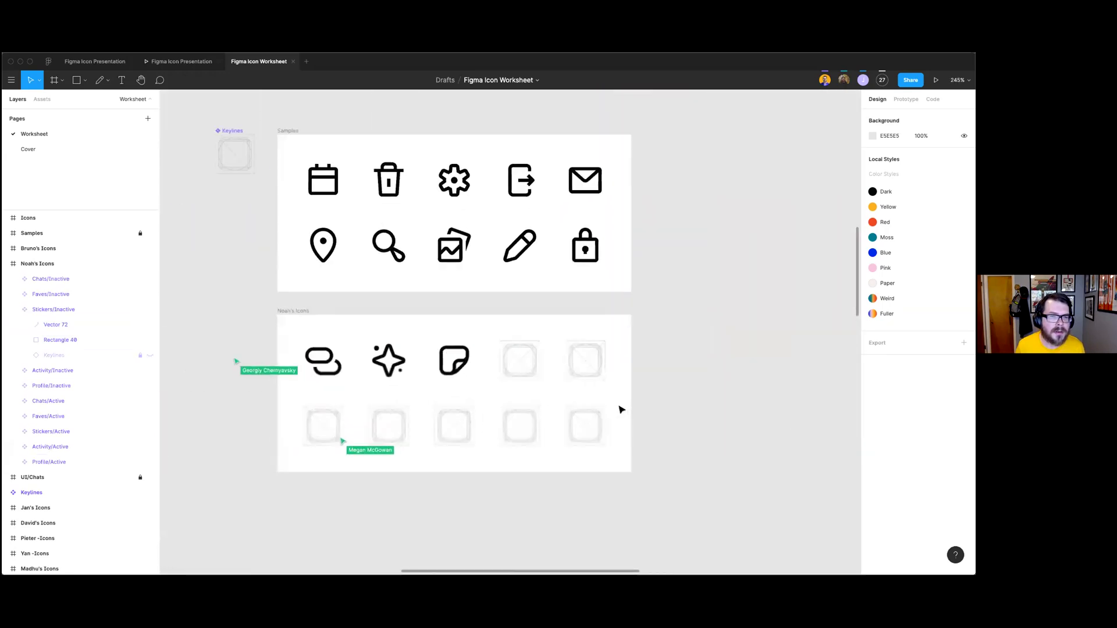
scroll(654, 403, down, 8)
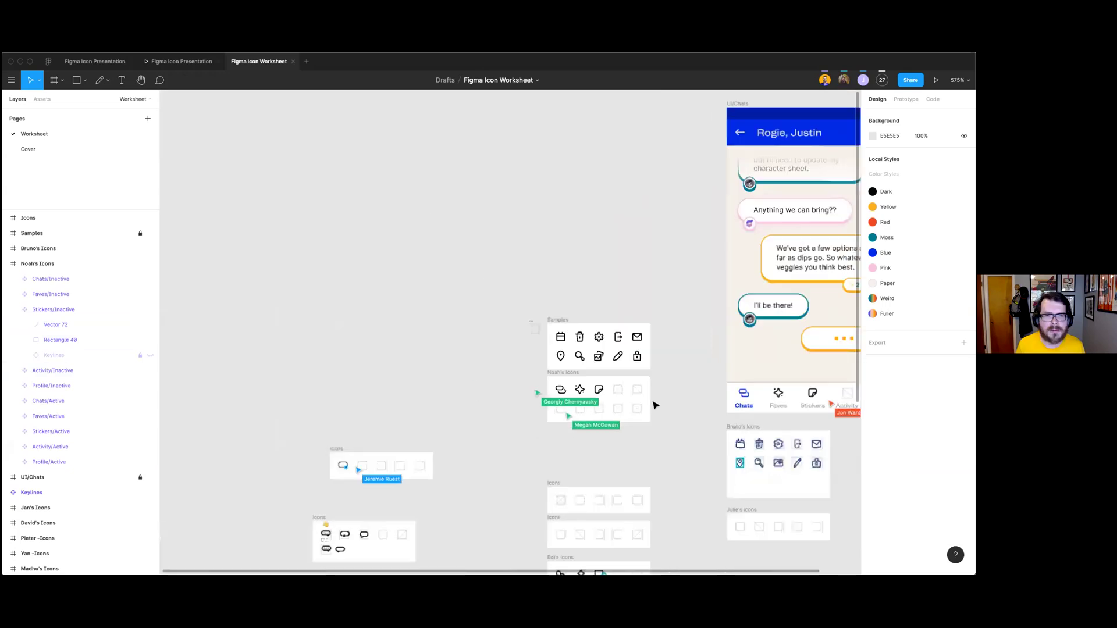
scroll(646, 404, right, 4)
scroll(620, 404, up, 3)
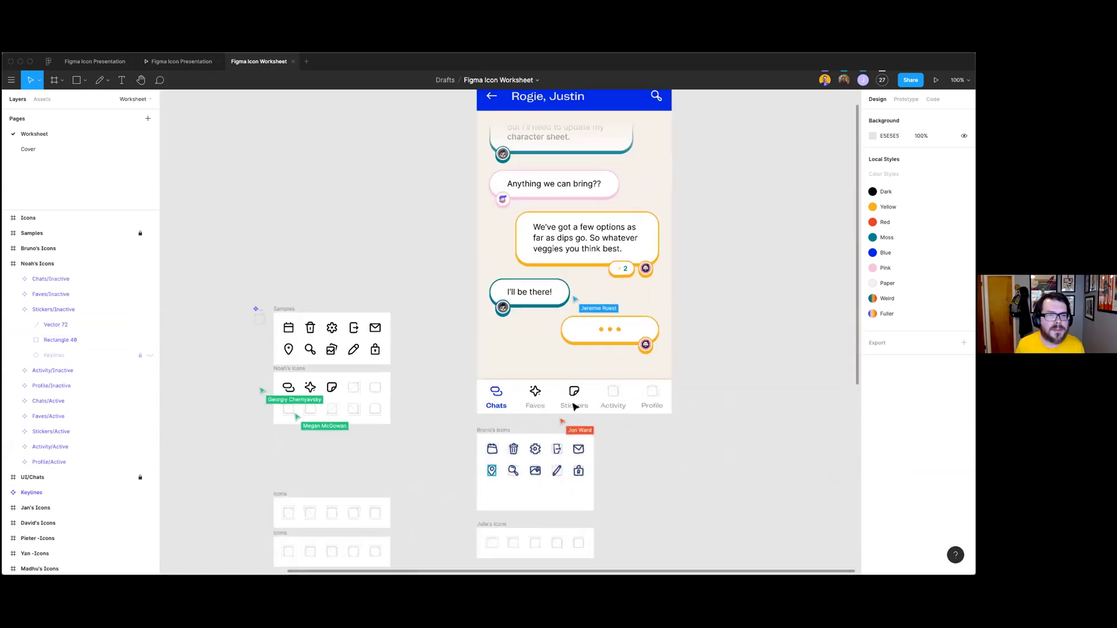
scroll(621, 397, left, 6)
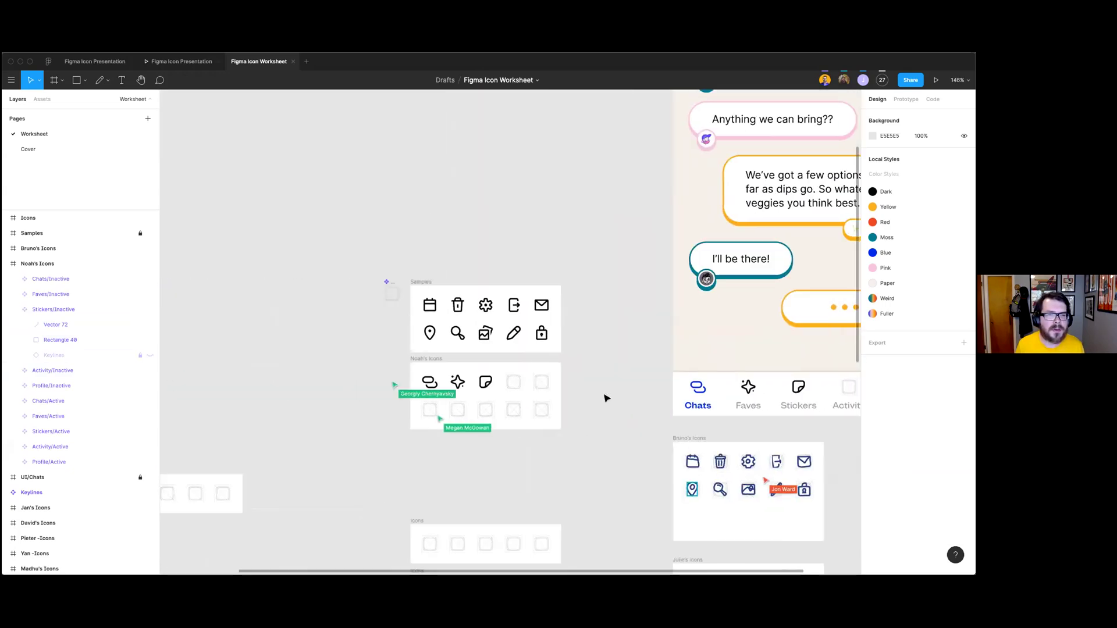
scroll(611, 395, up, 4)
scroll(610, 395, up, 3)
scroll(609, 391, right, 2)
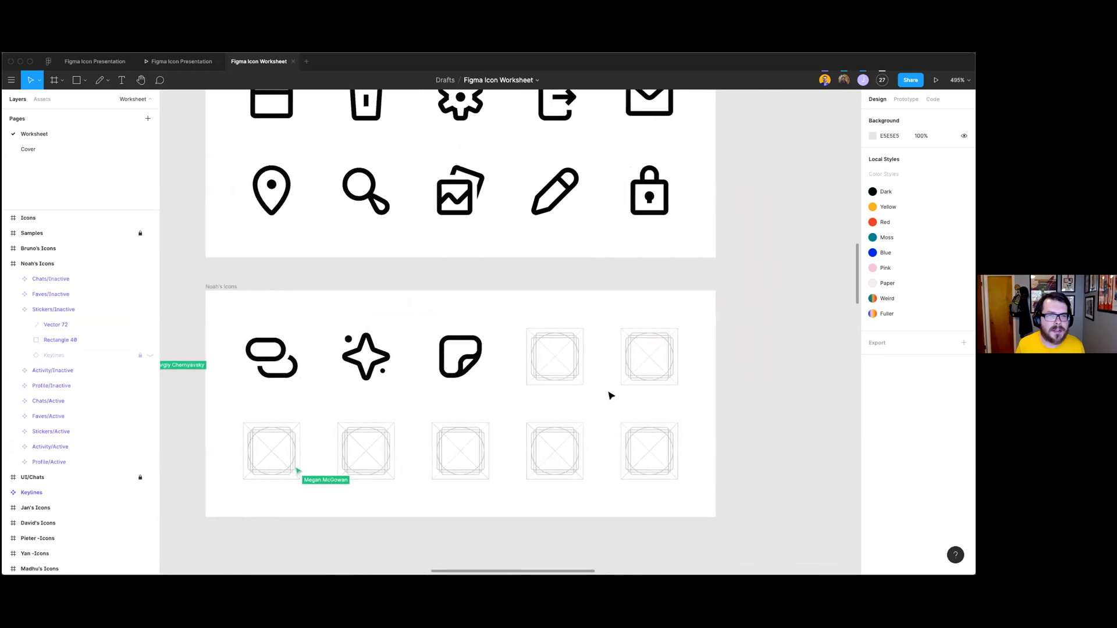
scroll(608, 389, up, 2)
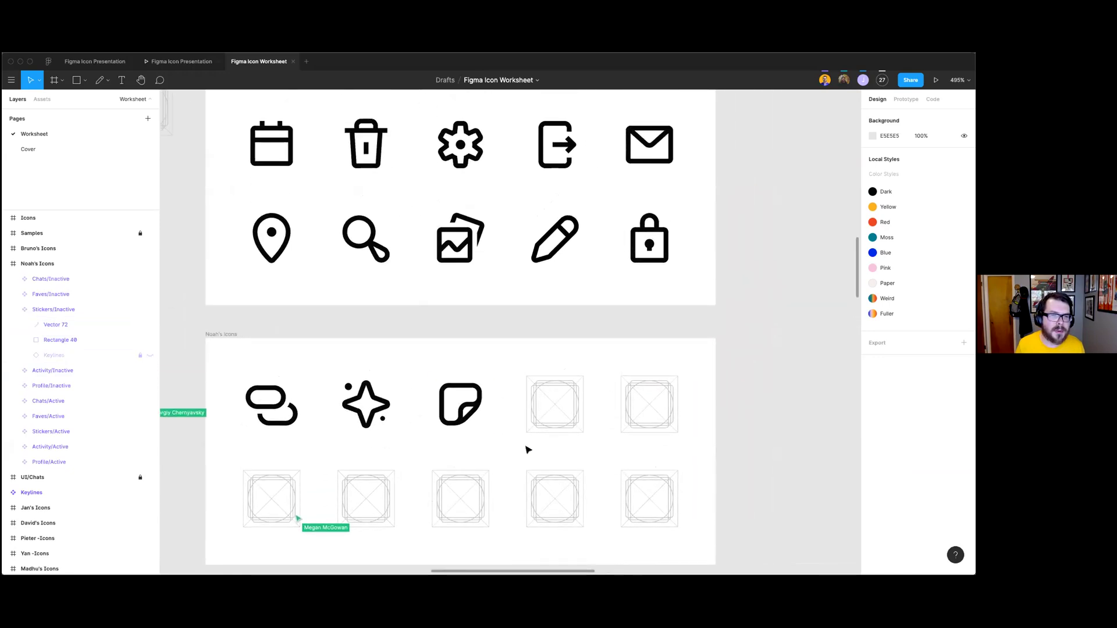
scroll(531, 447, up, 1)
scroll(531, 442, down, 2)
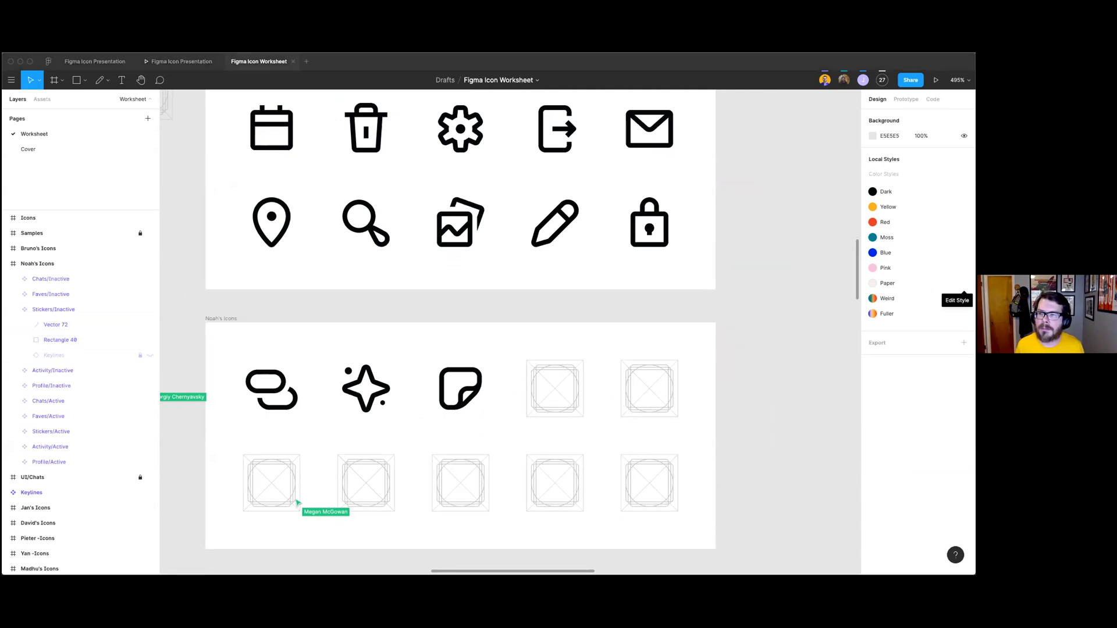
scroll(741, 319, up, 2)
scroll(740, 319, down, 3)
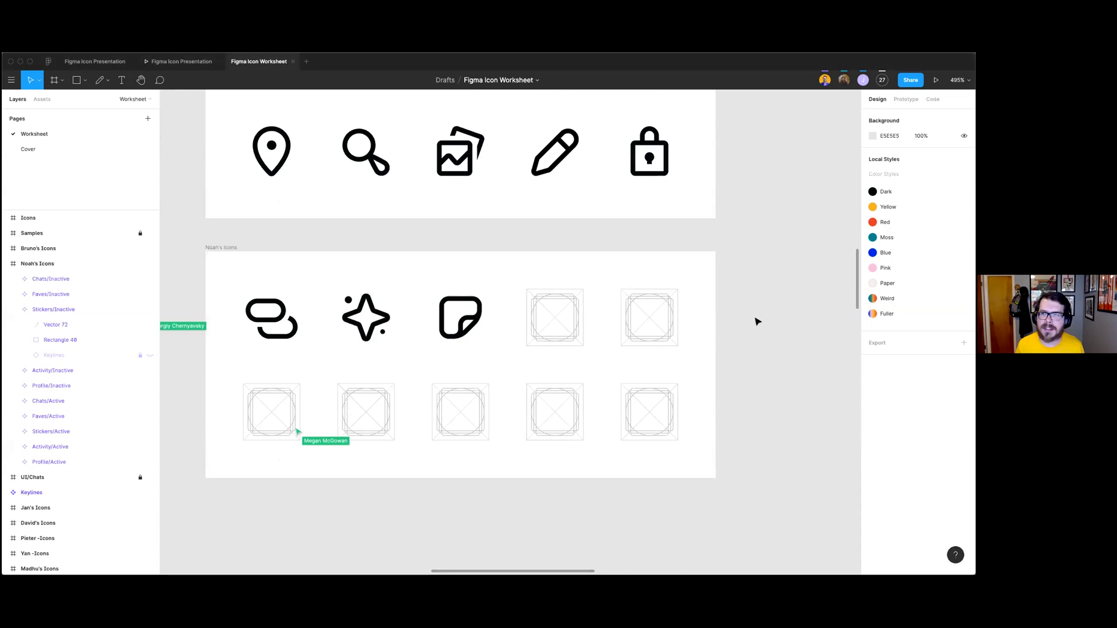
scroll(590, 338, up, 1)
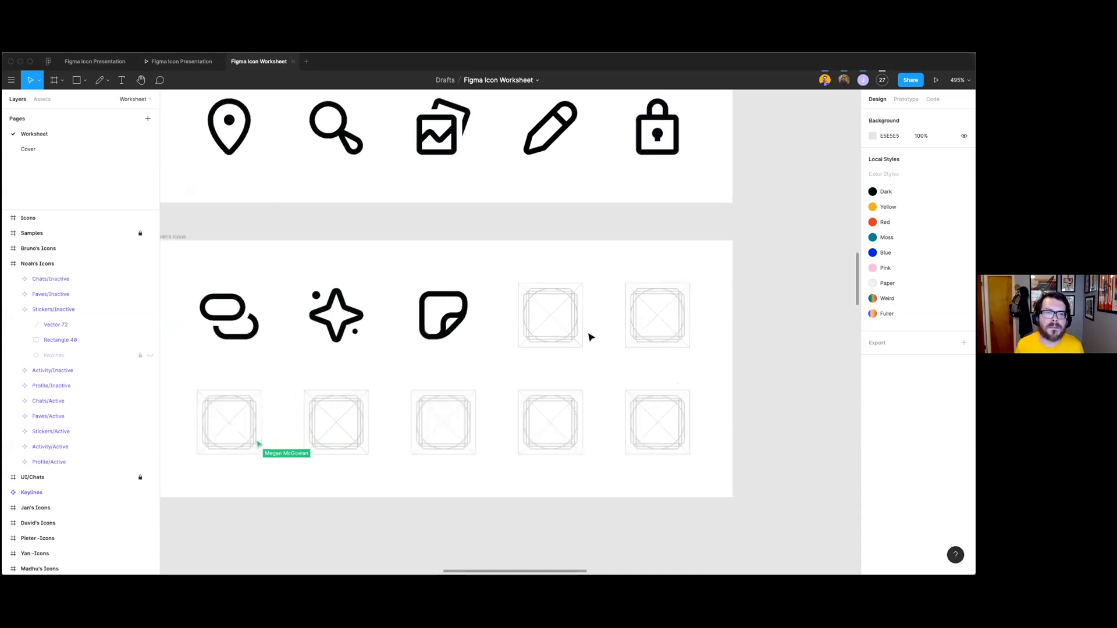
scroll(591, 337, up, 3)
scroll(590, 337, up, 1)
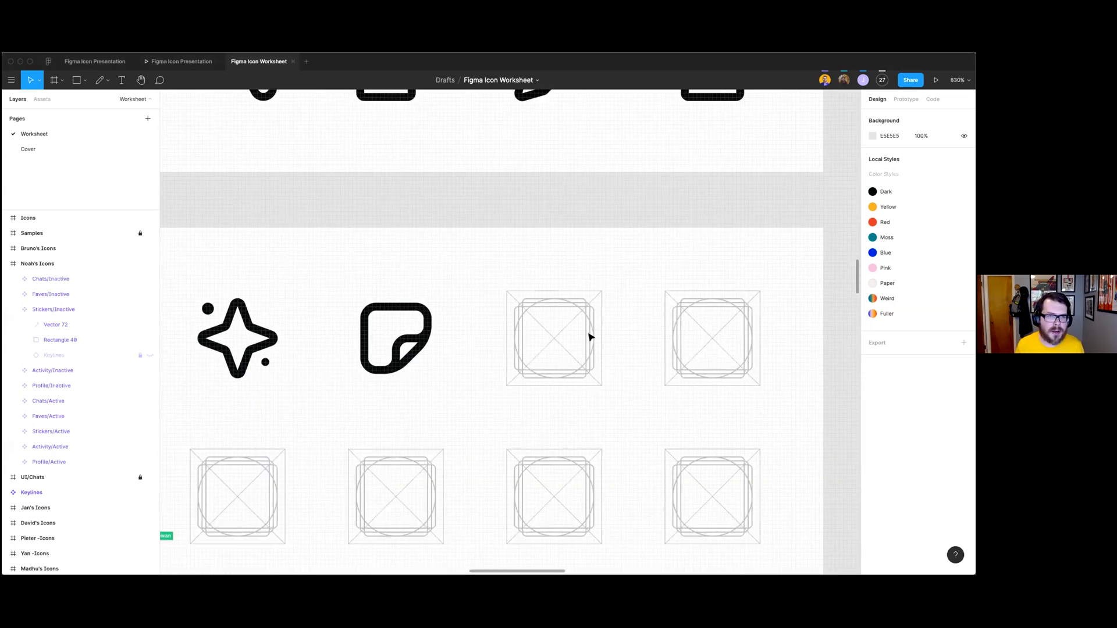
scroll(591, 332, up, 5)
key(r)
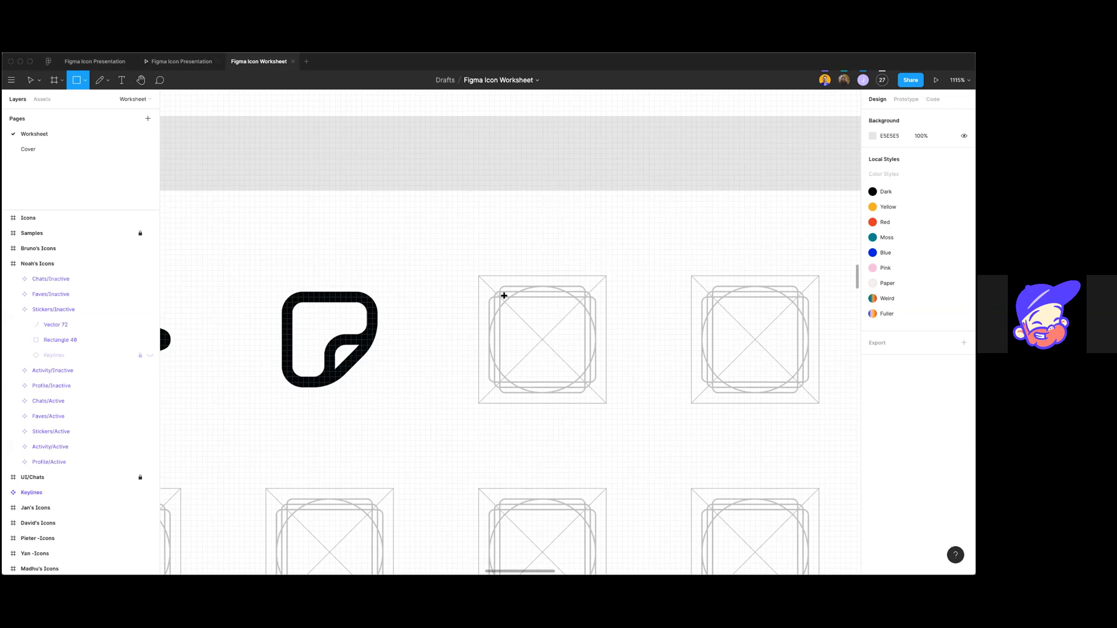
scroll(504, 379, left, 10)
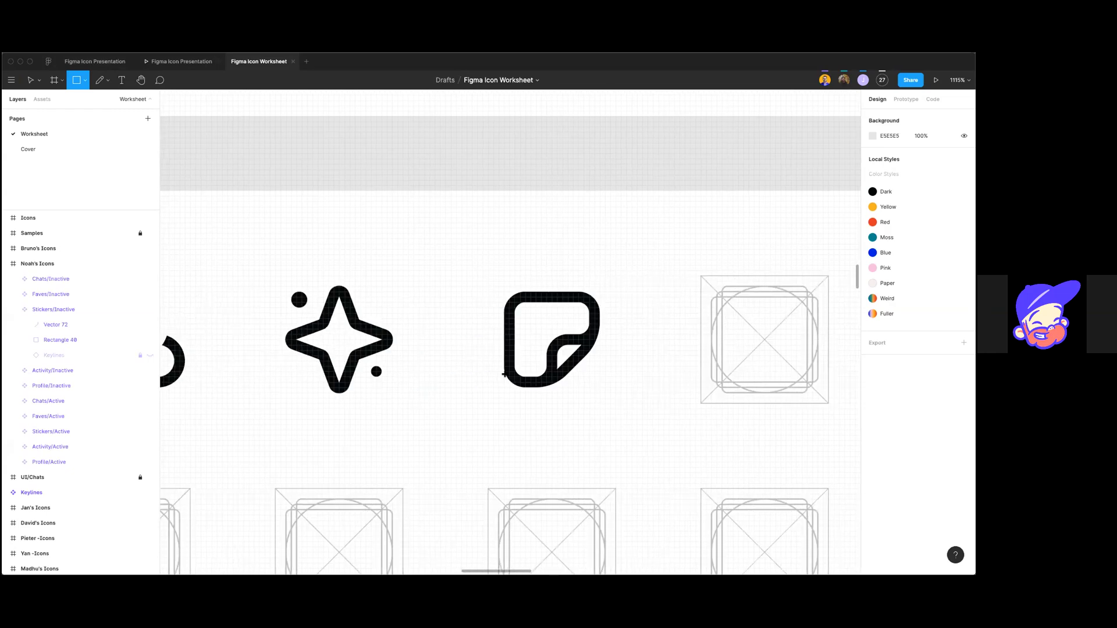
scroll(504, 379, right, 5)
scroll(504, 374, right, 5)
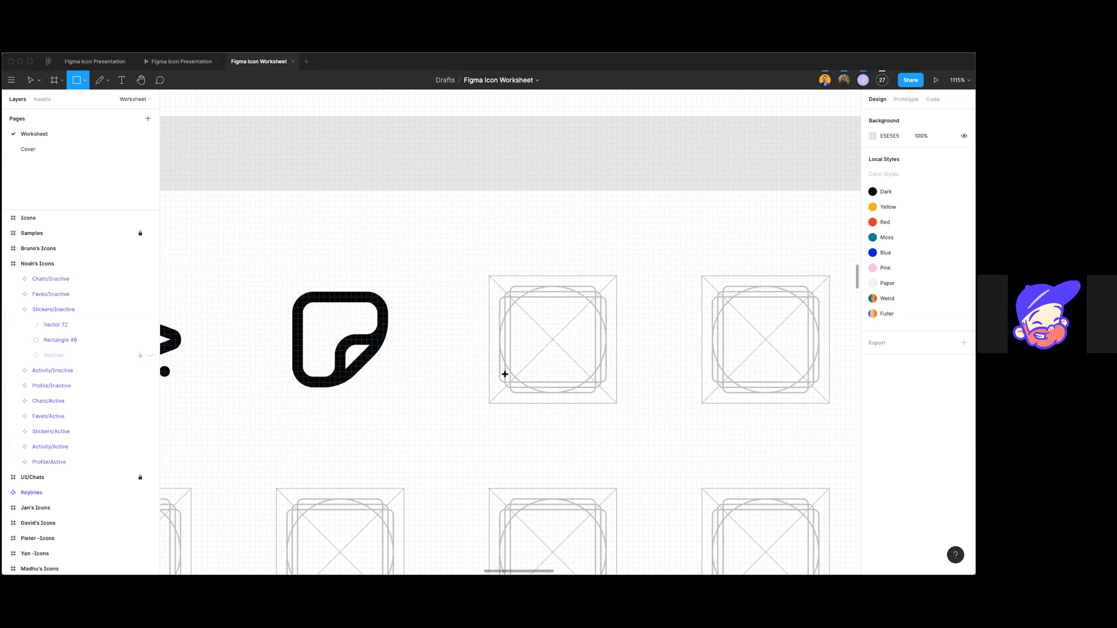
key(v)
scroll(487, 364, down, 10)
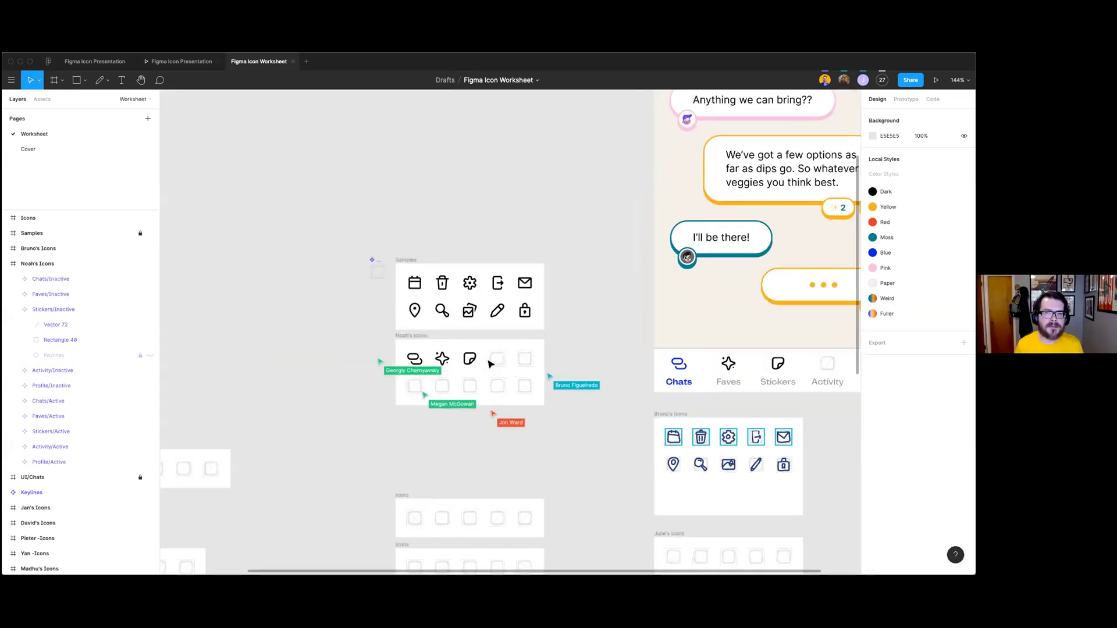
scroll(491, 367, up, 3)
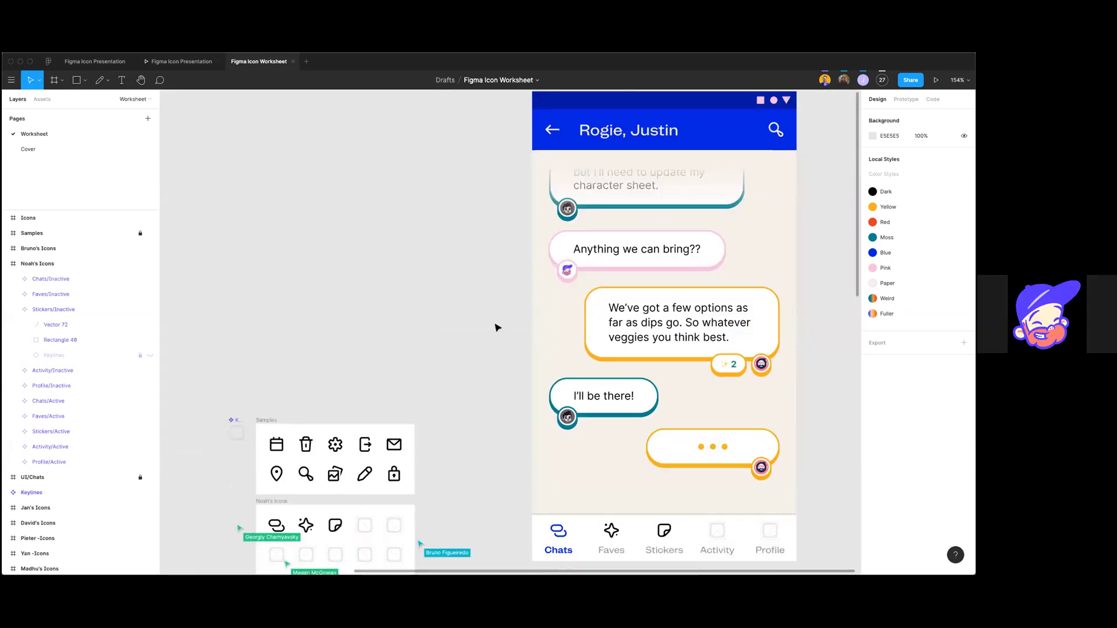
Step: Examine the Keylines component's guide shapes up close beside the sample calendar icon
scroll(497, 326, down, 1)
scroll(726, 441, up, 2)
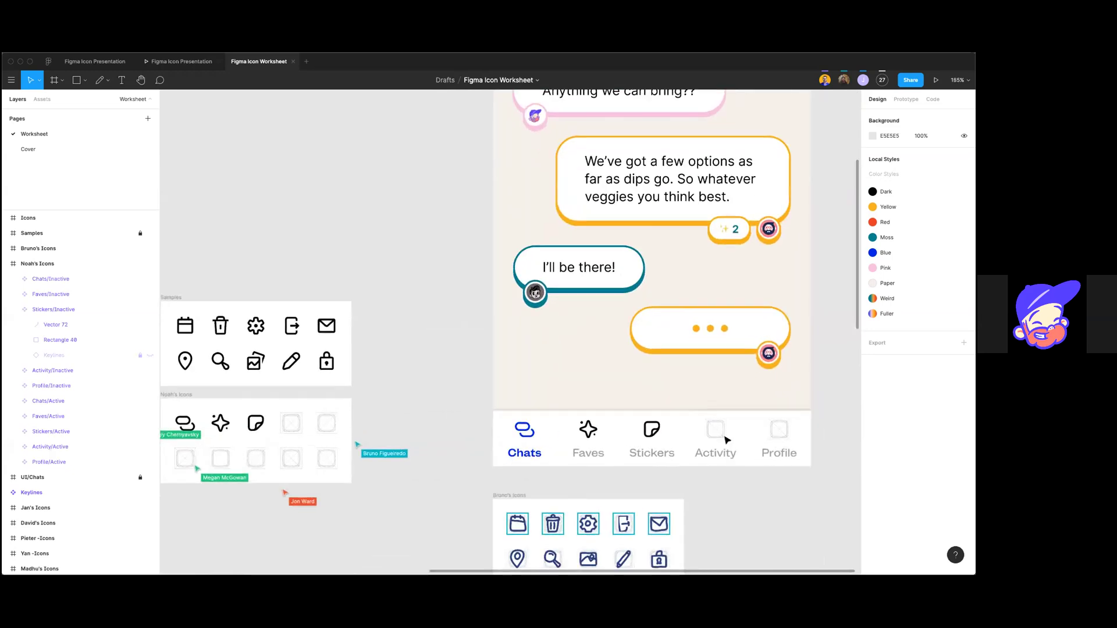
scroll(550, 464, left, 4)
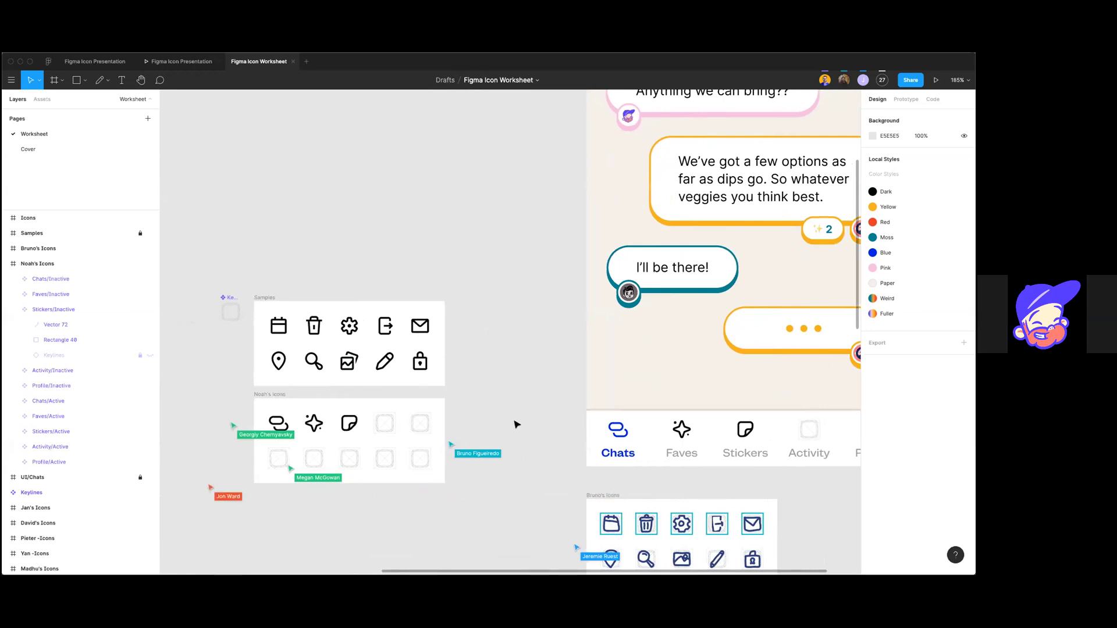
scroll(516, 425, left, 1)
scroll(518, 425, left, 1)
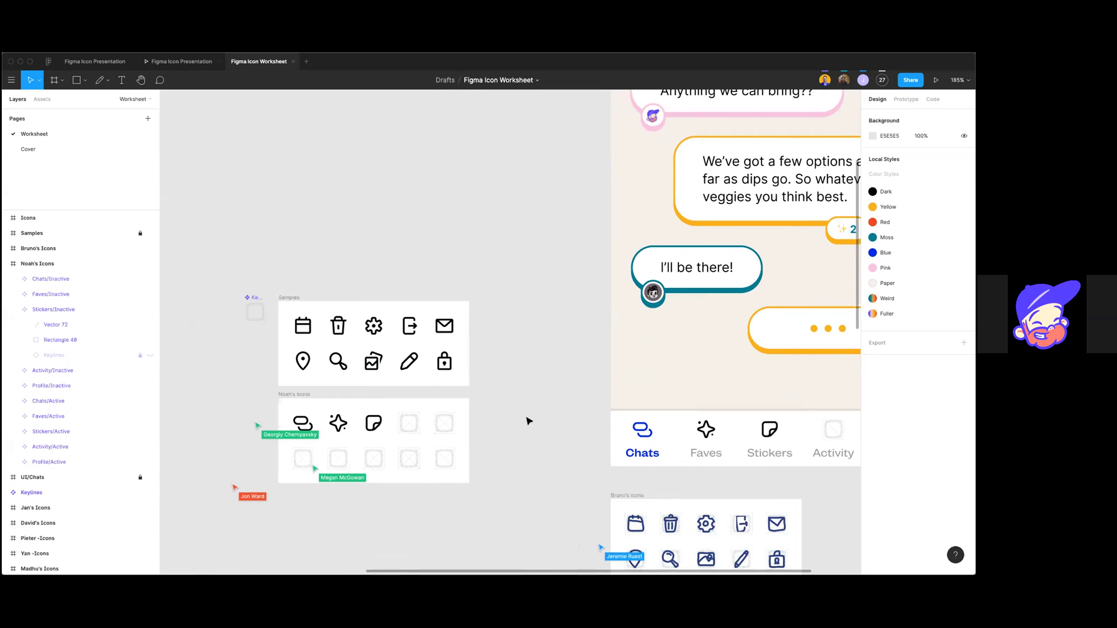
scroll(527, 421, left, 5)
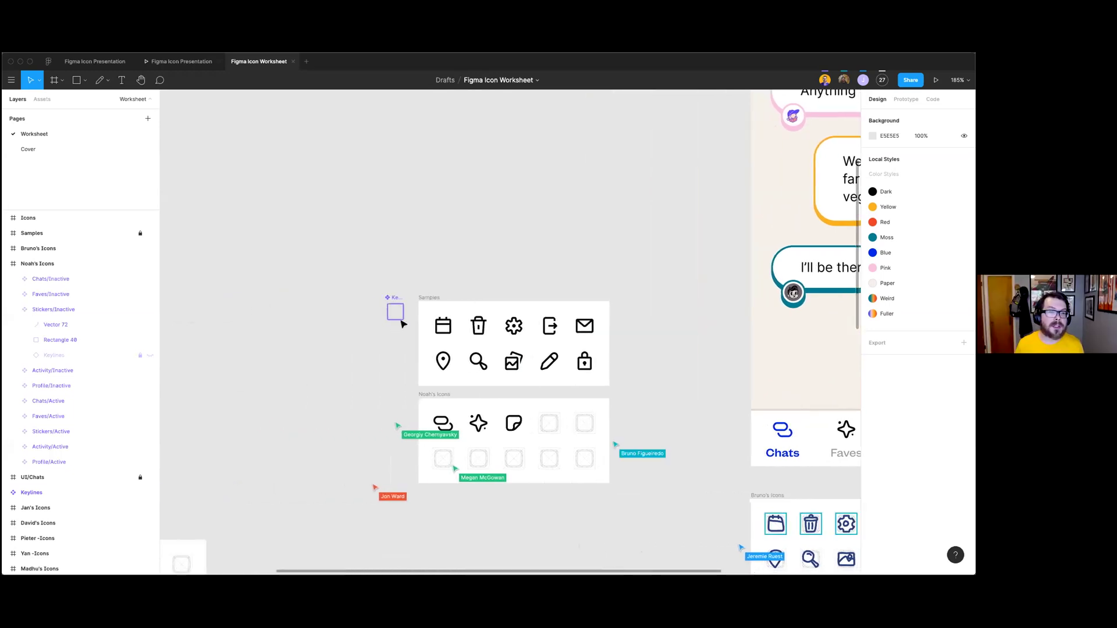
scroll(401, 320, up, 6)
scroll(402, 324, up, 2)
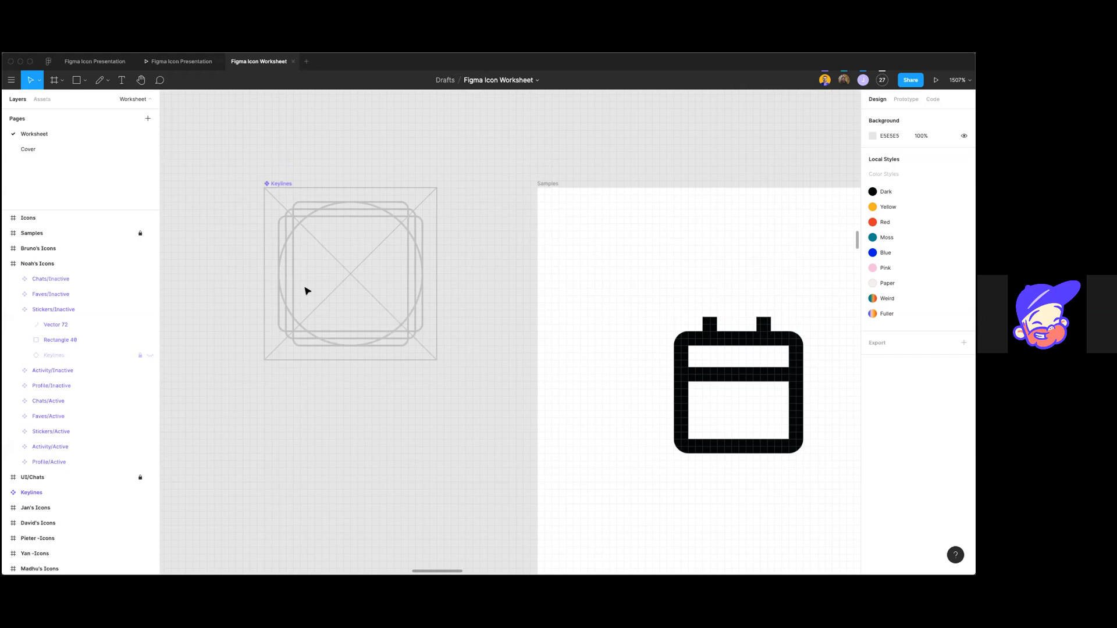
scroll(481, 319, down, 2)
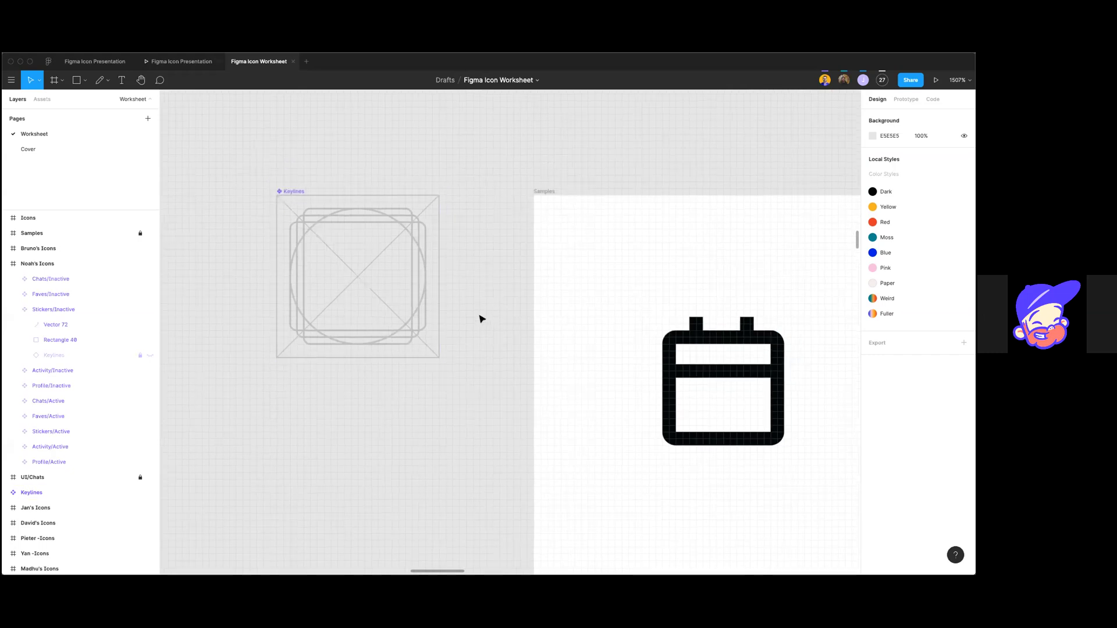
scroll(481, 319, down, 10)
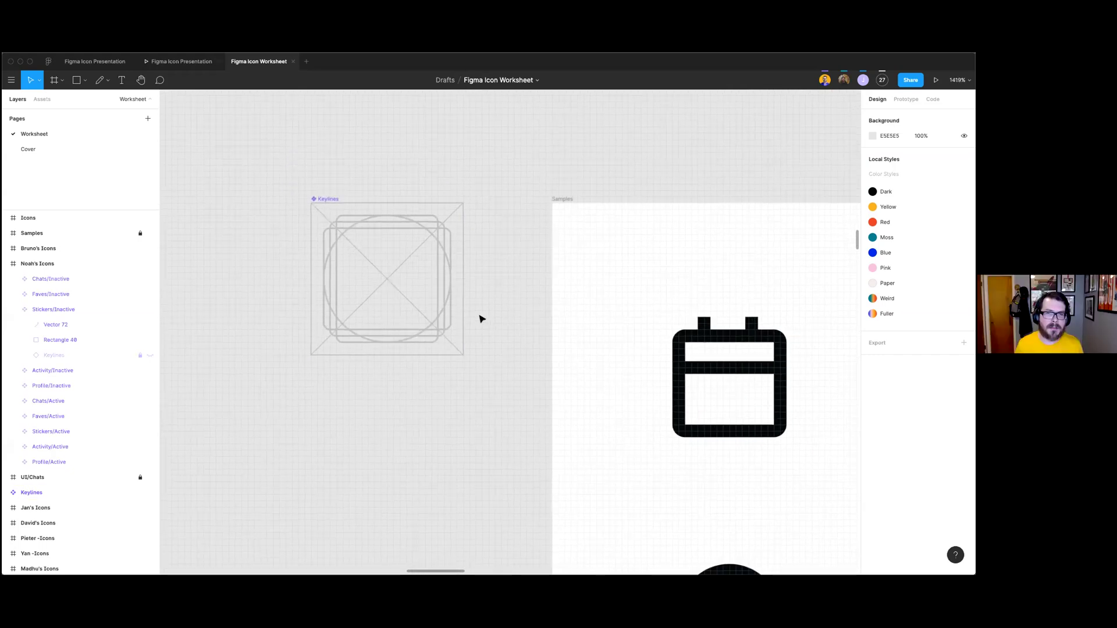
scroll(481, 319, up, 2)
scroll(481, 319, right, 3)
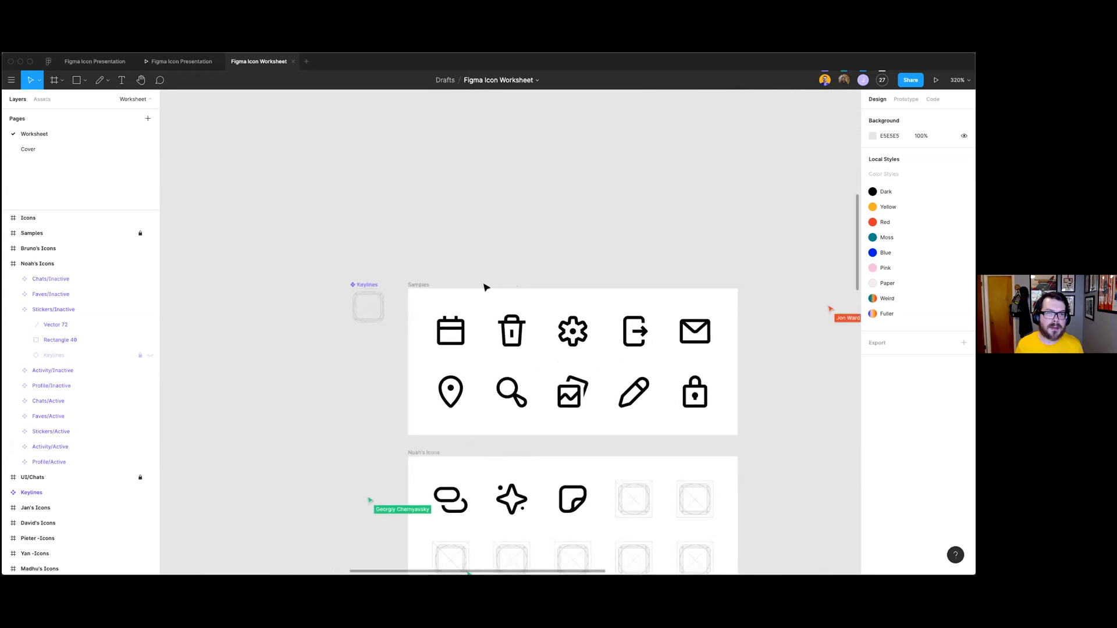
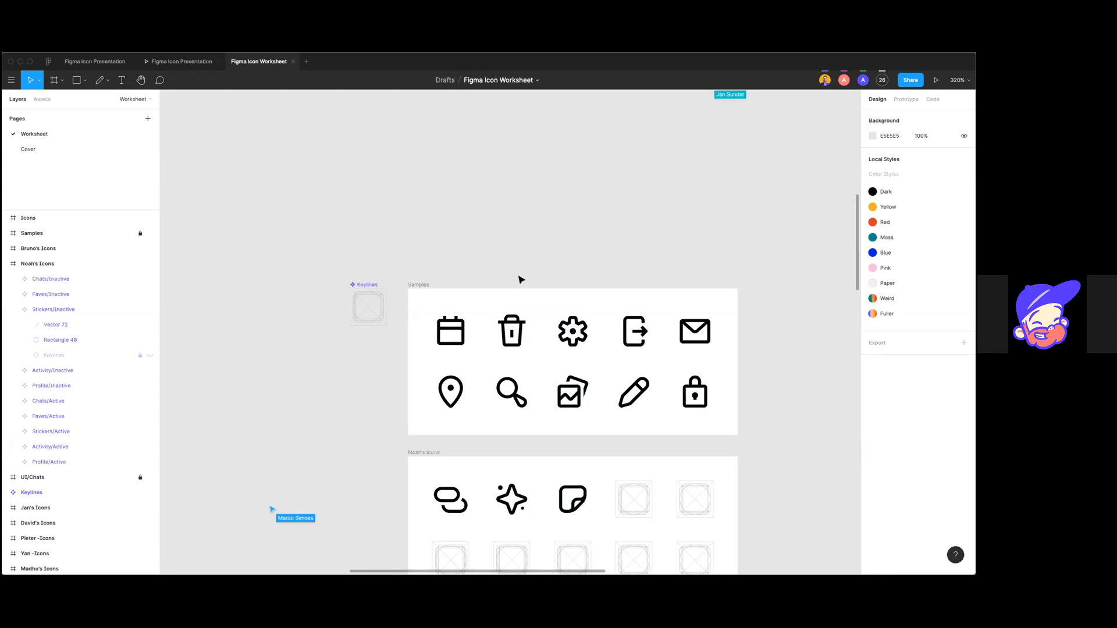
Step: Compare the finished Chats, Faves and Stickers icons with the Samples frame and the chat screen's tab bar
scroll(767, 322, down, 3)
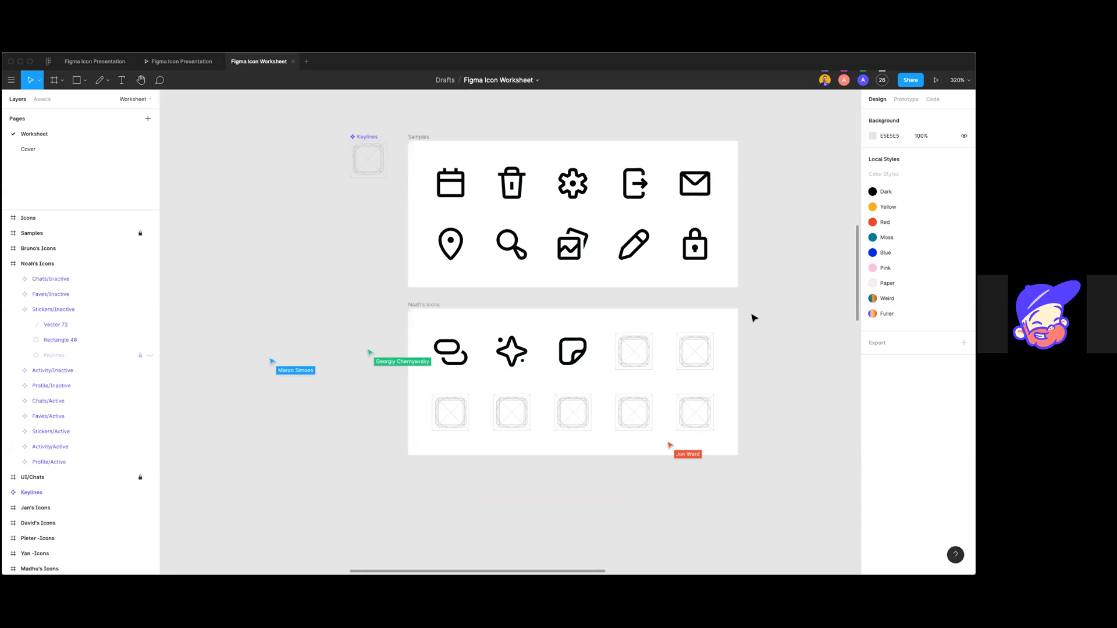
scroll(774, 347, up, 1)
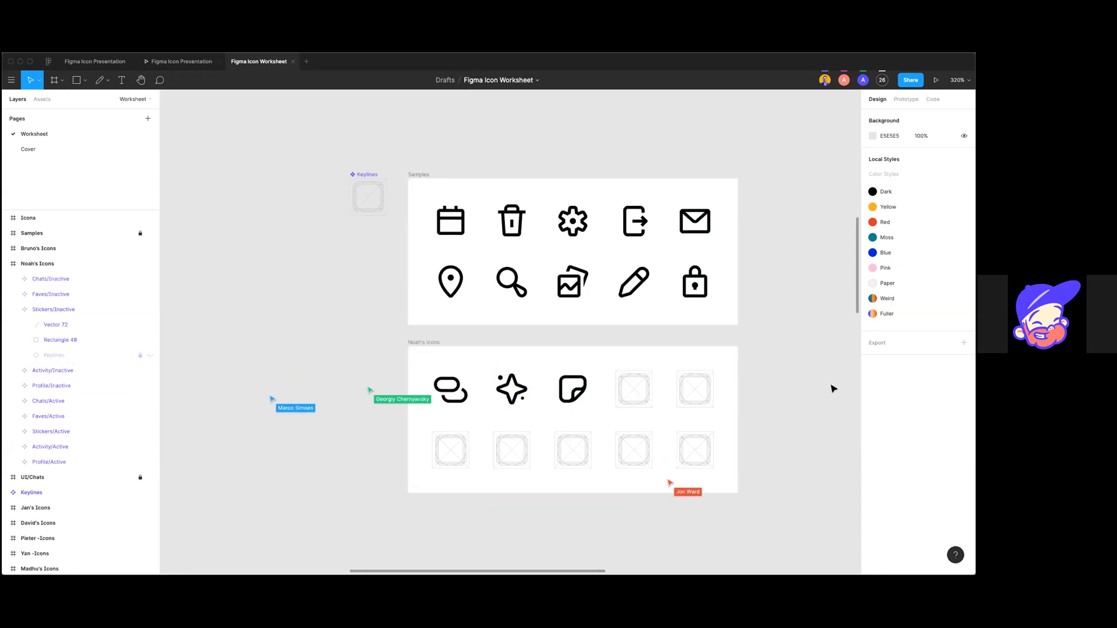
scroll(833, 388, right, 1)
scroll(833, 389, down, 5)
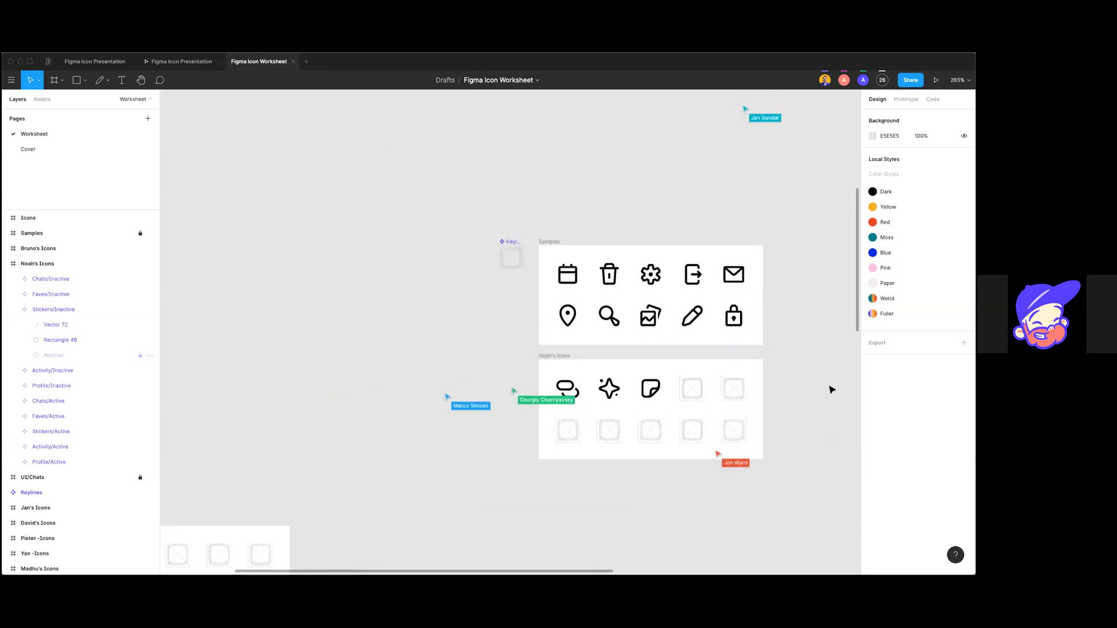
scroll(707, 417, right, 5)
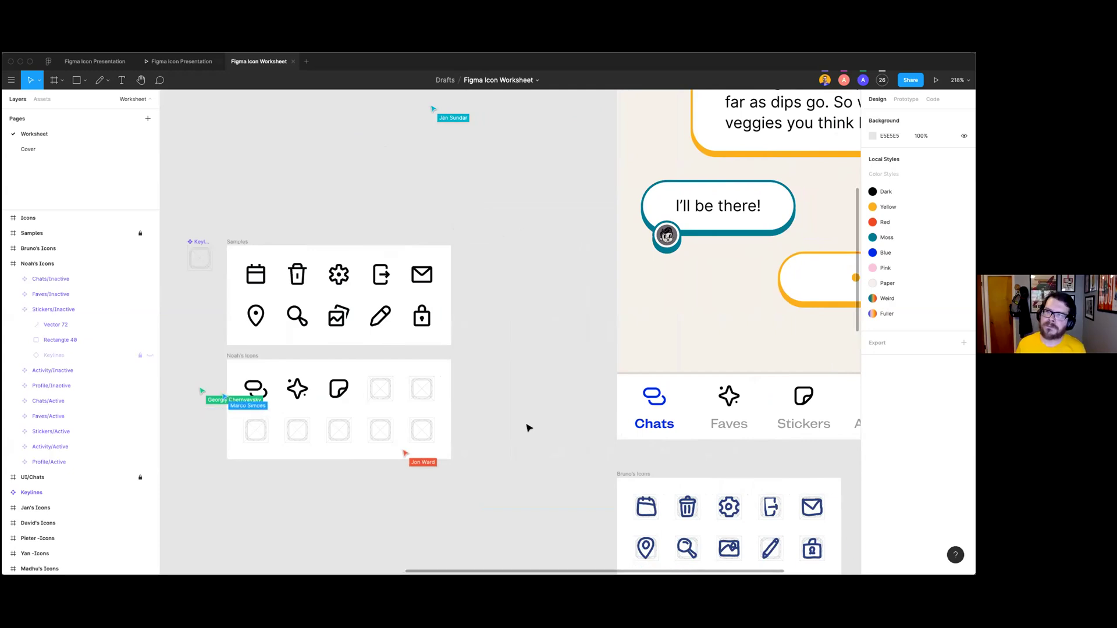
scroll(538, 440, right, 3)
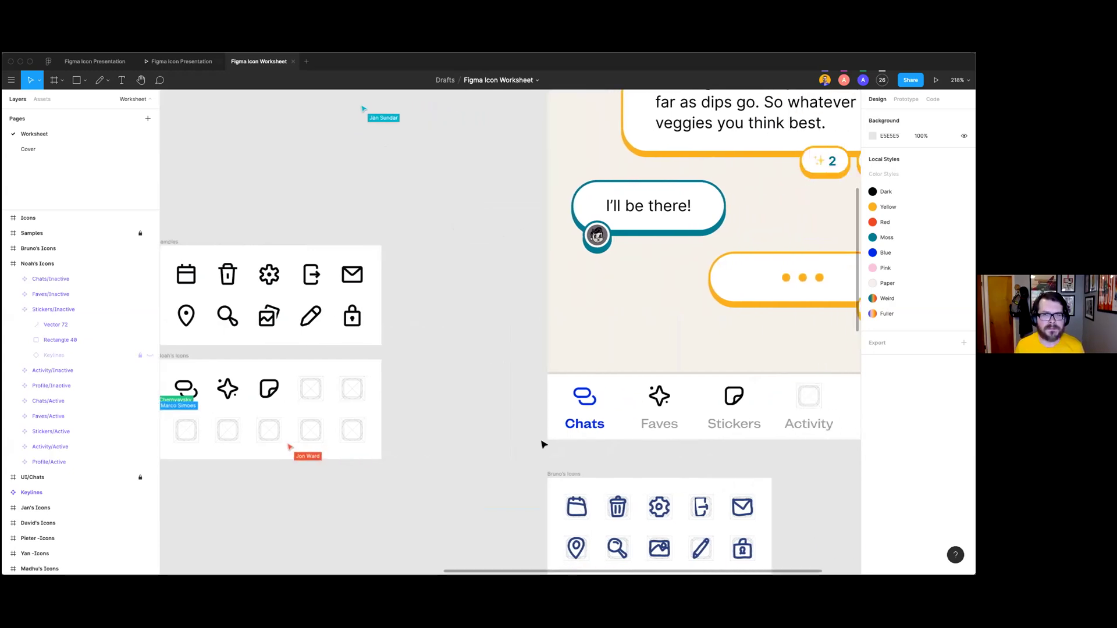
scroll(538, 451, left, 5)
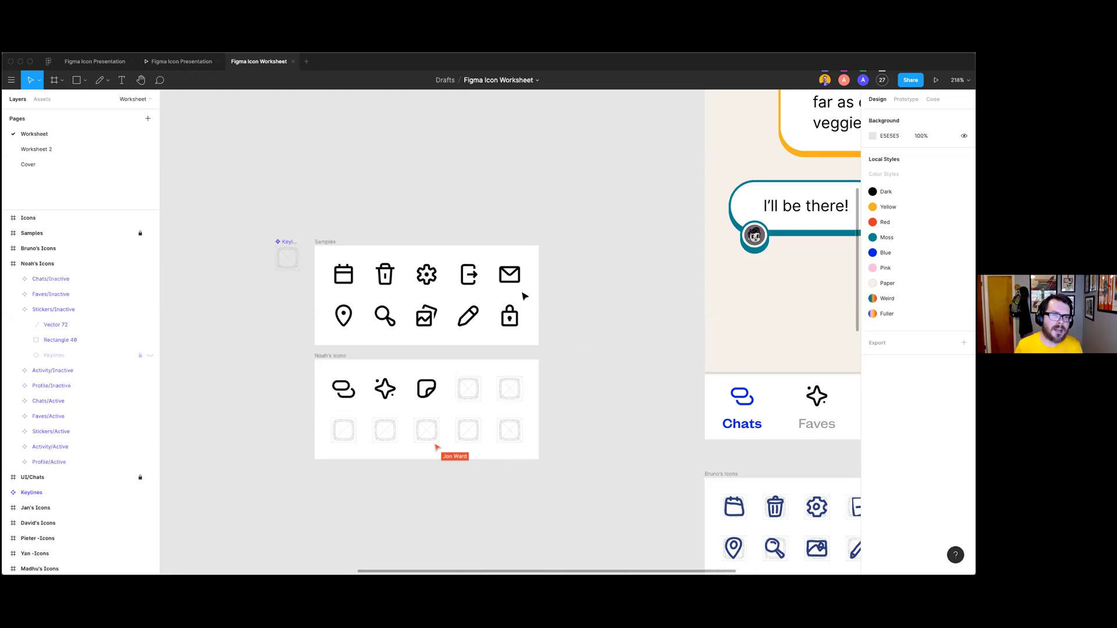
Step: Inspect the corners and strokes of the envelope, exit, pencil and lock icons in the Samples frame up close
ctrl+scroll(523, 294, up, 10)
ctrl+scroll(551, 314, down, 7)
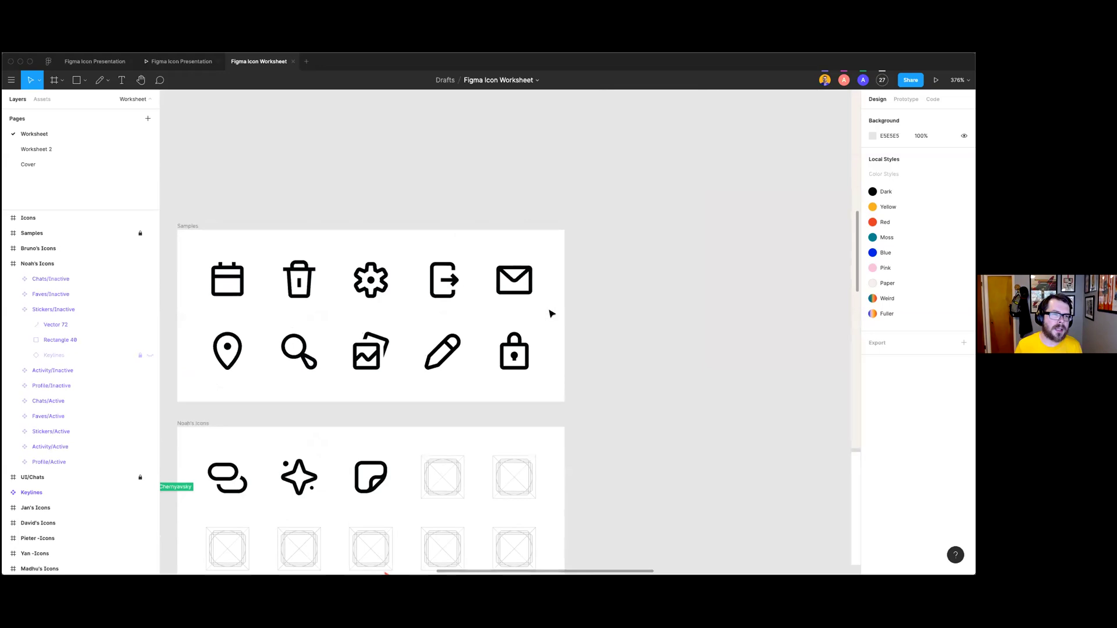
scroll(548, 312, up, 2)
ctrl+scroll(516, 326, up, 8)
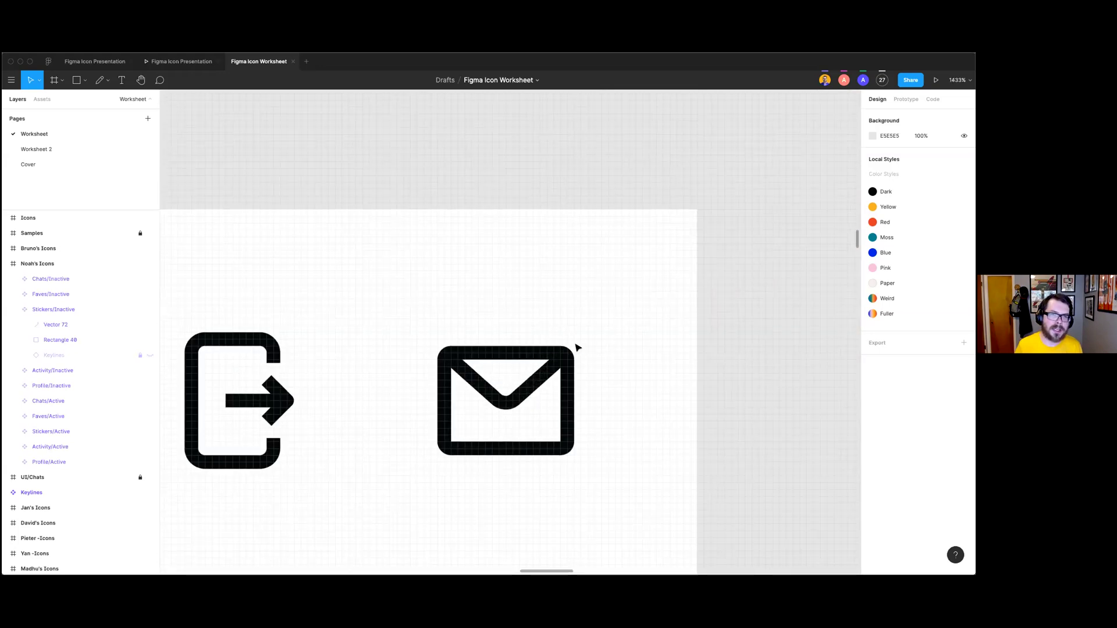
ctrl+scroll(575, 345, down, 3)
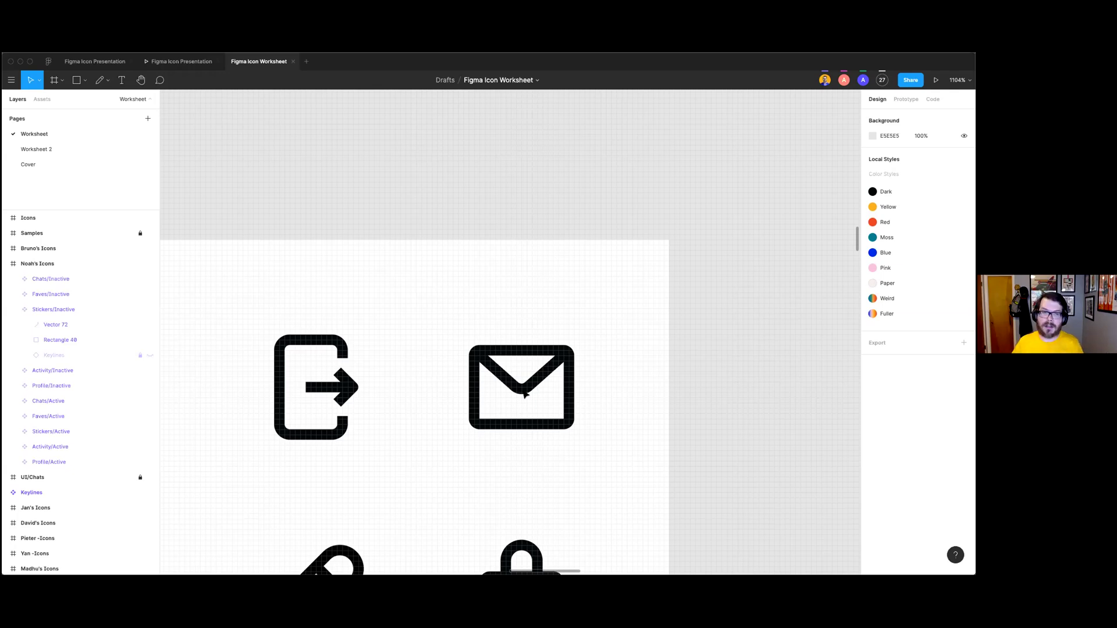
scroll(620, 434, down, 5)
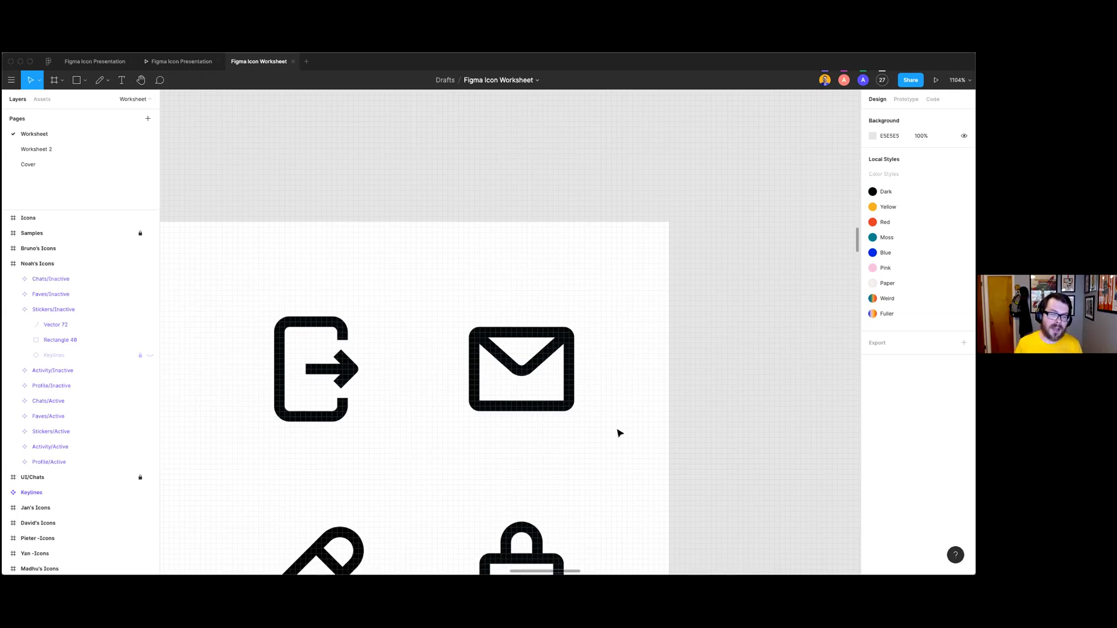
scroll(620, 434, left, 2)
scroll(622, 434, left, 5)
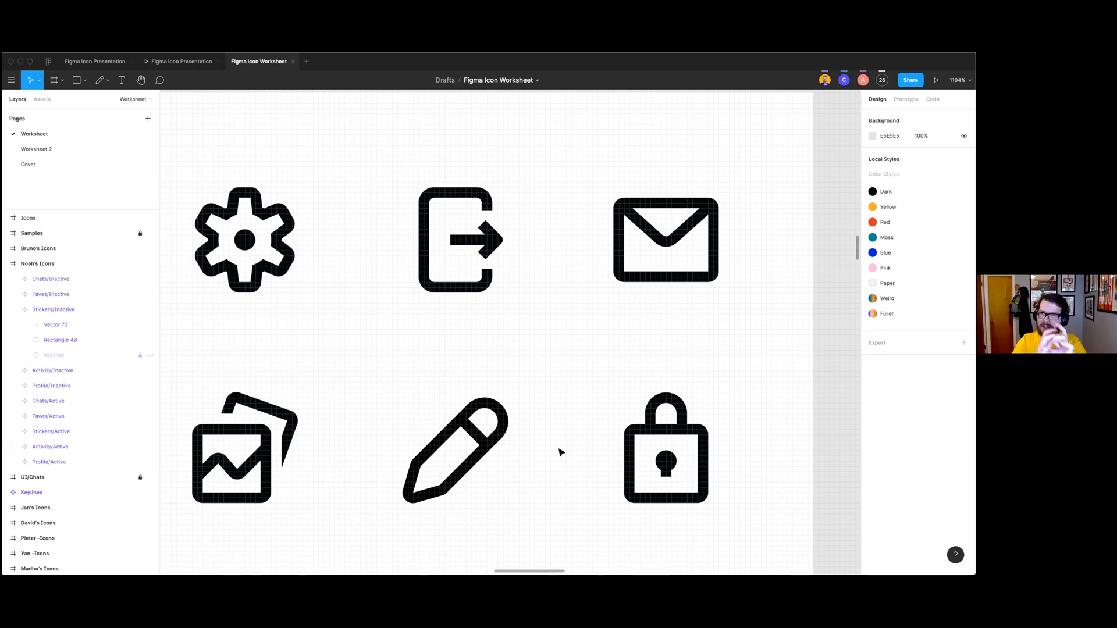
scroll(562, 473, down, 5)
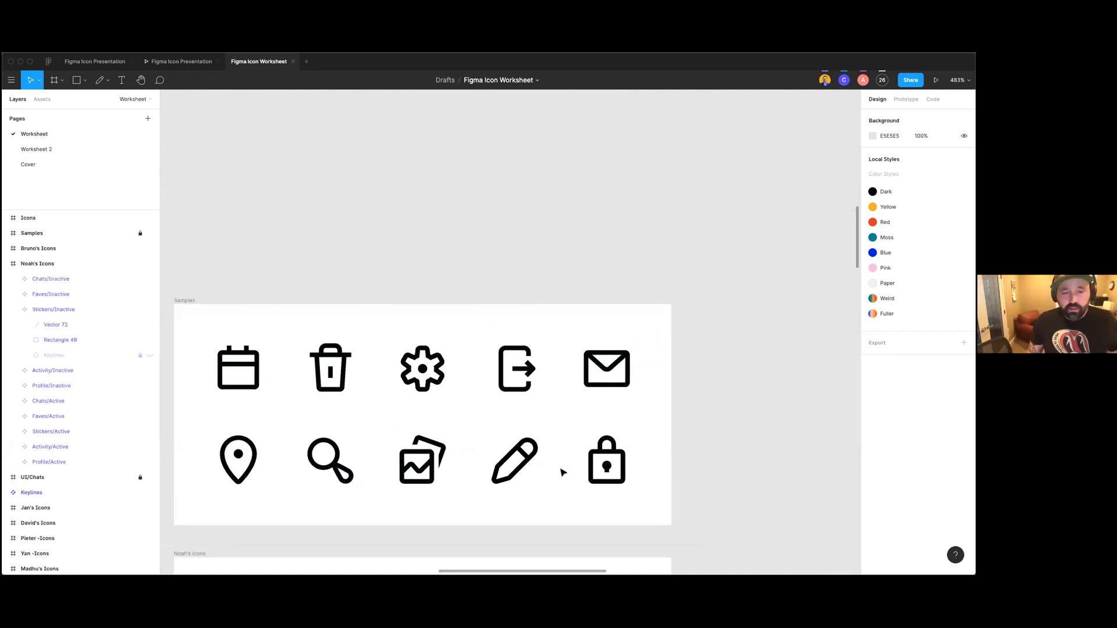
scroll(689, 436, down, 5)
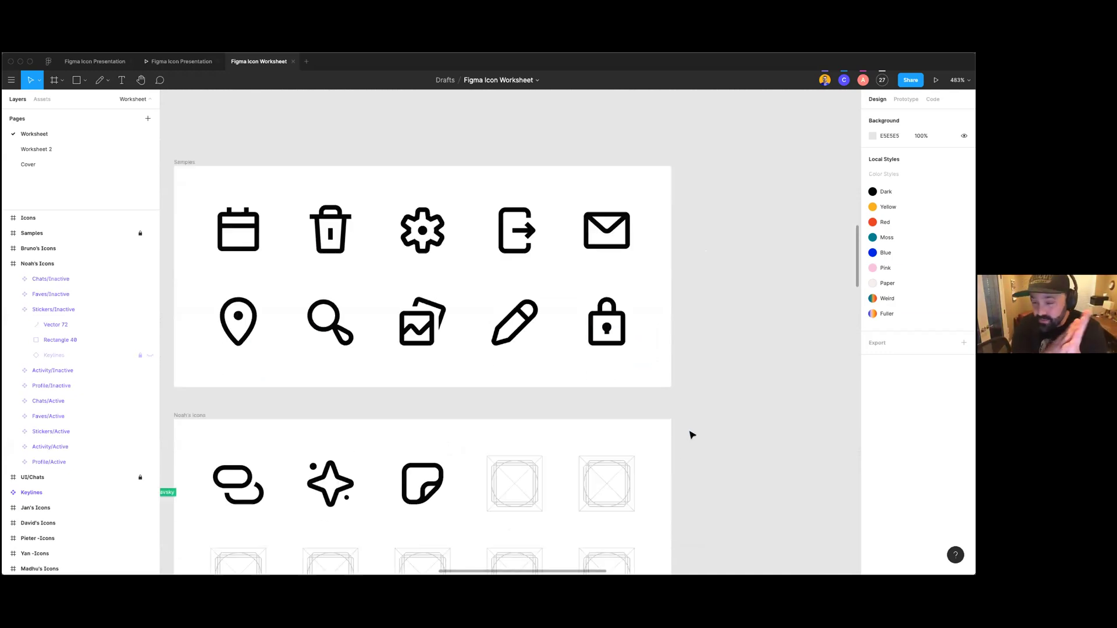
scroll(691, 435, left, 3)
scroll(692, 435, right, 2)
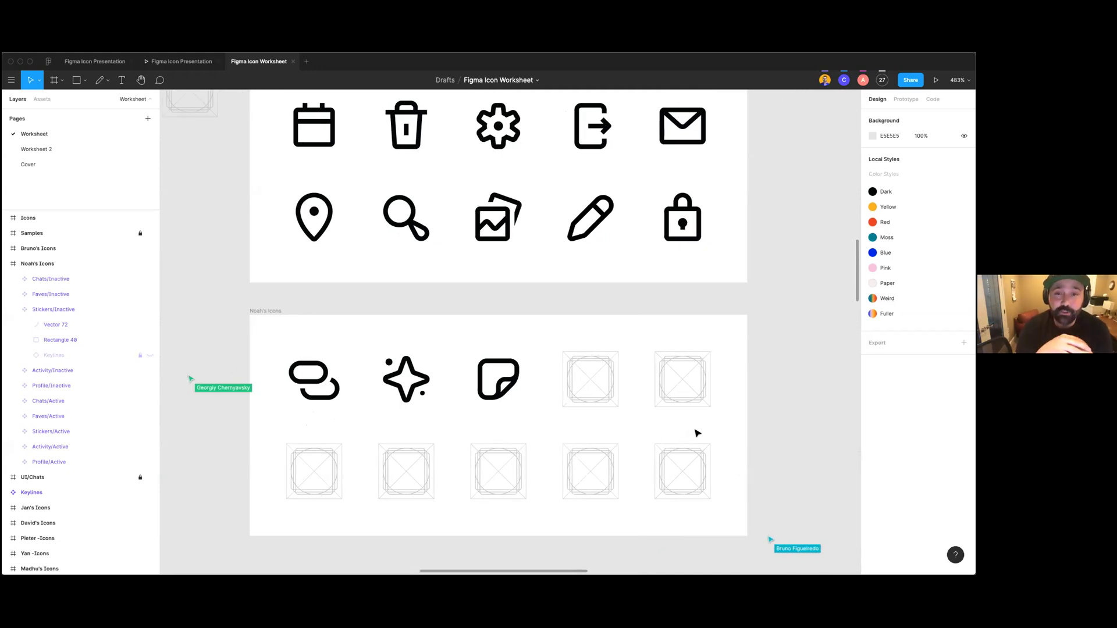
scroll(766, 413, down, 5)
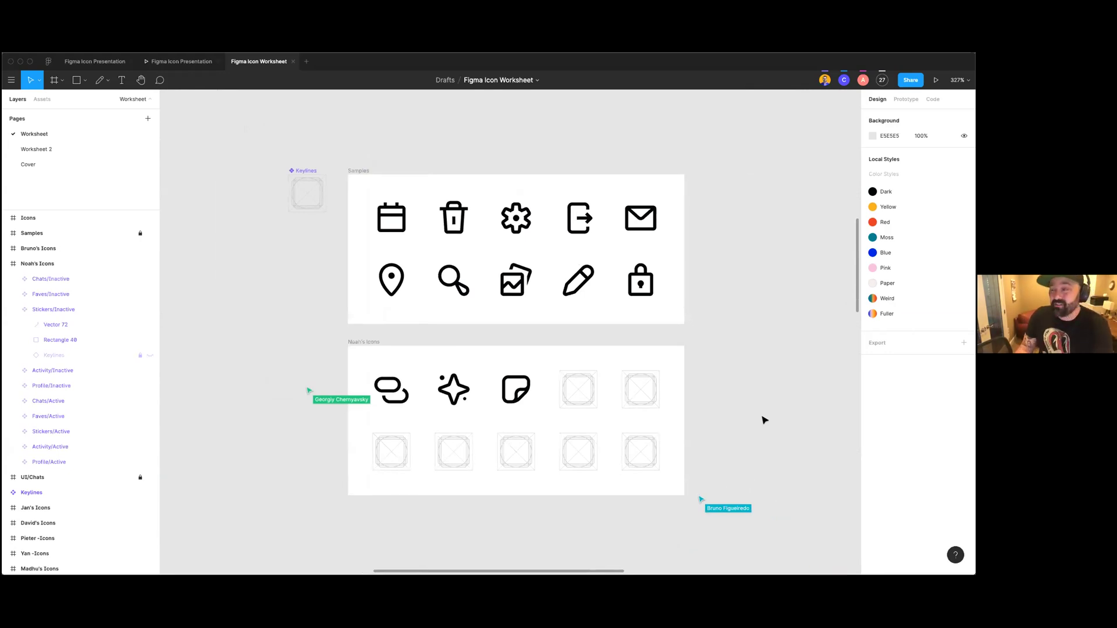
scroll(738, 428, up, 1)
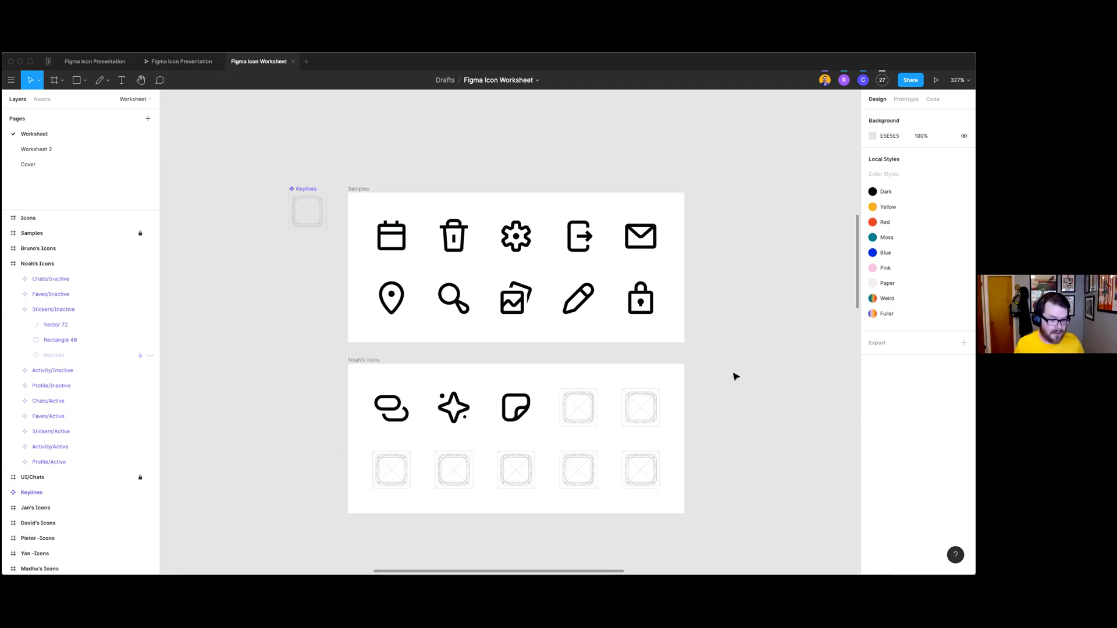
scroll(735, 376, up, 1)
scroll(735, 377, down, 2)
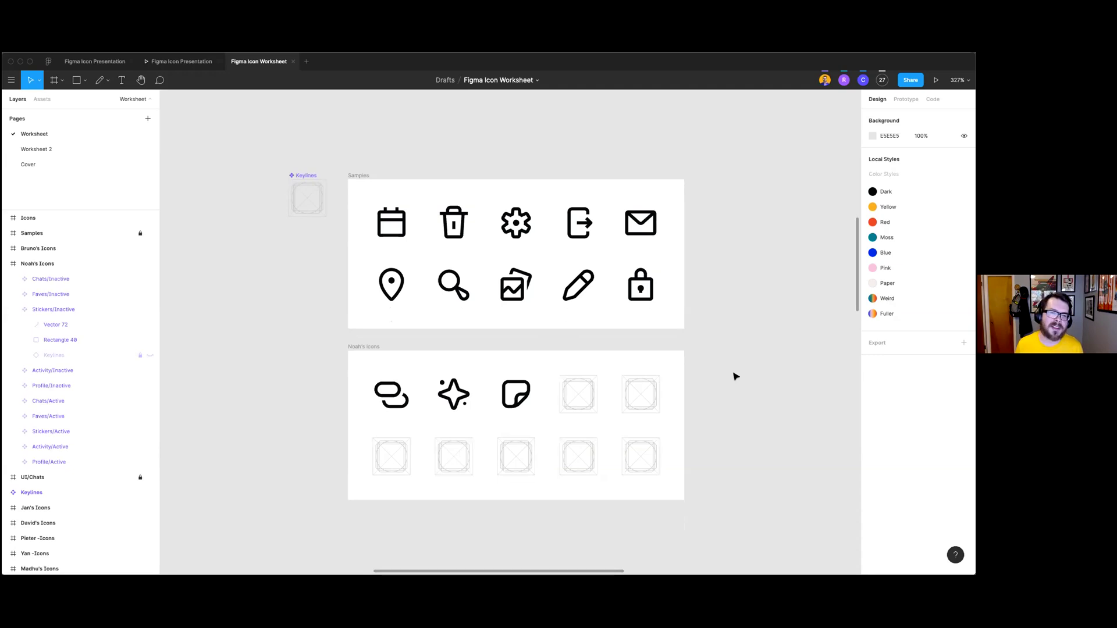
scroll(731, 410, right, 1)
scroll(731, 412, right, 1)
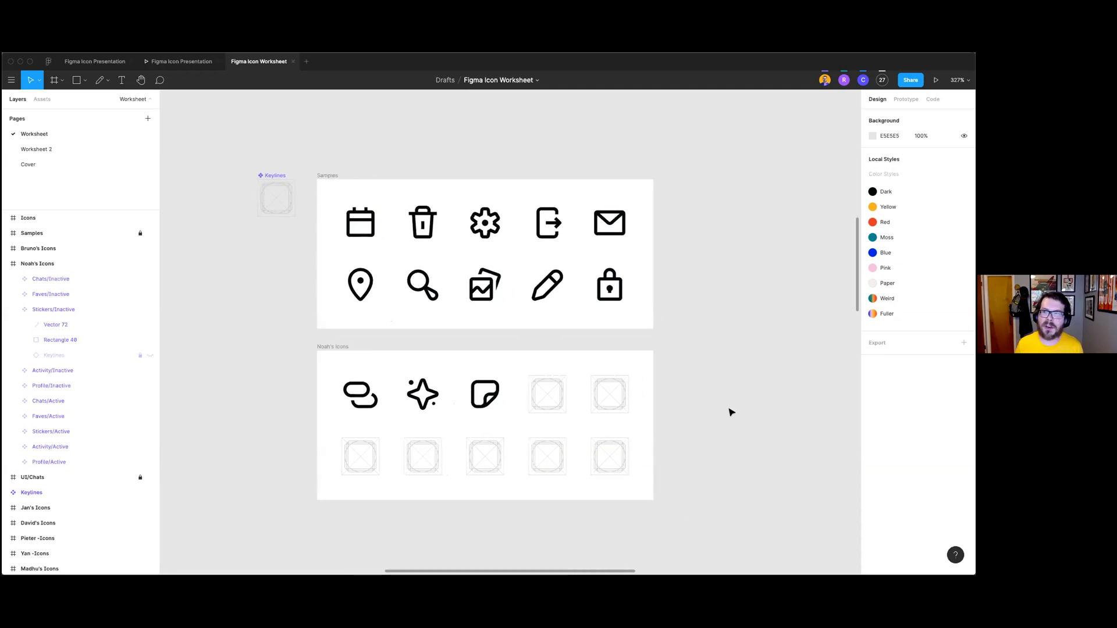
scroll(731, 414, down, 1)
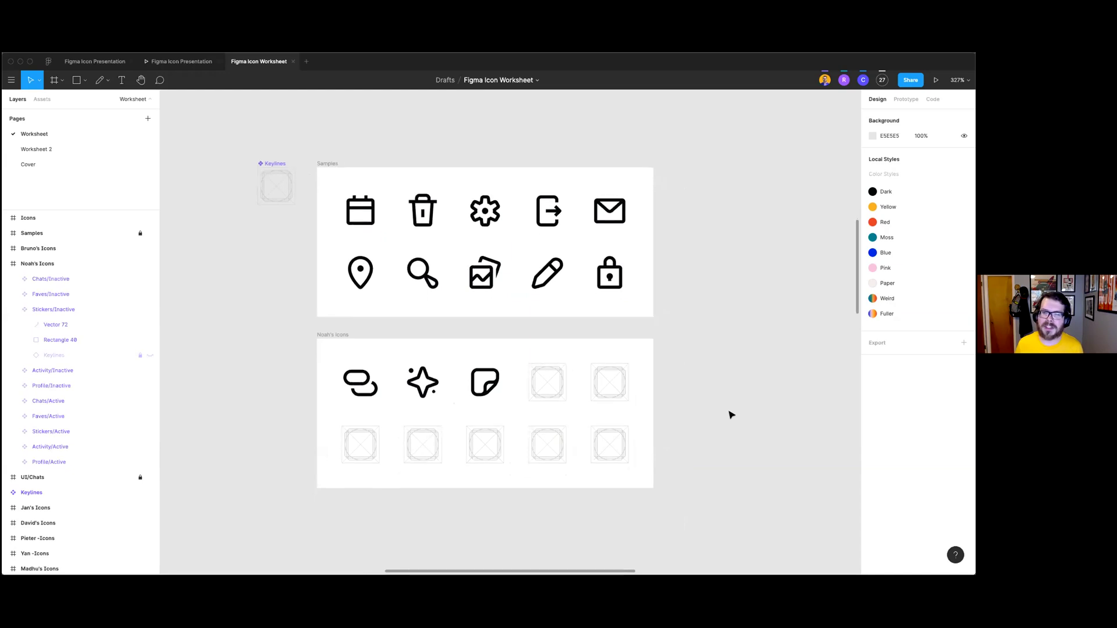
scroll(731, 414, down, 5)
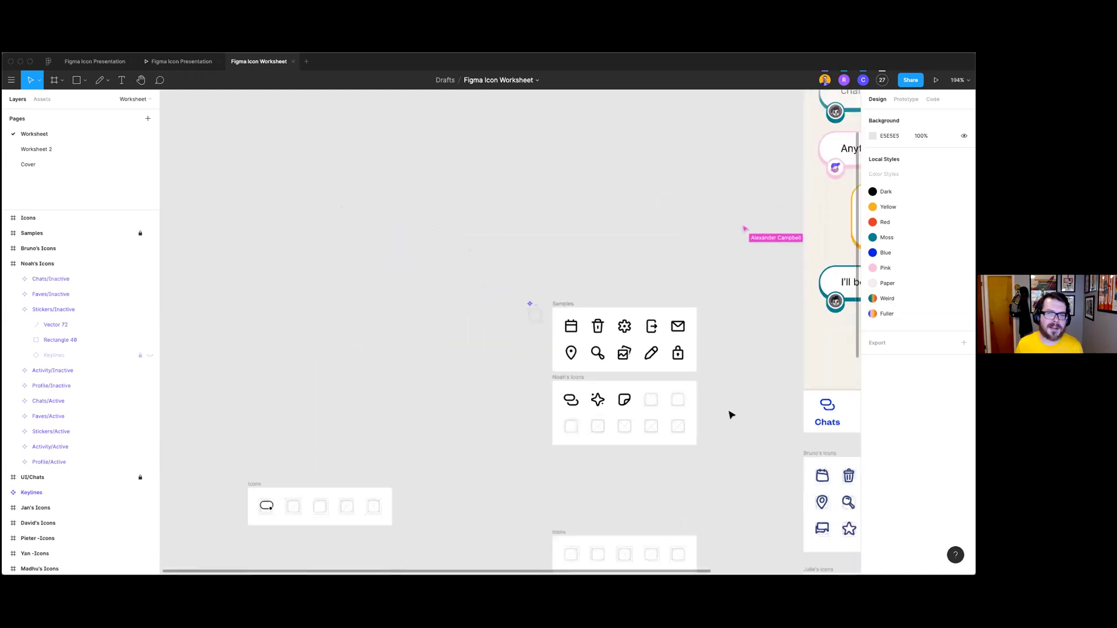
scroll(703, 412, up, 5)
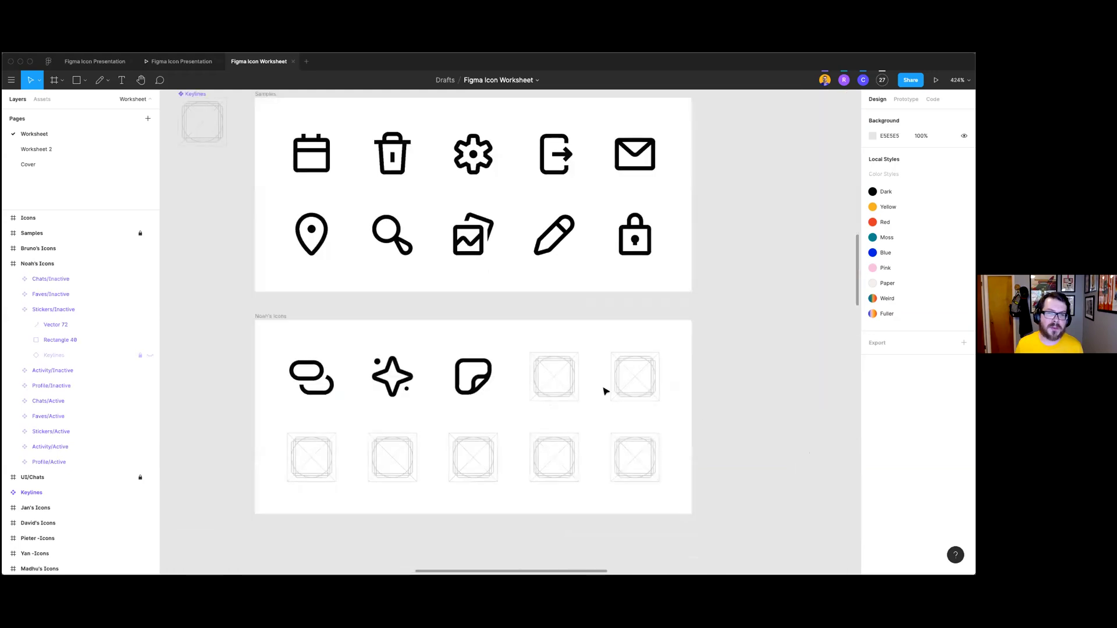
scroll(681, 404, down, 1)
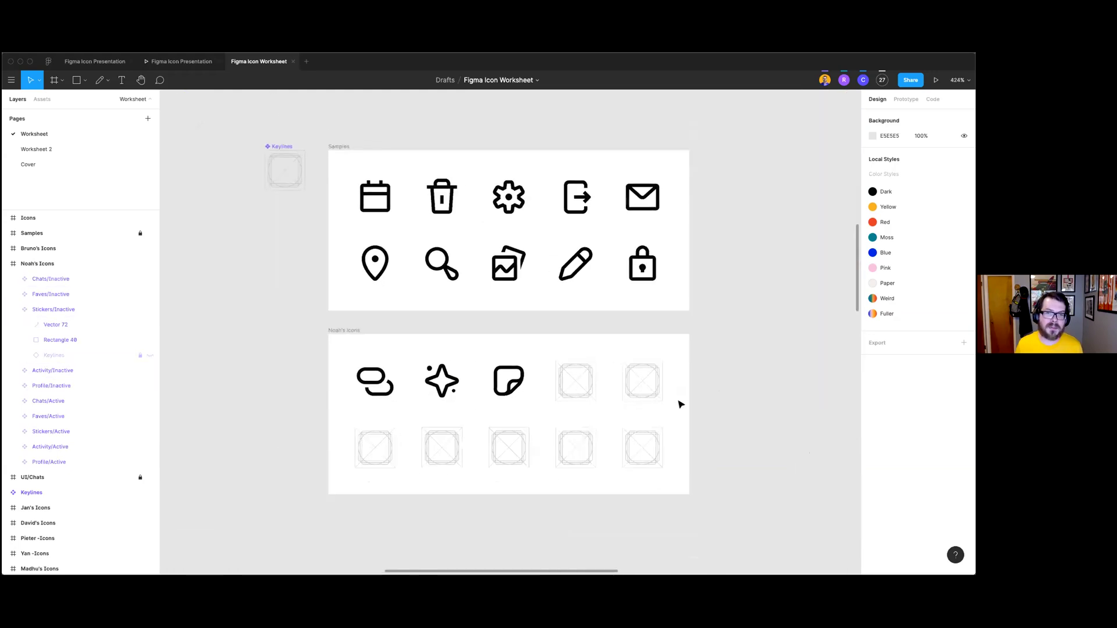
scroll(680, 404, down, 3)
scroll(681, 404, right, 3)
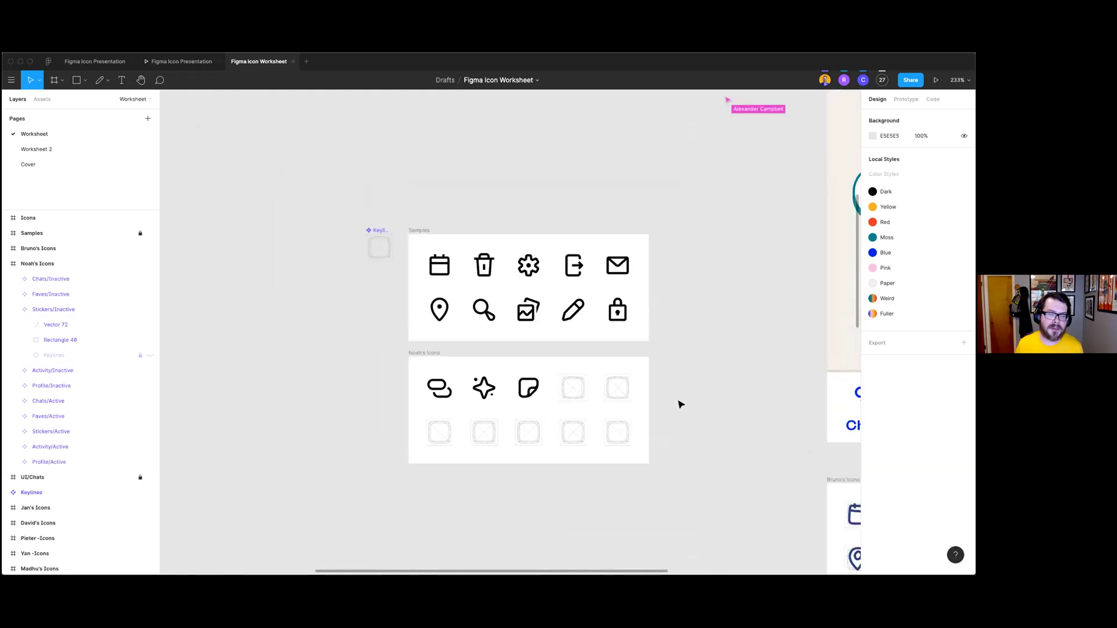
scroll(658, 388, right, 20)
scroll(658, 388, left, 11)
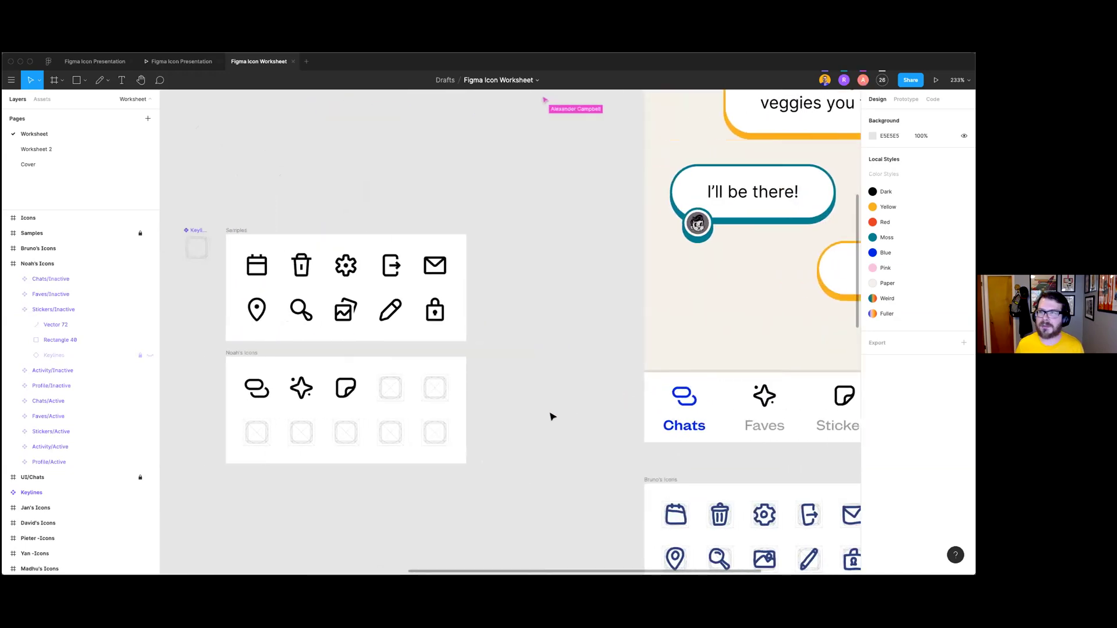